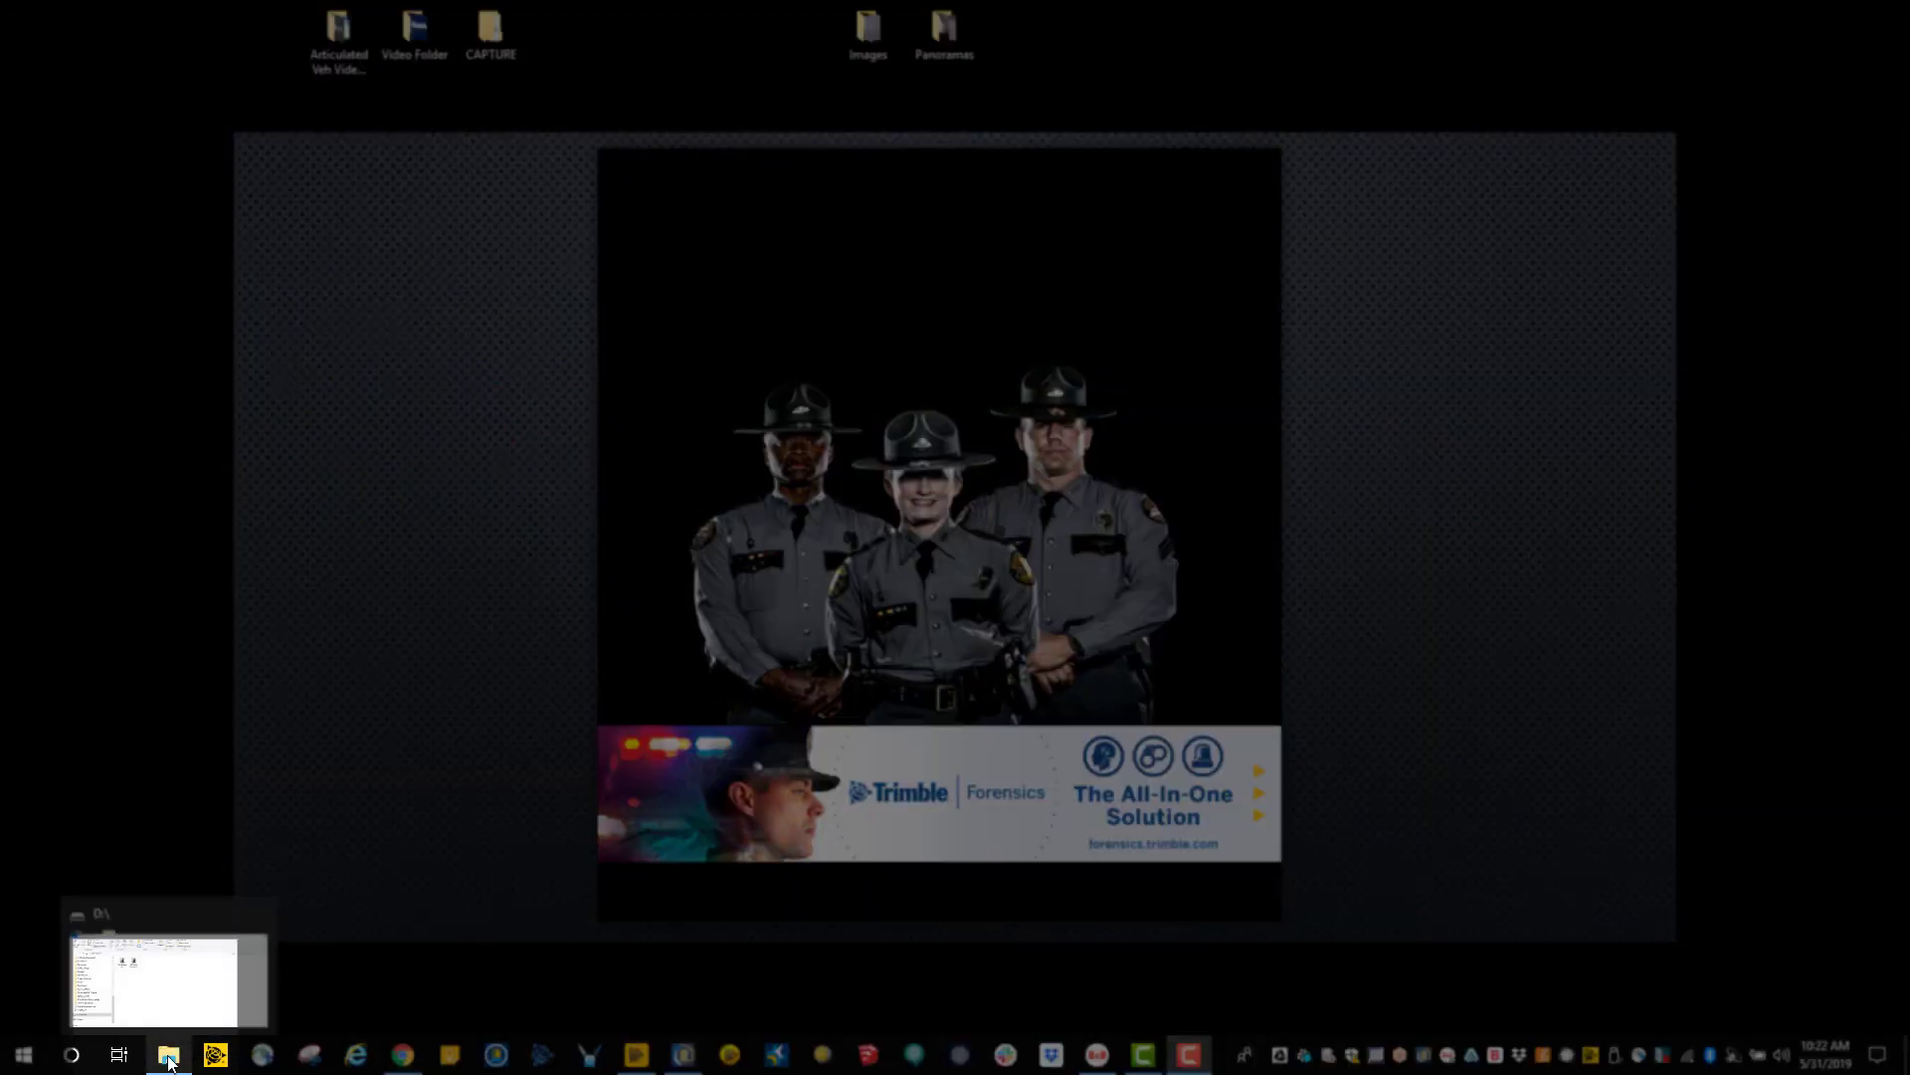
Copy NC Crash Test.capture from the USB drive (D:) to the desktop and close the file window.
click(169, 1057)
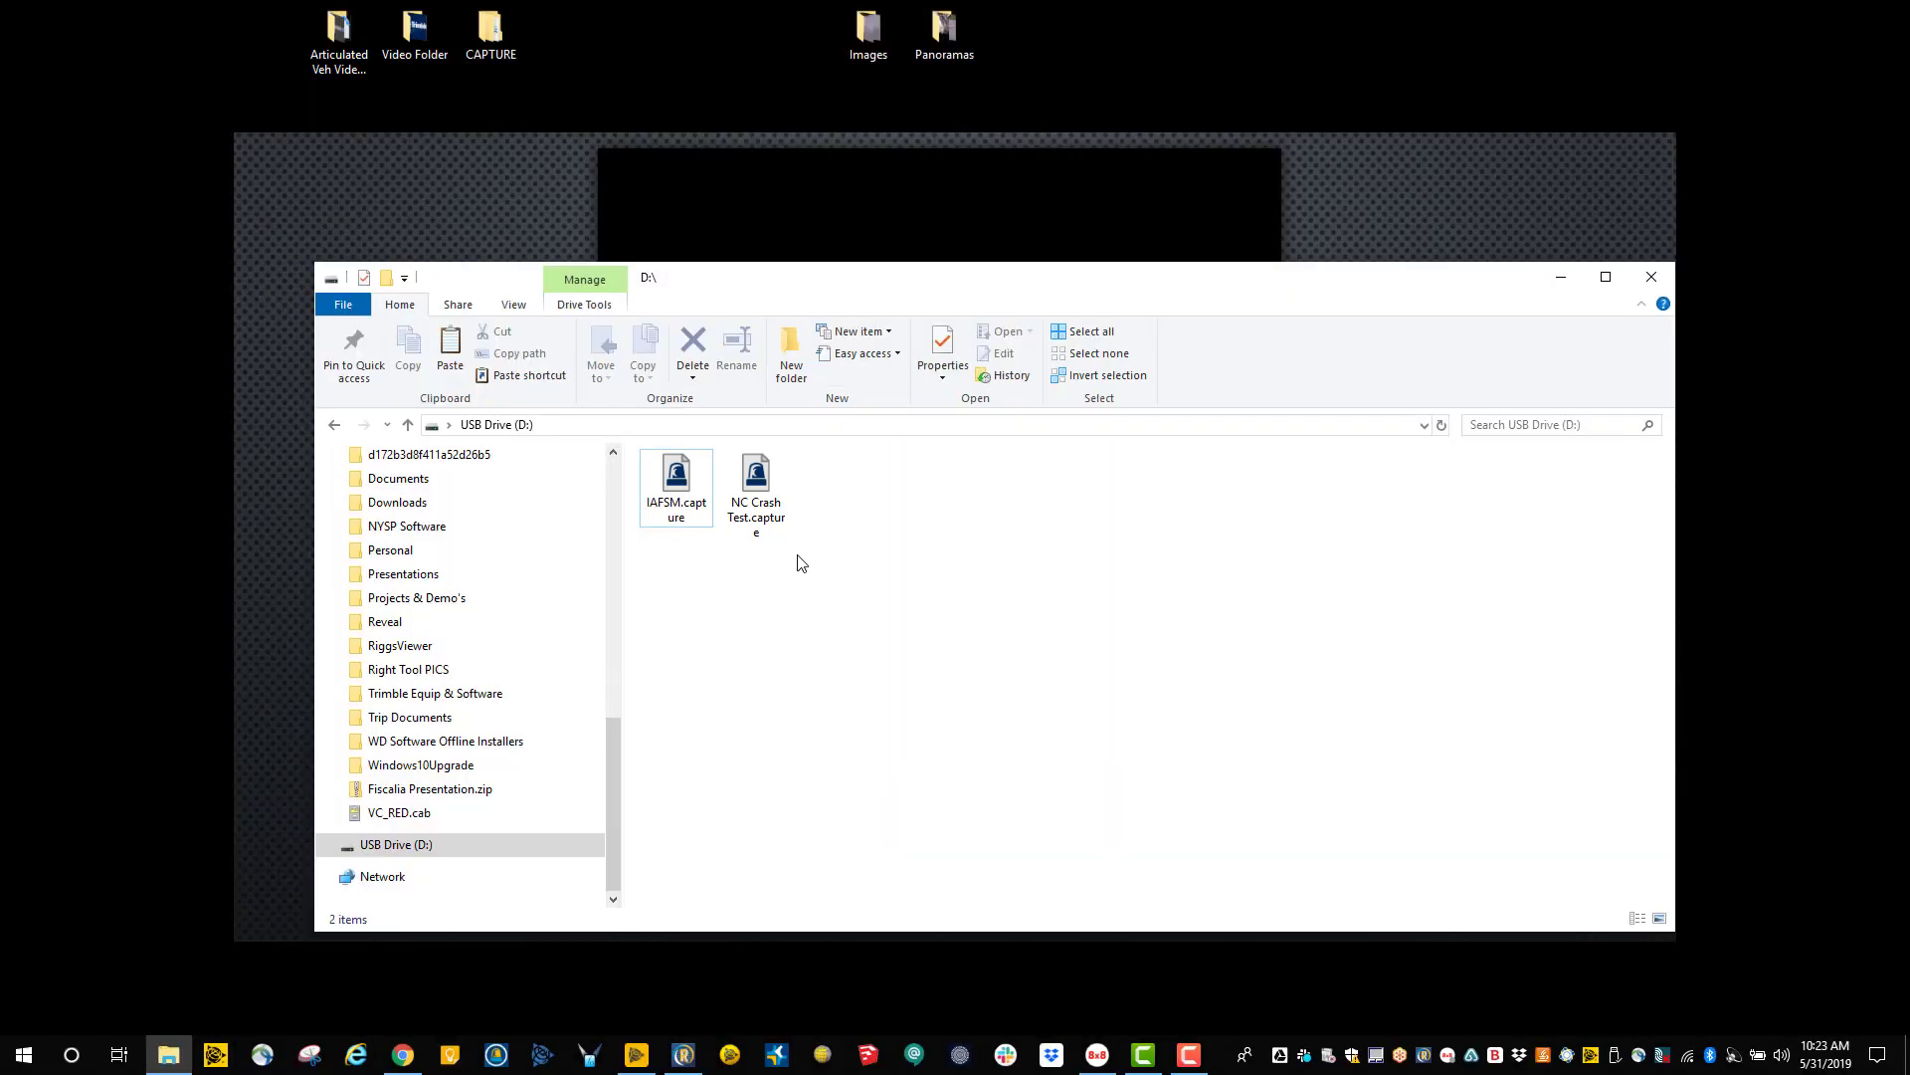
drag(756, 488, 1809, 963)
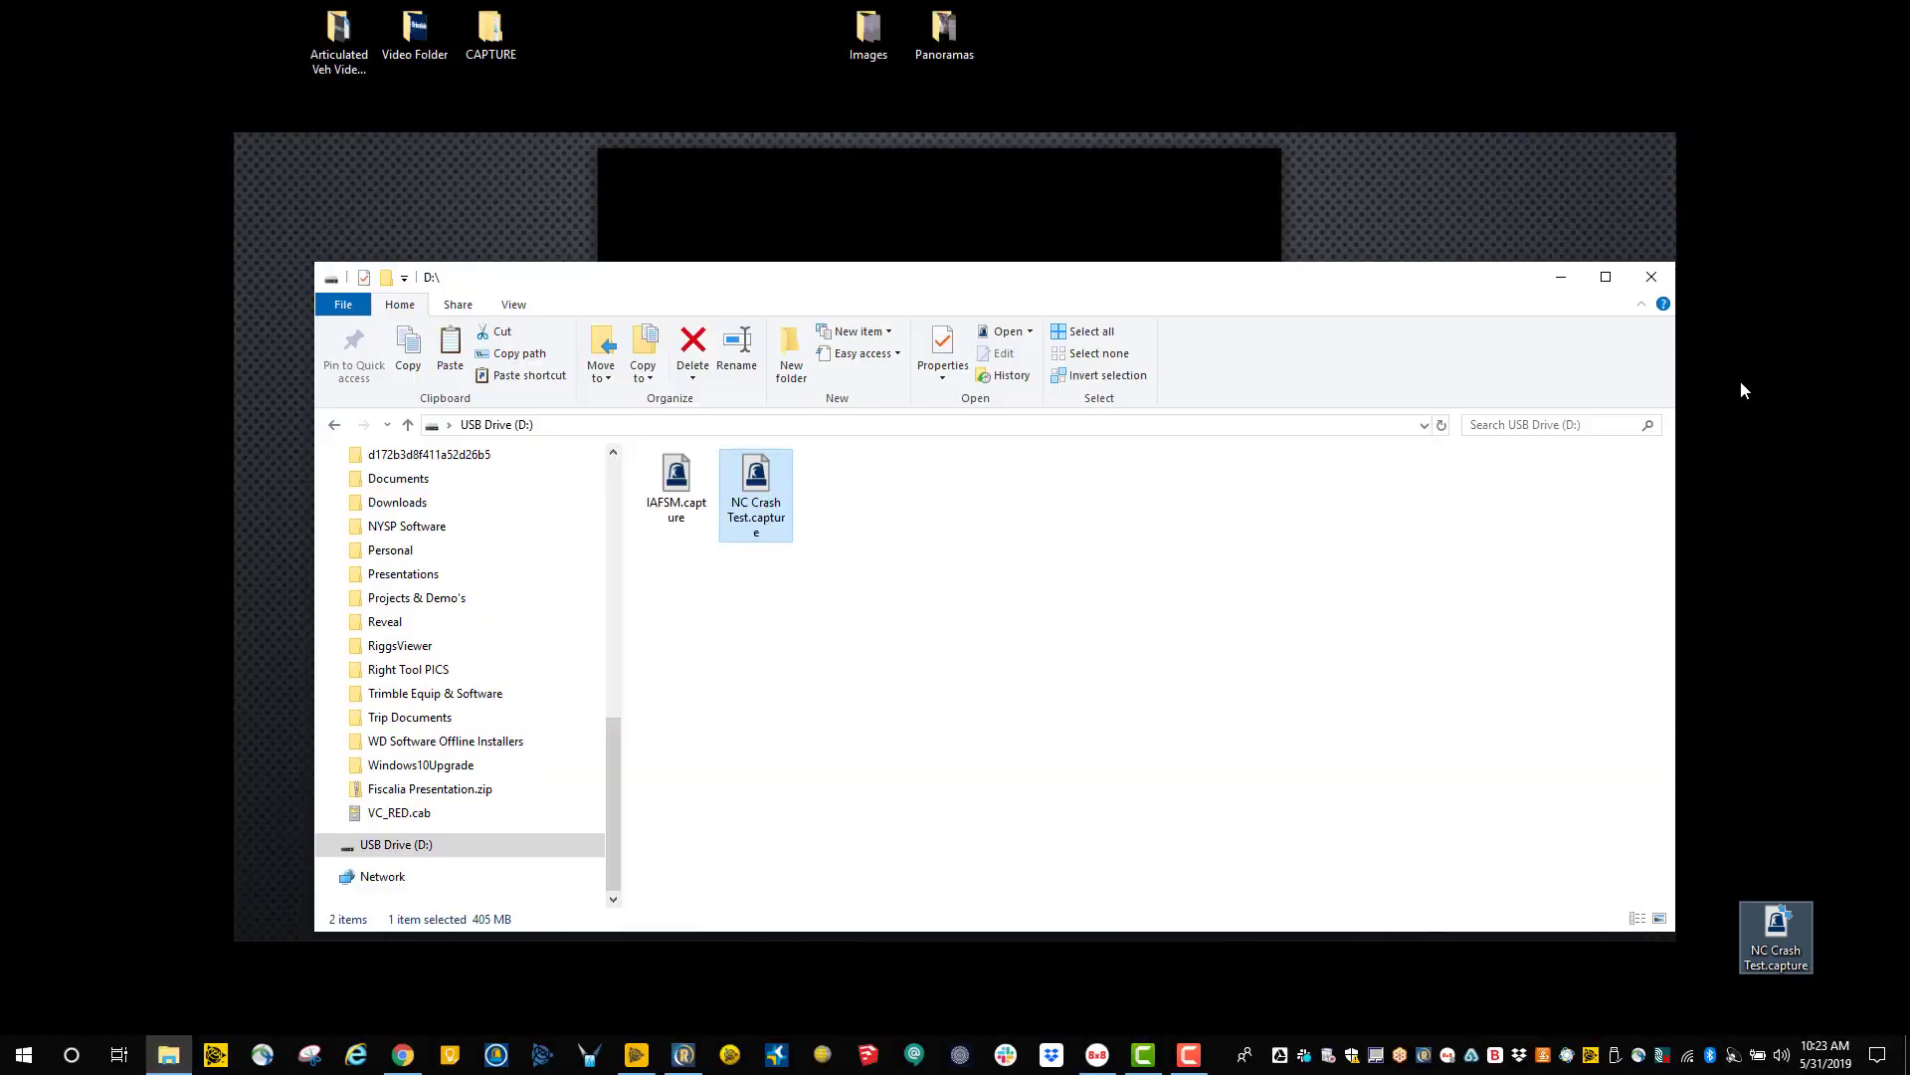
click(1654, 276)
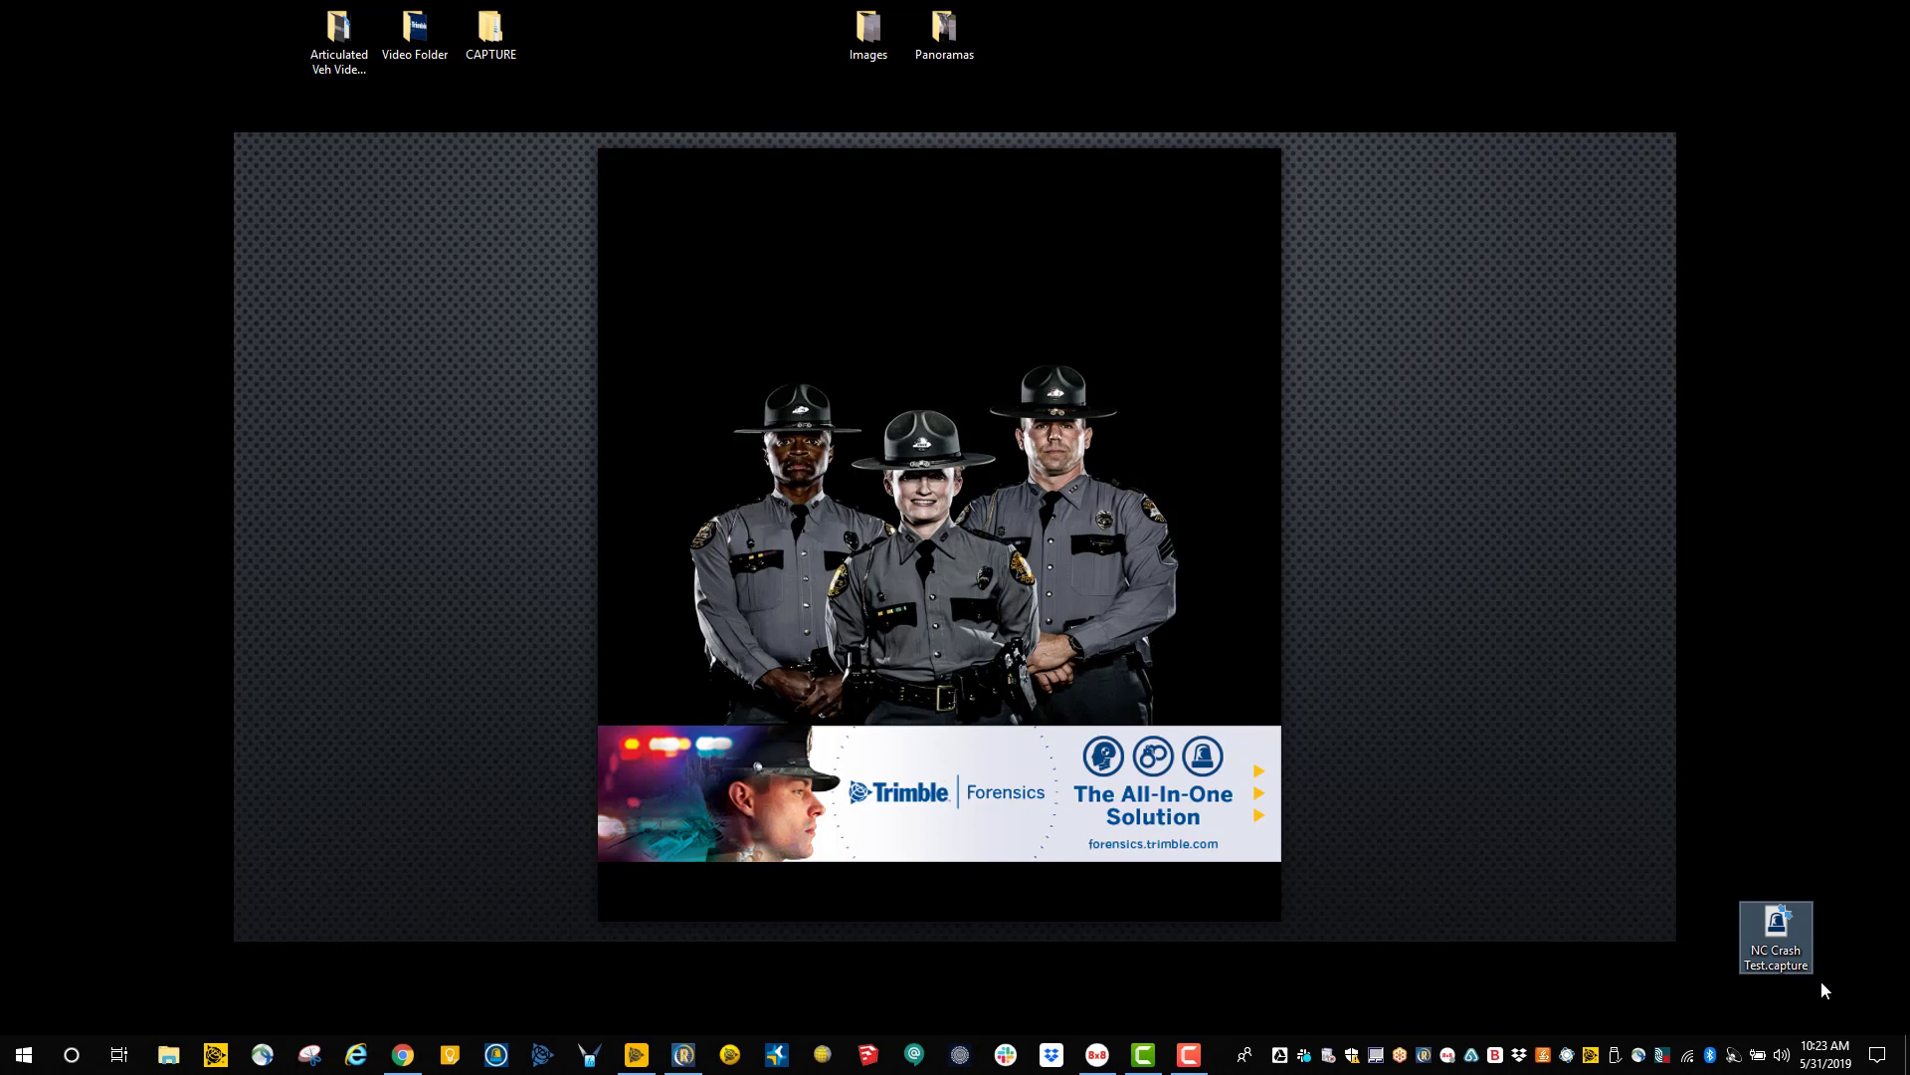
Convert the NC Crash Test.capture file on the desktop to JobXML.
right_click(1772, 936)
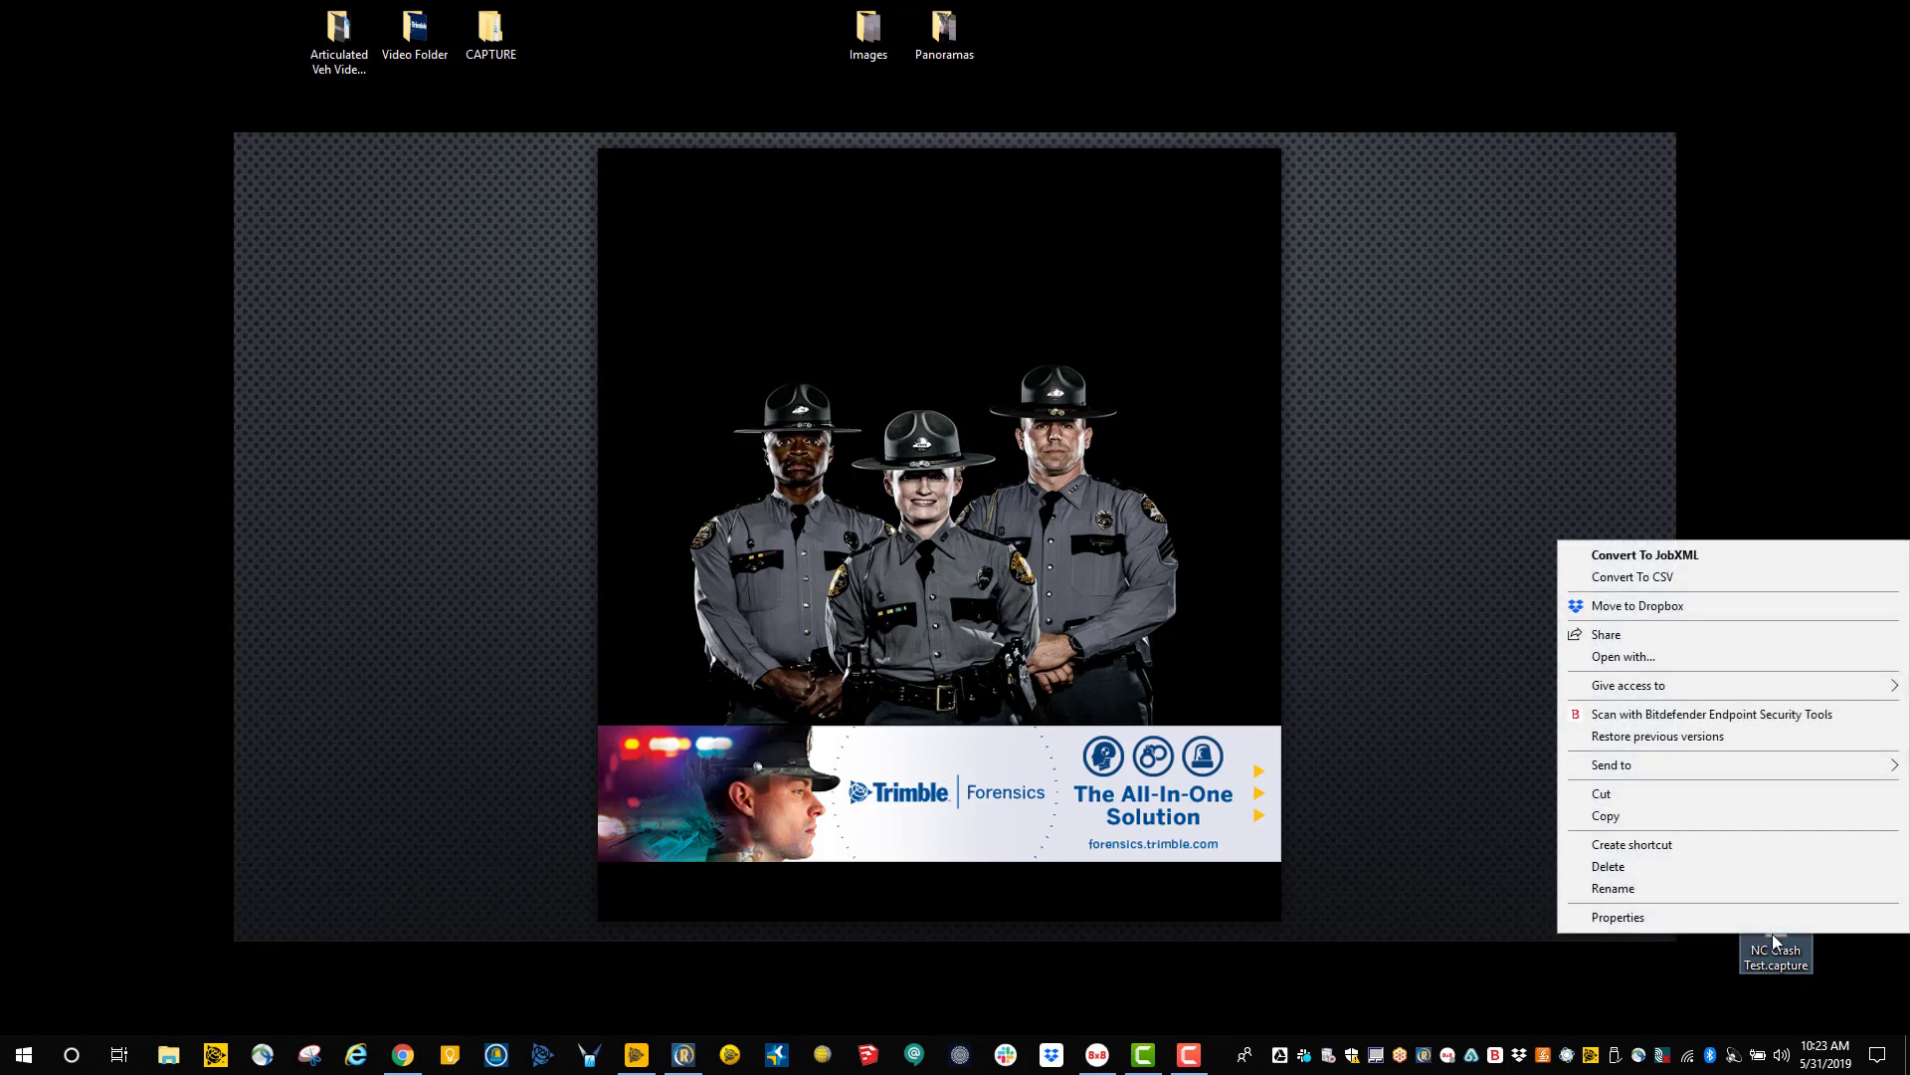
click(1714, 563)
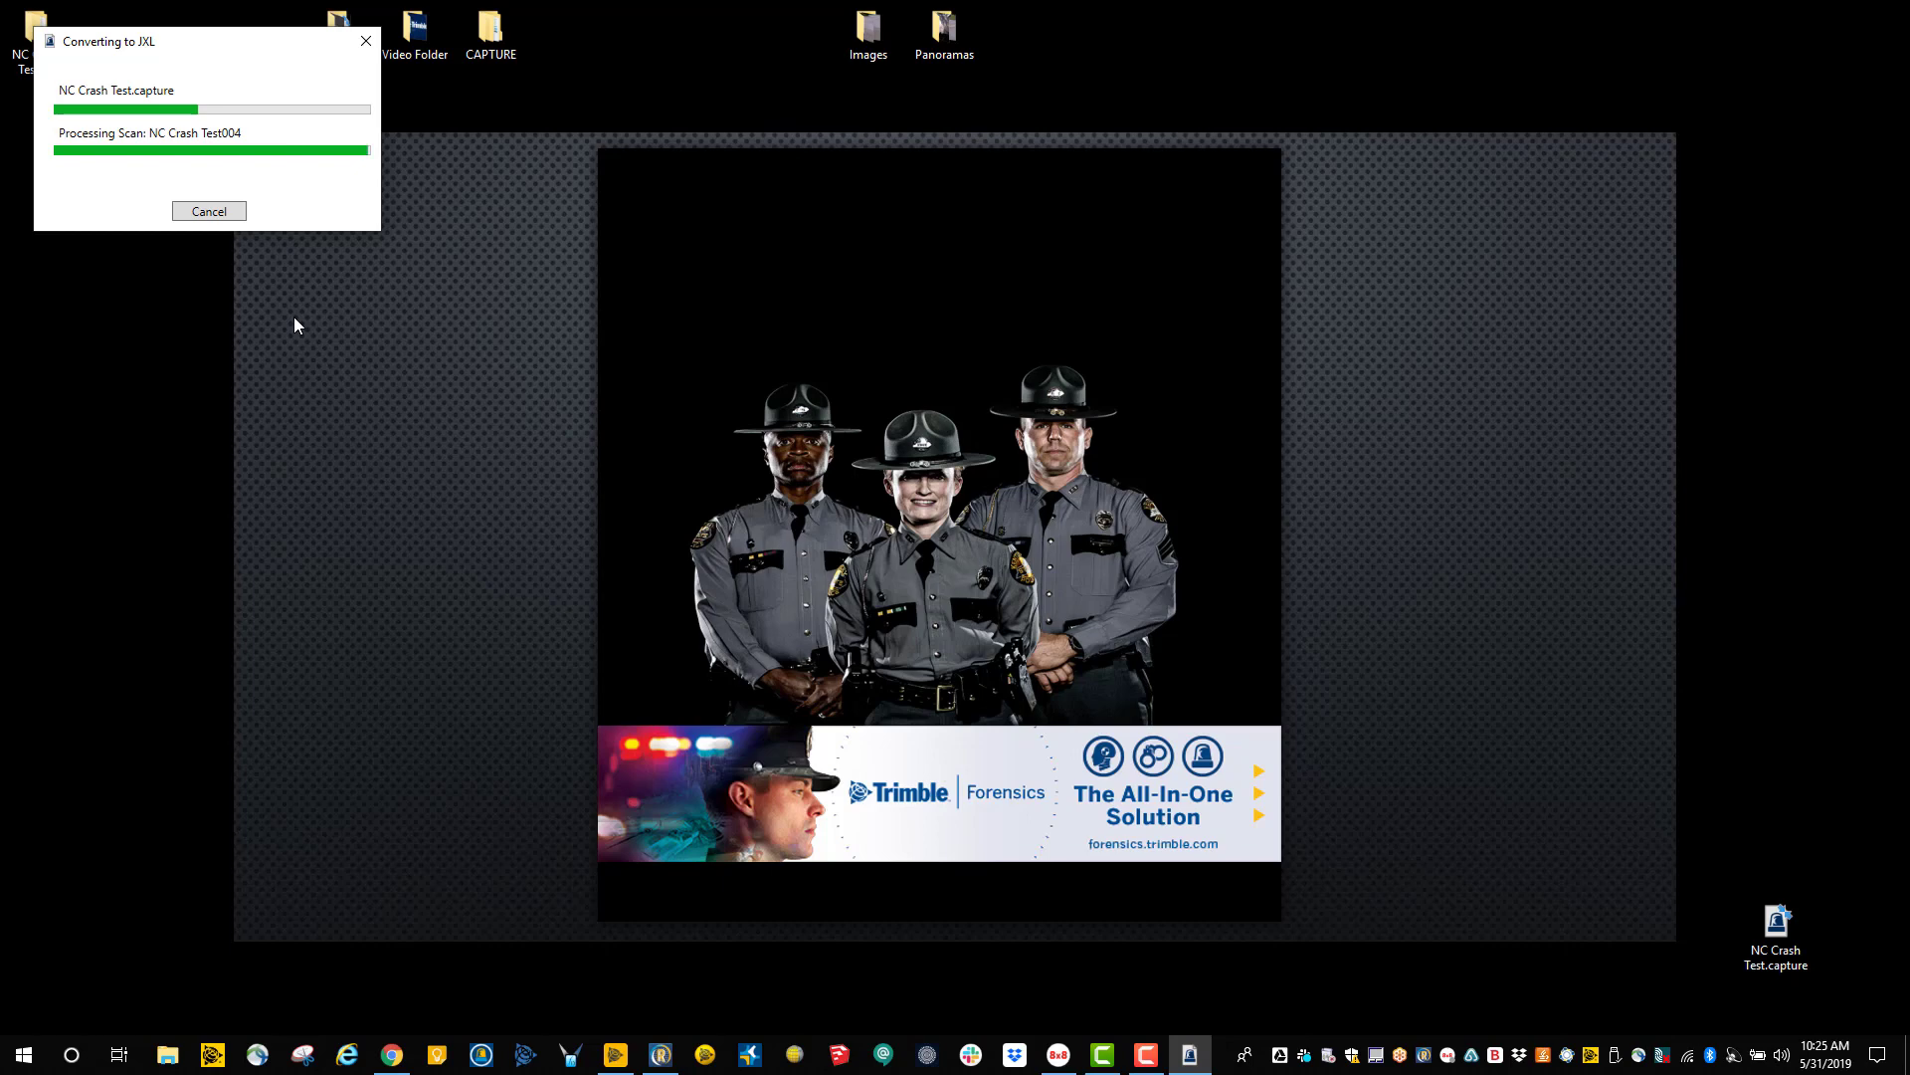
drag(236, 50, 326, 259)
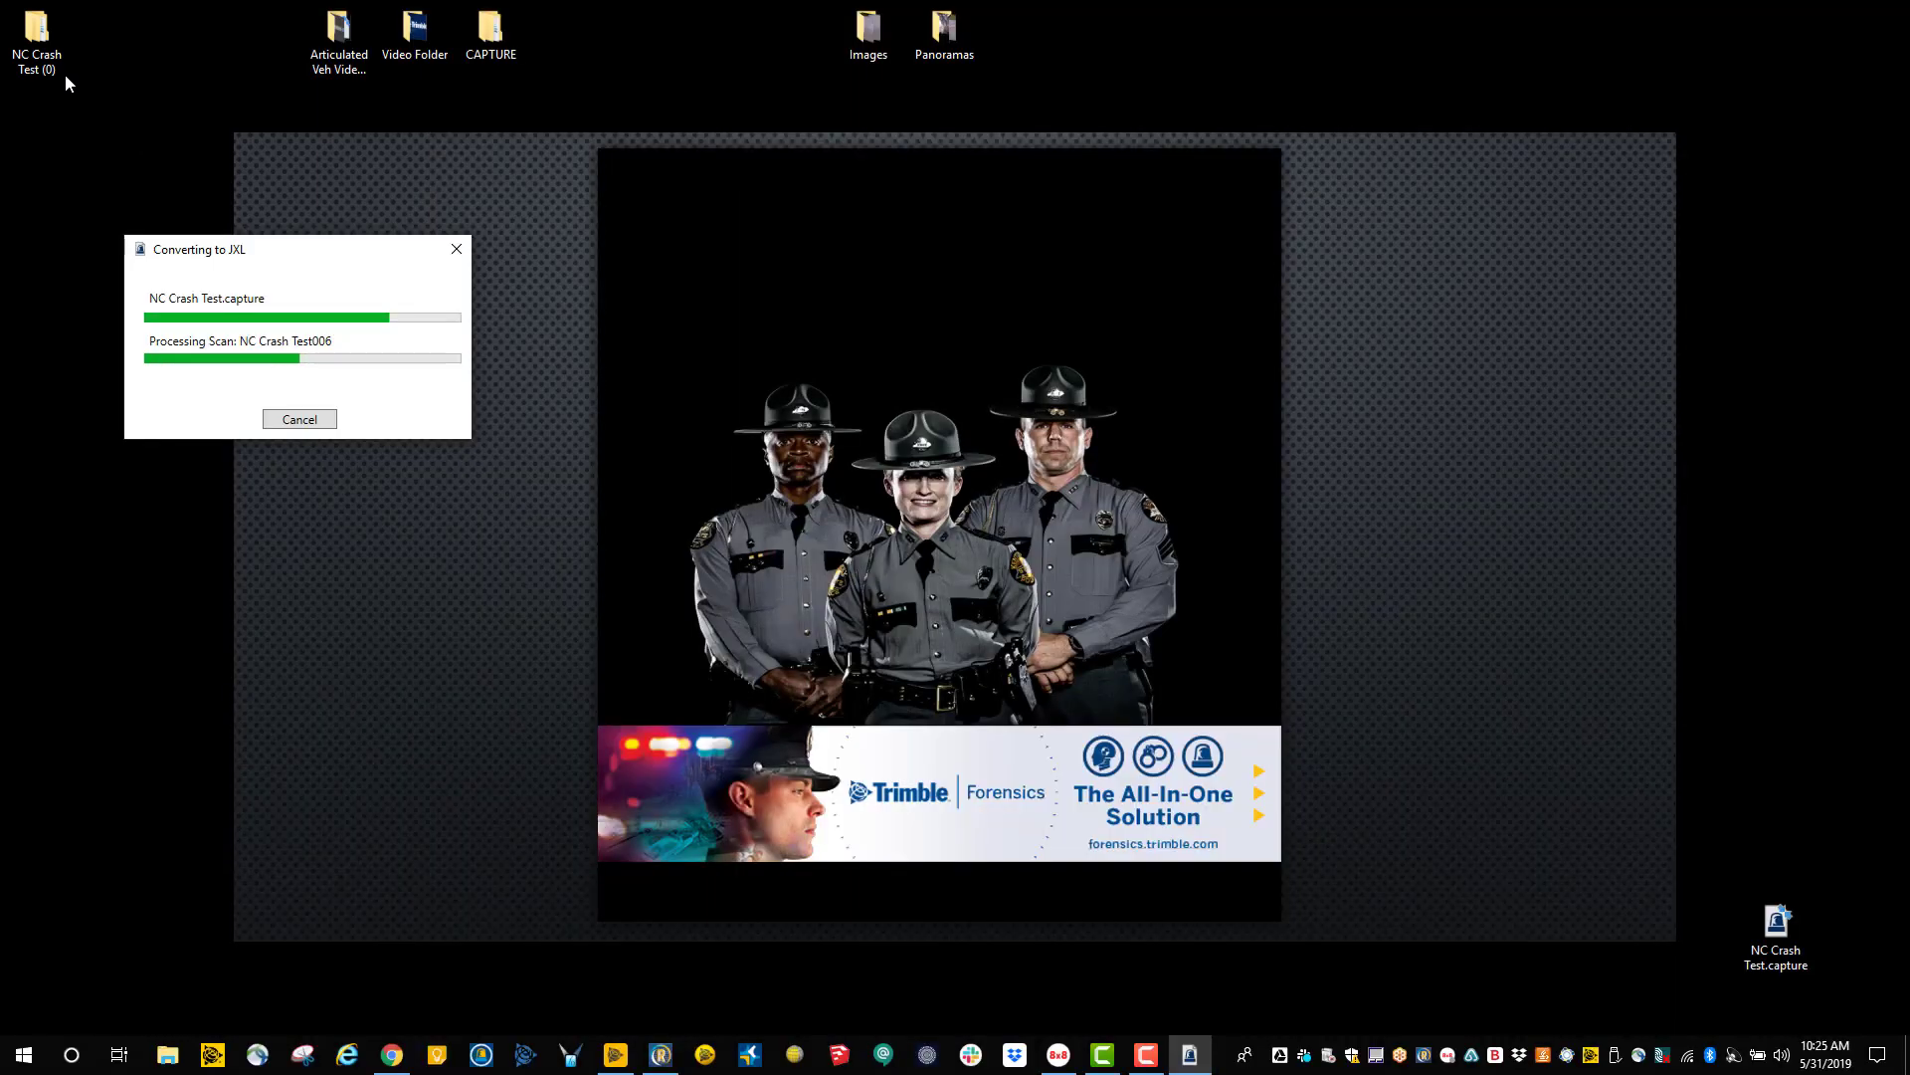
Move the converted NC Crash Test (0) folder and NC Crash Test (0).jxl file next to the capture file on the desktop.
drag(39, 35, 1708, 947)
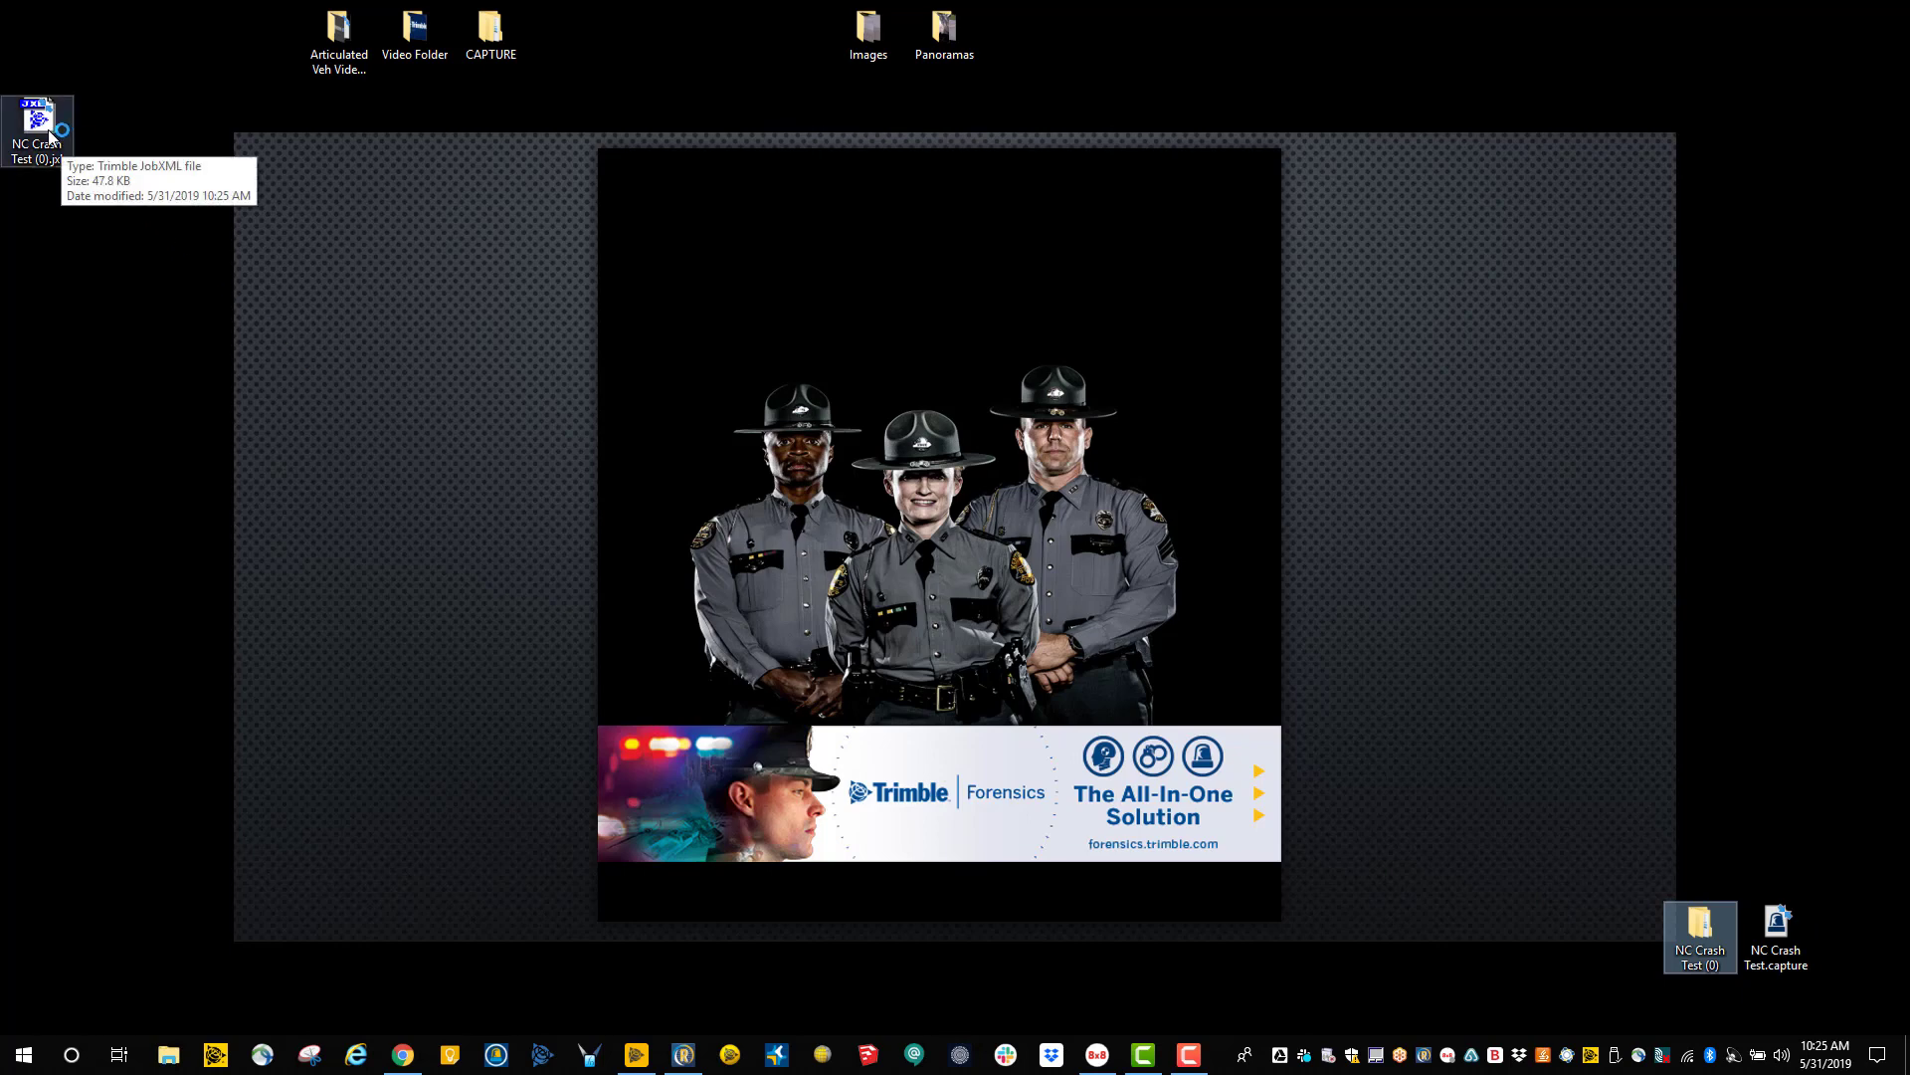
drag(48, 134, 1391, 916)
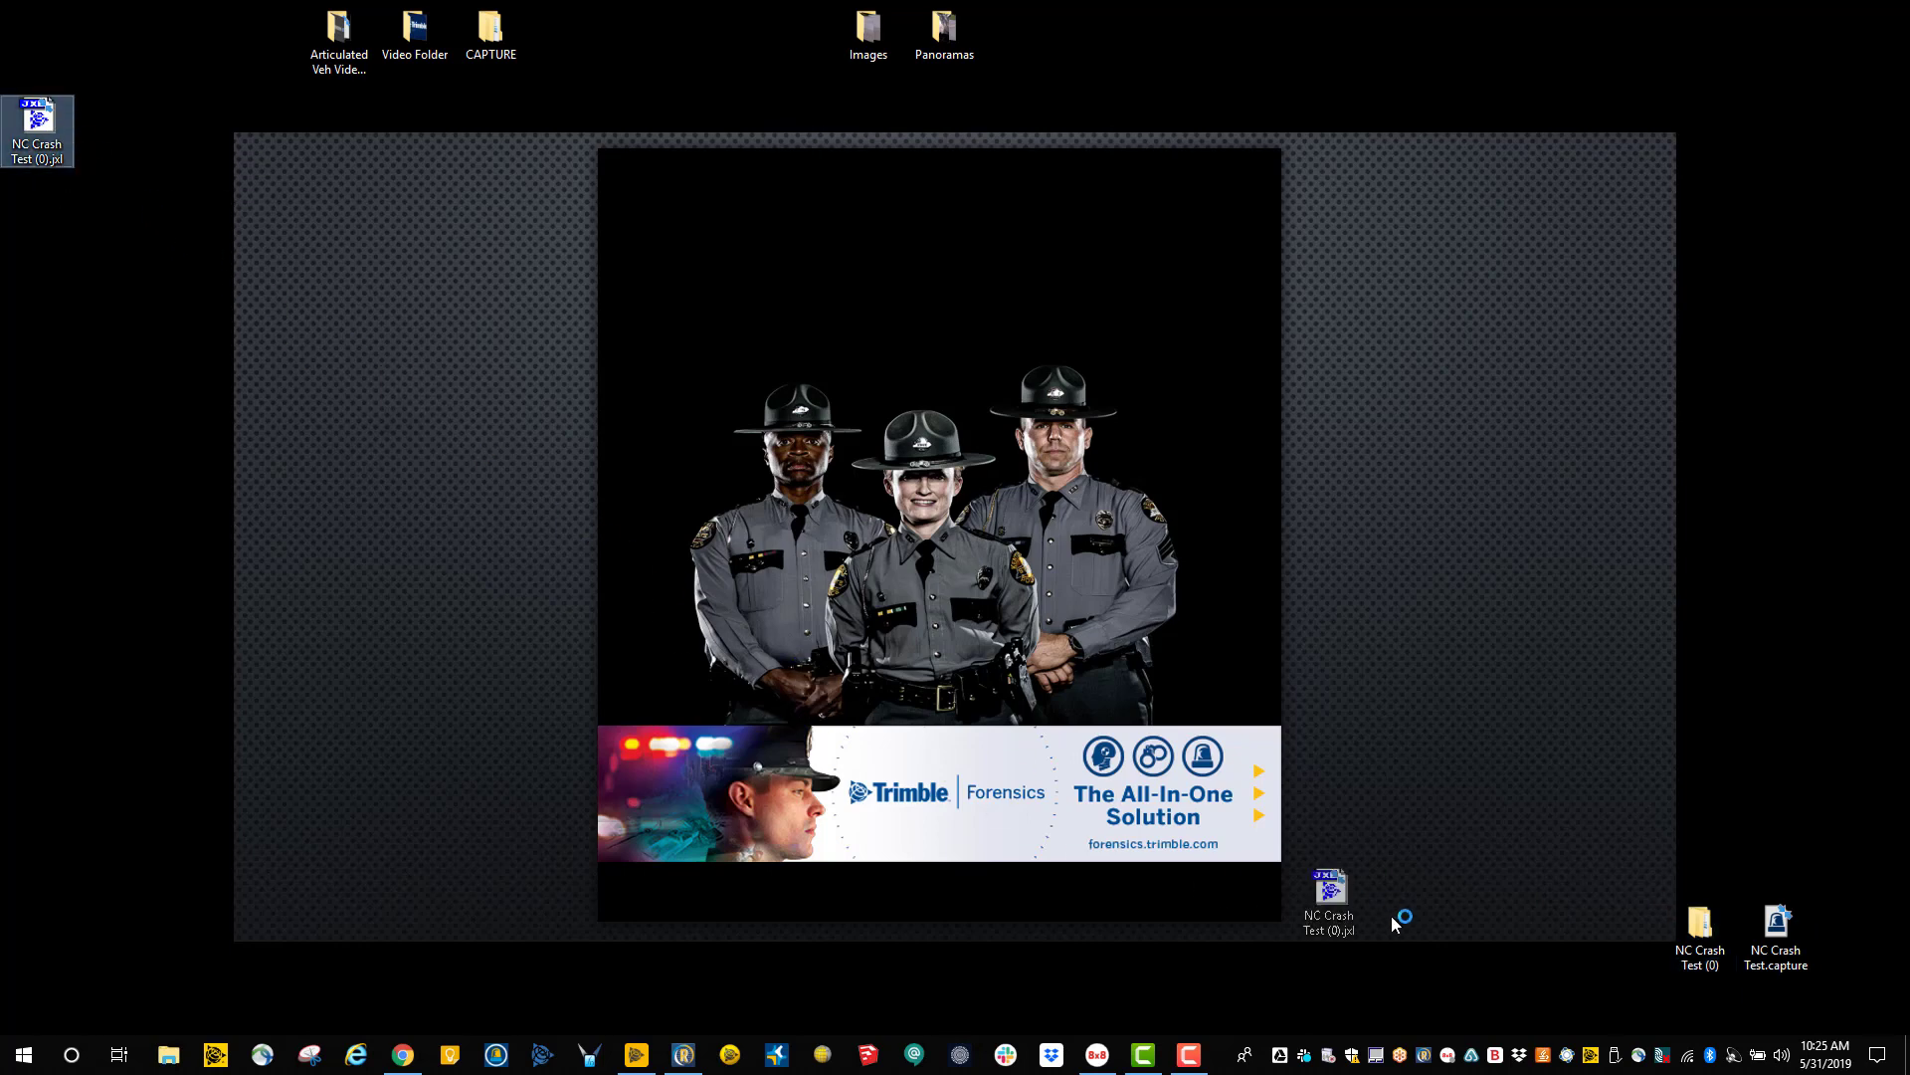
drag(1391, 915, 1650, 938)
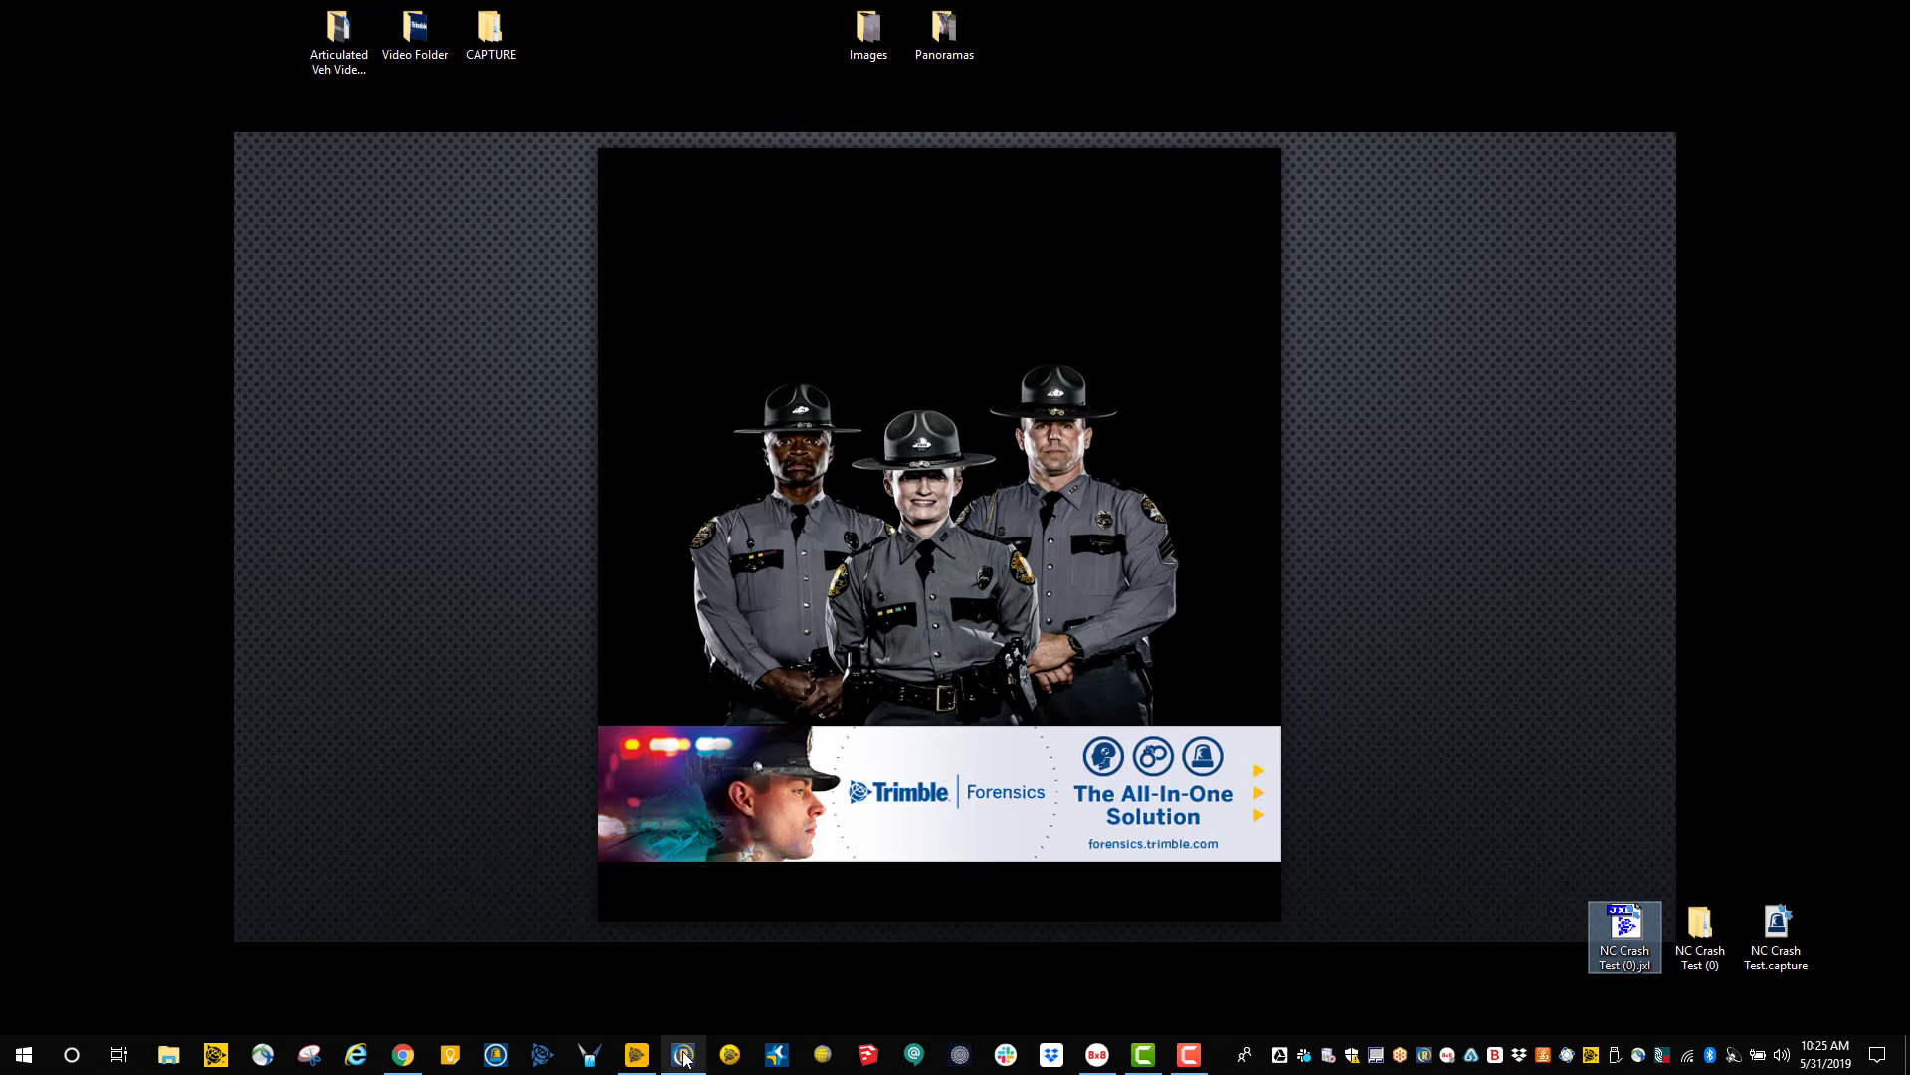
Switch to Trimble Forensics Reveal and start a data log import from a file in Trimble Forensics Capture format.
mouse_move(682, 1059)
mouse_move(645, 1067)
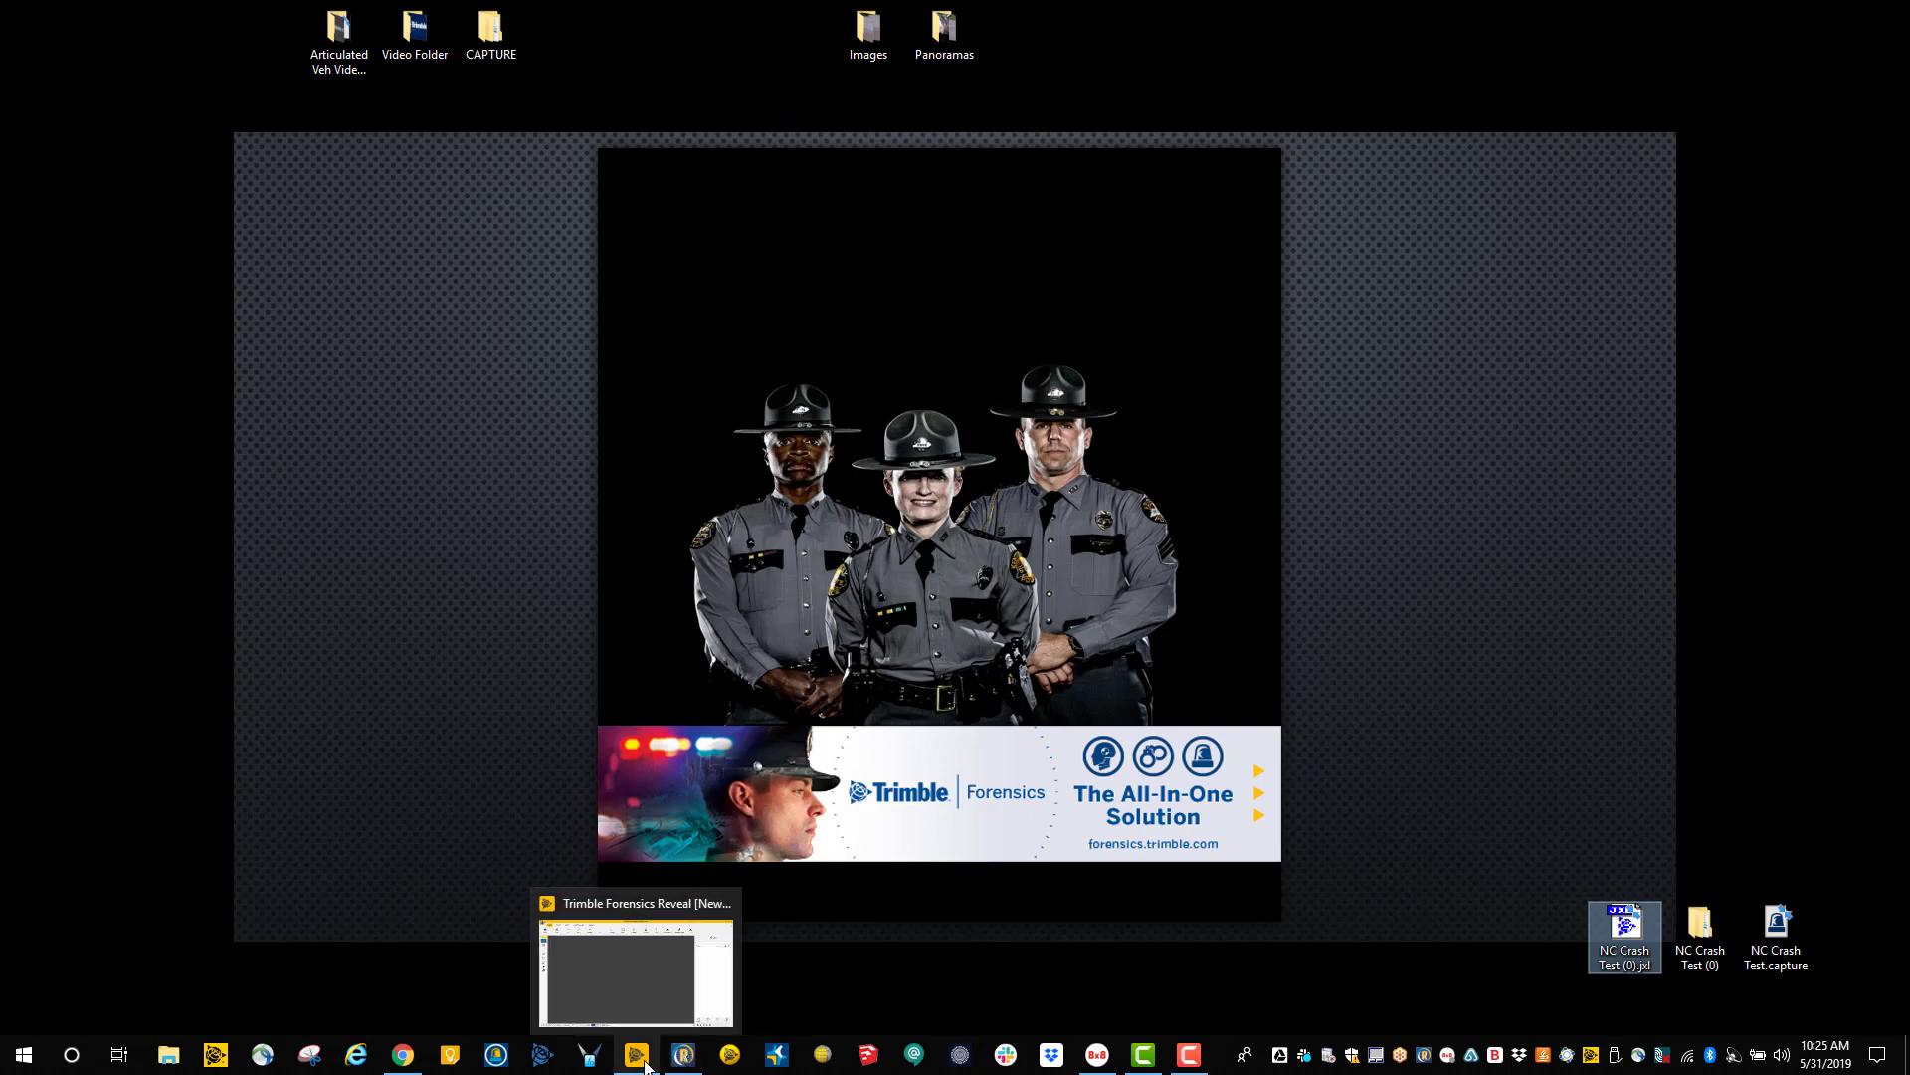
click(645, 1066)
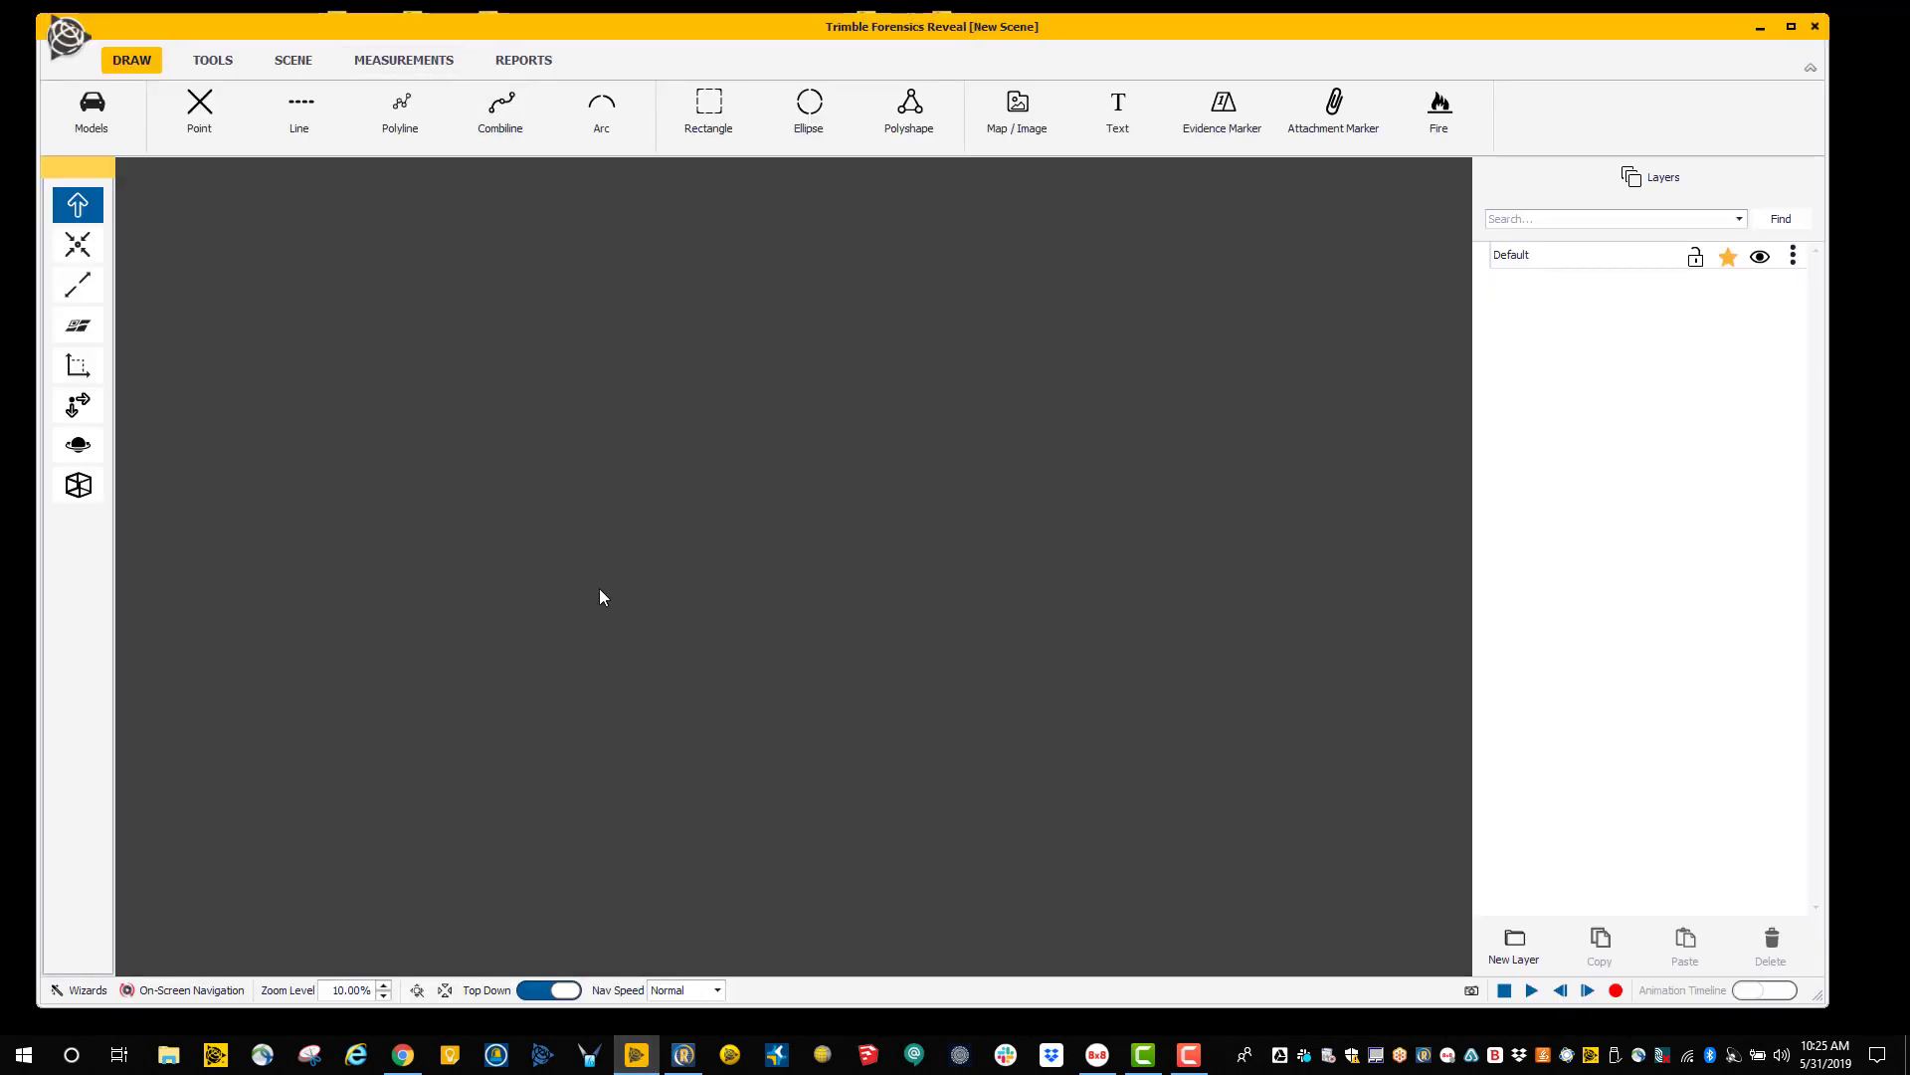
click(415, 66)
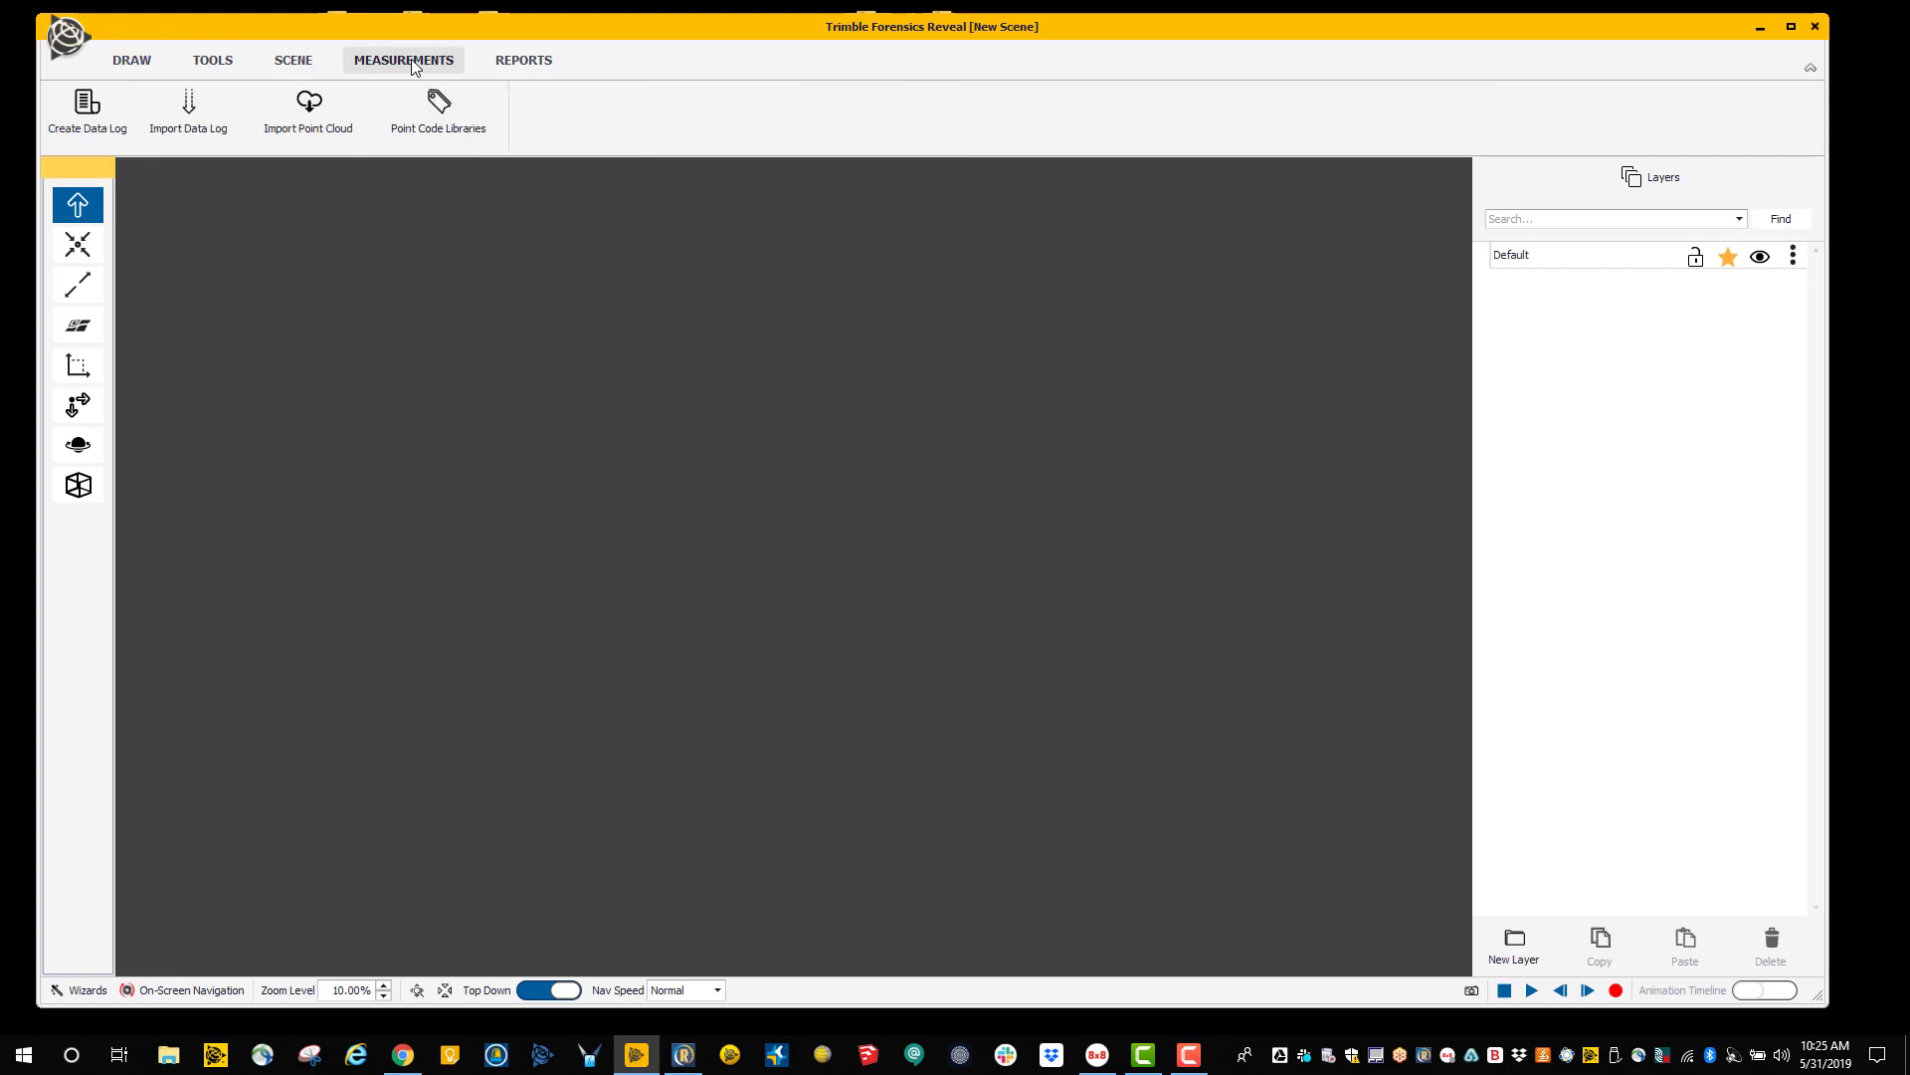
click(183, 139)
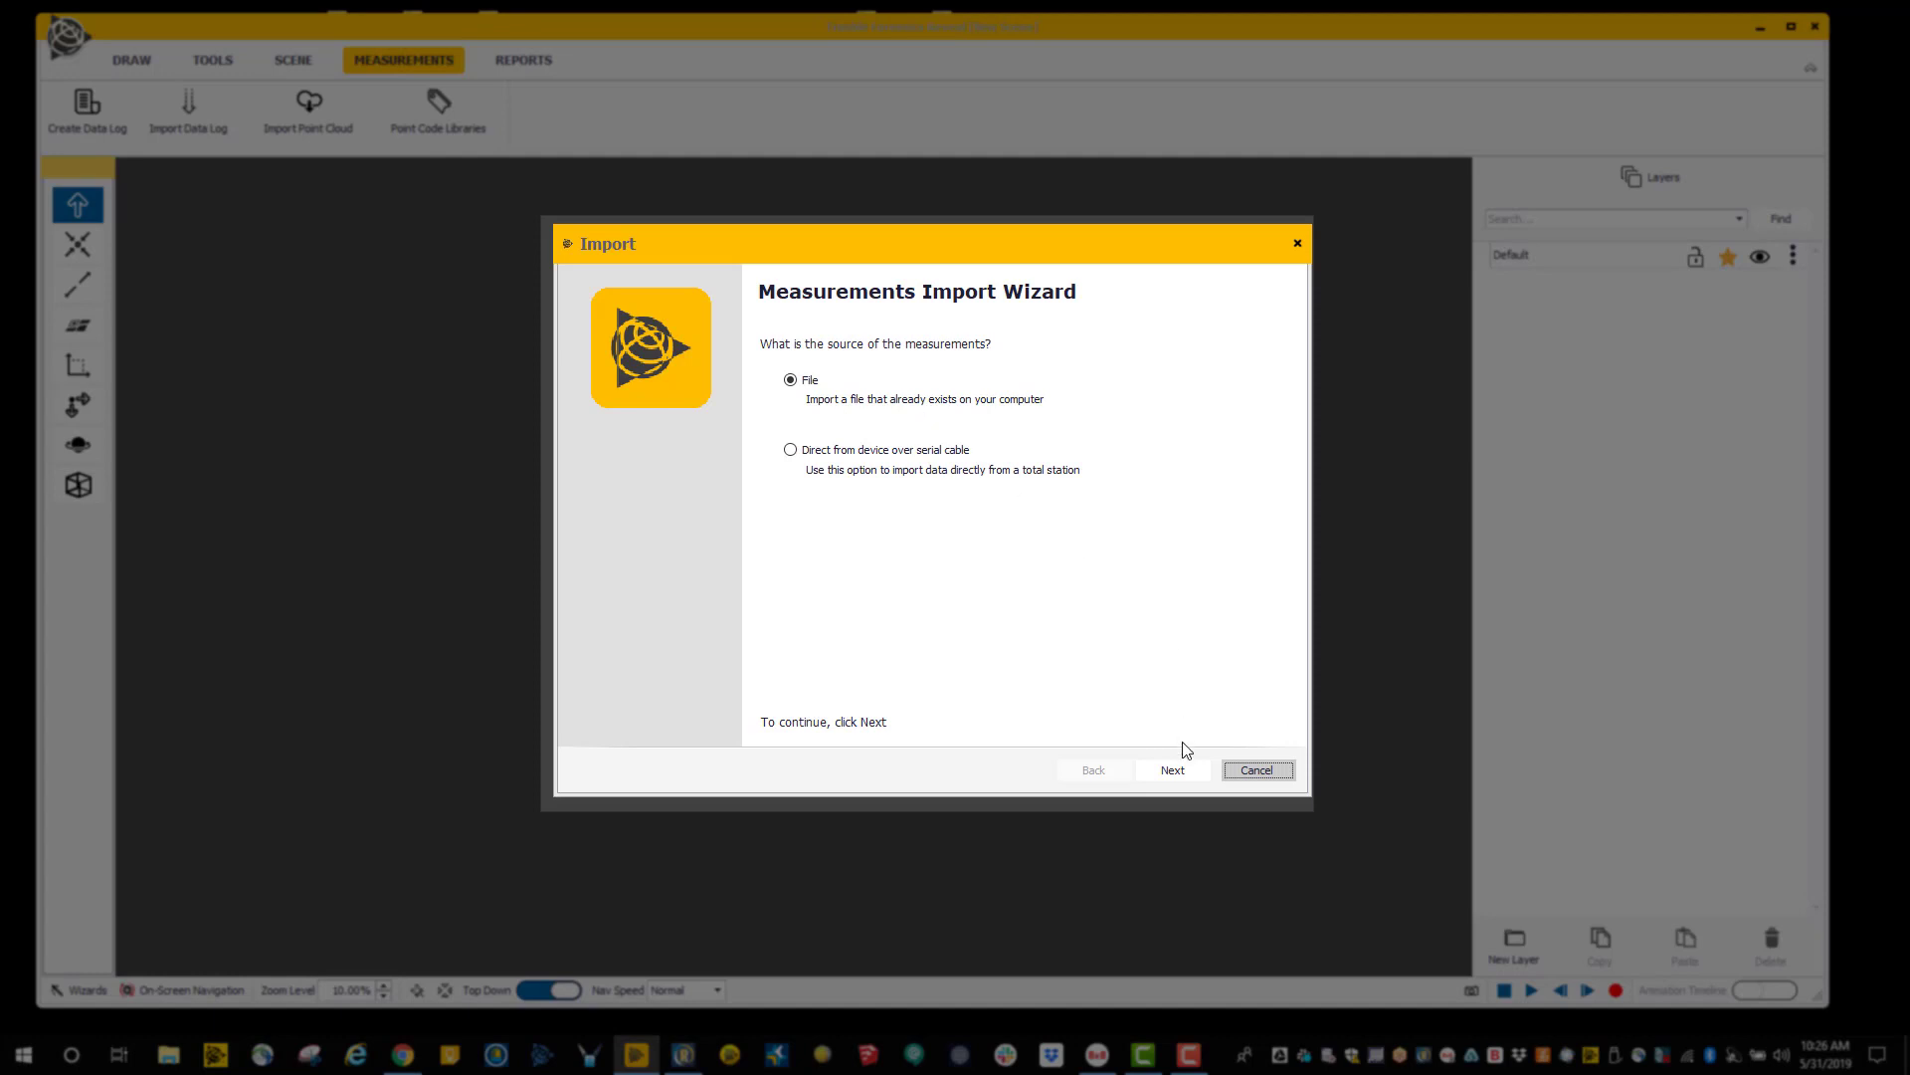
click(1176, 769)
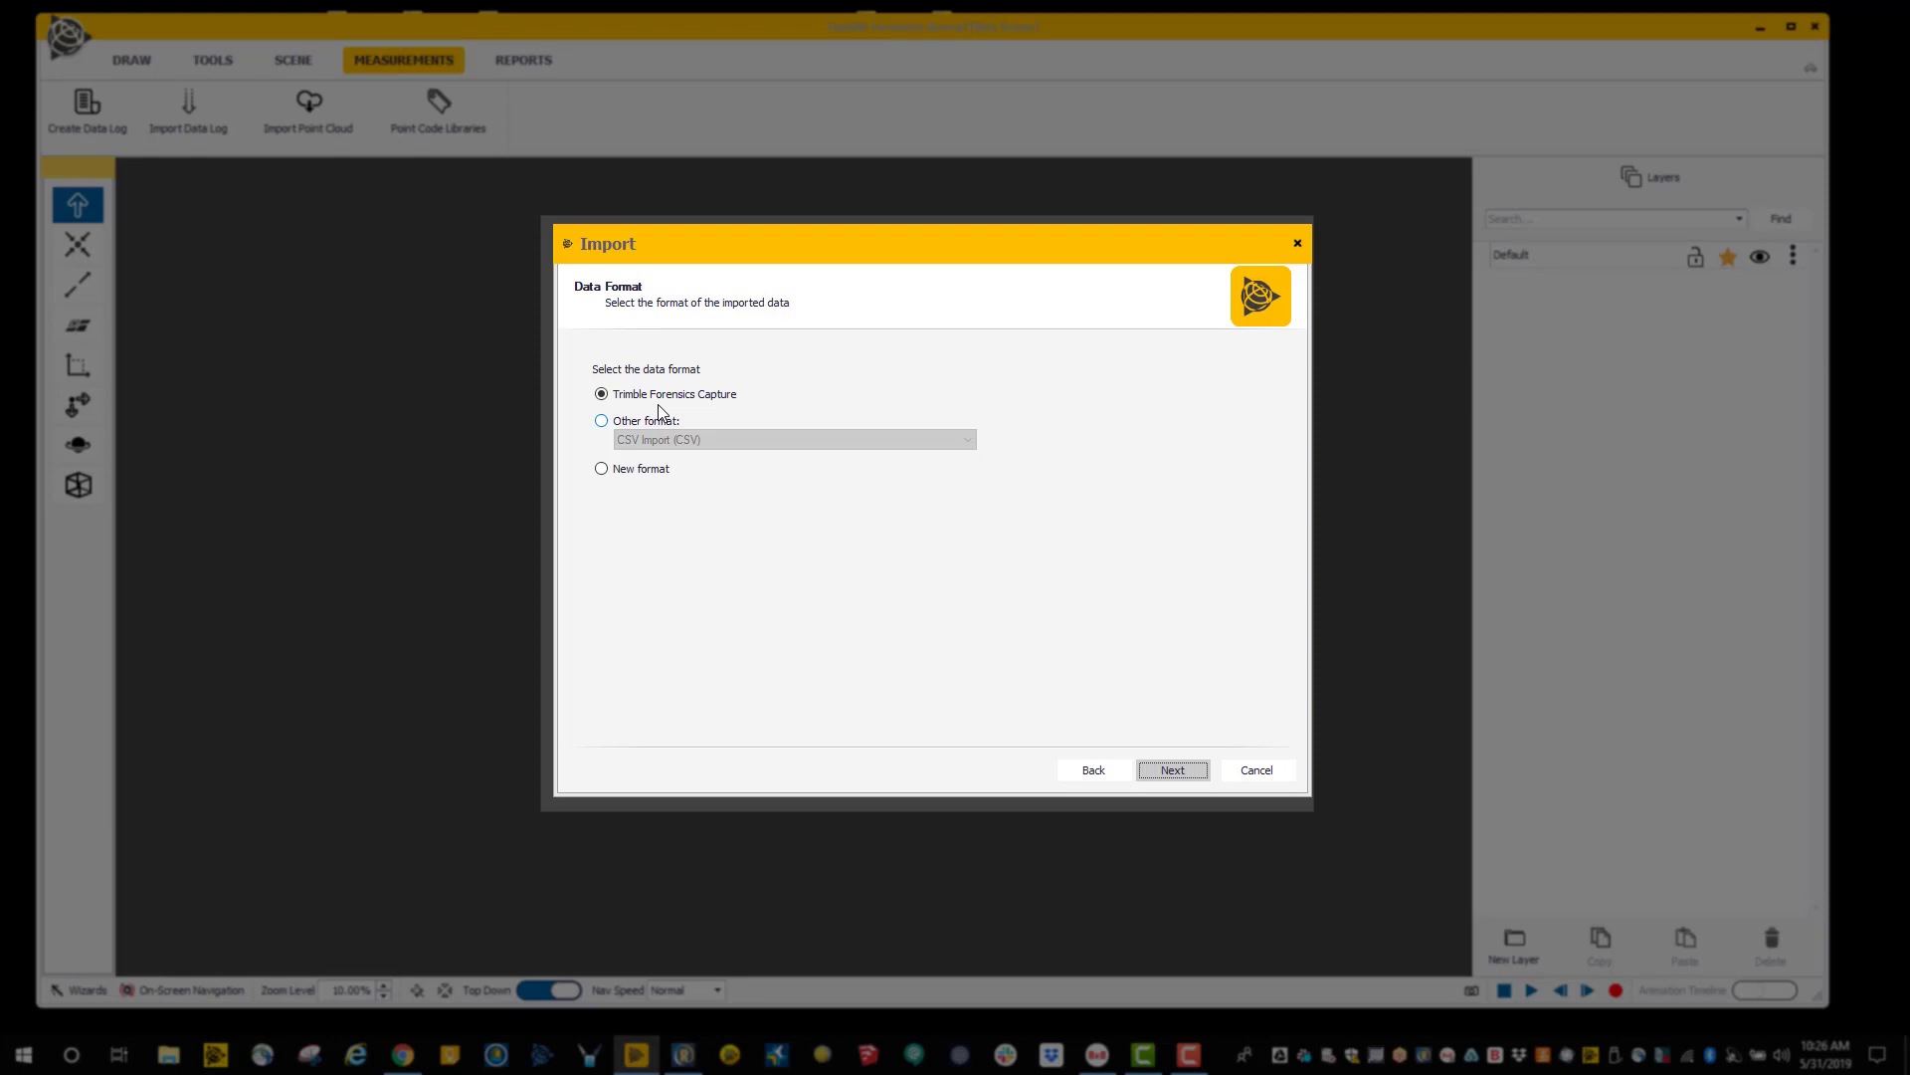
click(1174, 771)
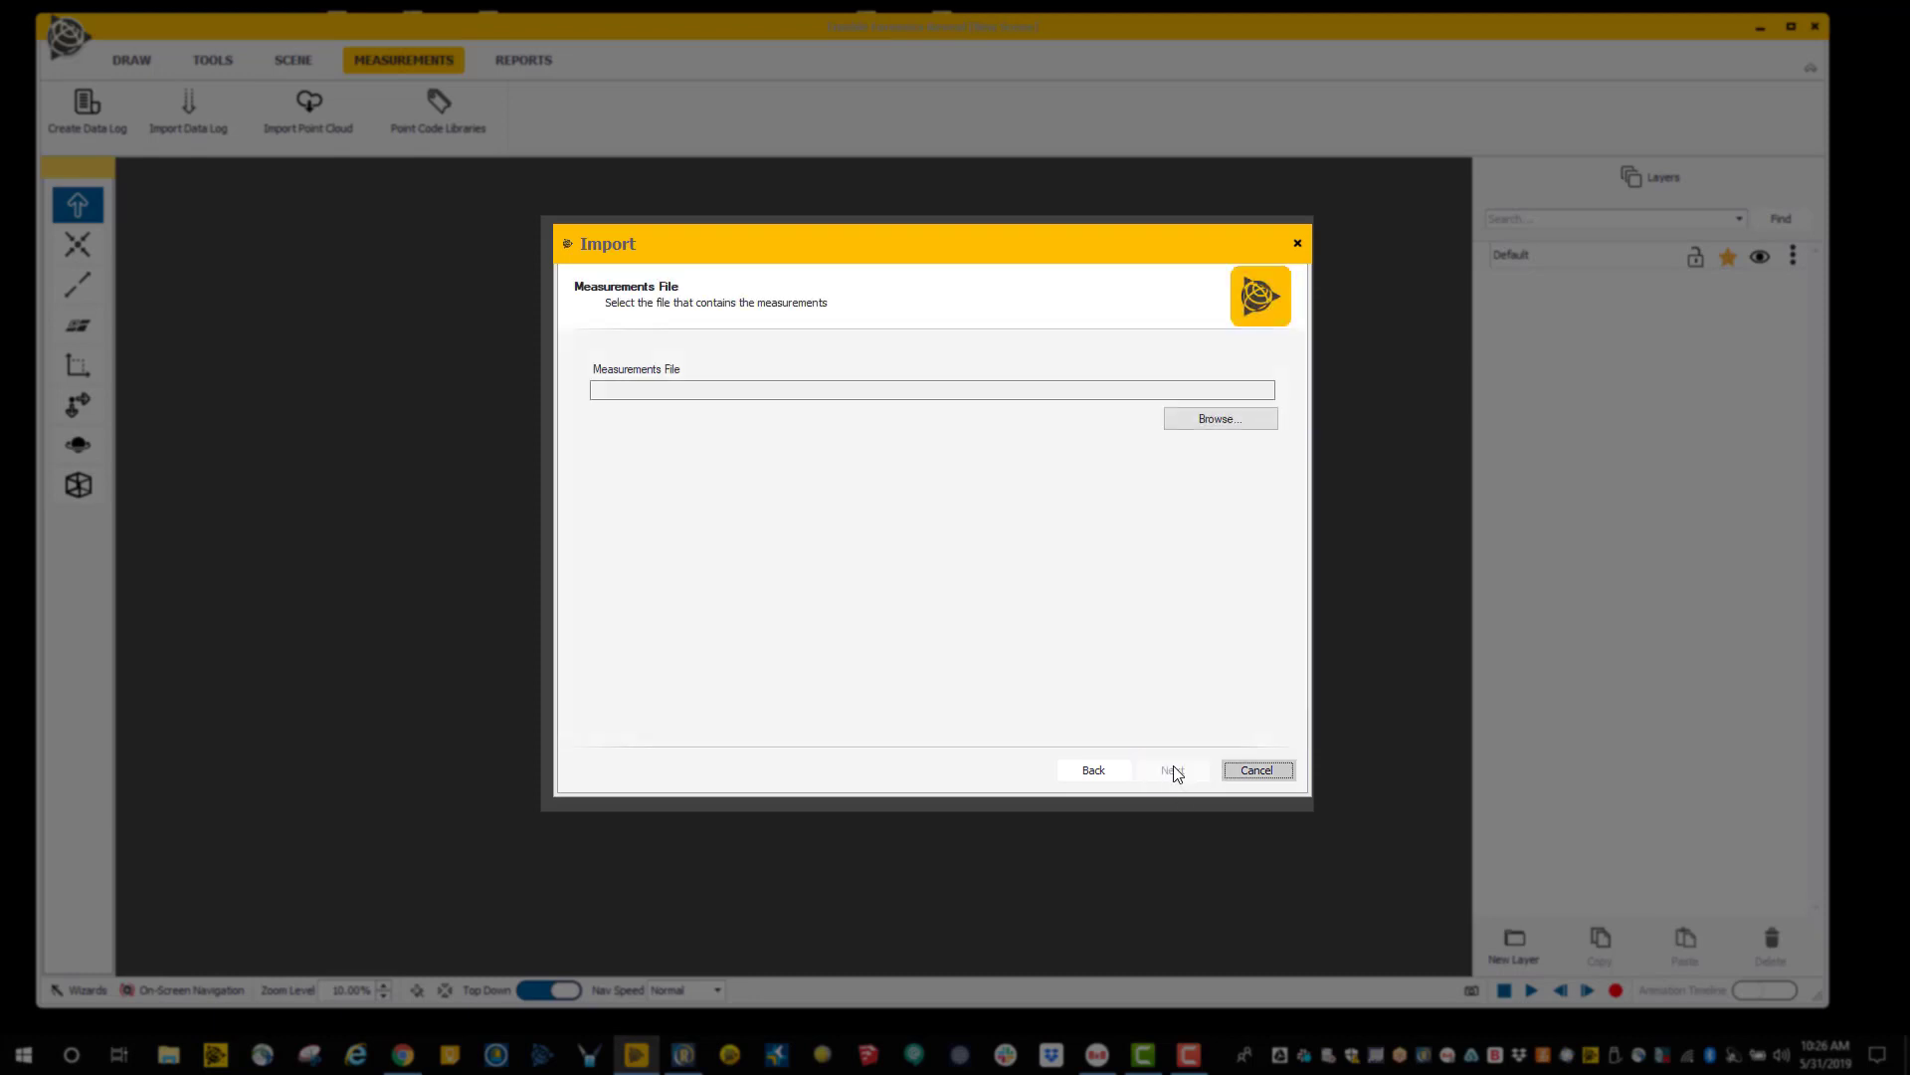
Select NC Crash Test.capture from the desktop as the measurements file and load it into the import wizard.
click(1177, 428)
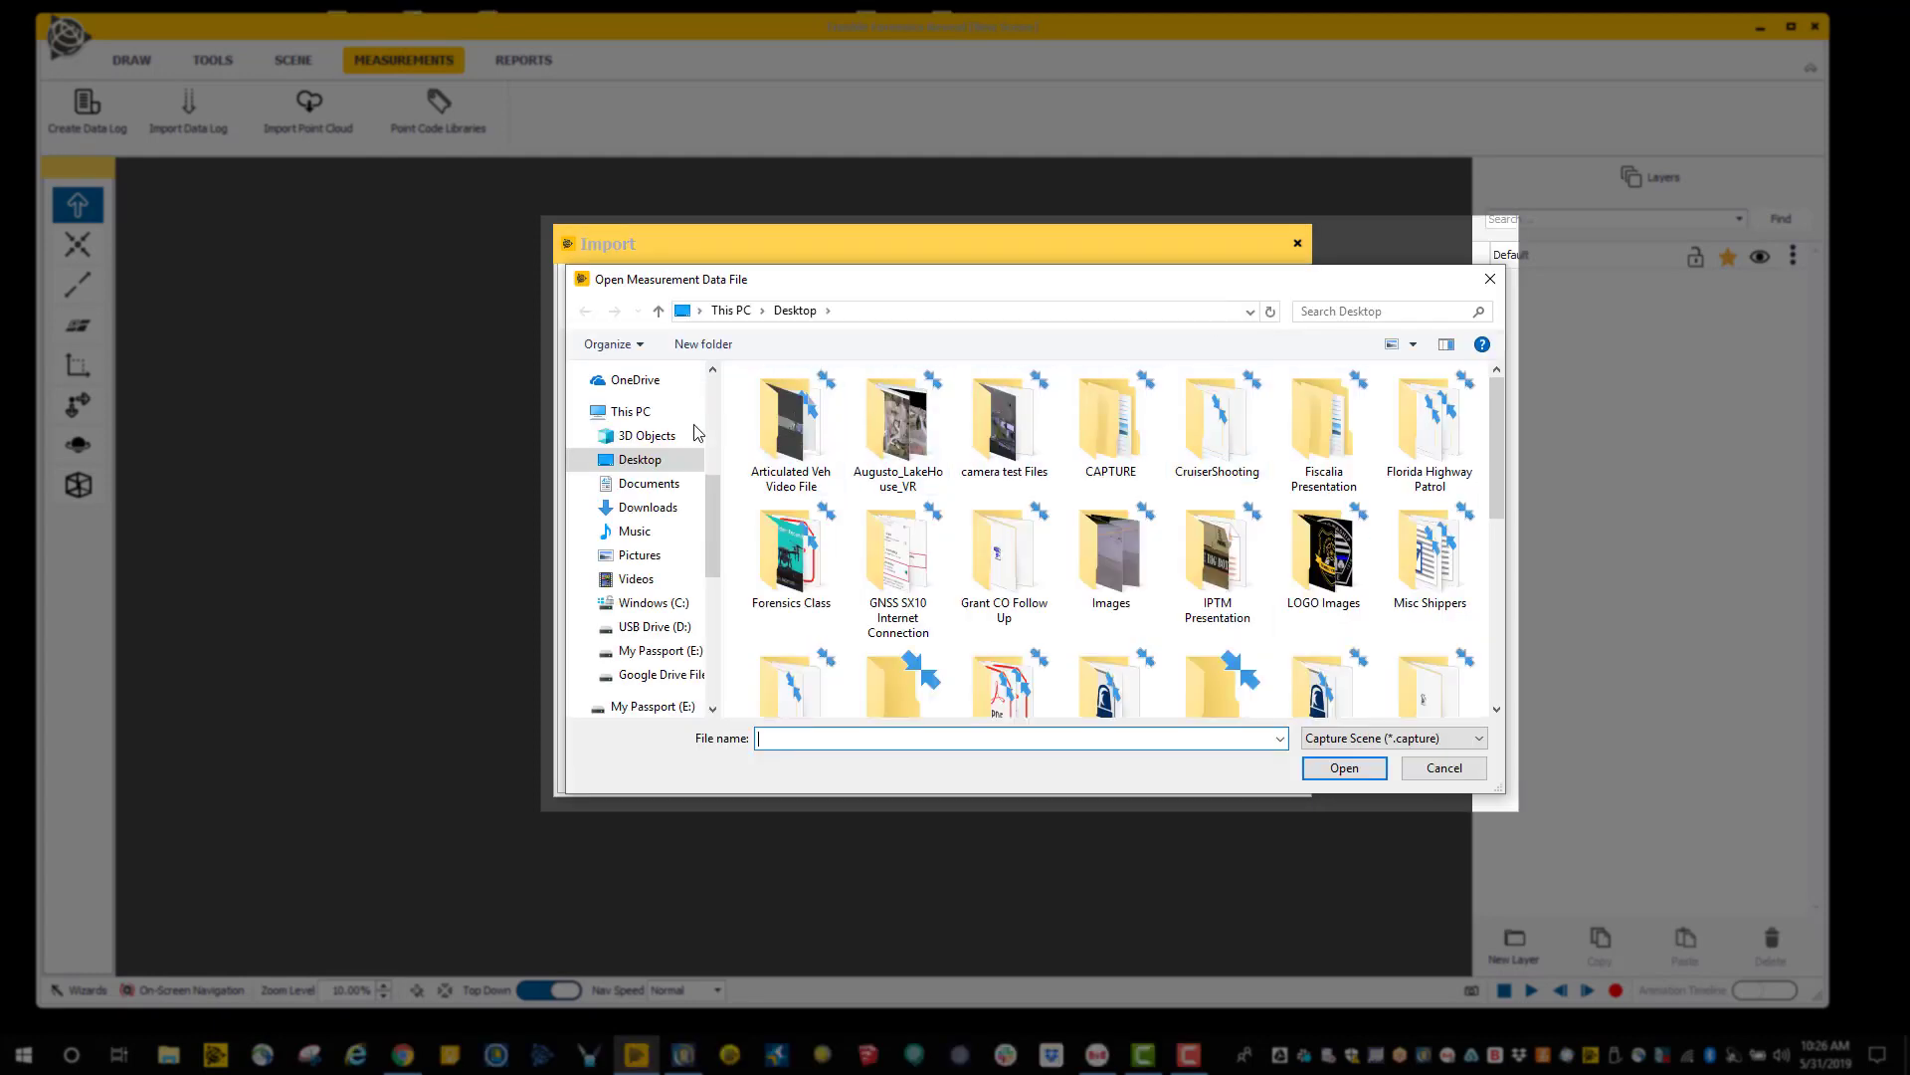
scroll(711, 485, up, 3)
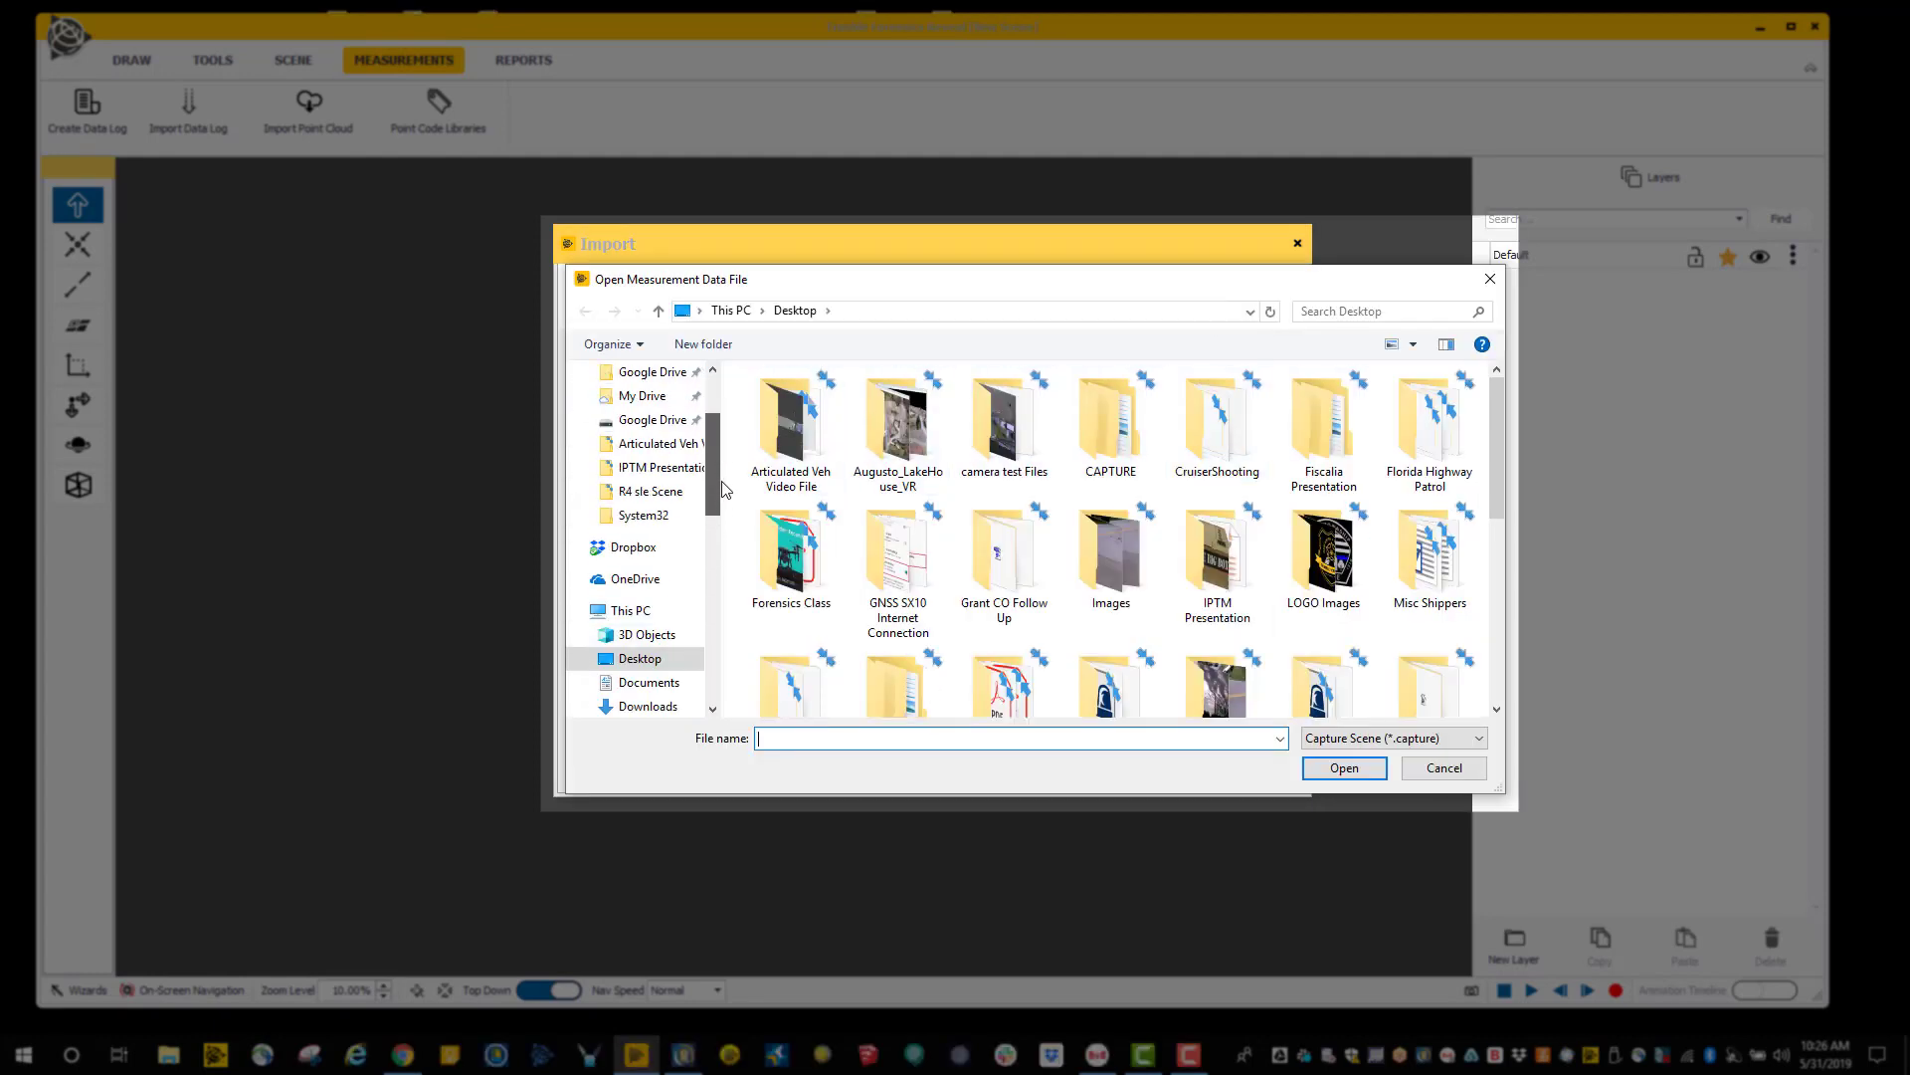
scroll(711, 487, down, 3)
scroll(1111, 557, down, 2)
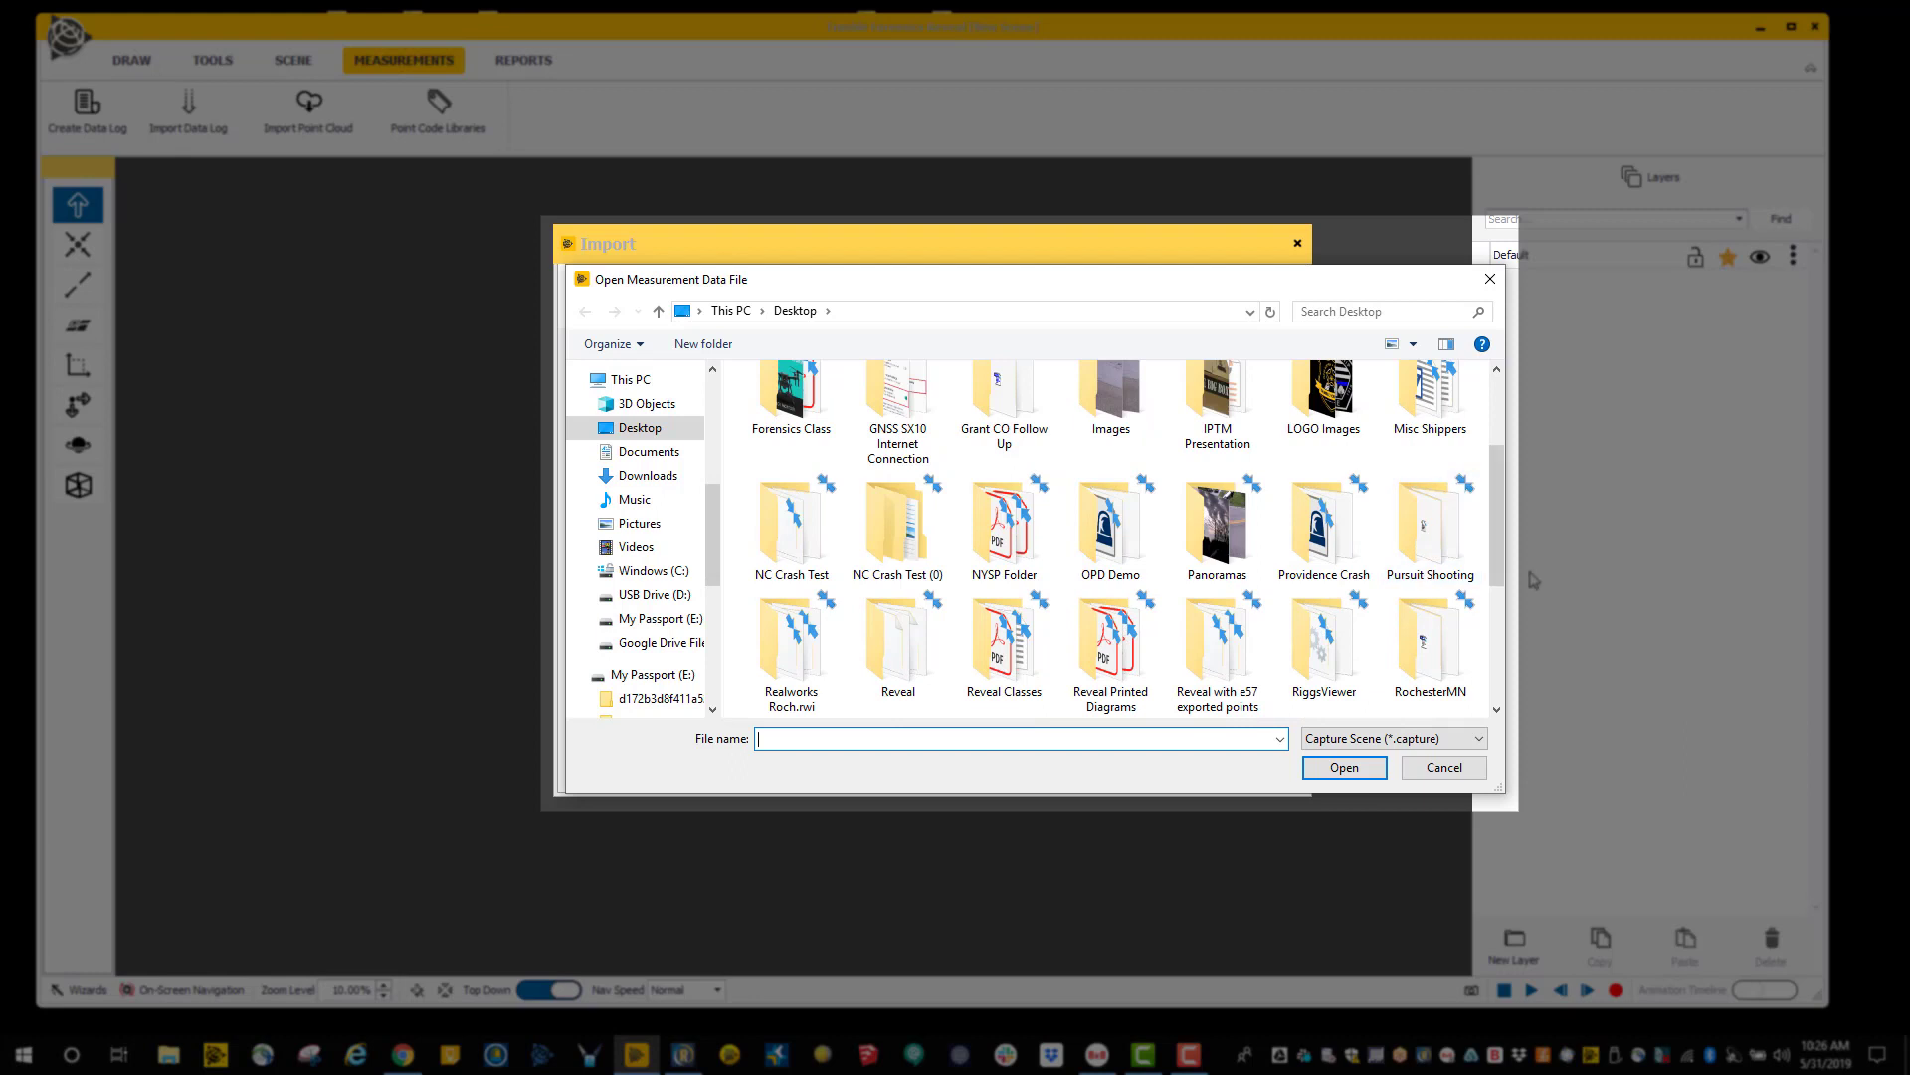
drag(1497, 562, 1504, 676)
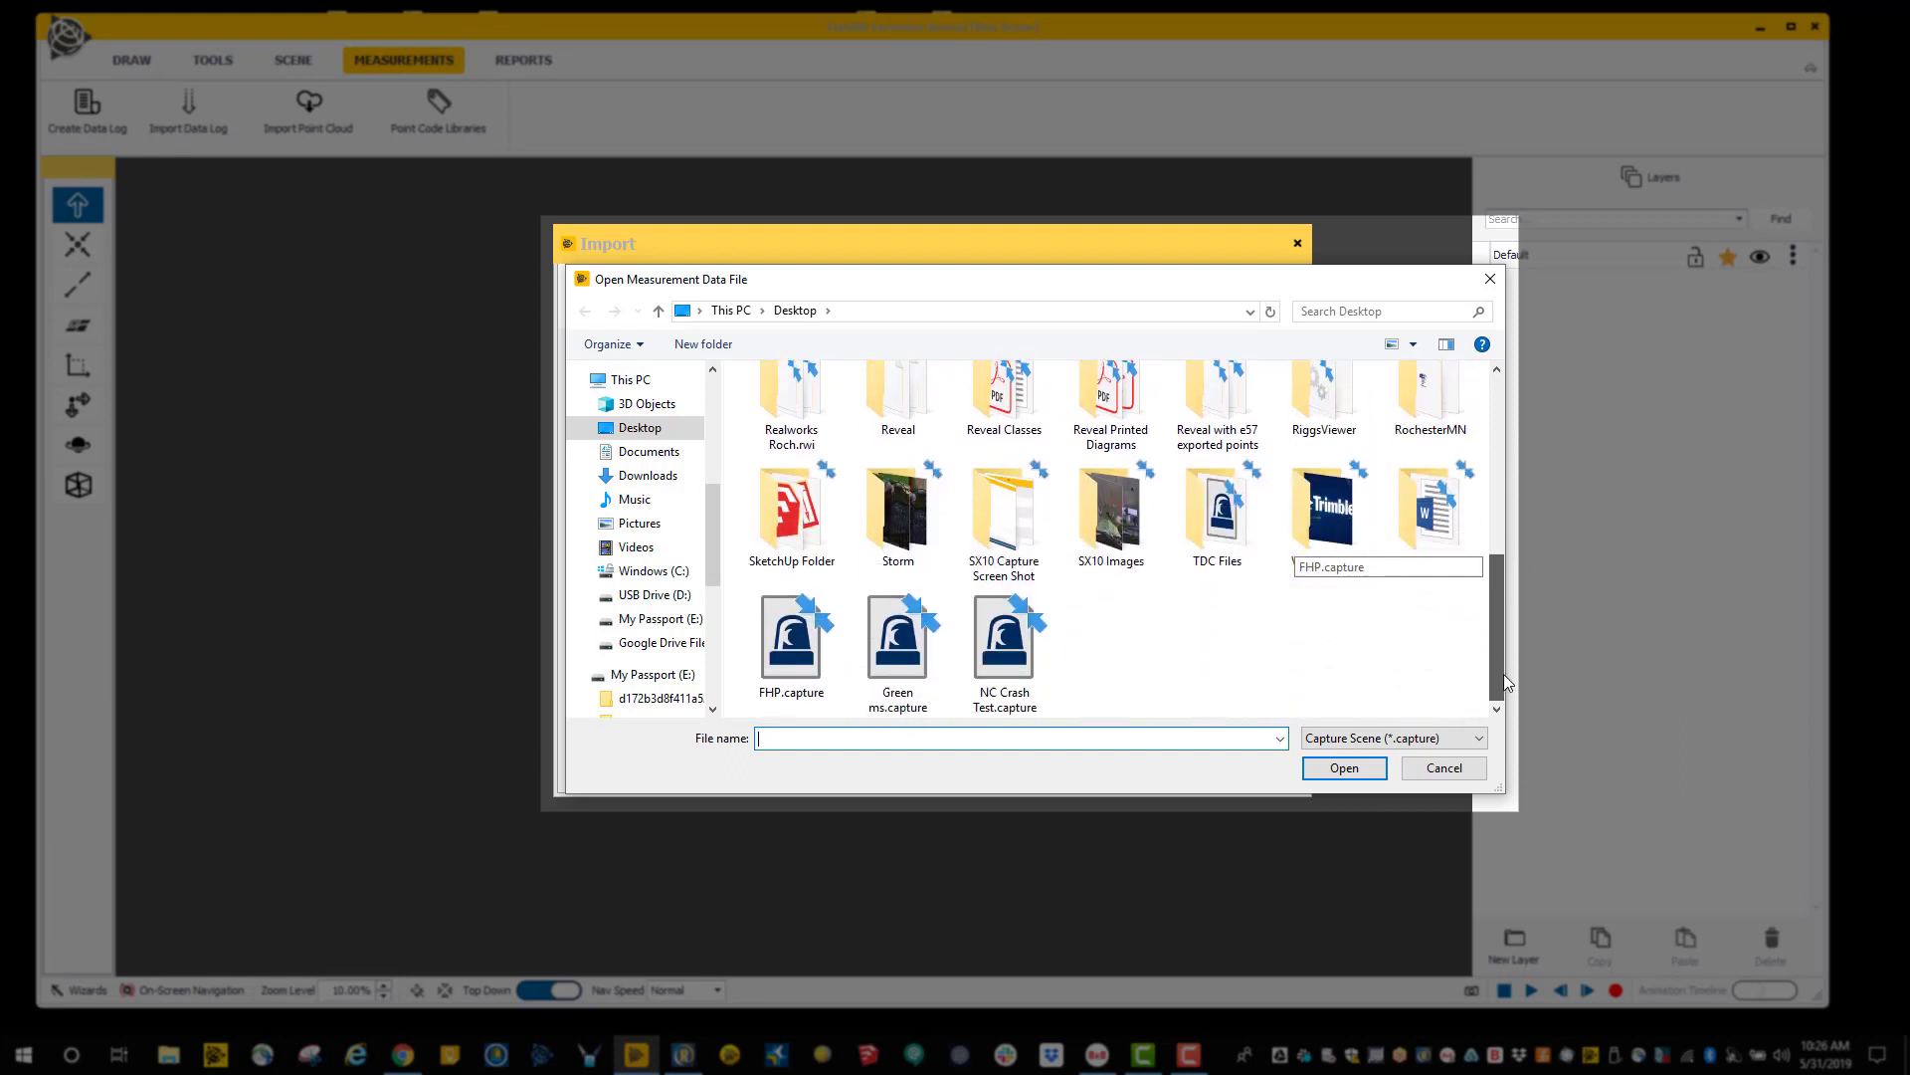
click(1018, 680)
click(1343, 768)
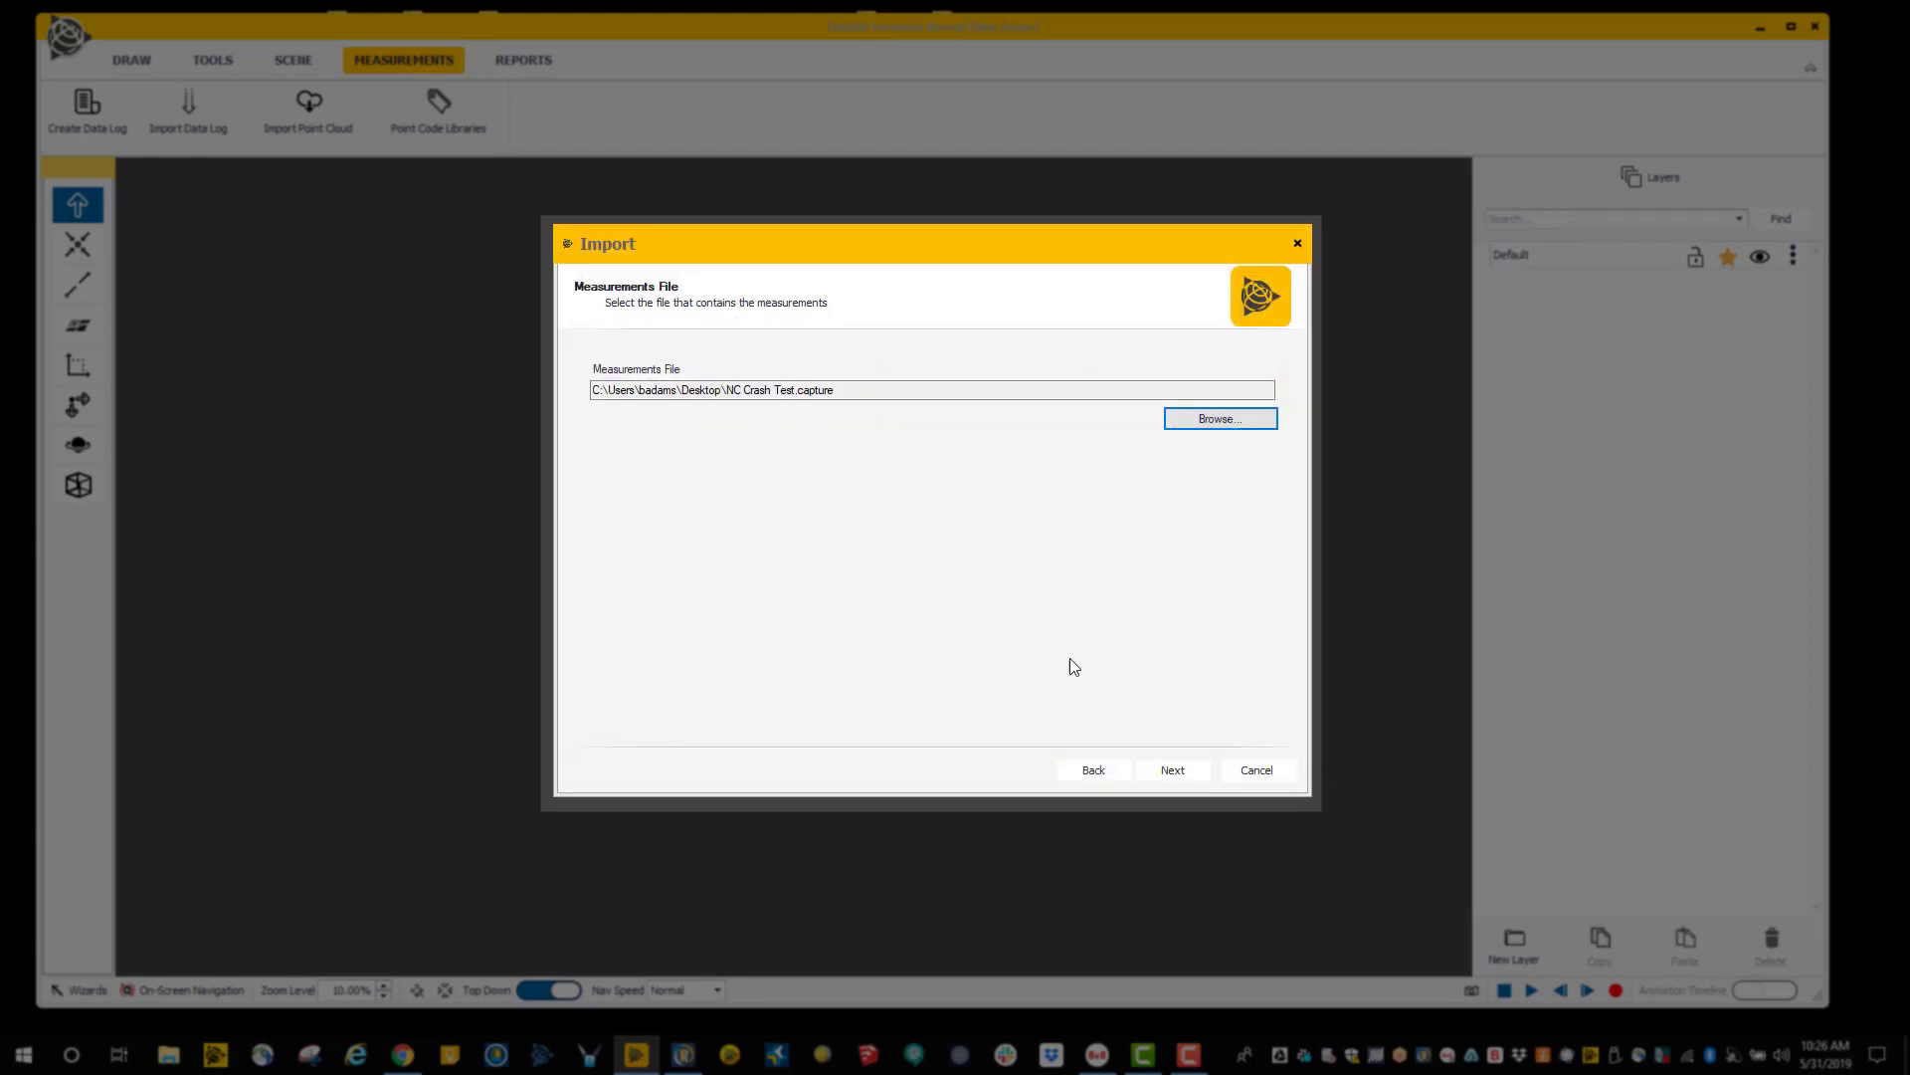
click(1175, 770)
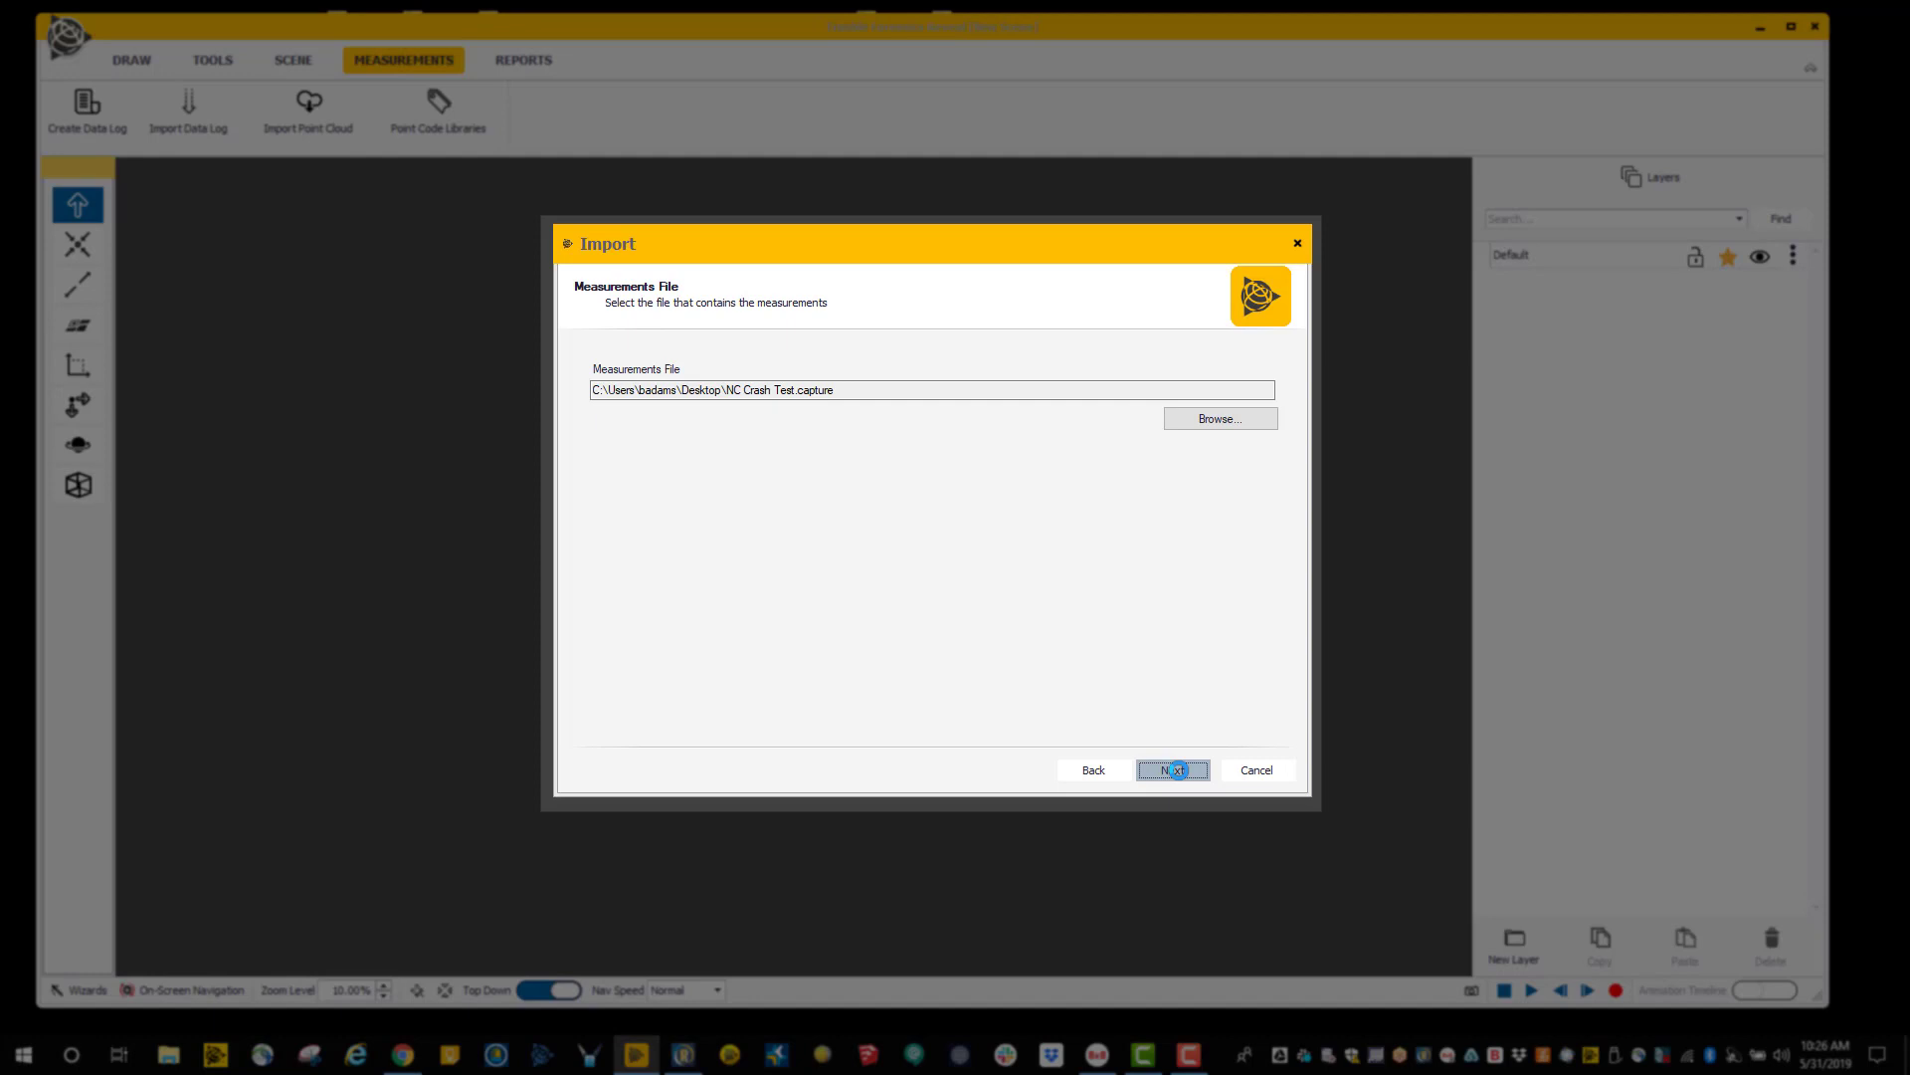
click(1176, 769)
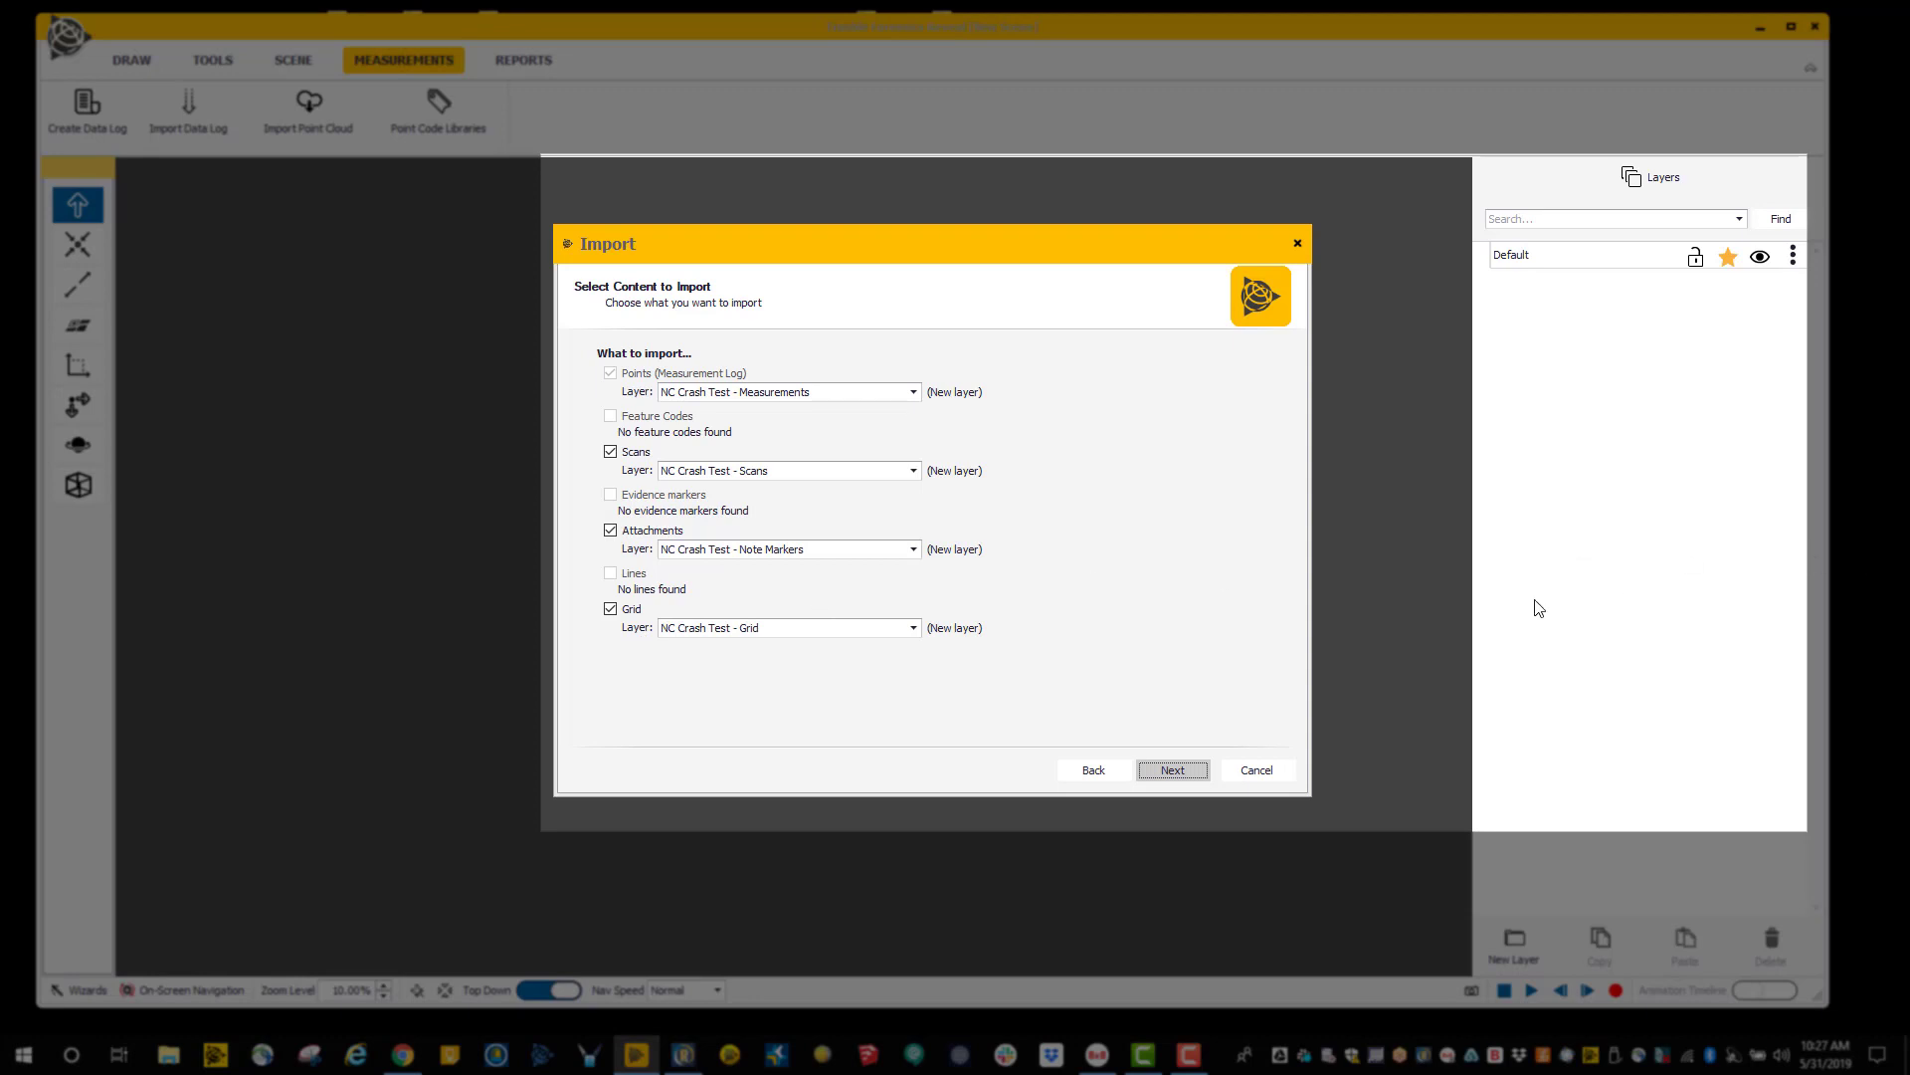
Accept points, scans, attachments and grid on new layers, the log name "Measurement log - NC Crash Test", and the default log properties.
click(1178, 771)
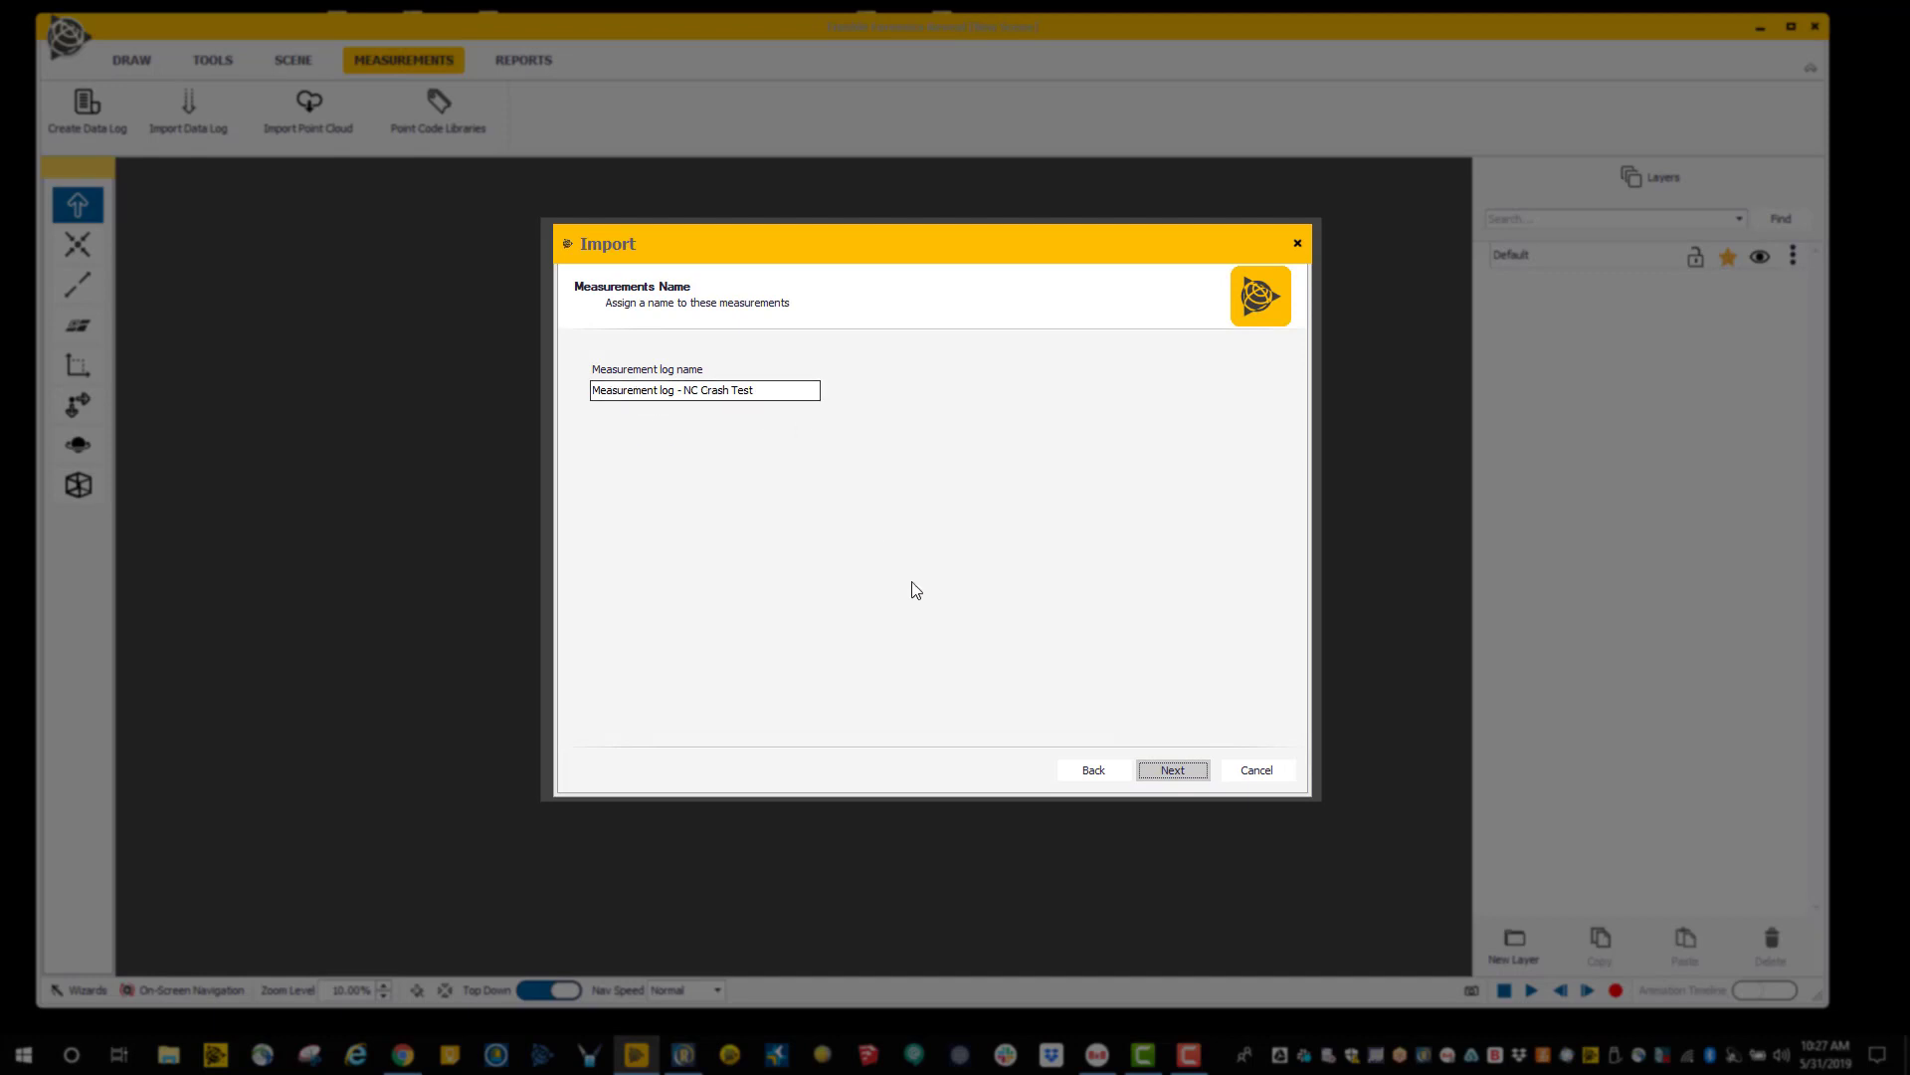
click(1171, 768)
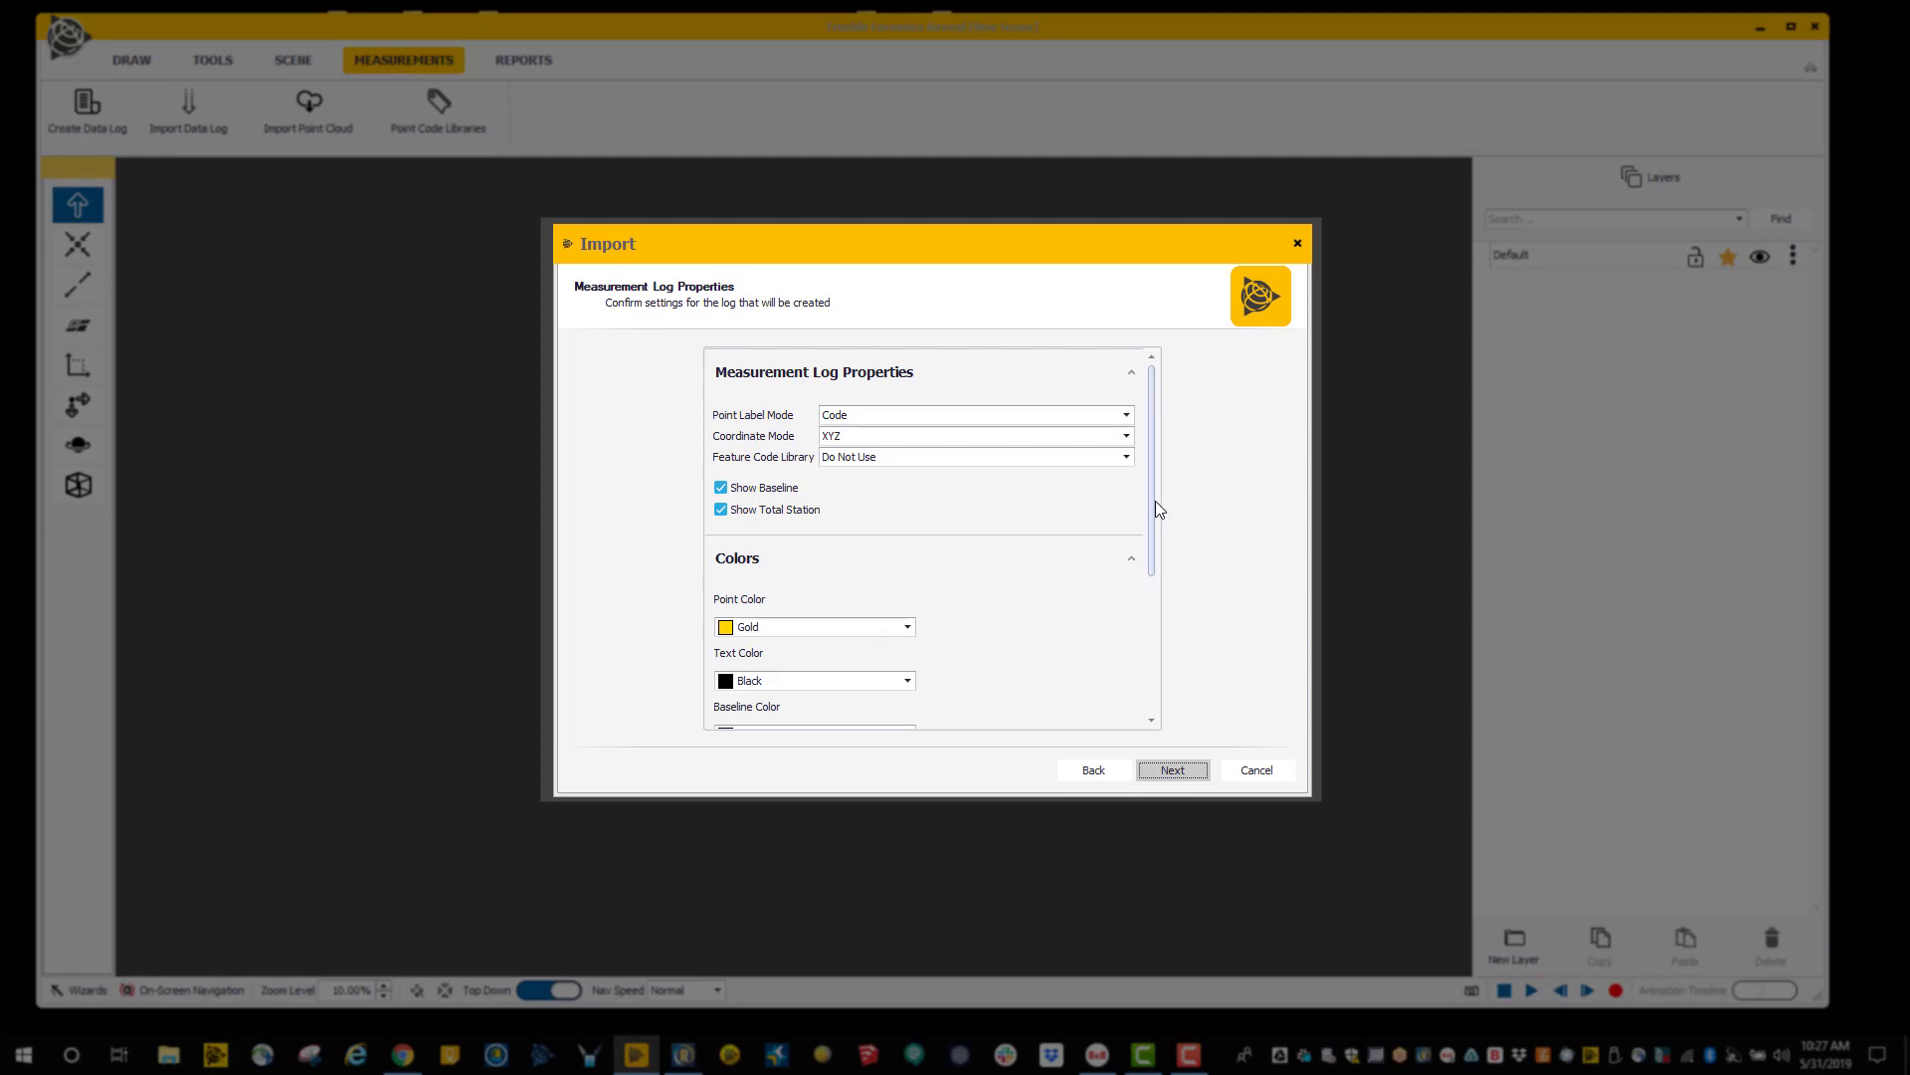
scroll(1153, 504, down, 3)
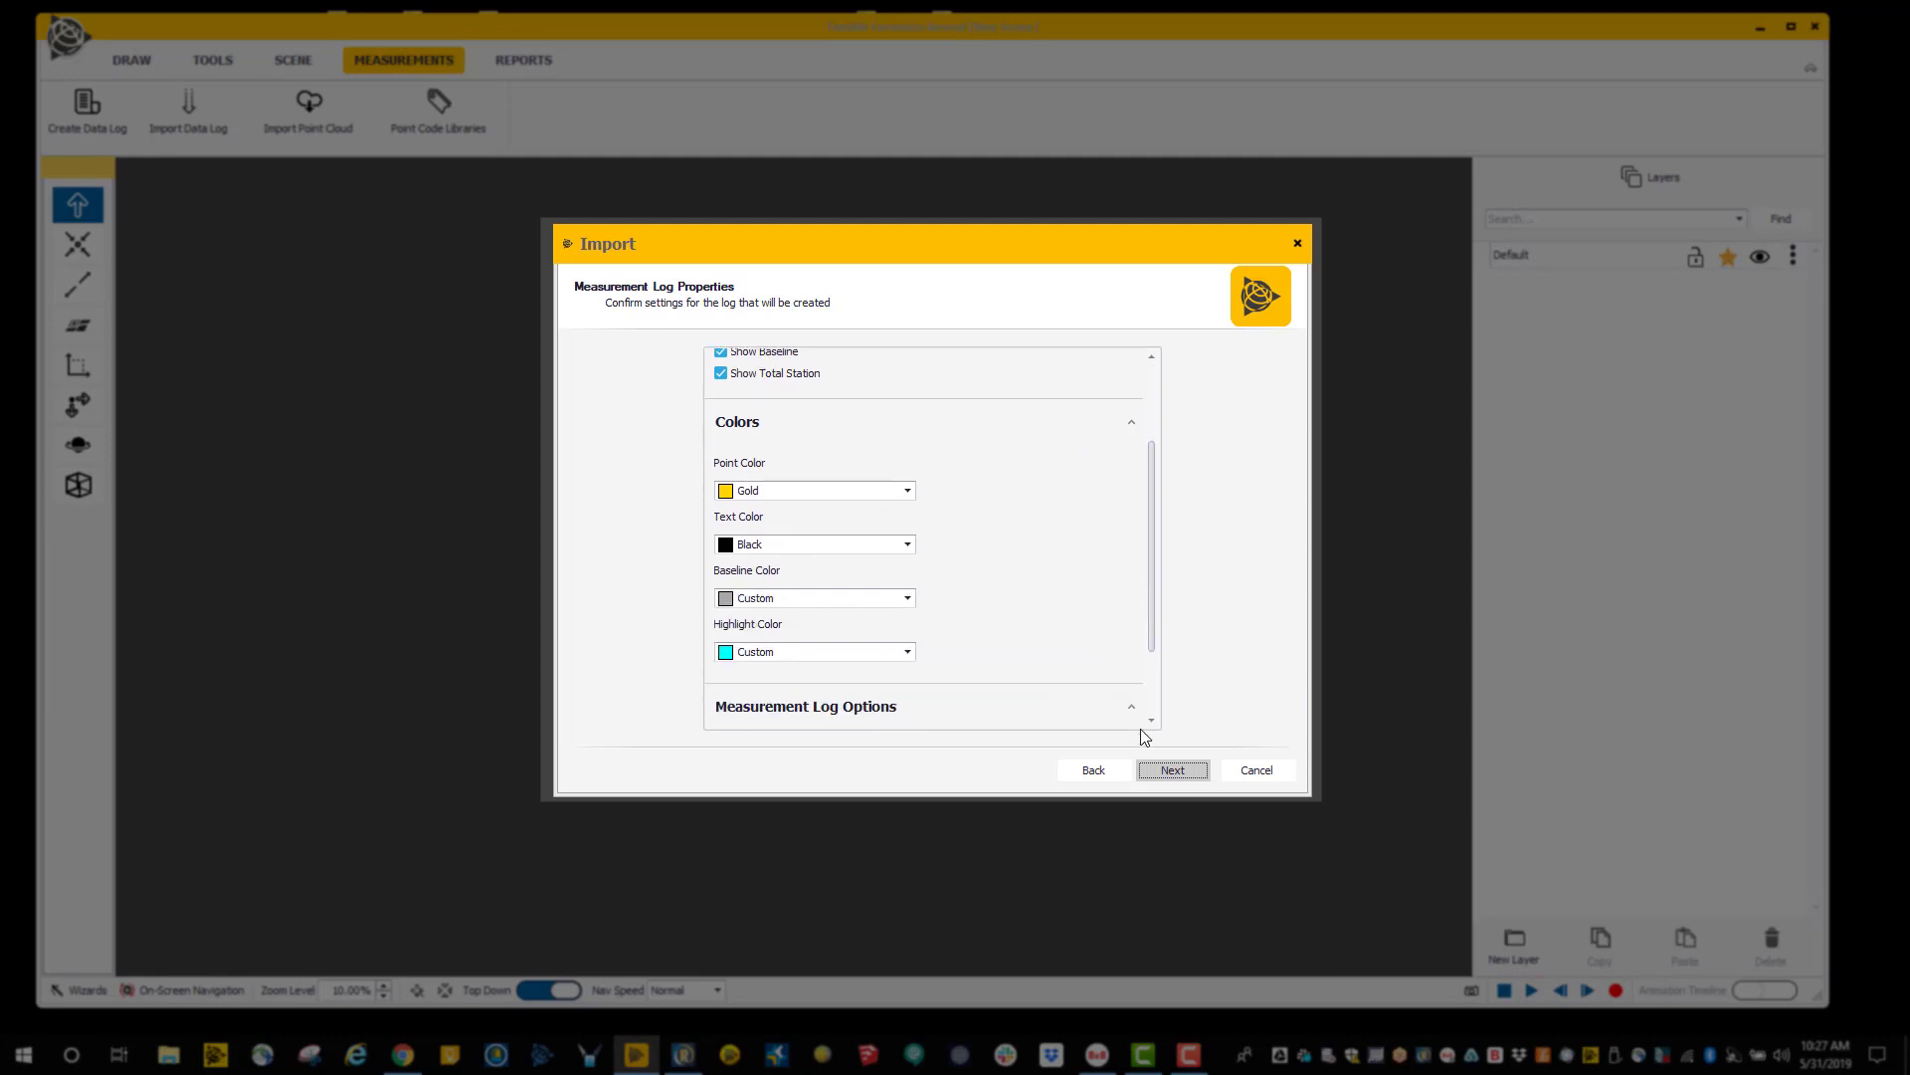
click(1174, 770)
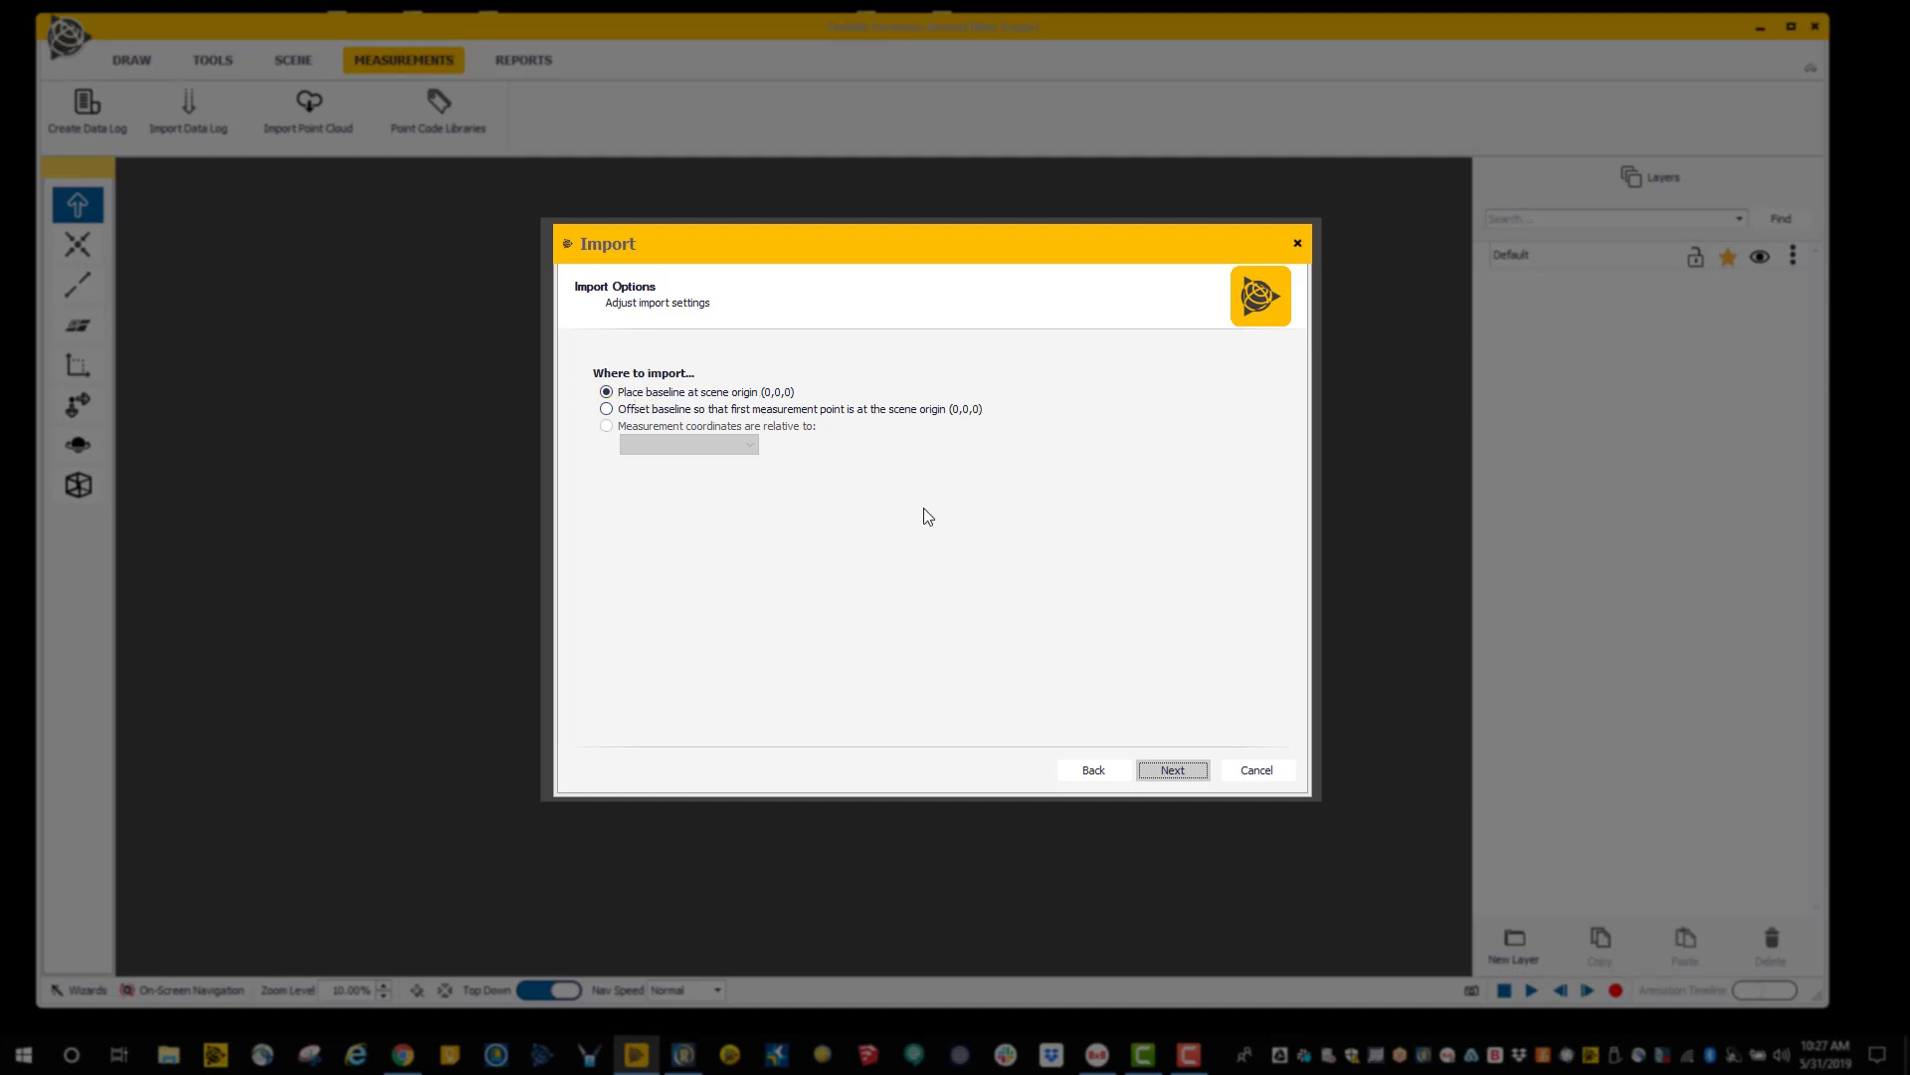
Finish the import with the baseline at the scene origin (0,0,0) and take no action on the elevation adjustment.
click(1174, 770)
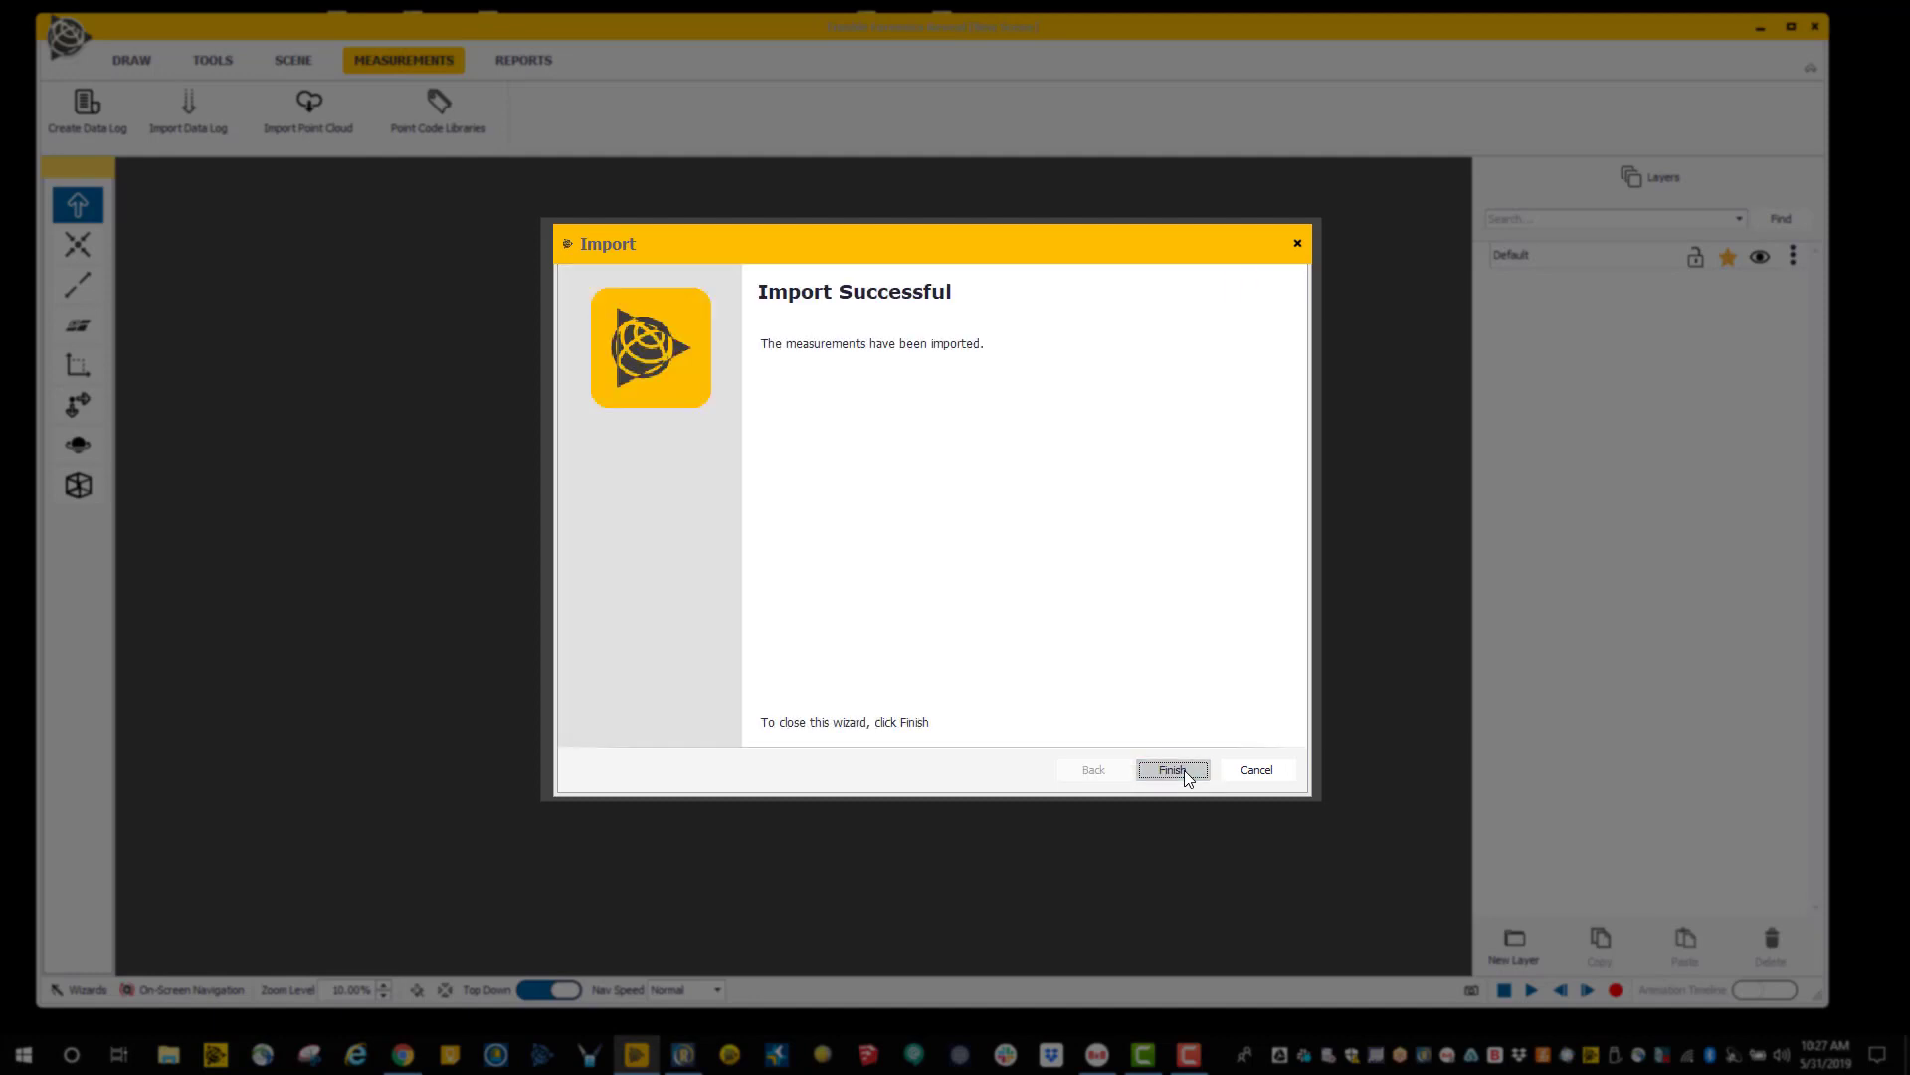
click(1182, 771)
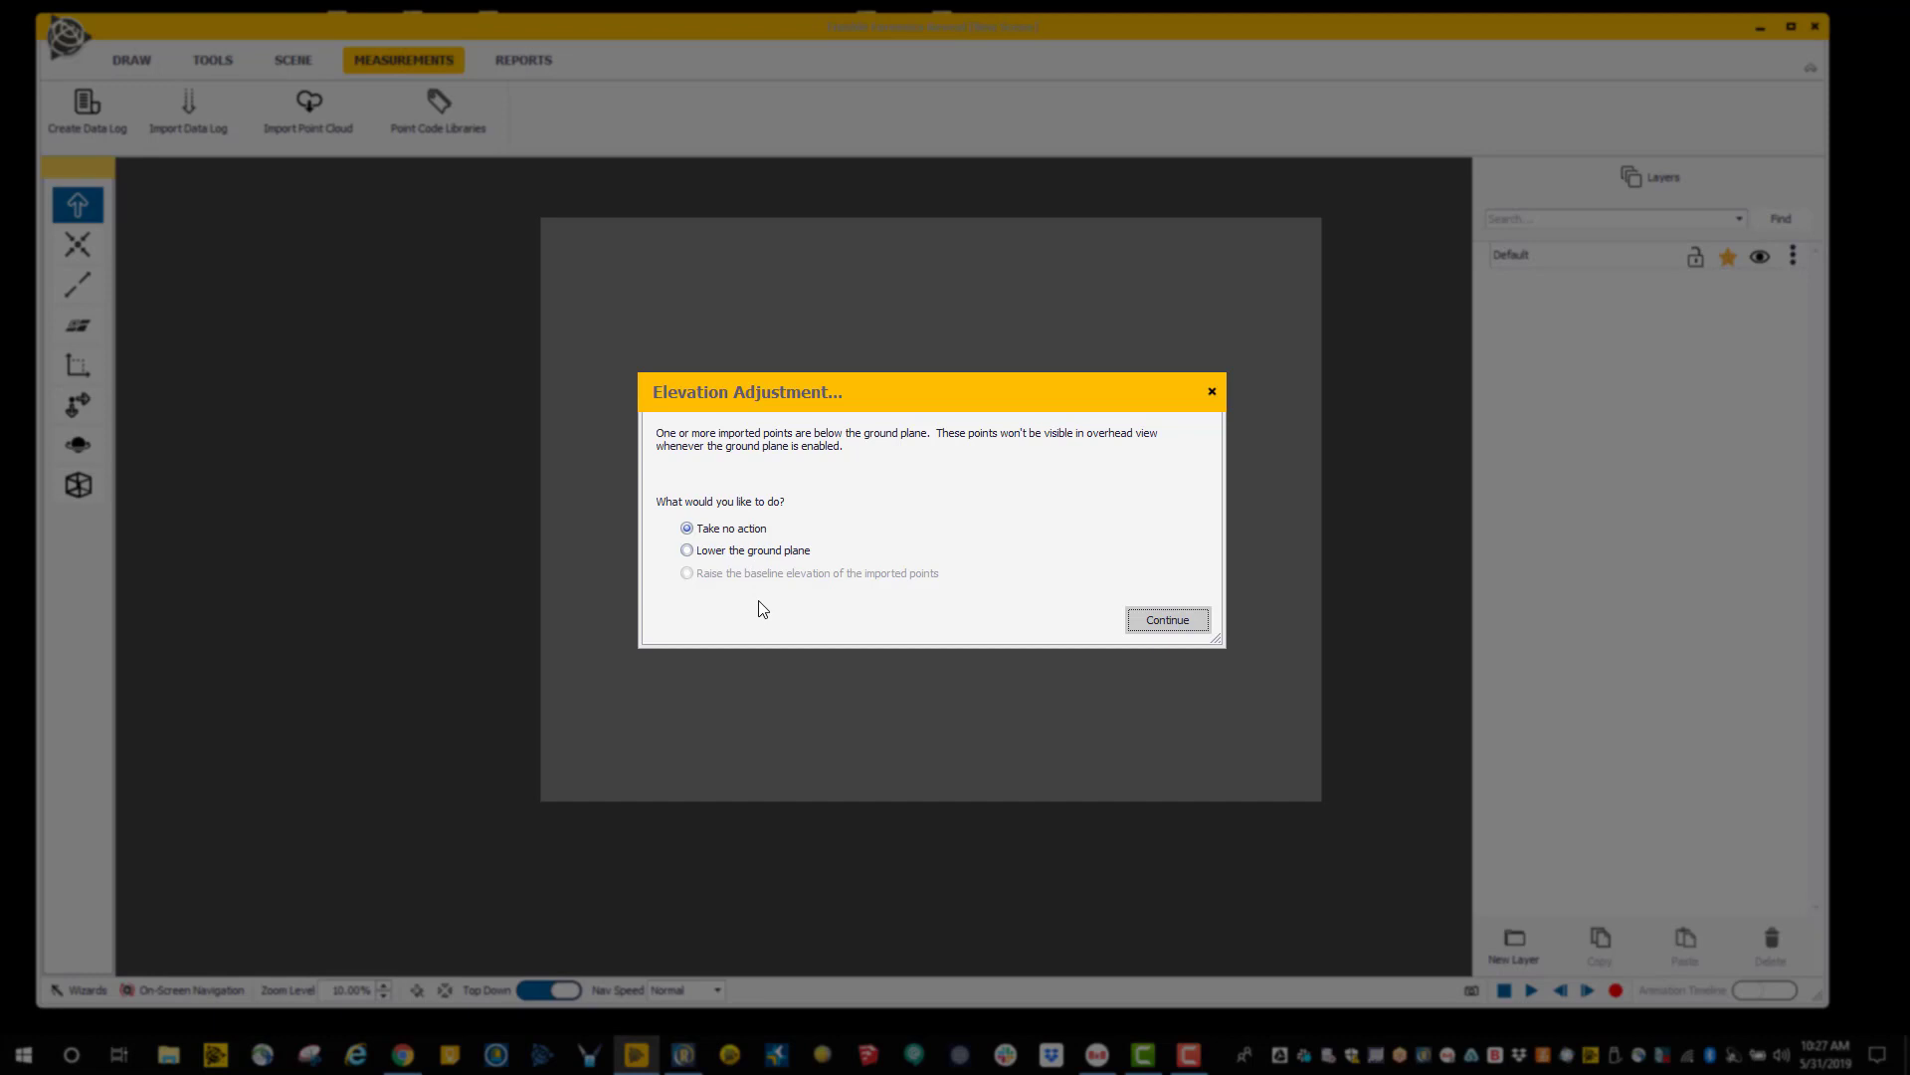
click(1168, 621)
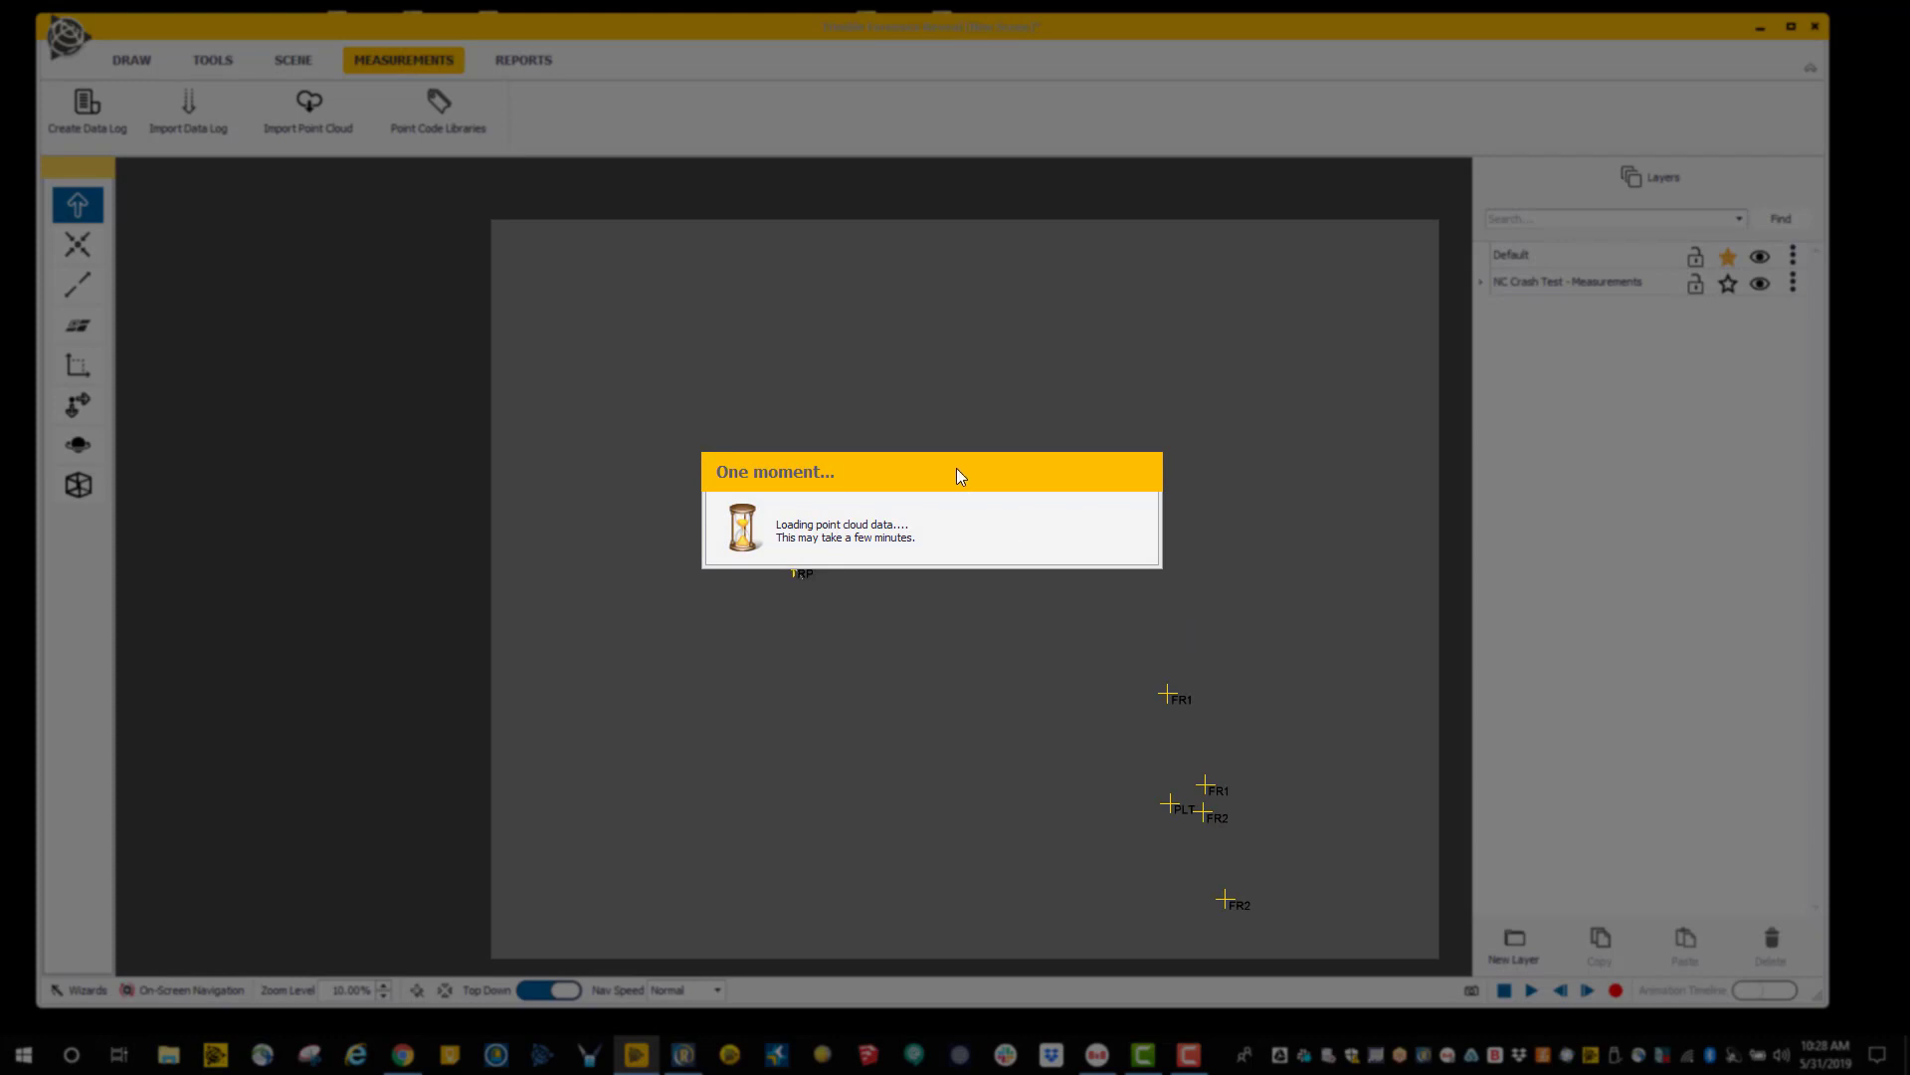
drag(957, 475, 904, 298)
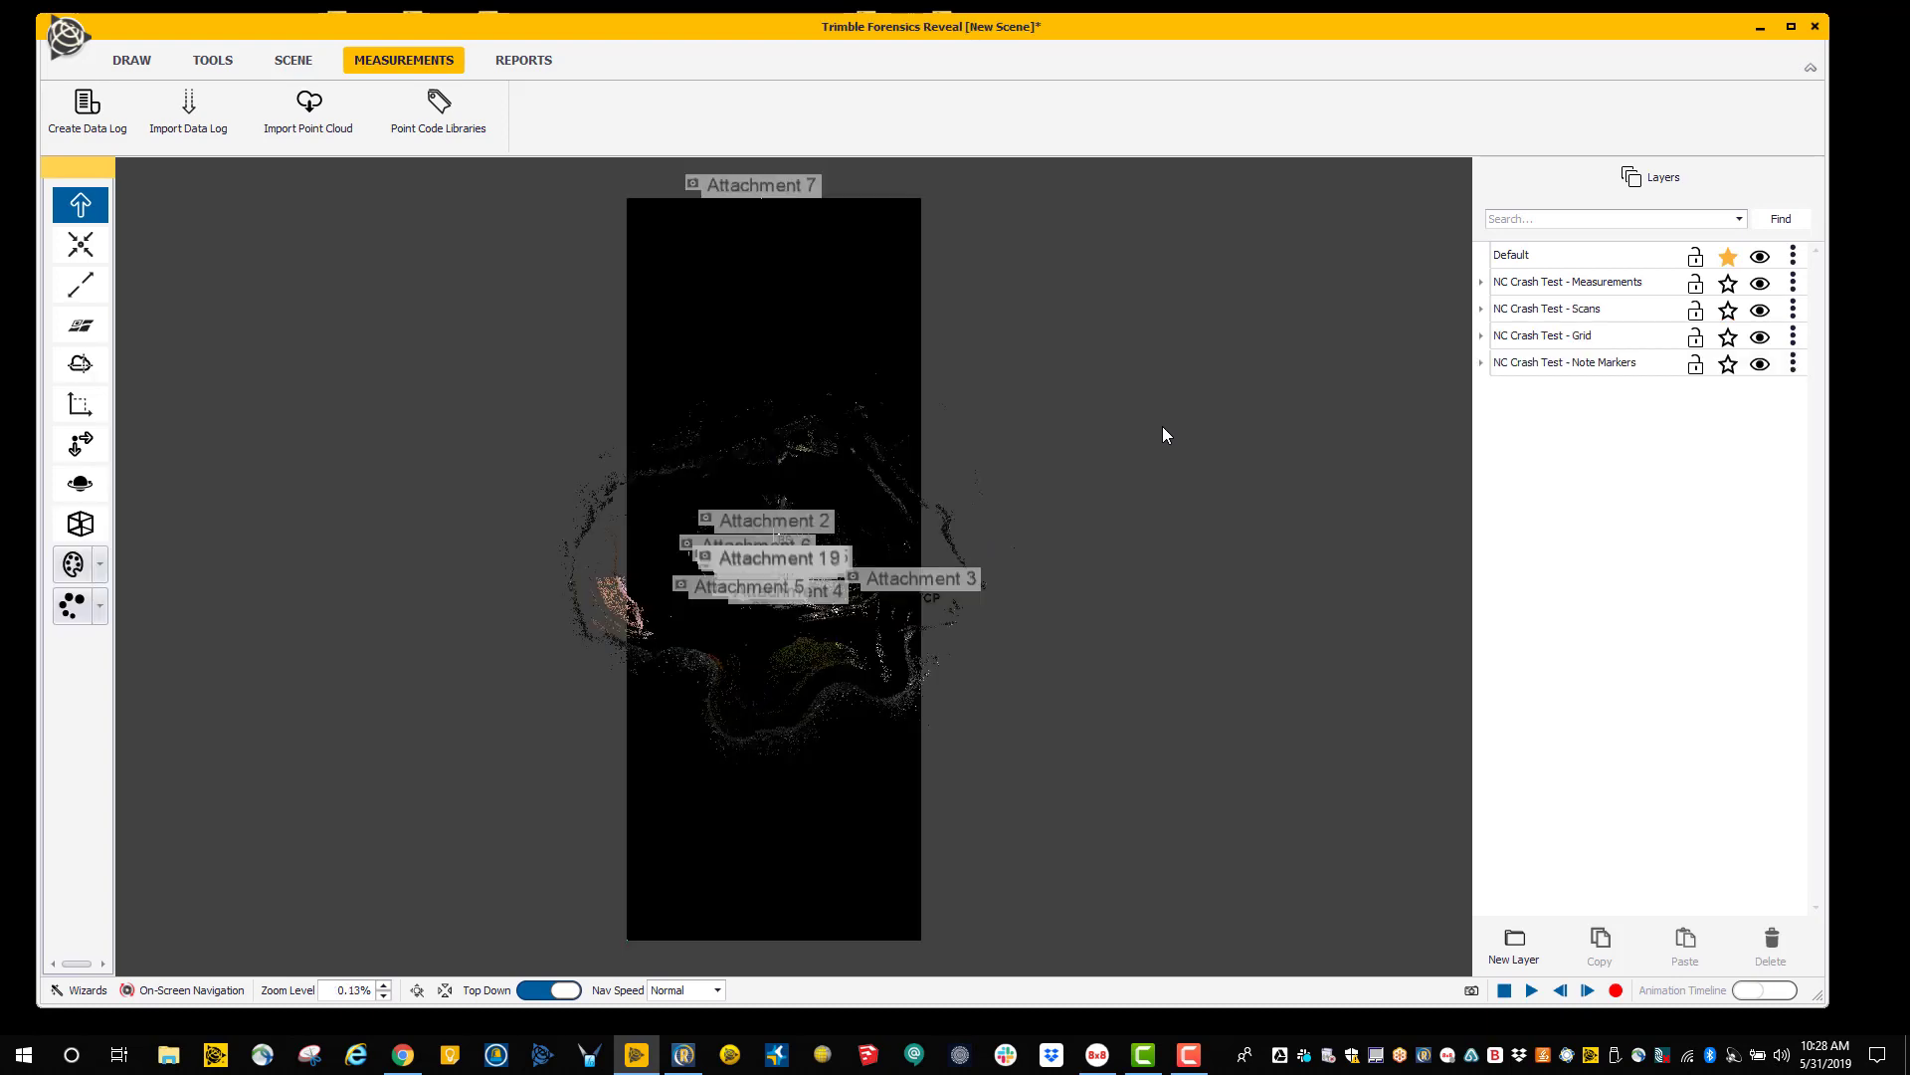
Examine the imported point cloud, grid and attachment markers in the top-down view.
scroll(1162, 426, down, 2)
scroll(1170, 428, up, 4)
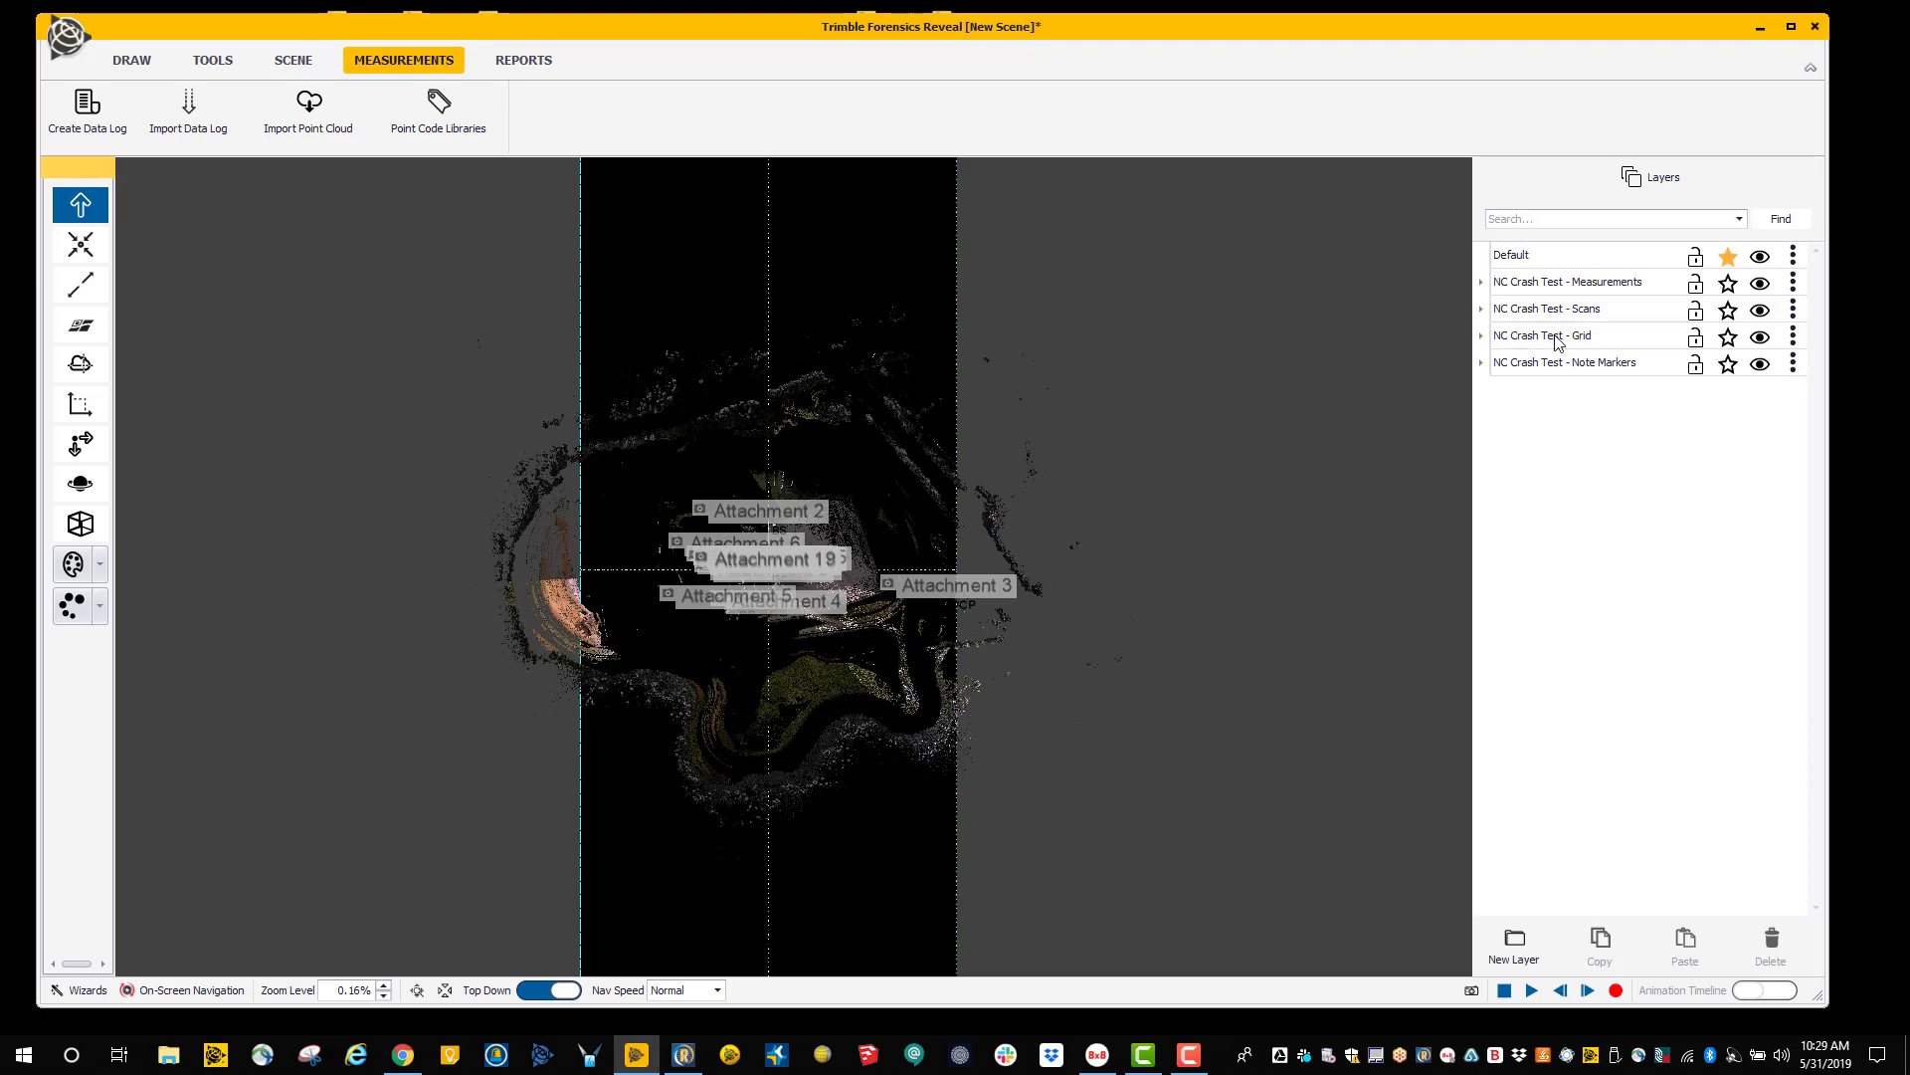
mouse_move(802, 509)
scroll(802, 523, up, 3)
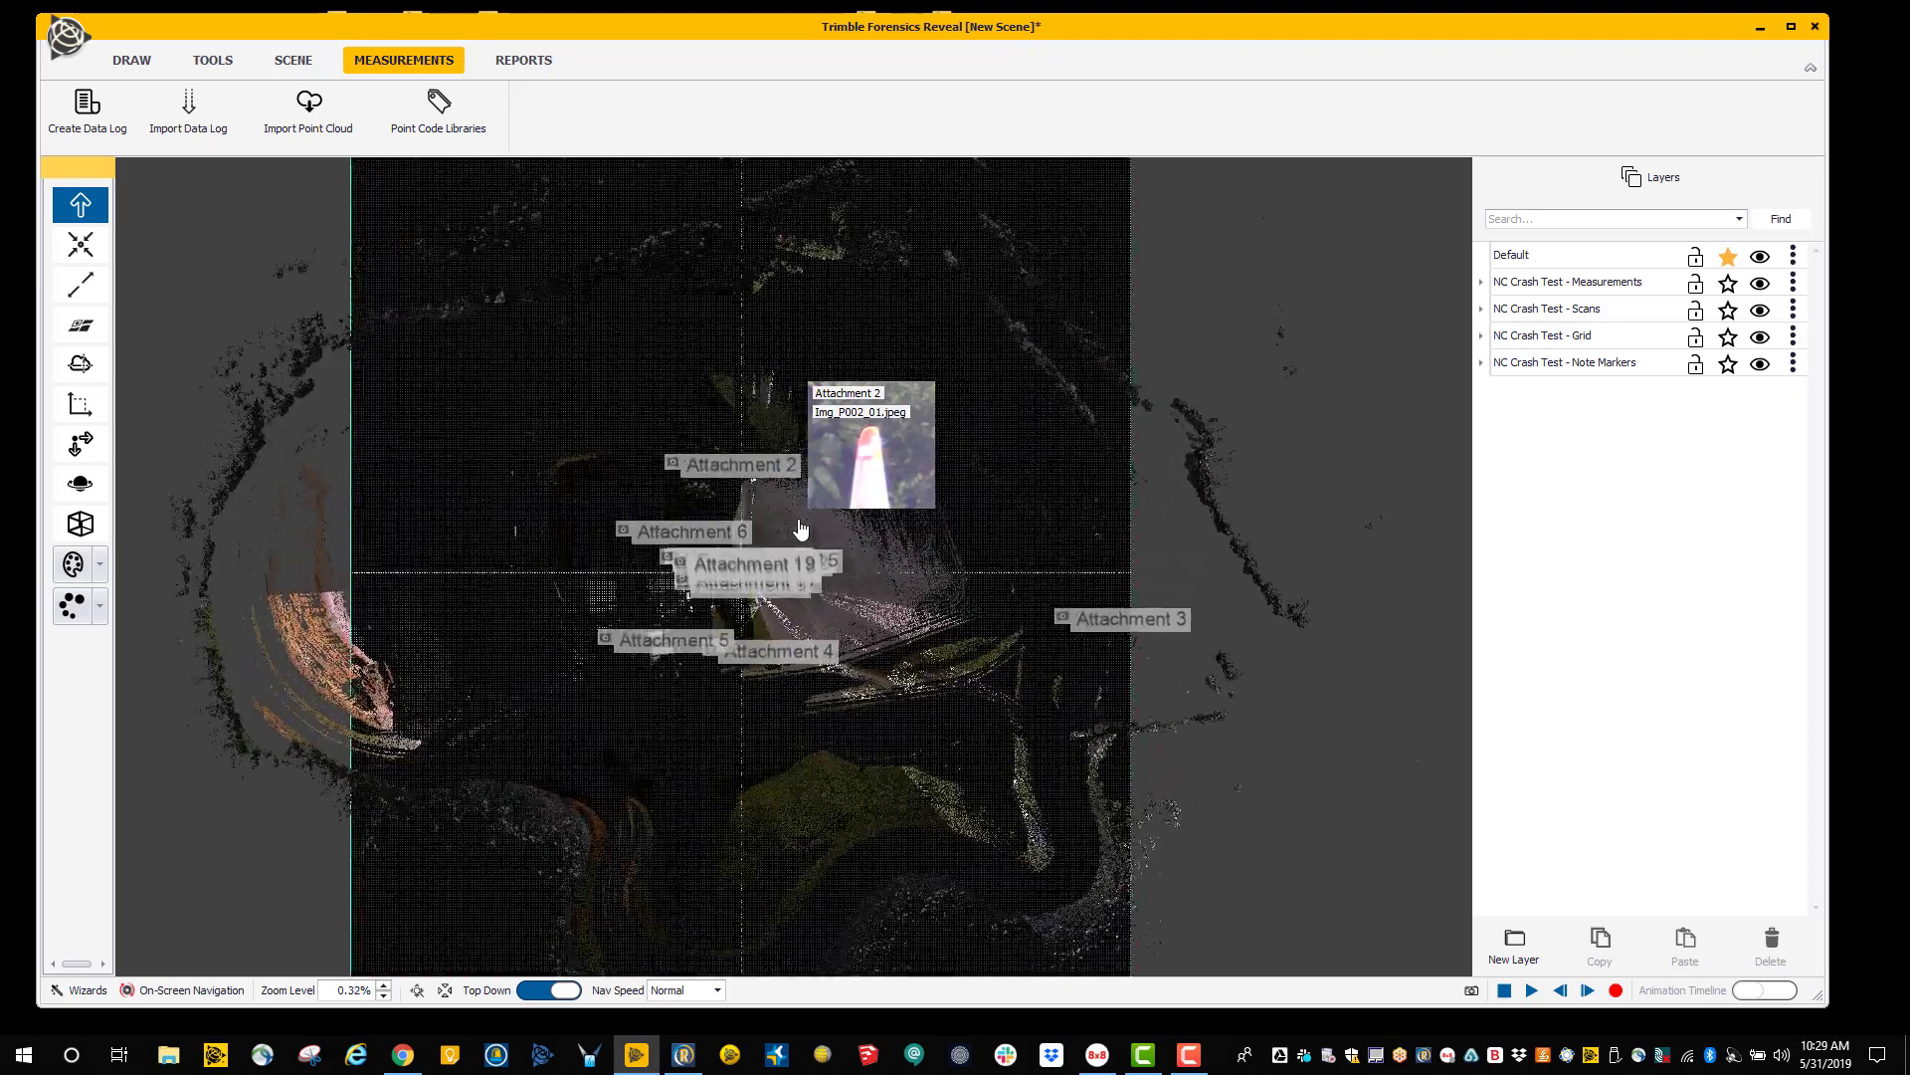
scroll(802, 527, up, 7)
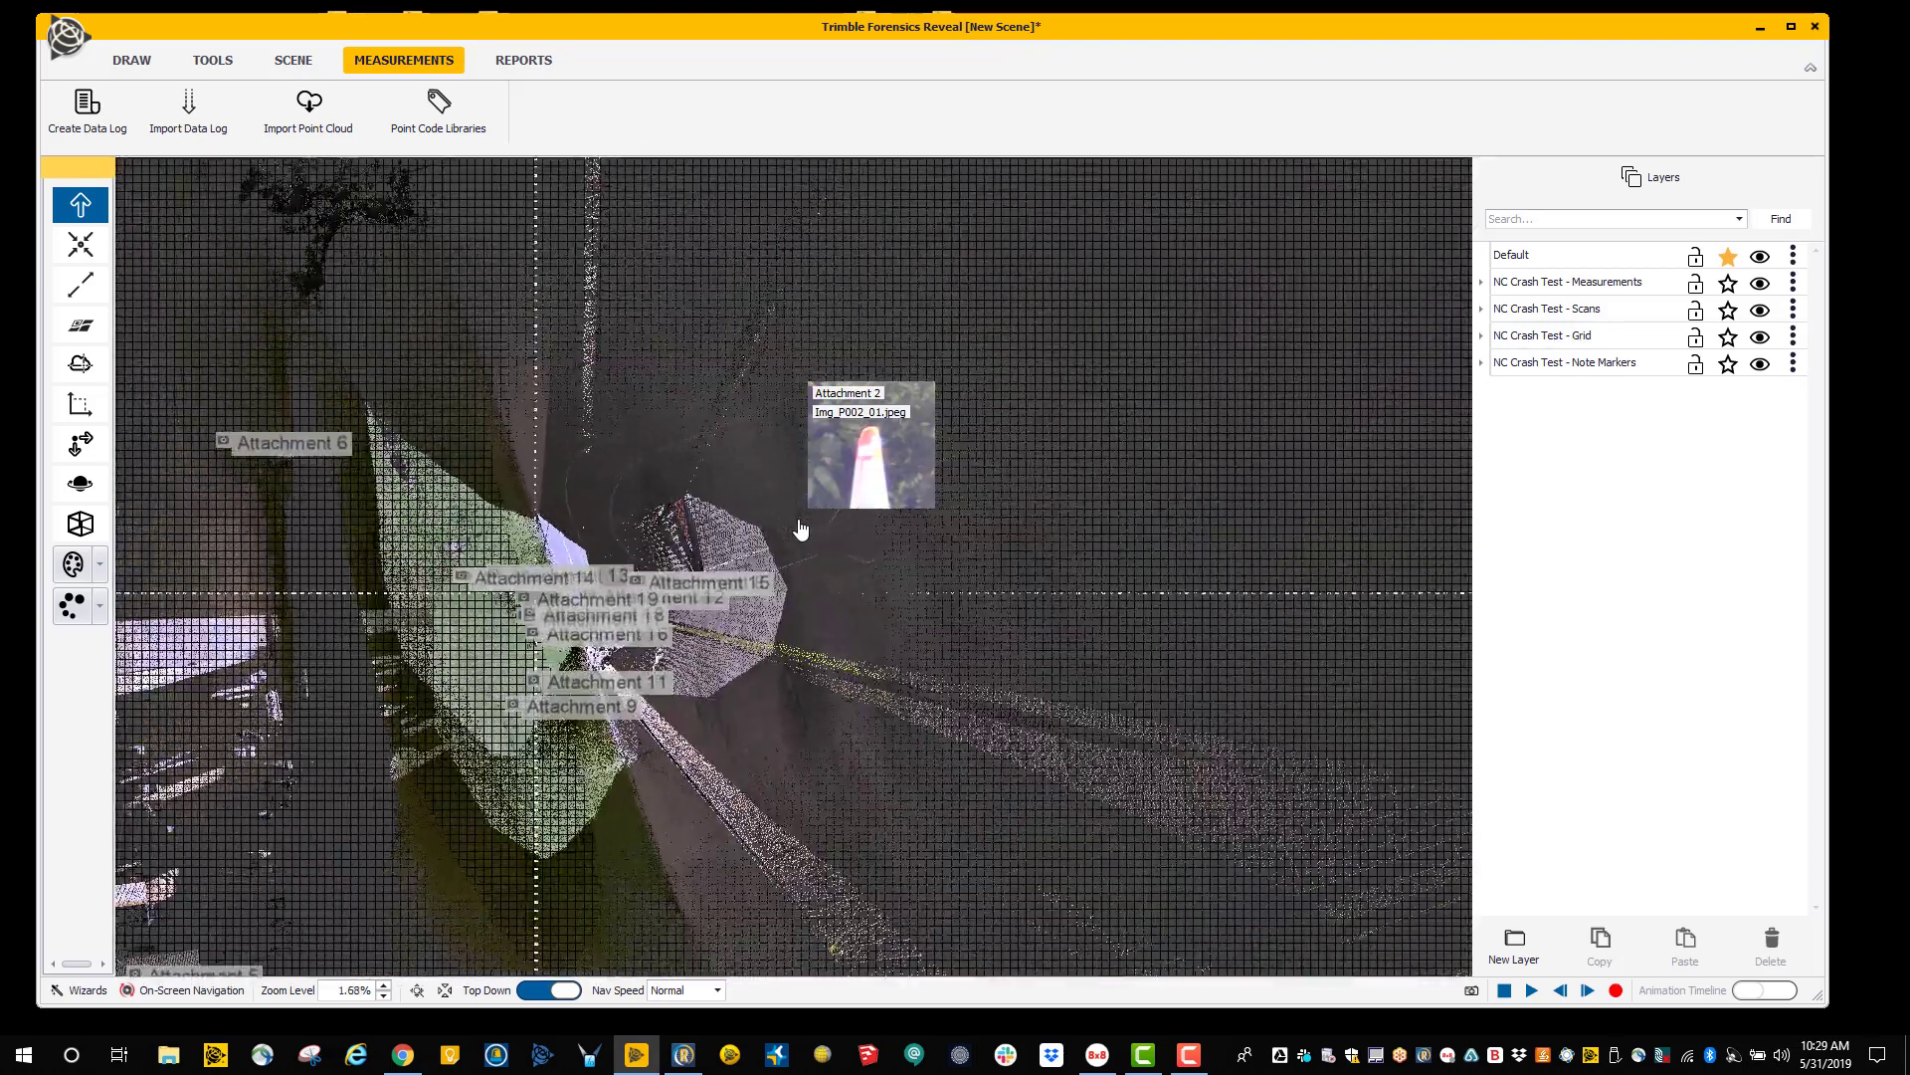
scroll(802, 528, down, 4)
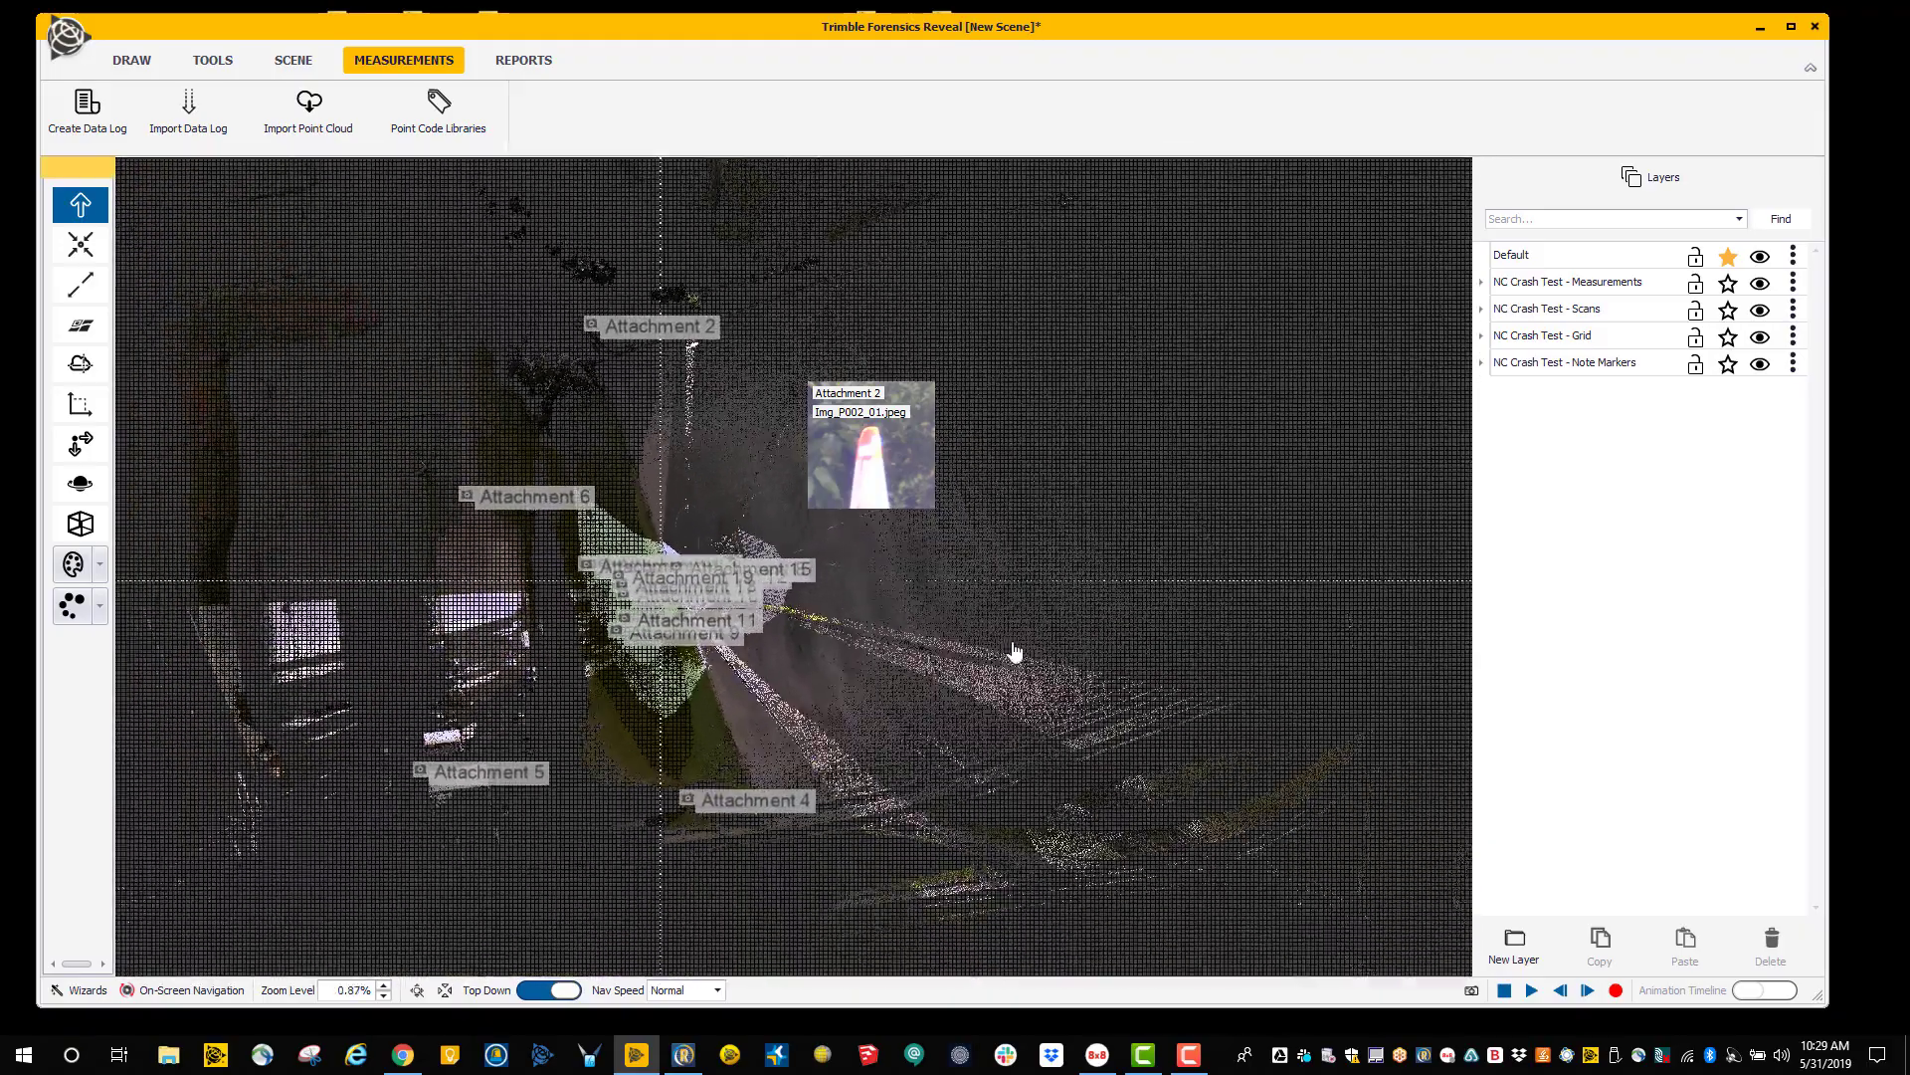
scroll(1014, 652, down, 1)
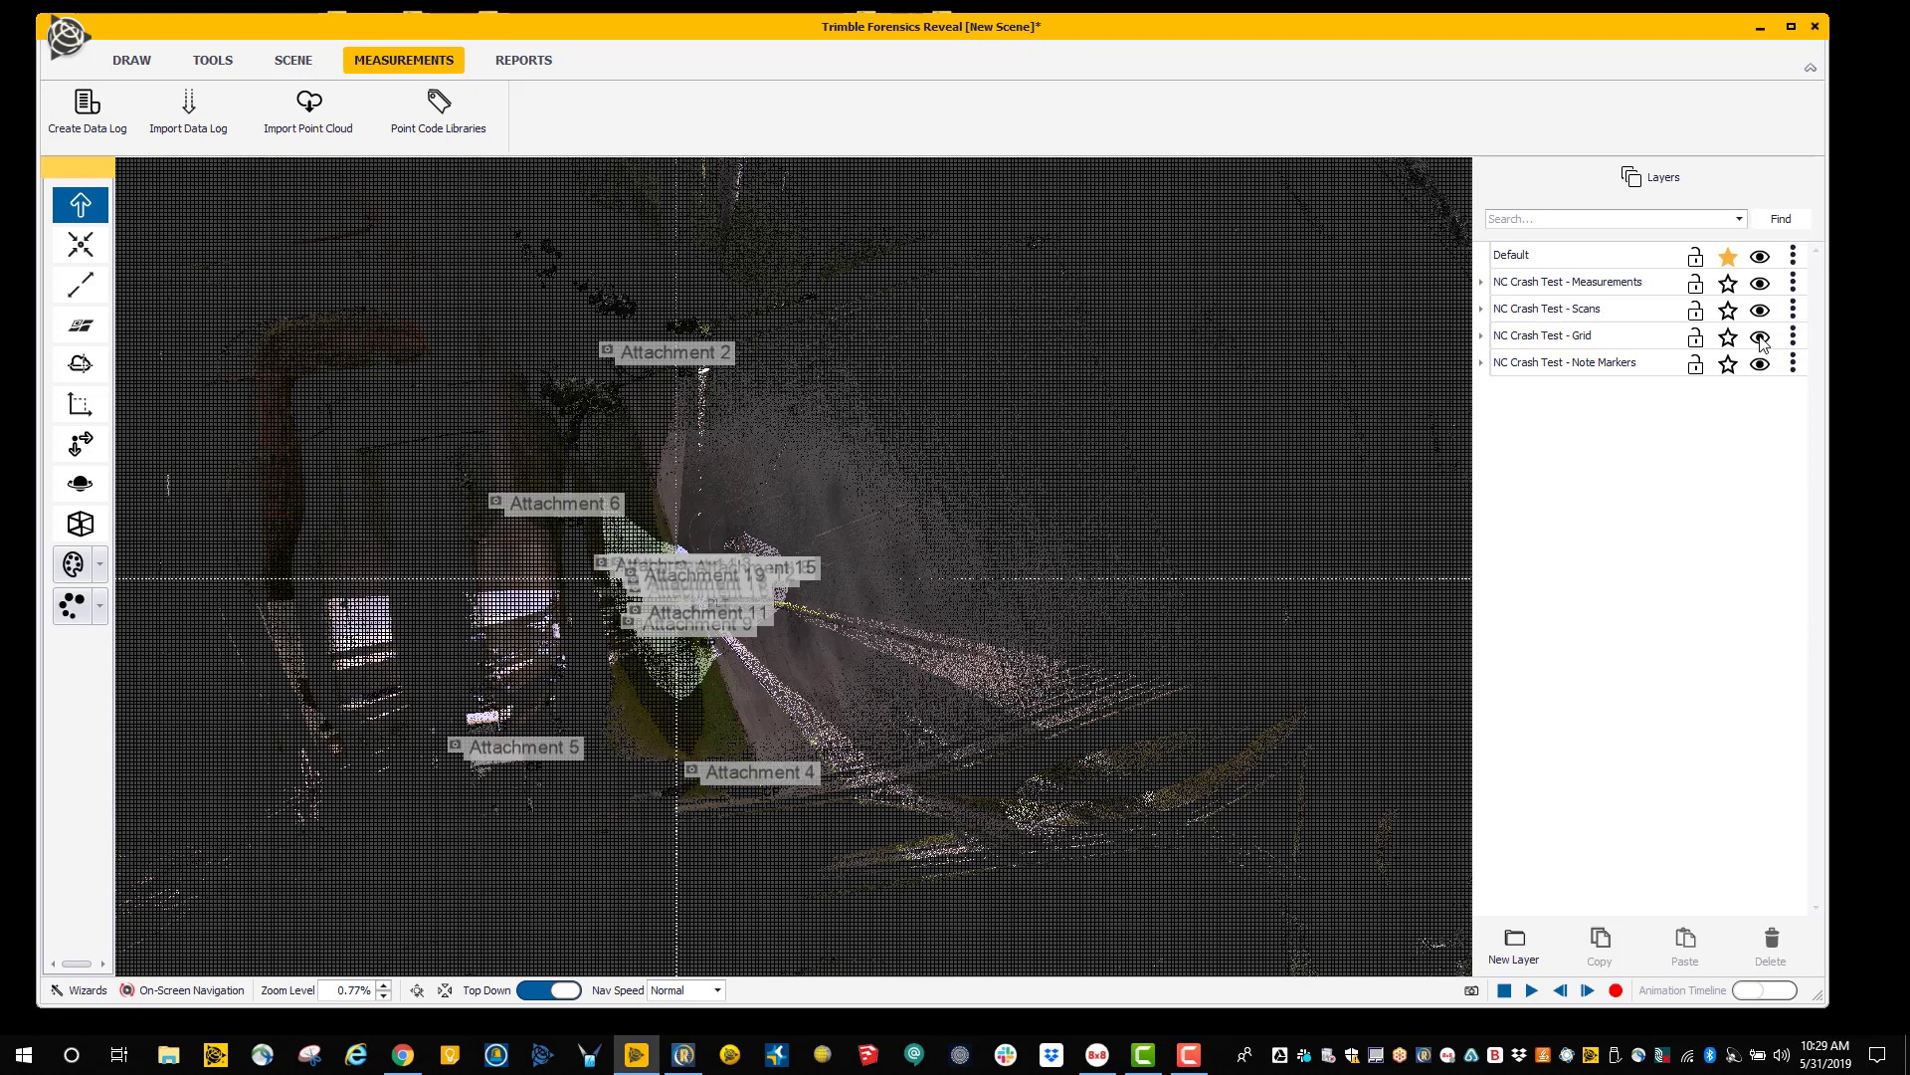
Hide the NC Crash Test - Grid layer and bring the full extent of the point cloud into view.
click(1761, 338)
scroll(1024, 554, down, 2)
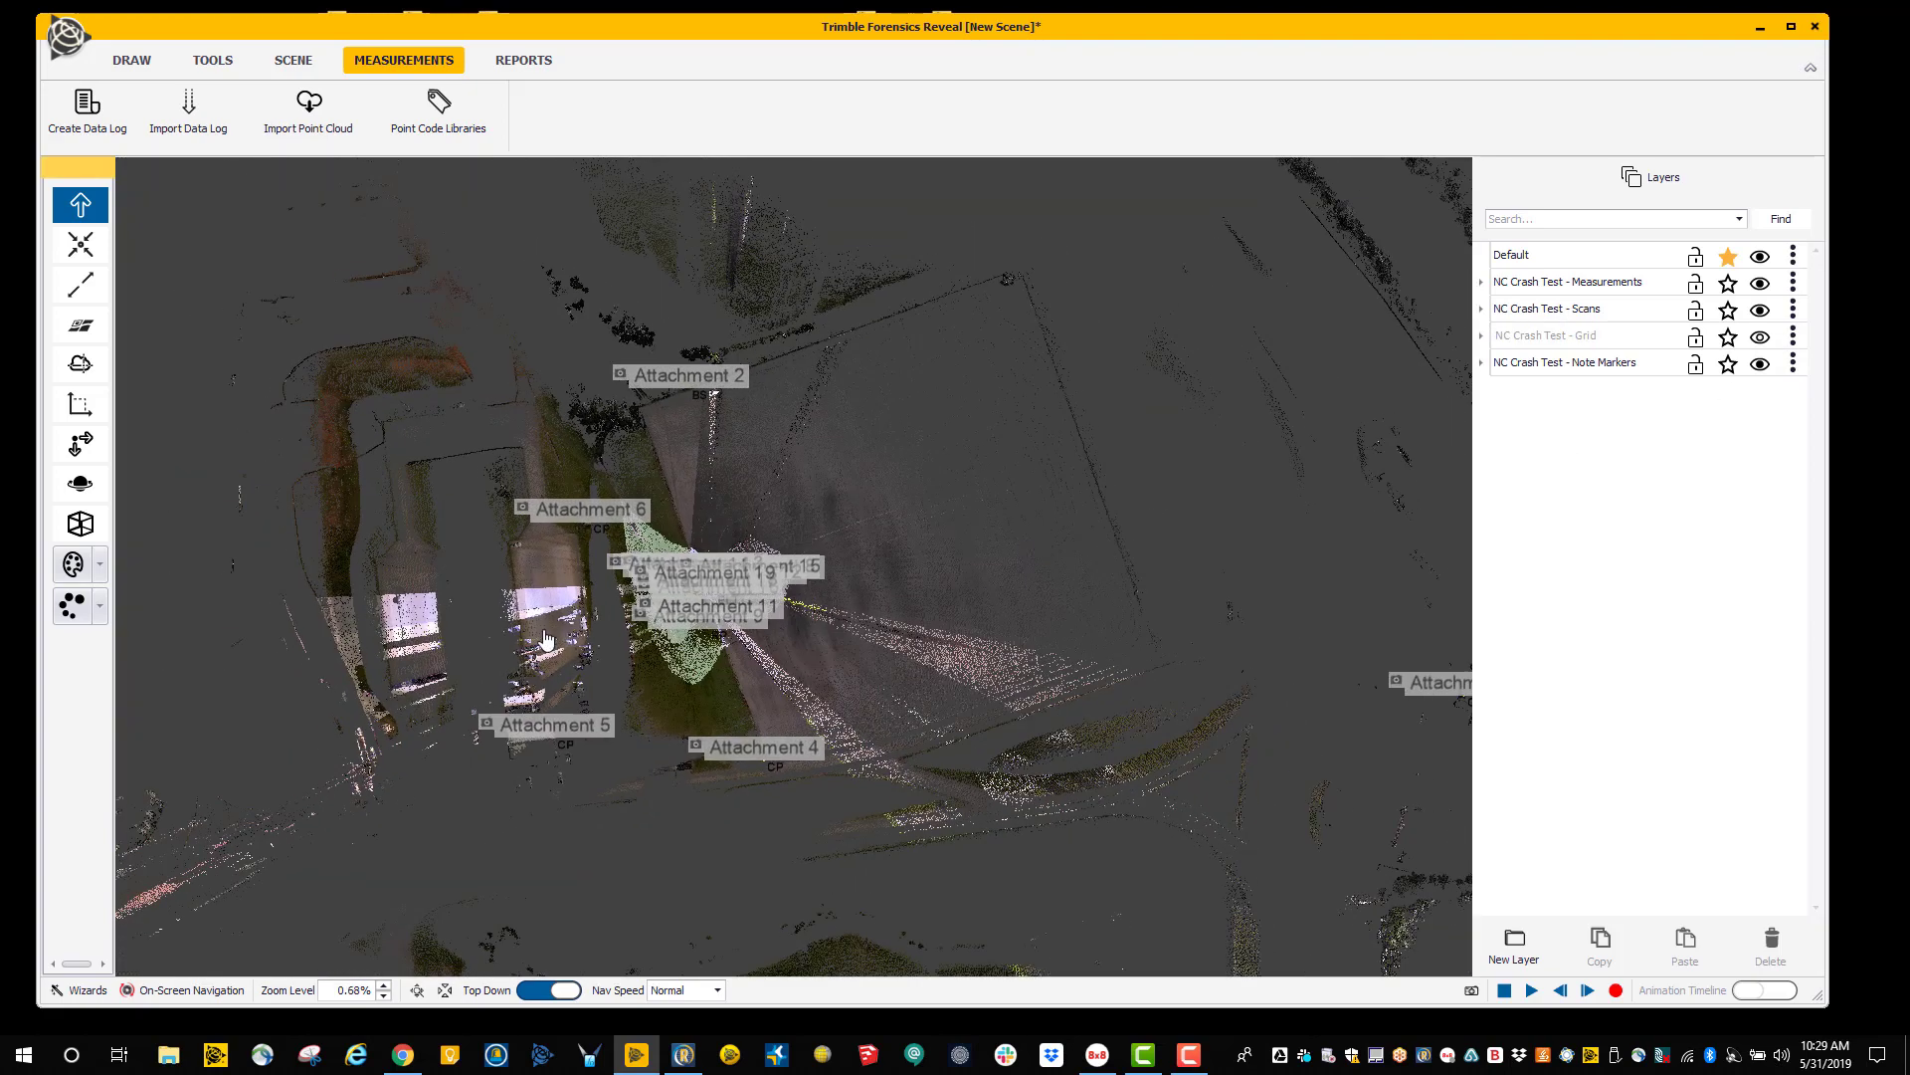
scroll(796, 537, down, 5)
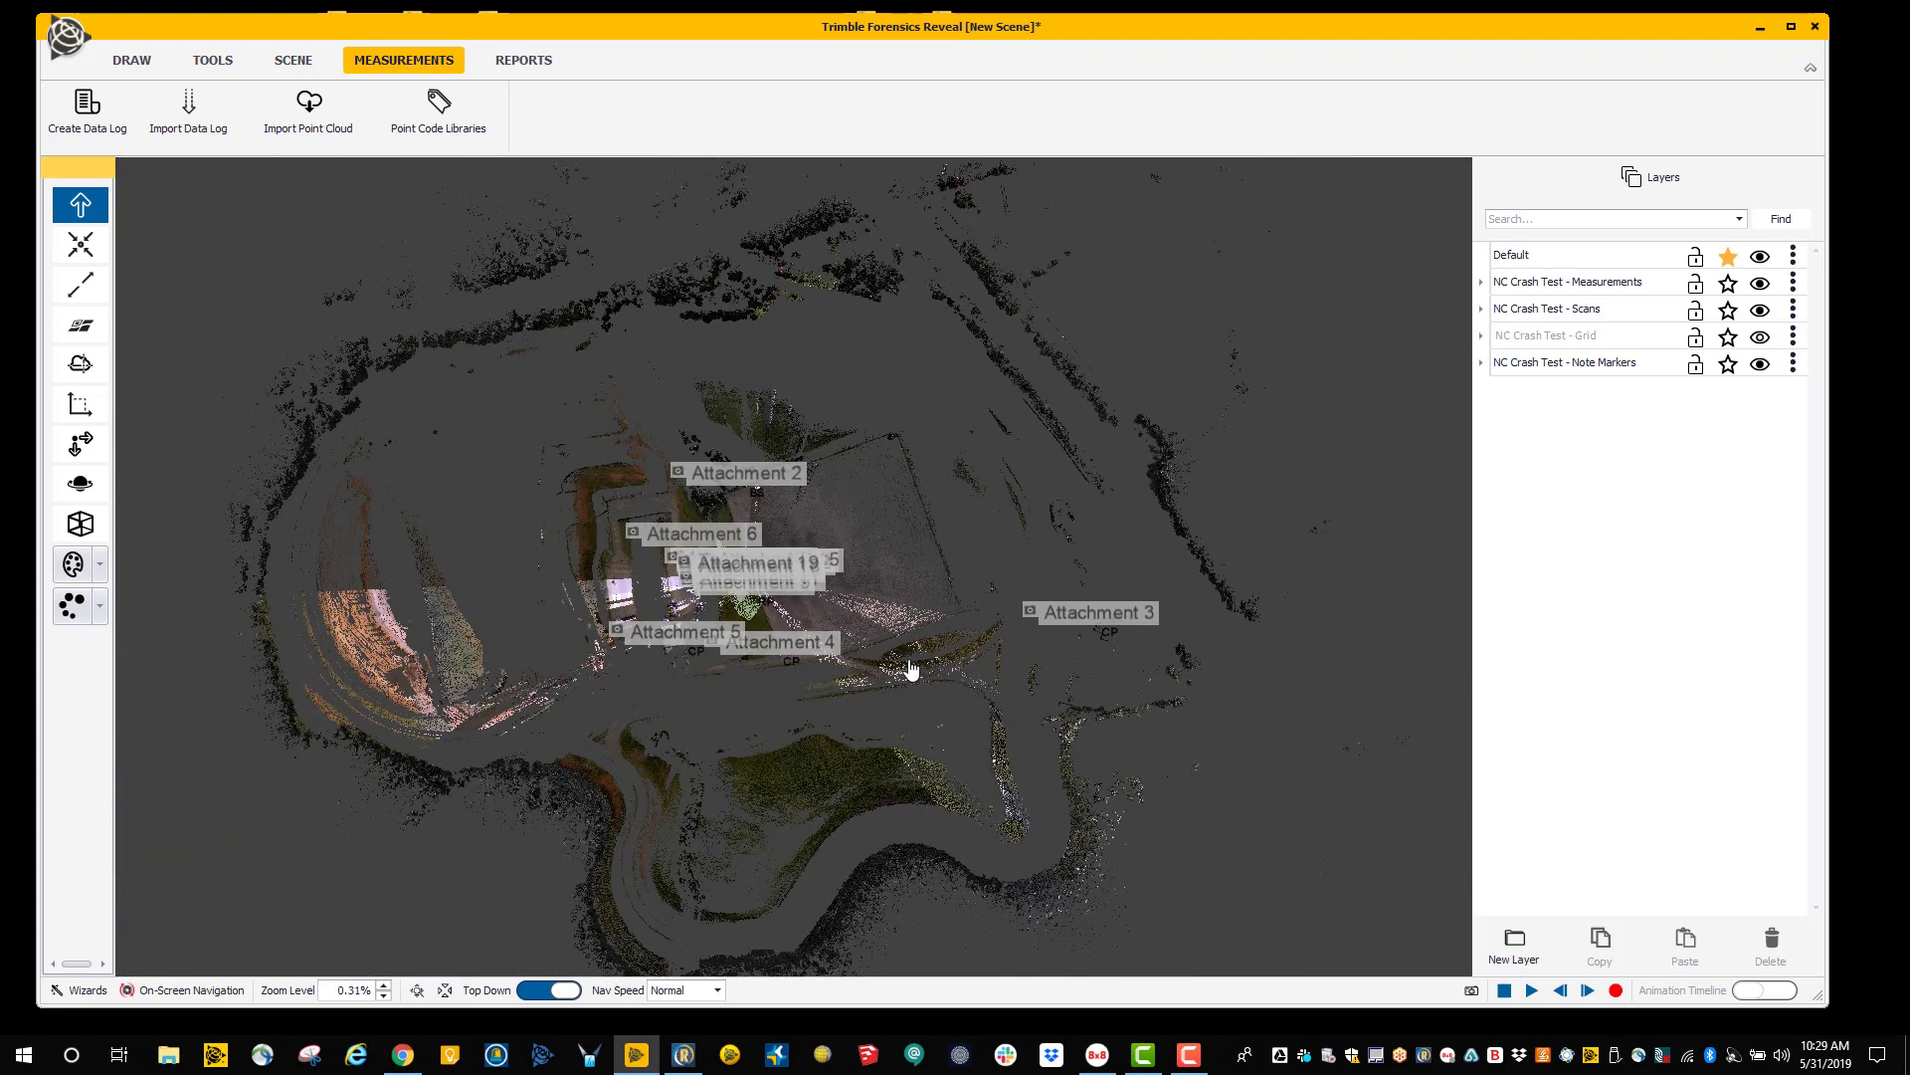
Examine the photo previews of the attachment markers around the crash vehicles, including Attachments 13, 19, 11, 12, 15 and 9.
scroll(656, 579, up, 5)
scroll(656, 579, up, 4)
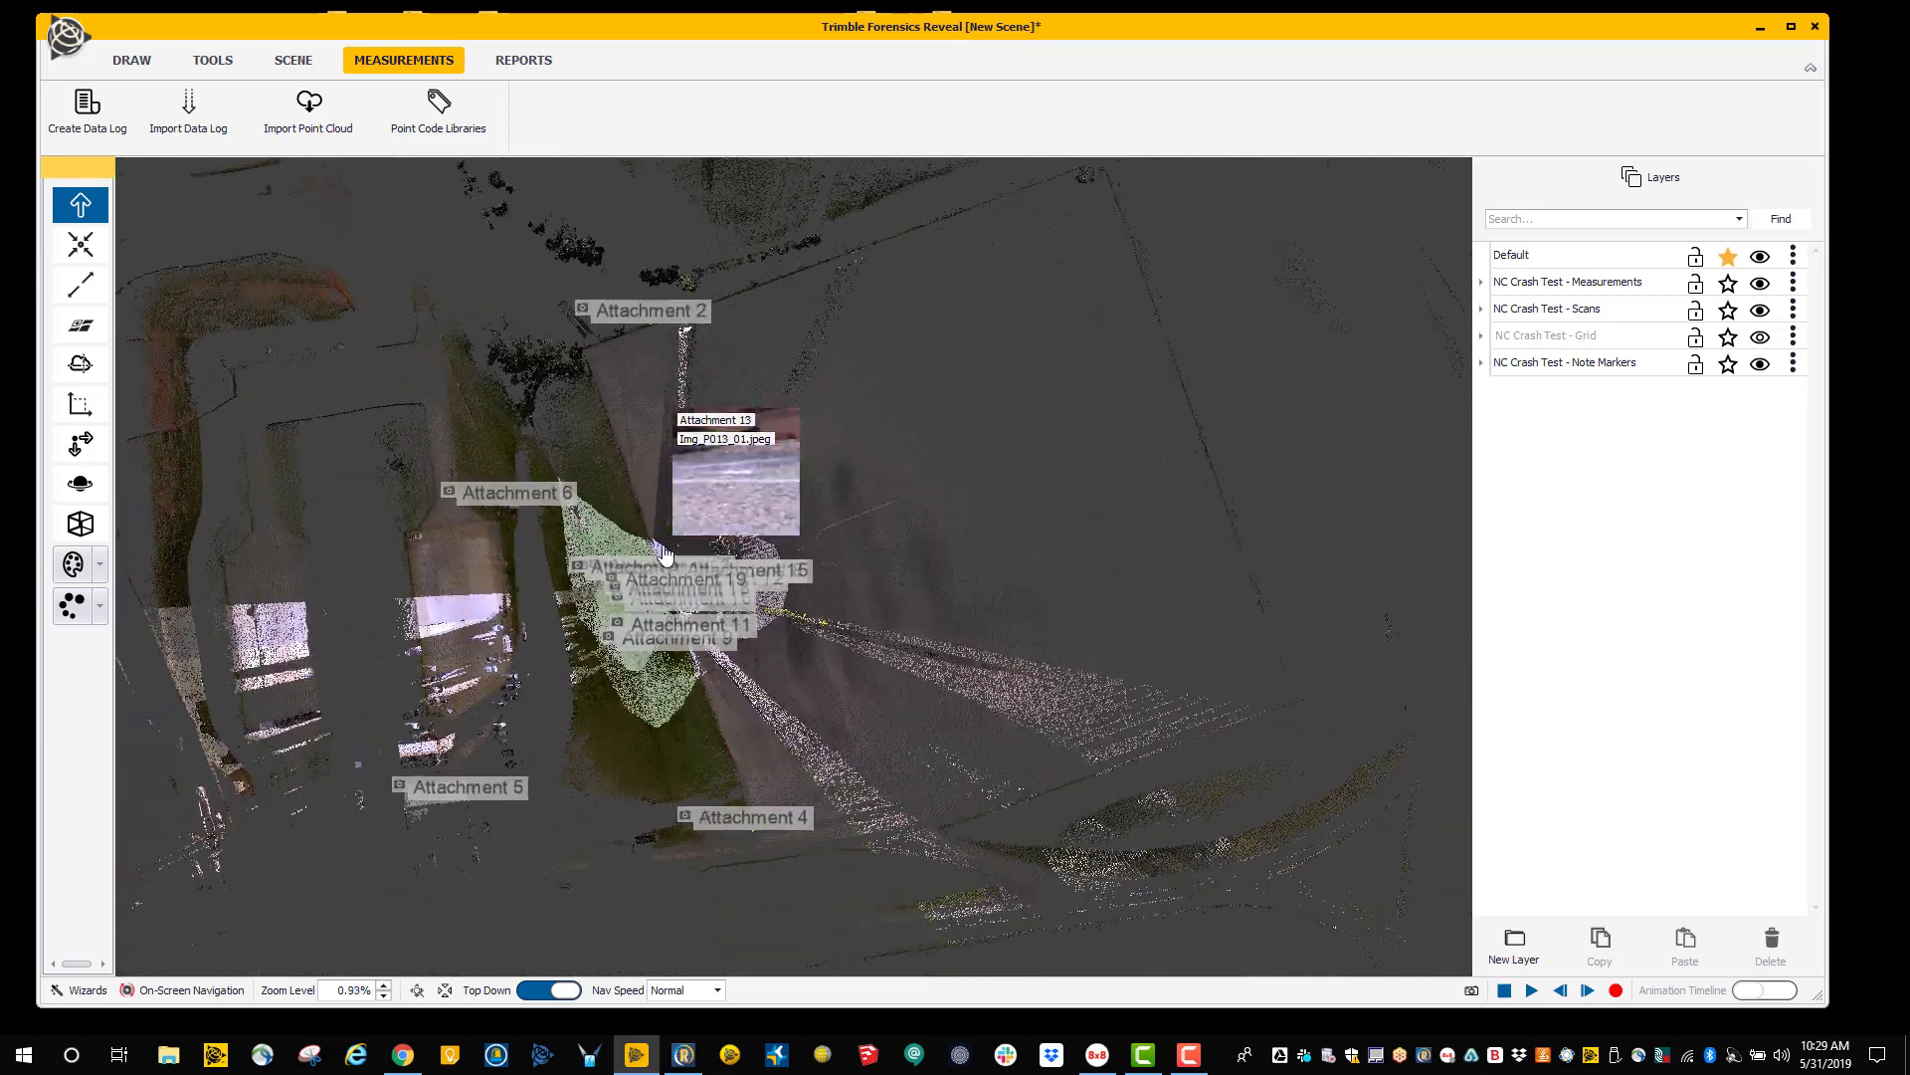
scroll(680, 471, up, 3)
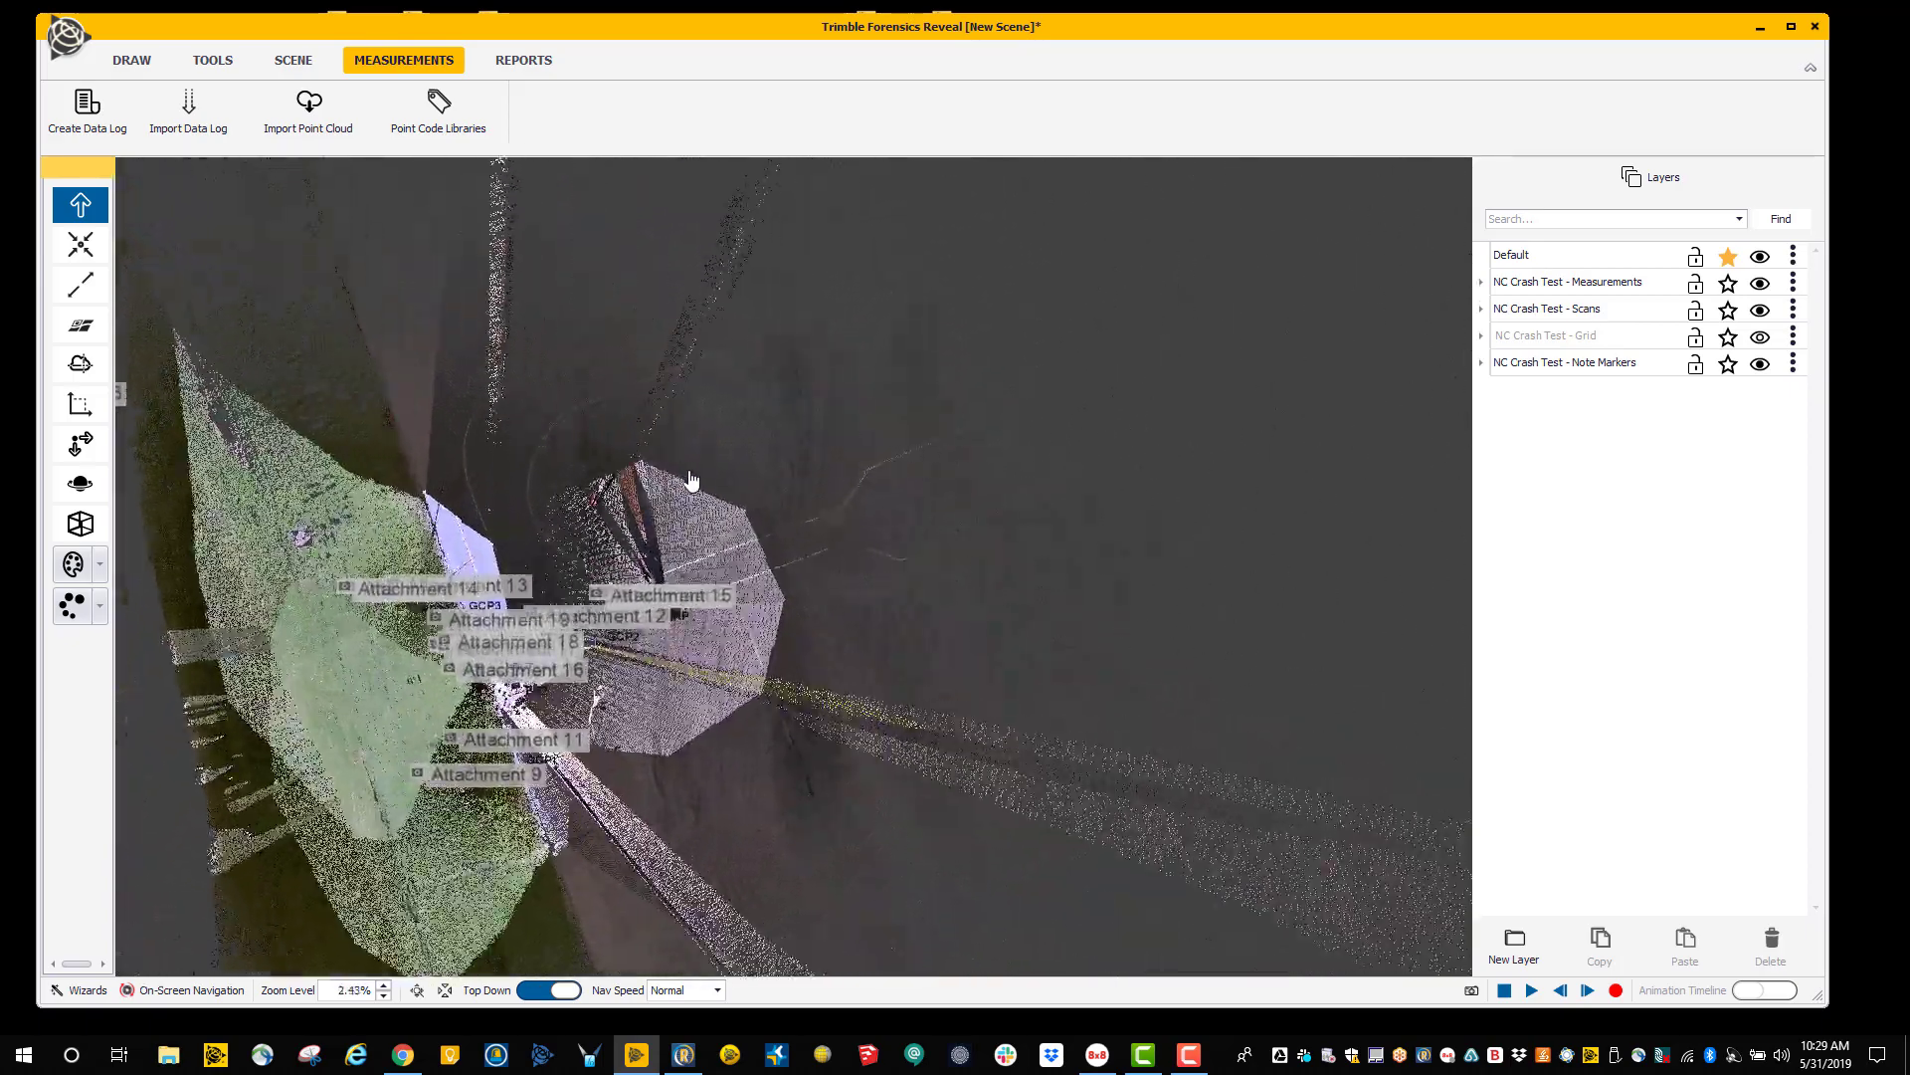
mouse_move(892, 469)
scroll(892, 469, up, 3)
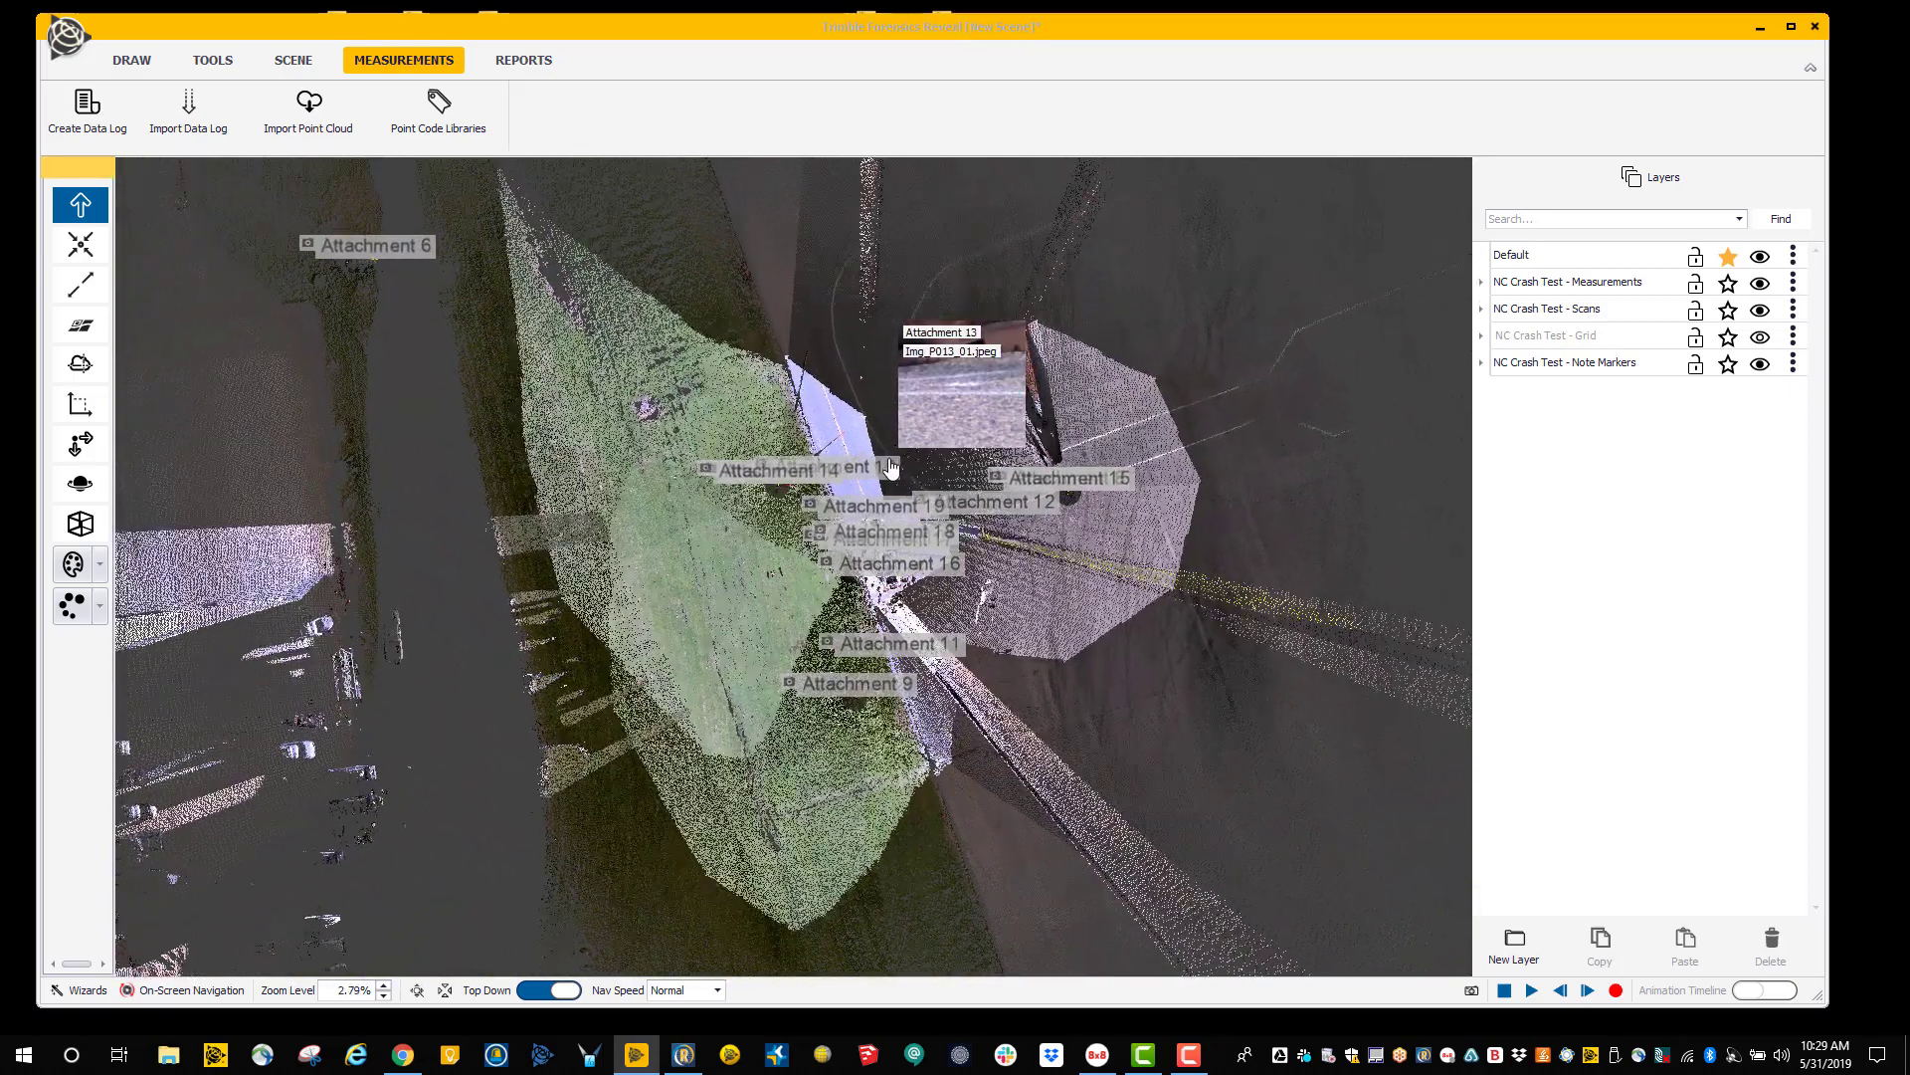
scroll(666, 551, up, 2)
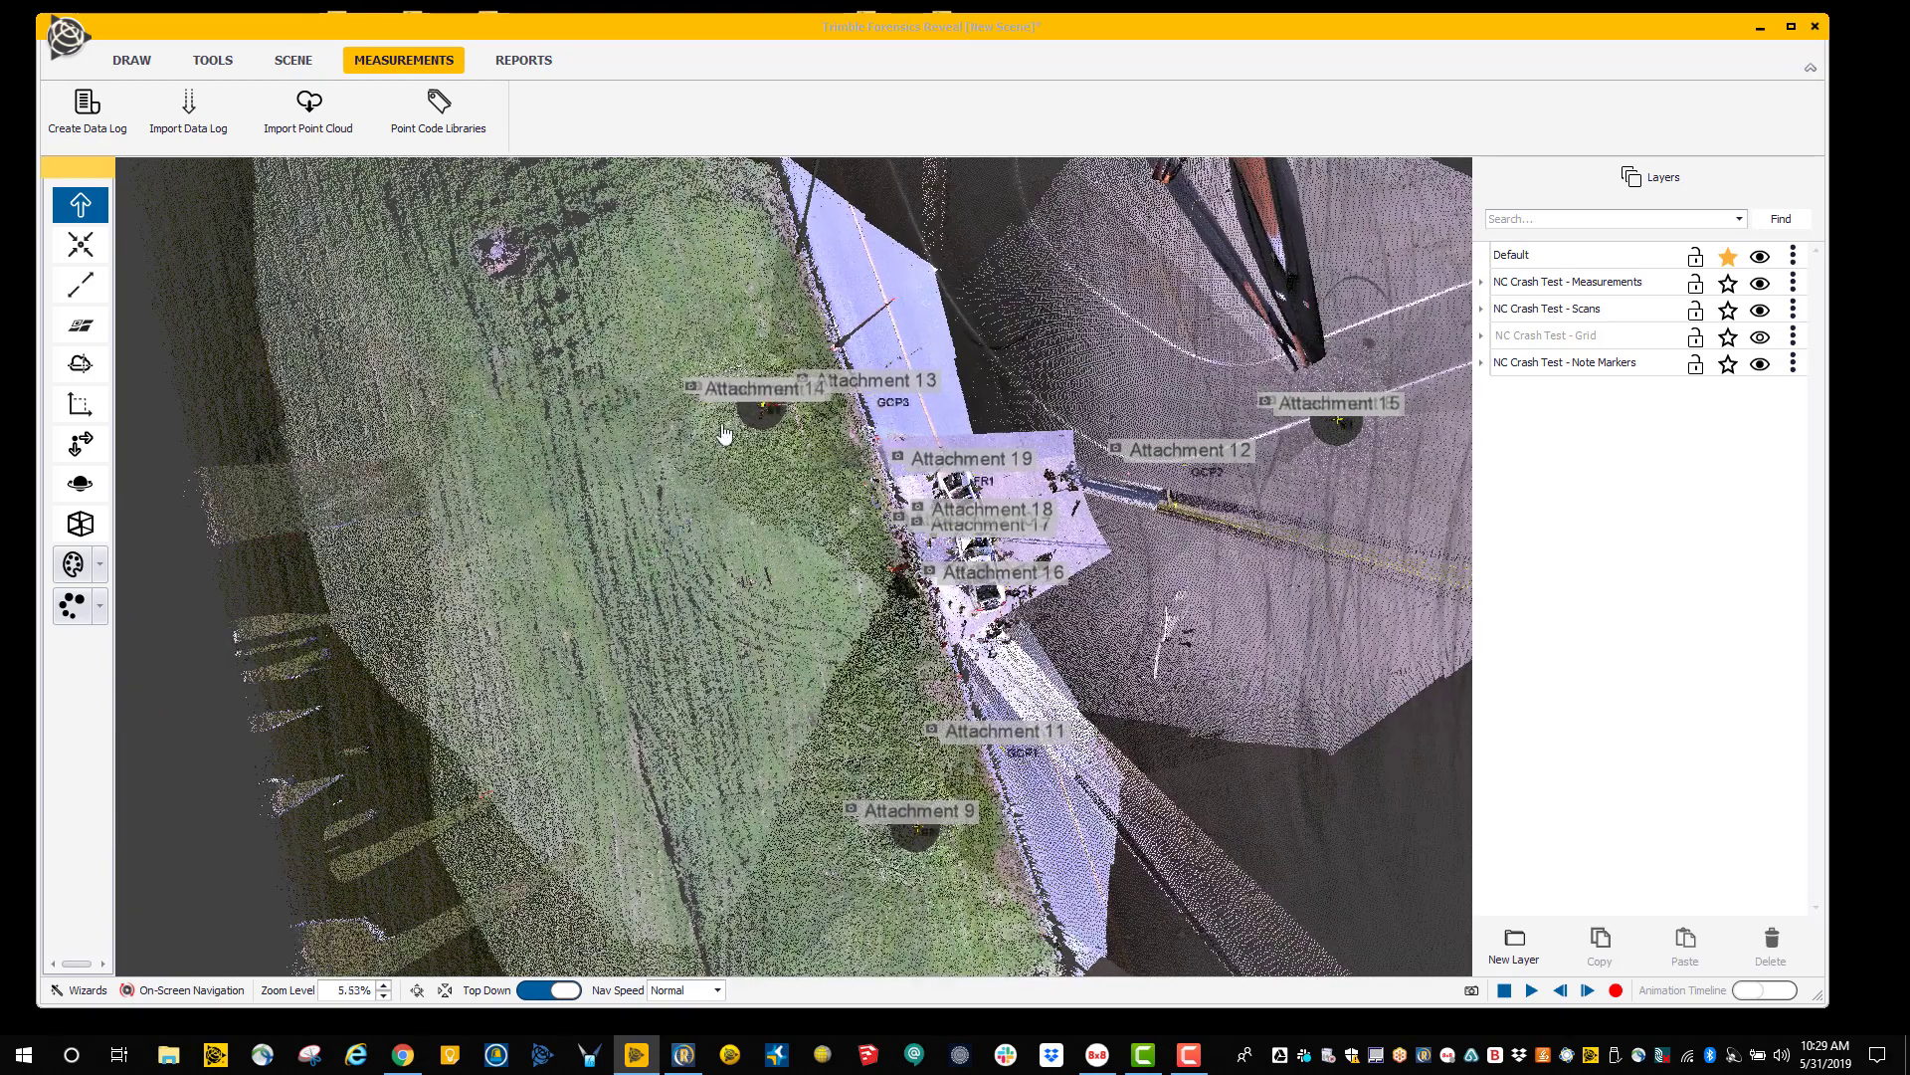
mouse_move(889, 405)
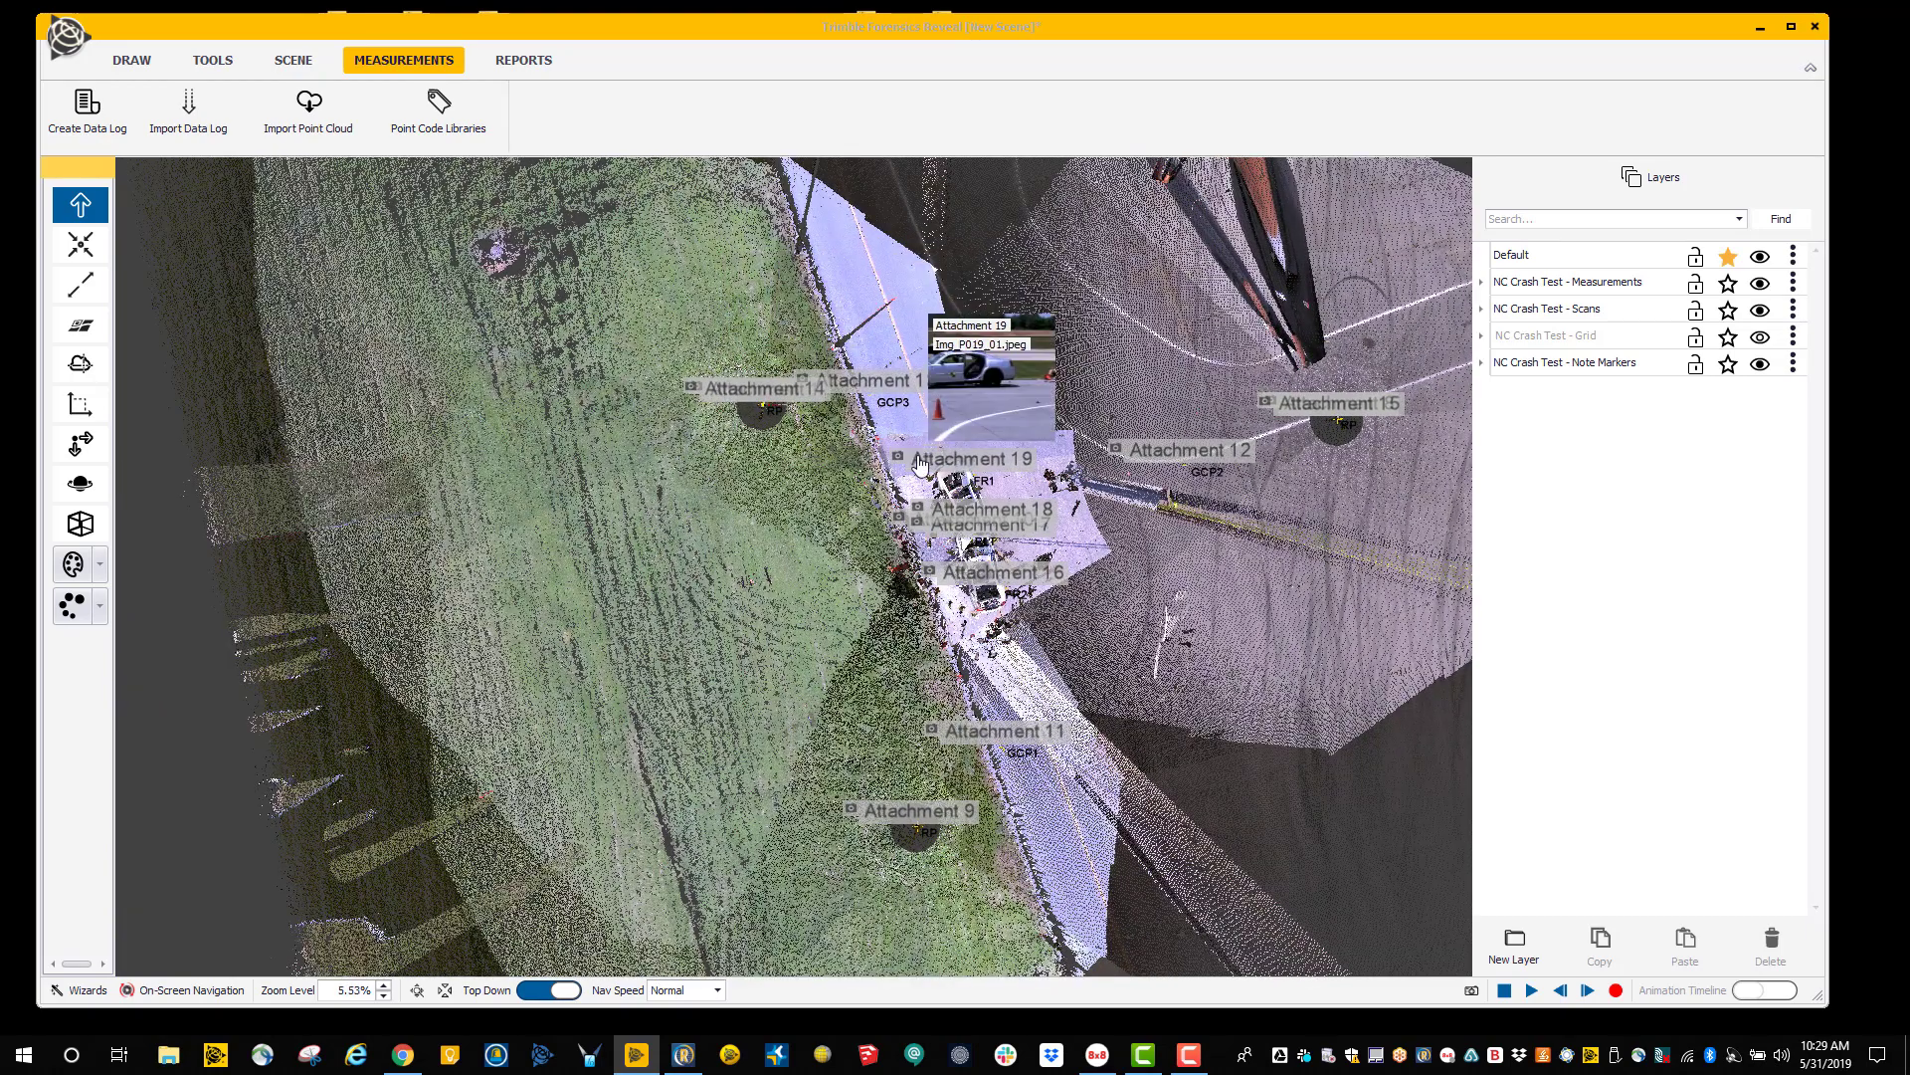
mouse_move(952, 587)
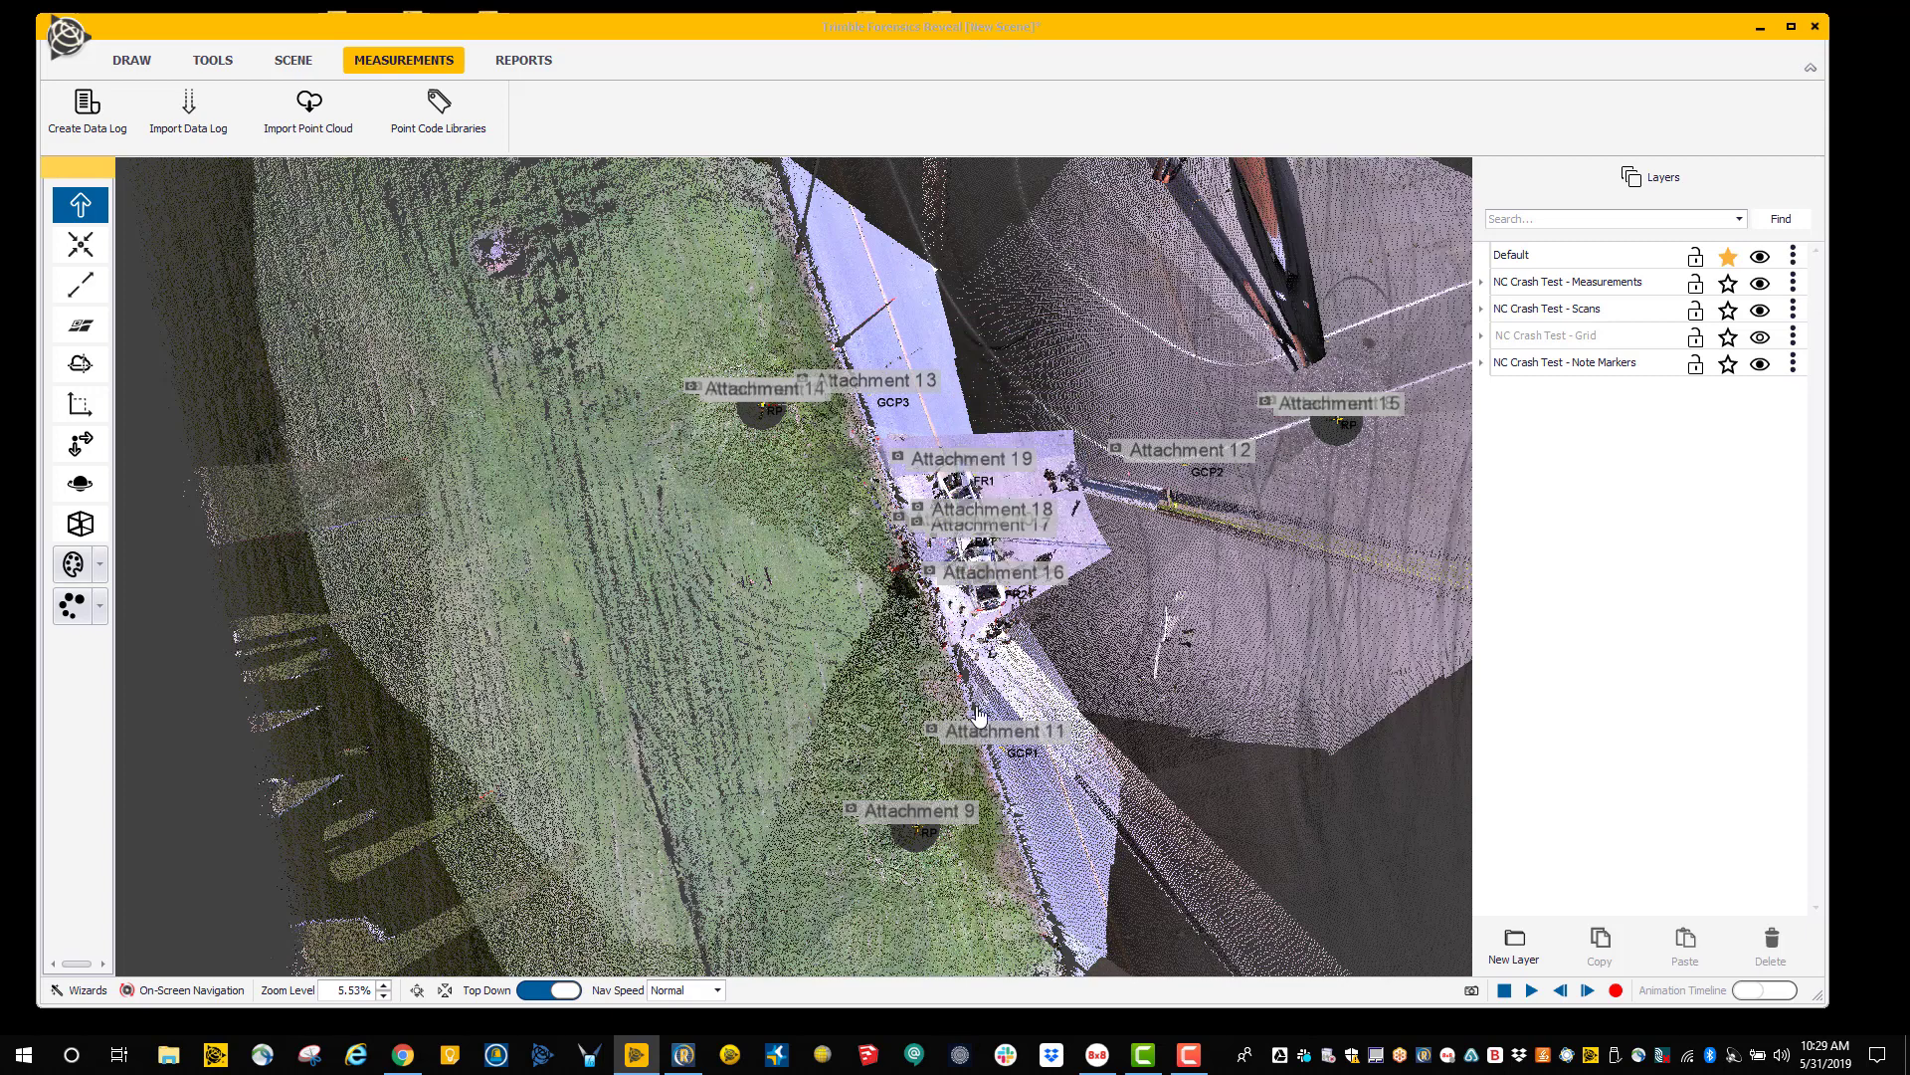
mouse_move(975, 734)
mouse_move(1189, 450)
mouse_move(1311, 416)
mouse_move(923, 814)
mouse_move(924, 513)
Examine the colored scan coverage over the crash vehicles, road and adjoining field in the top-down view.
scroll(925, 514, down, 3)
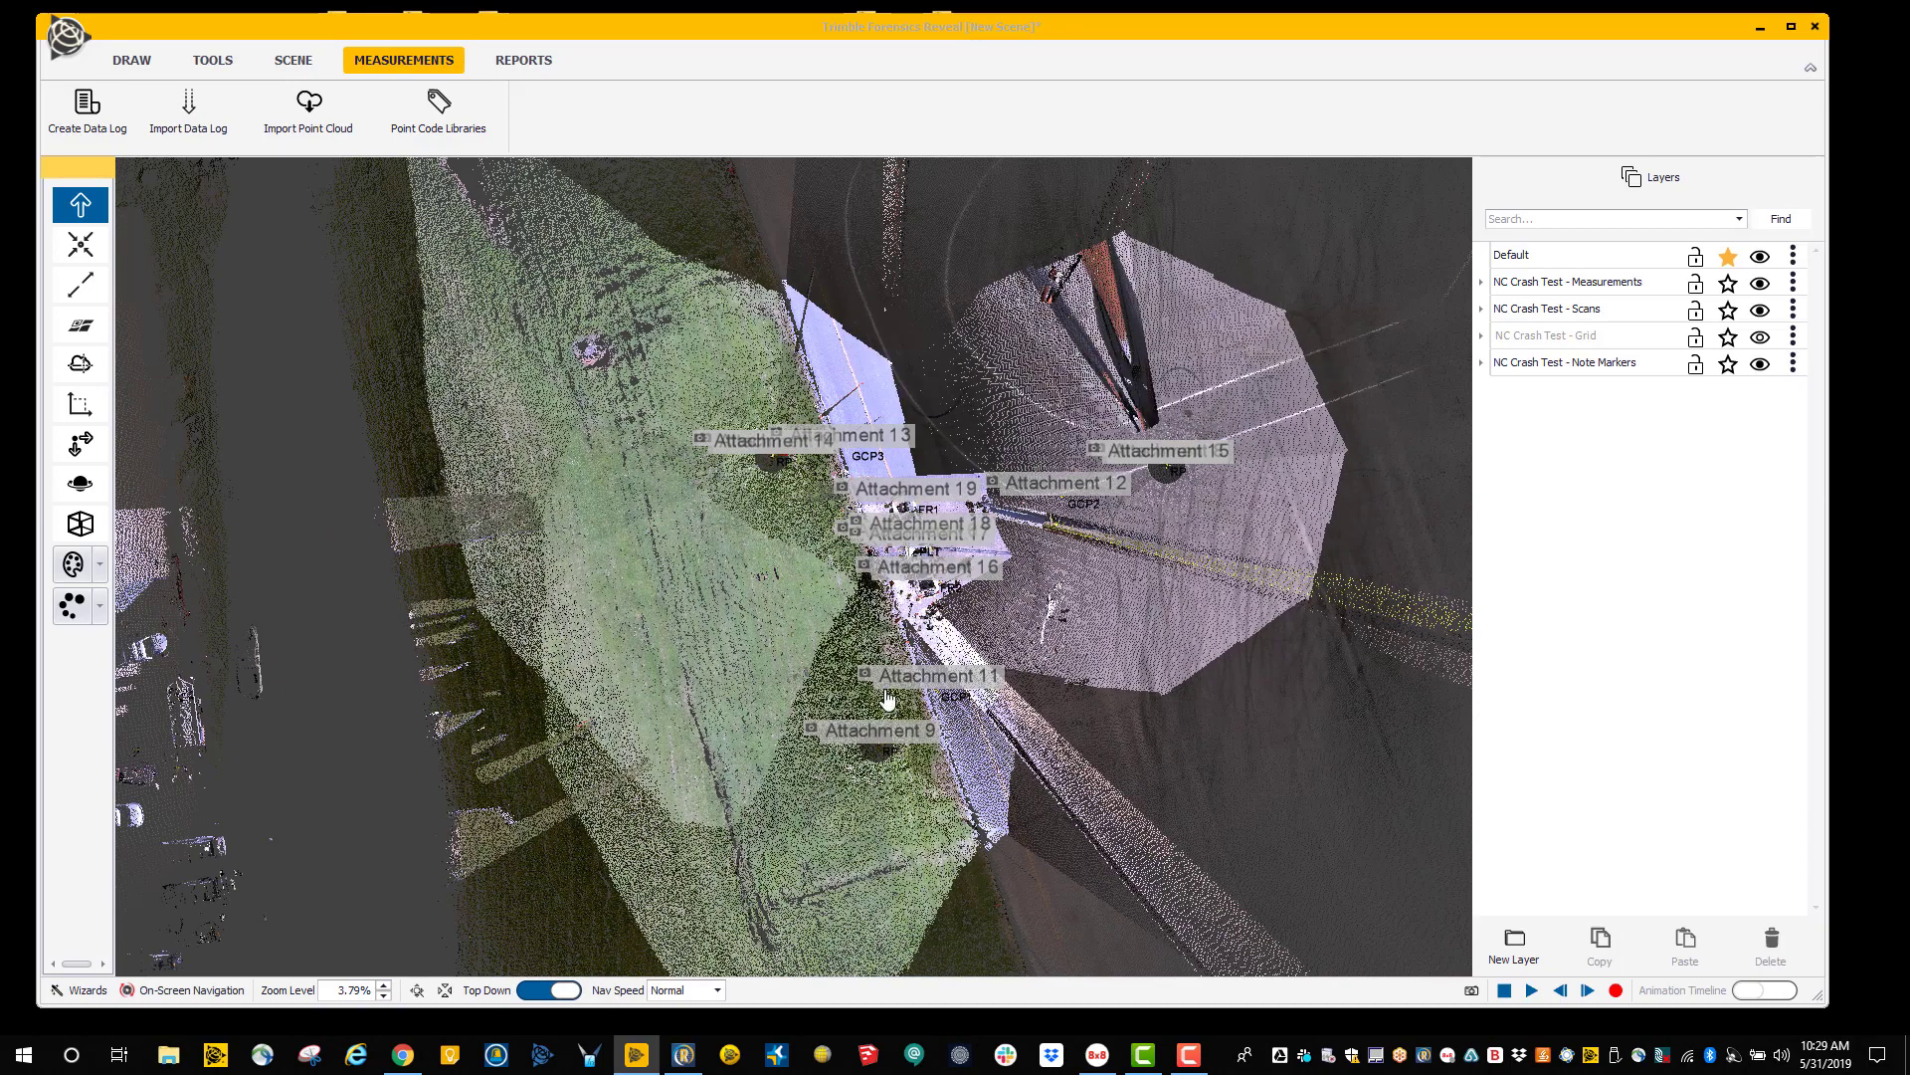
scroll(1144, 542, down, 2)
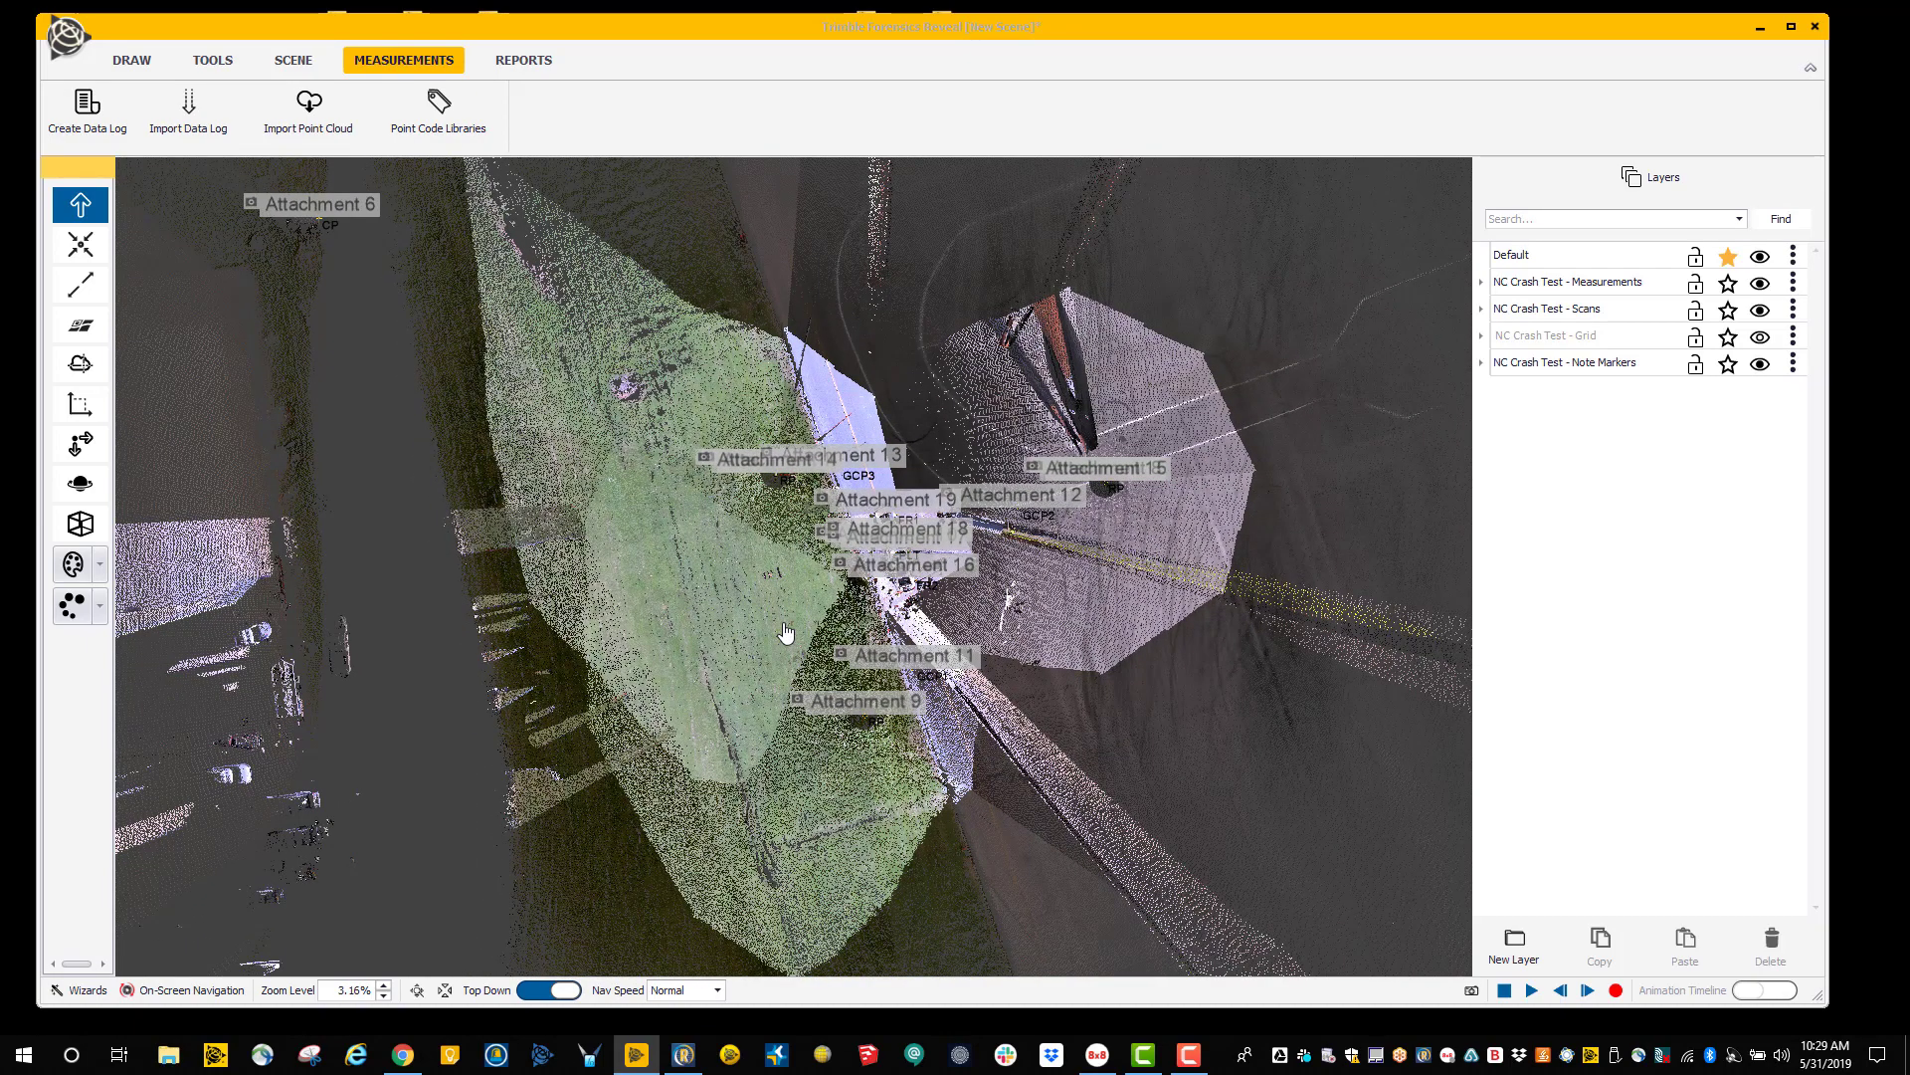
scroll(785, 632, down, 1)
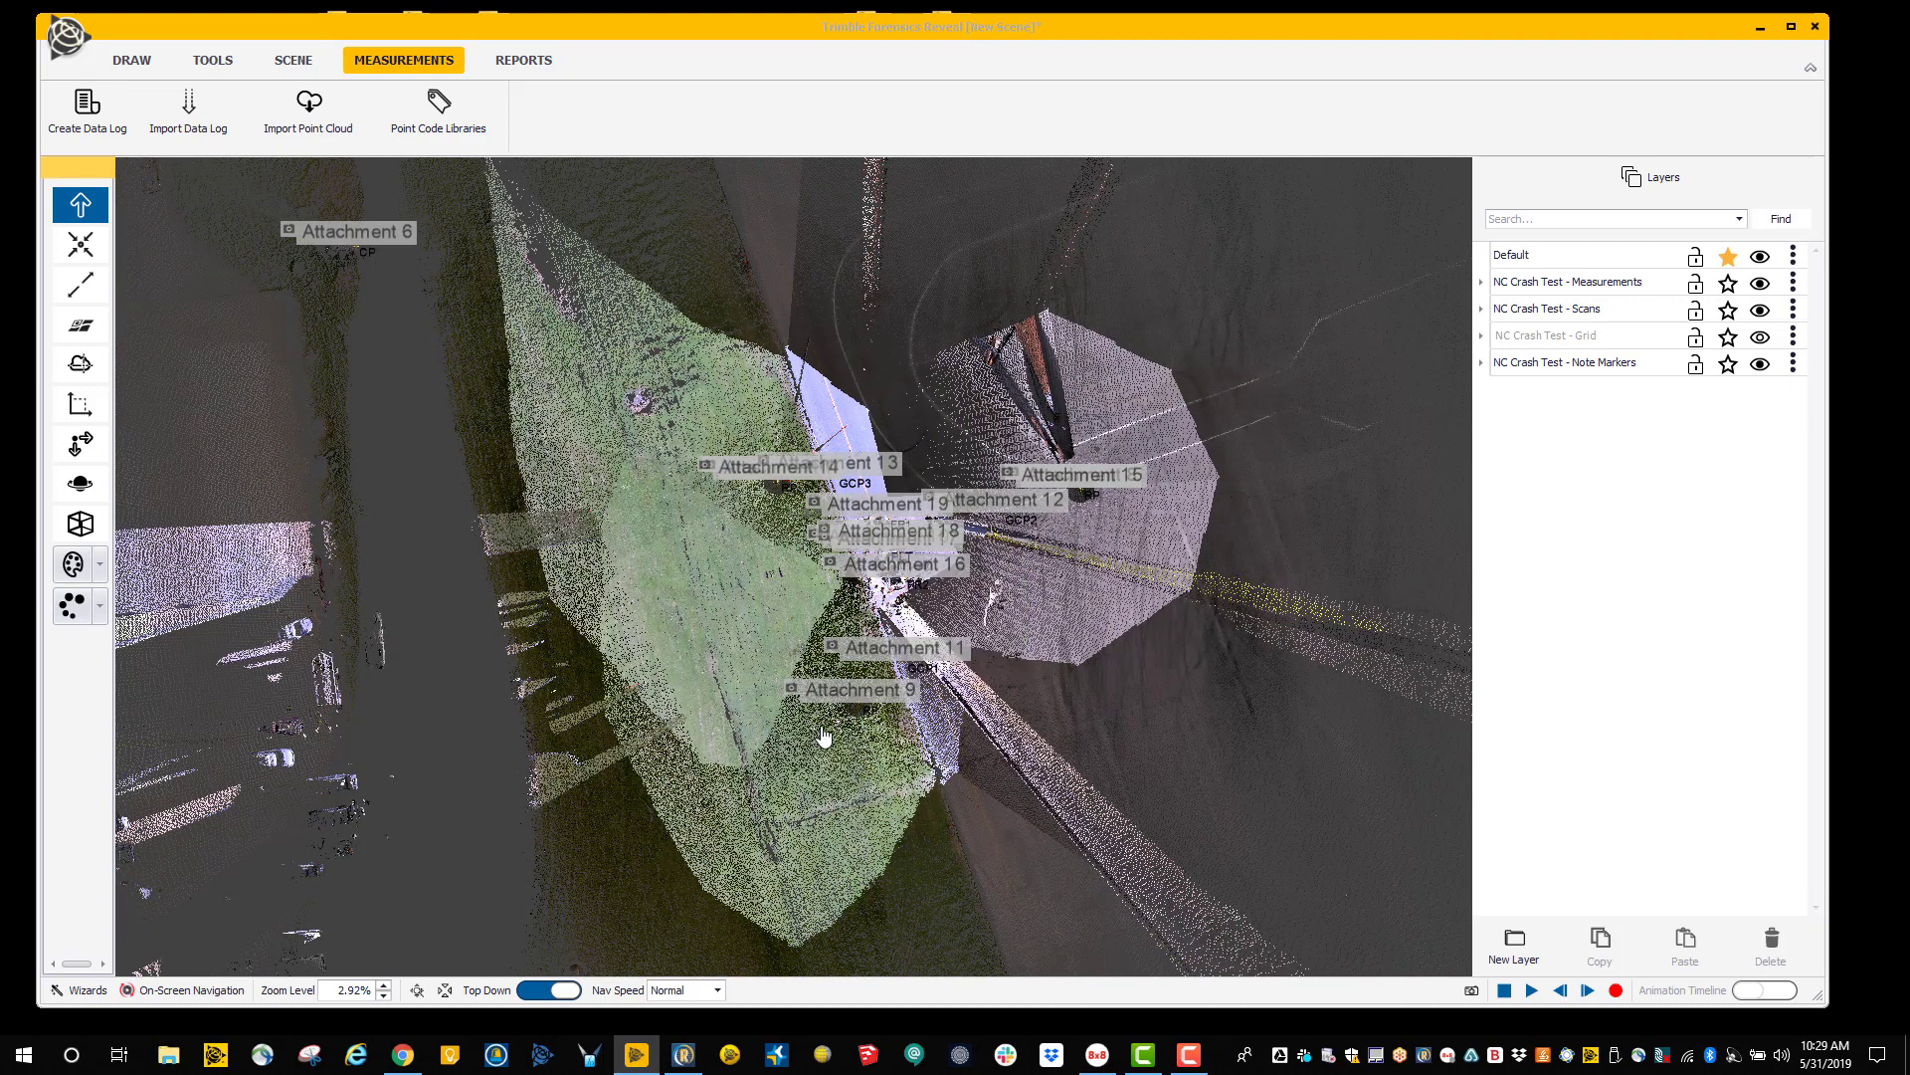
scroll(799, 720, up, 12)
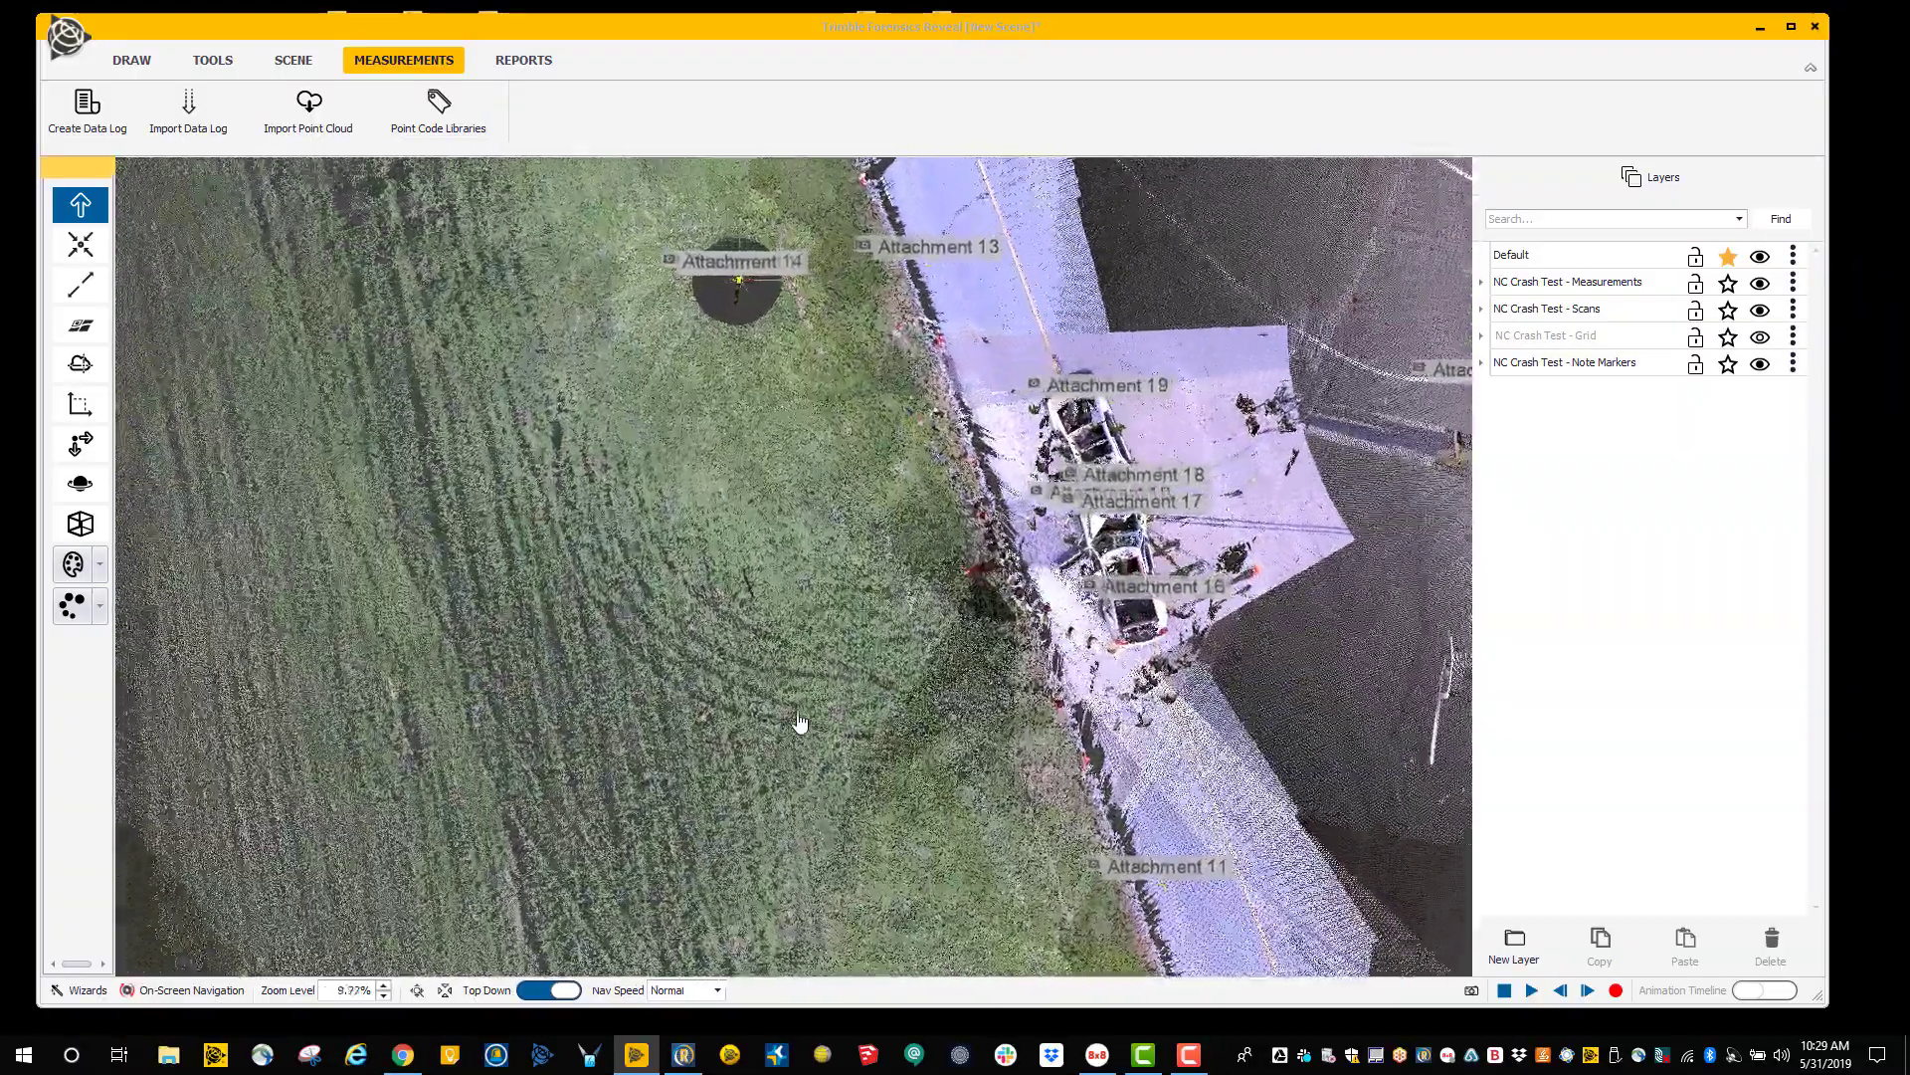
middle_drag(799, 720, 756, 758)
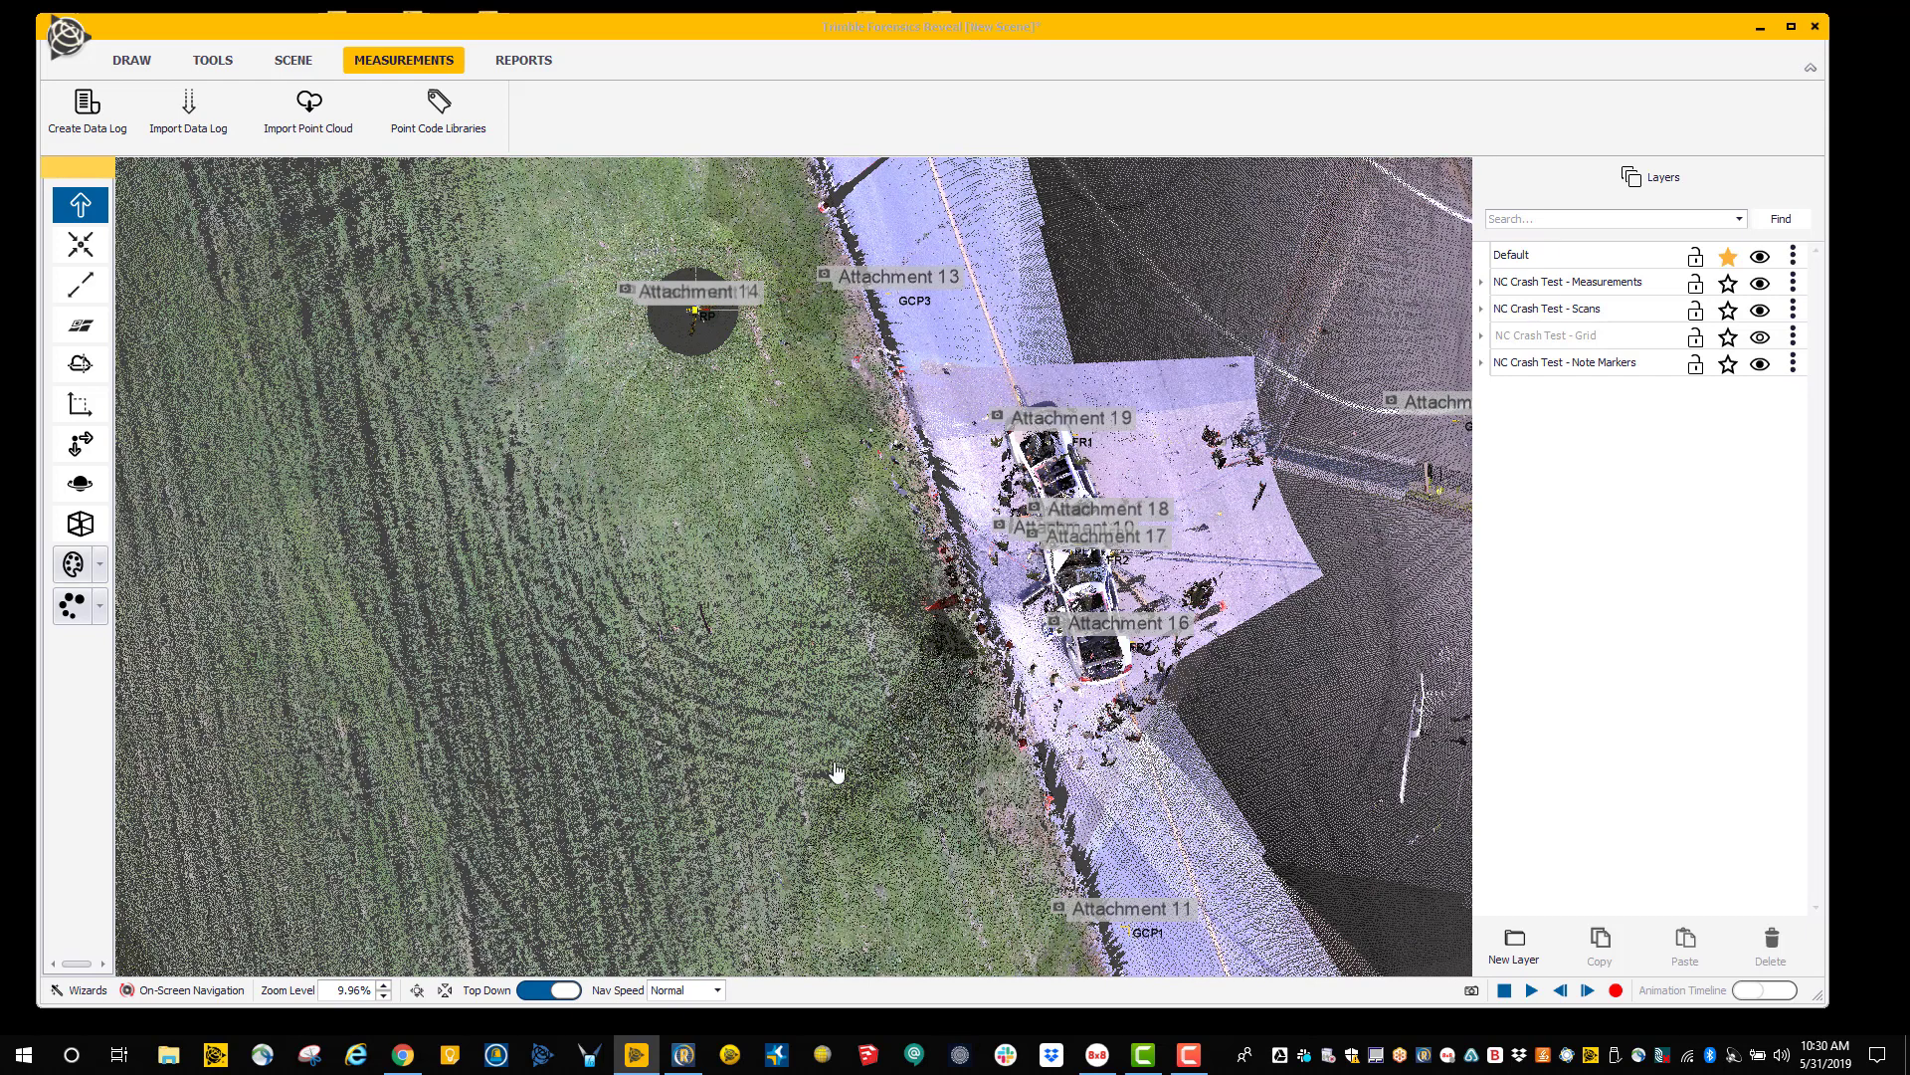
scroll(836, 770, down, 3)
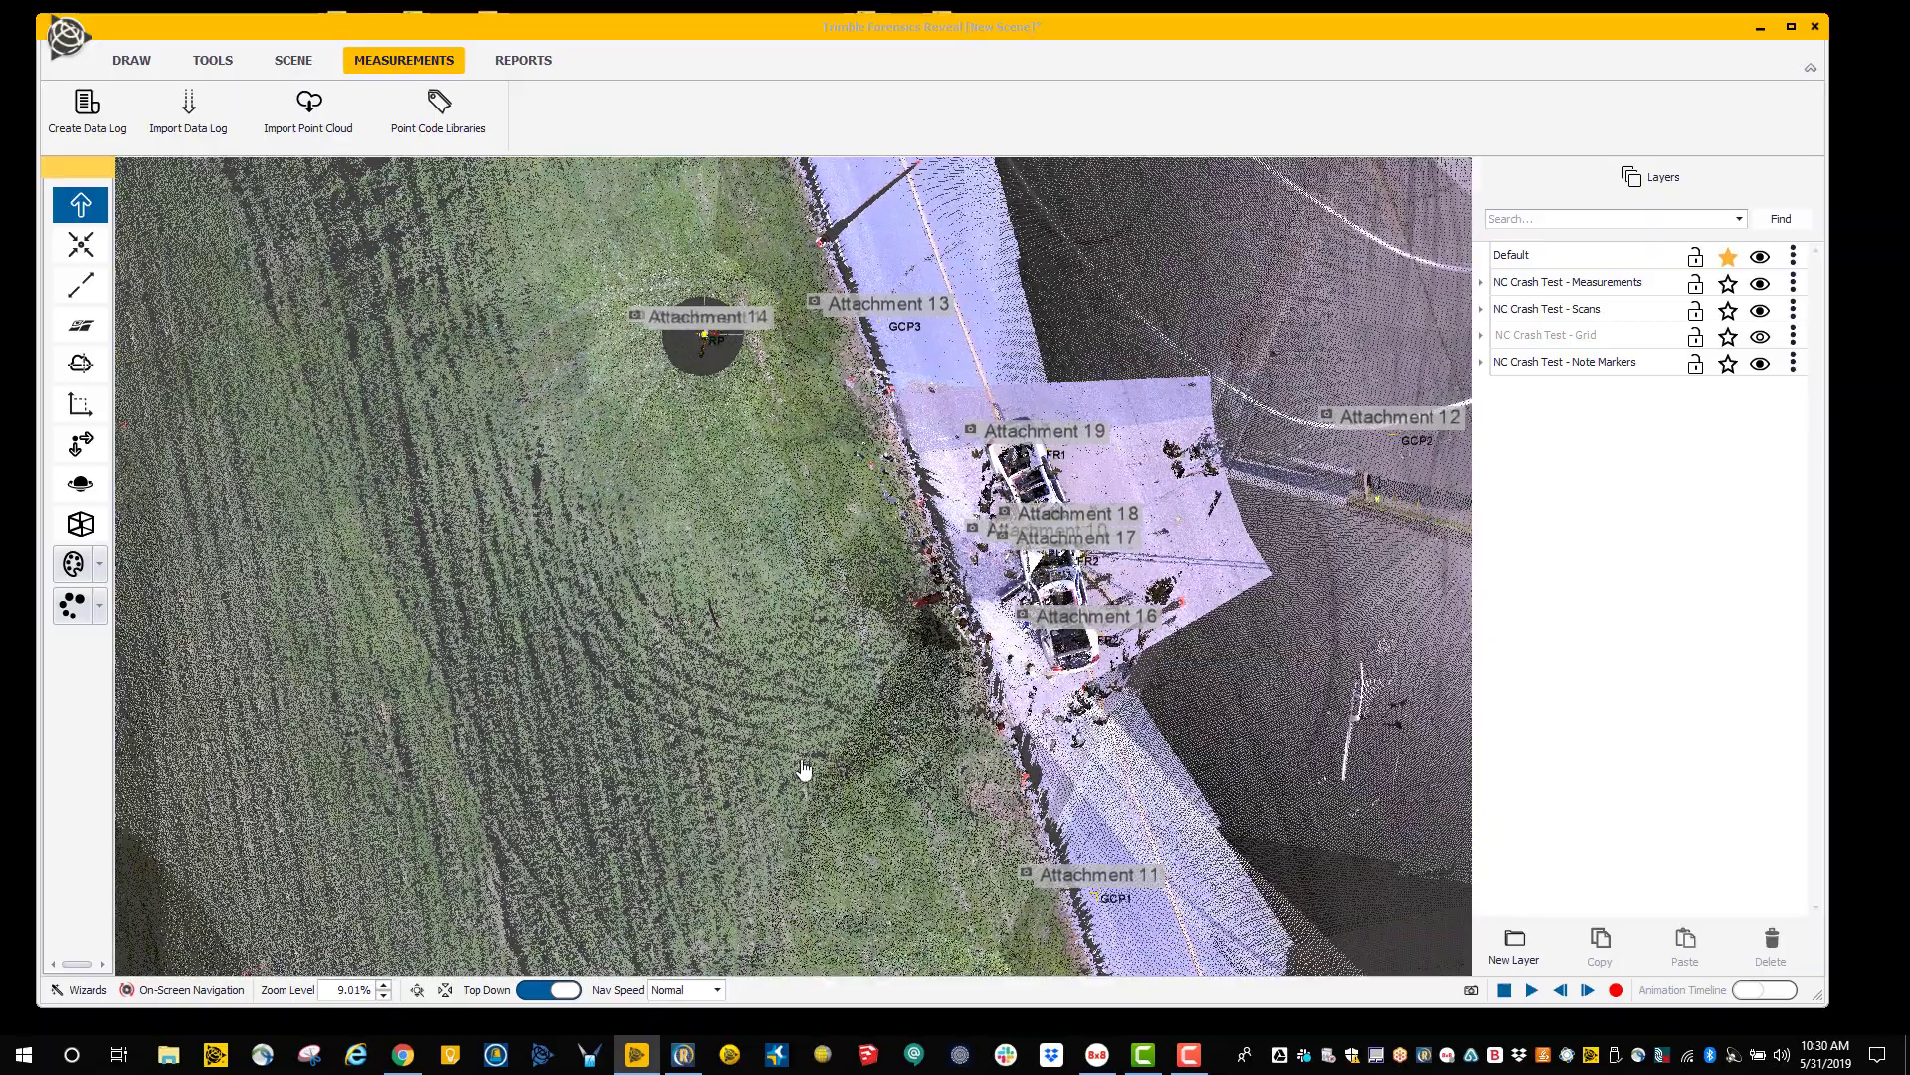
scroll(798, 769, down, 3)
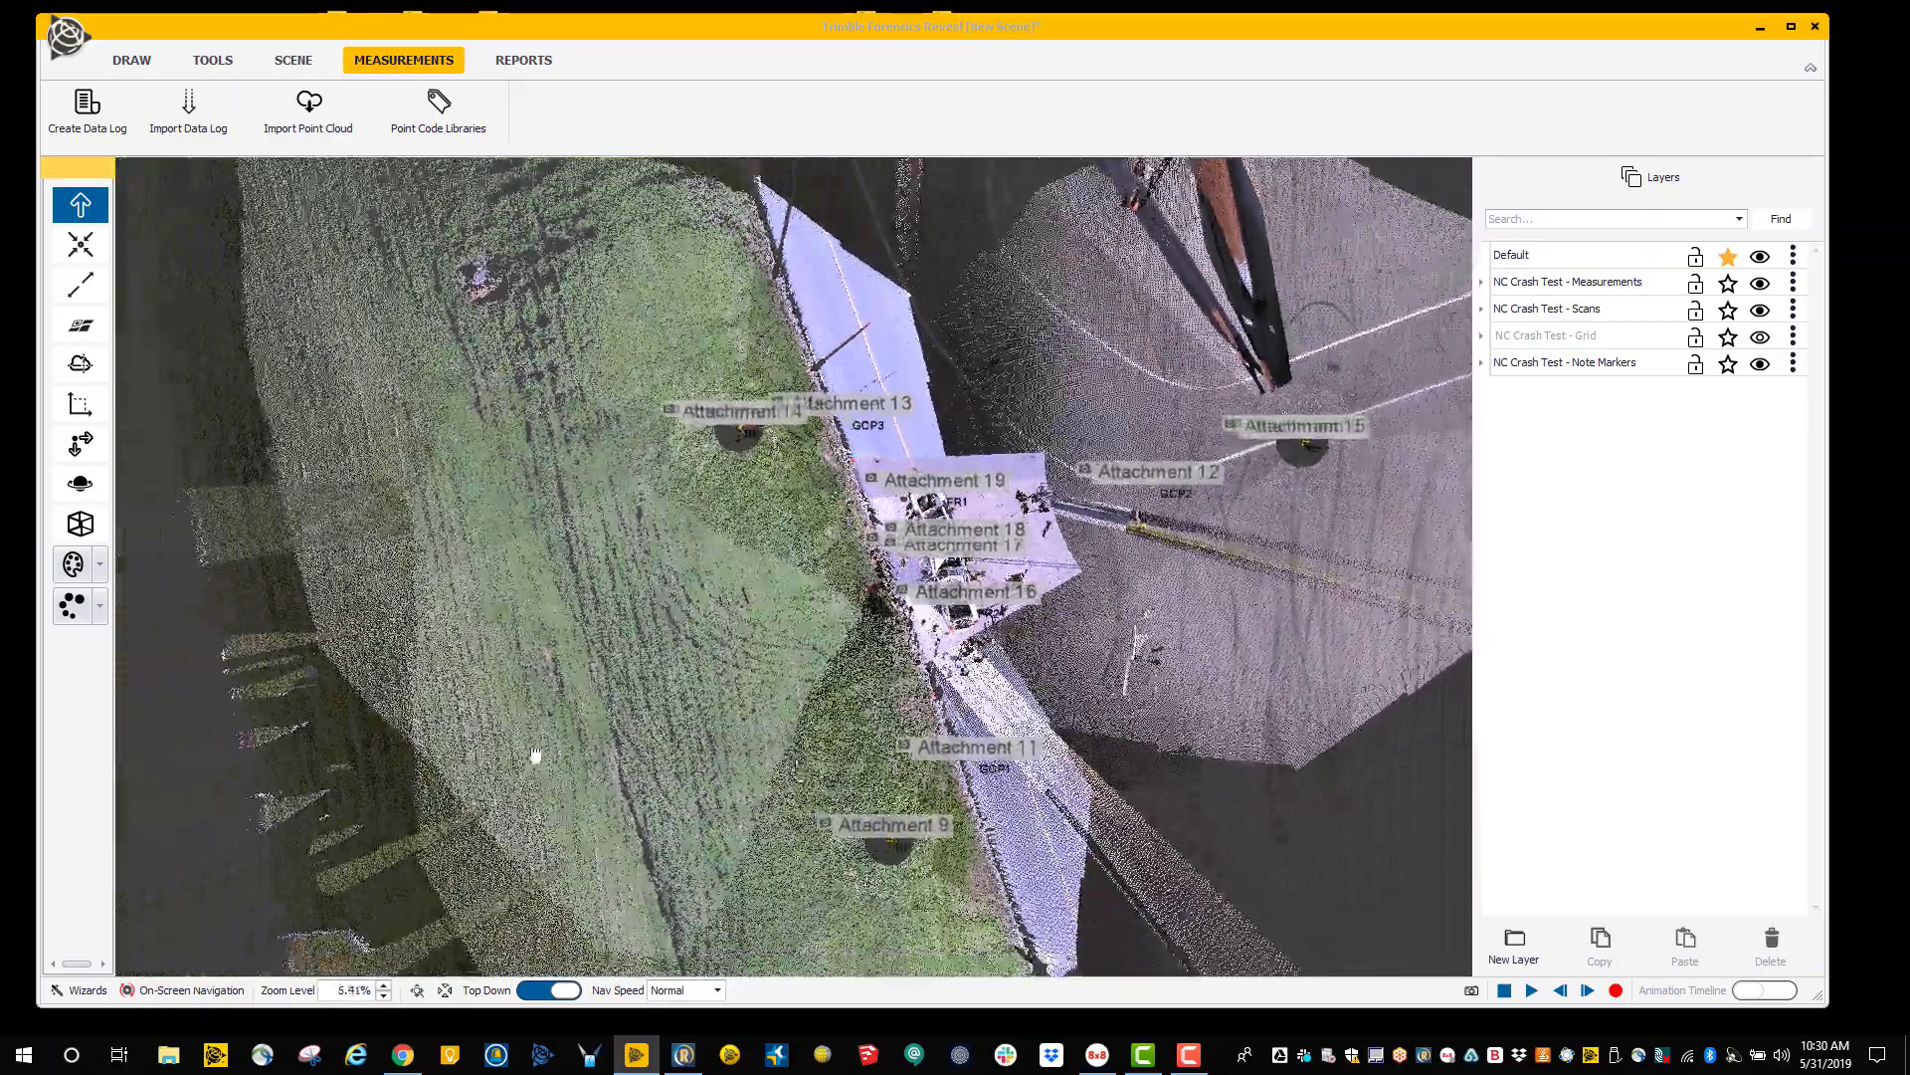
Try the Gray Scaled Intensity and Color Coded Intensity color modes on the point cloud.
click(100, 571)
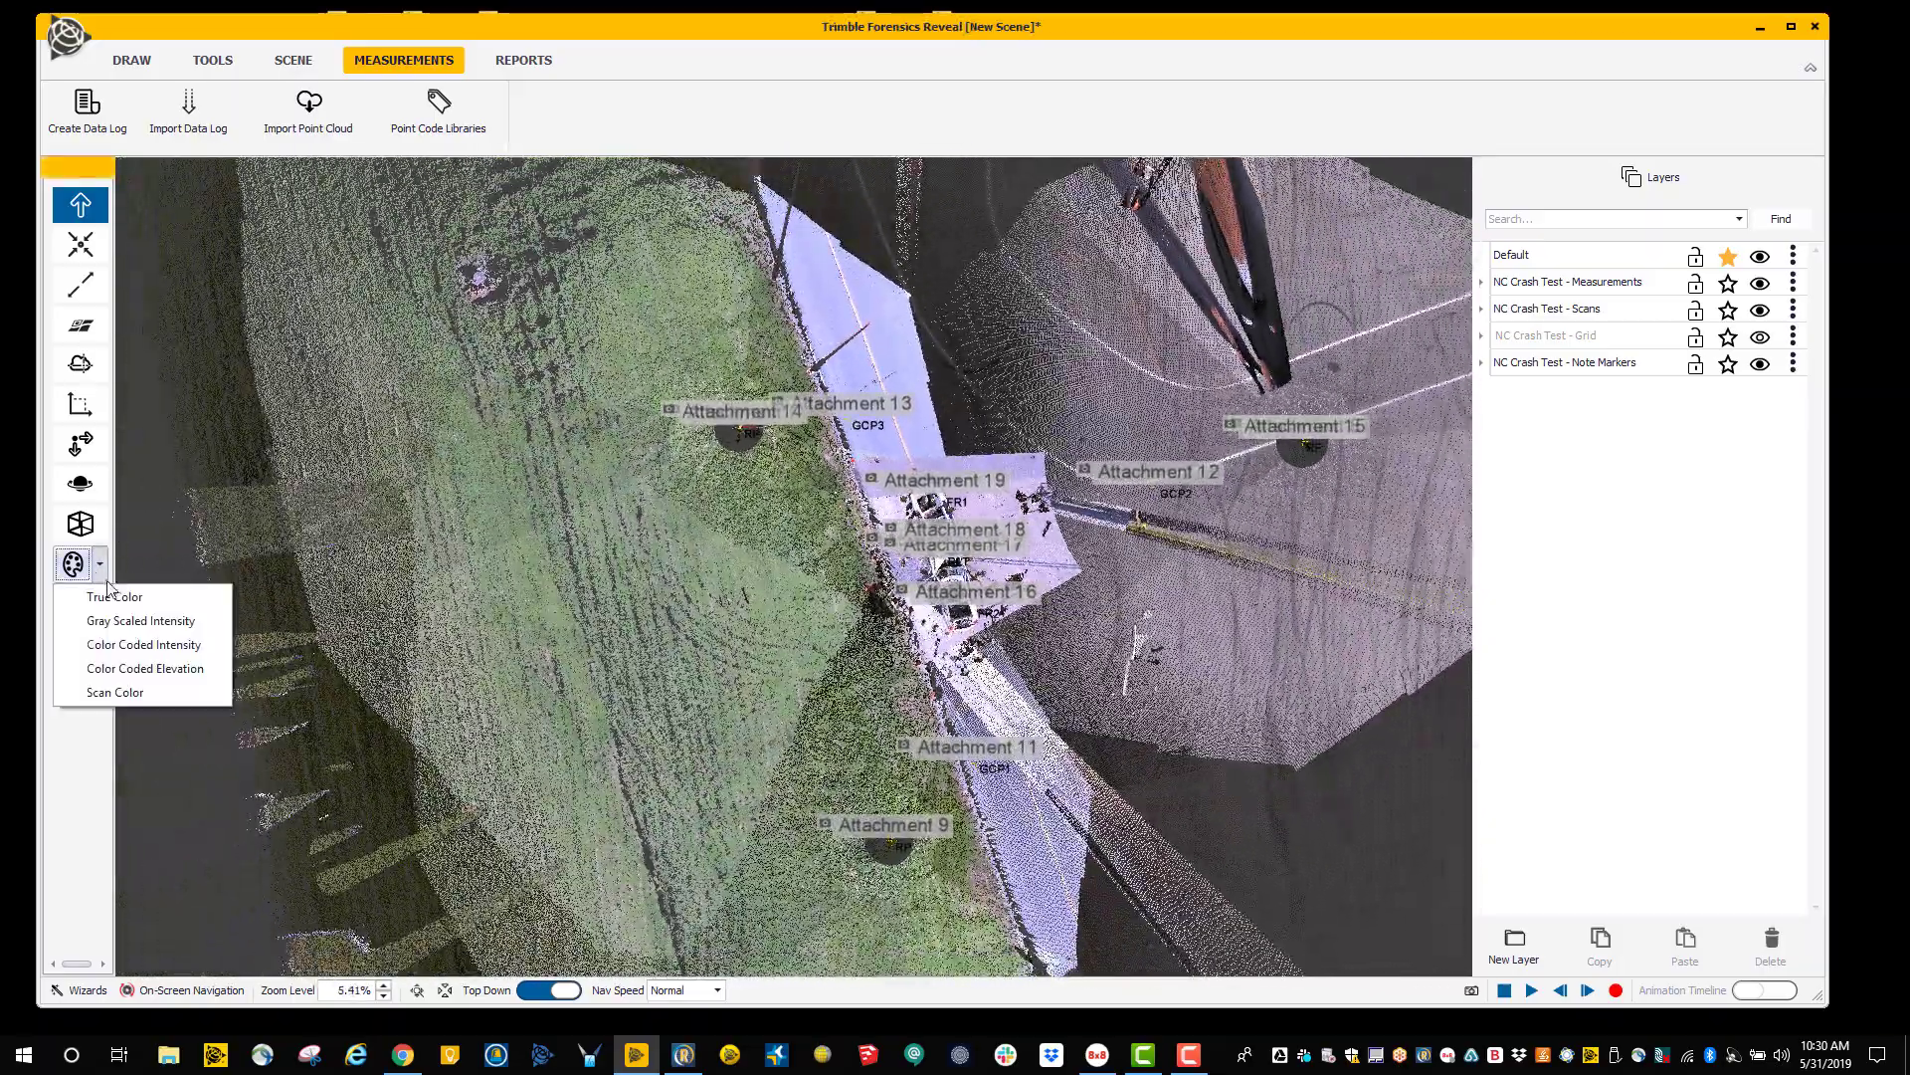
click(114, 622)
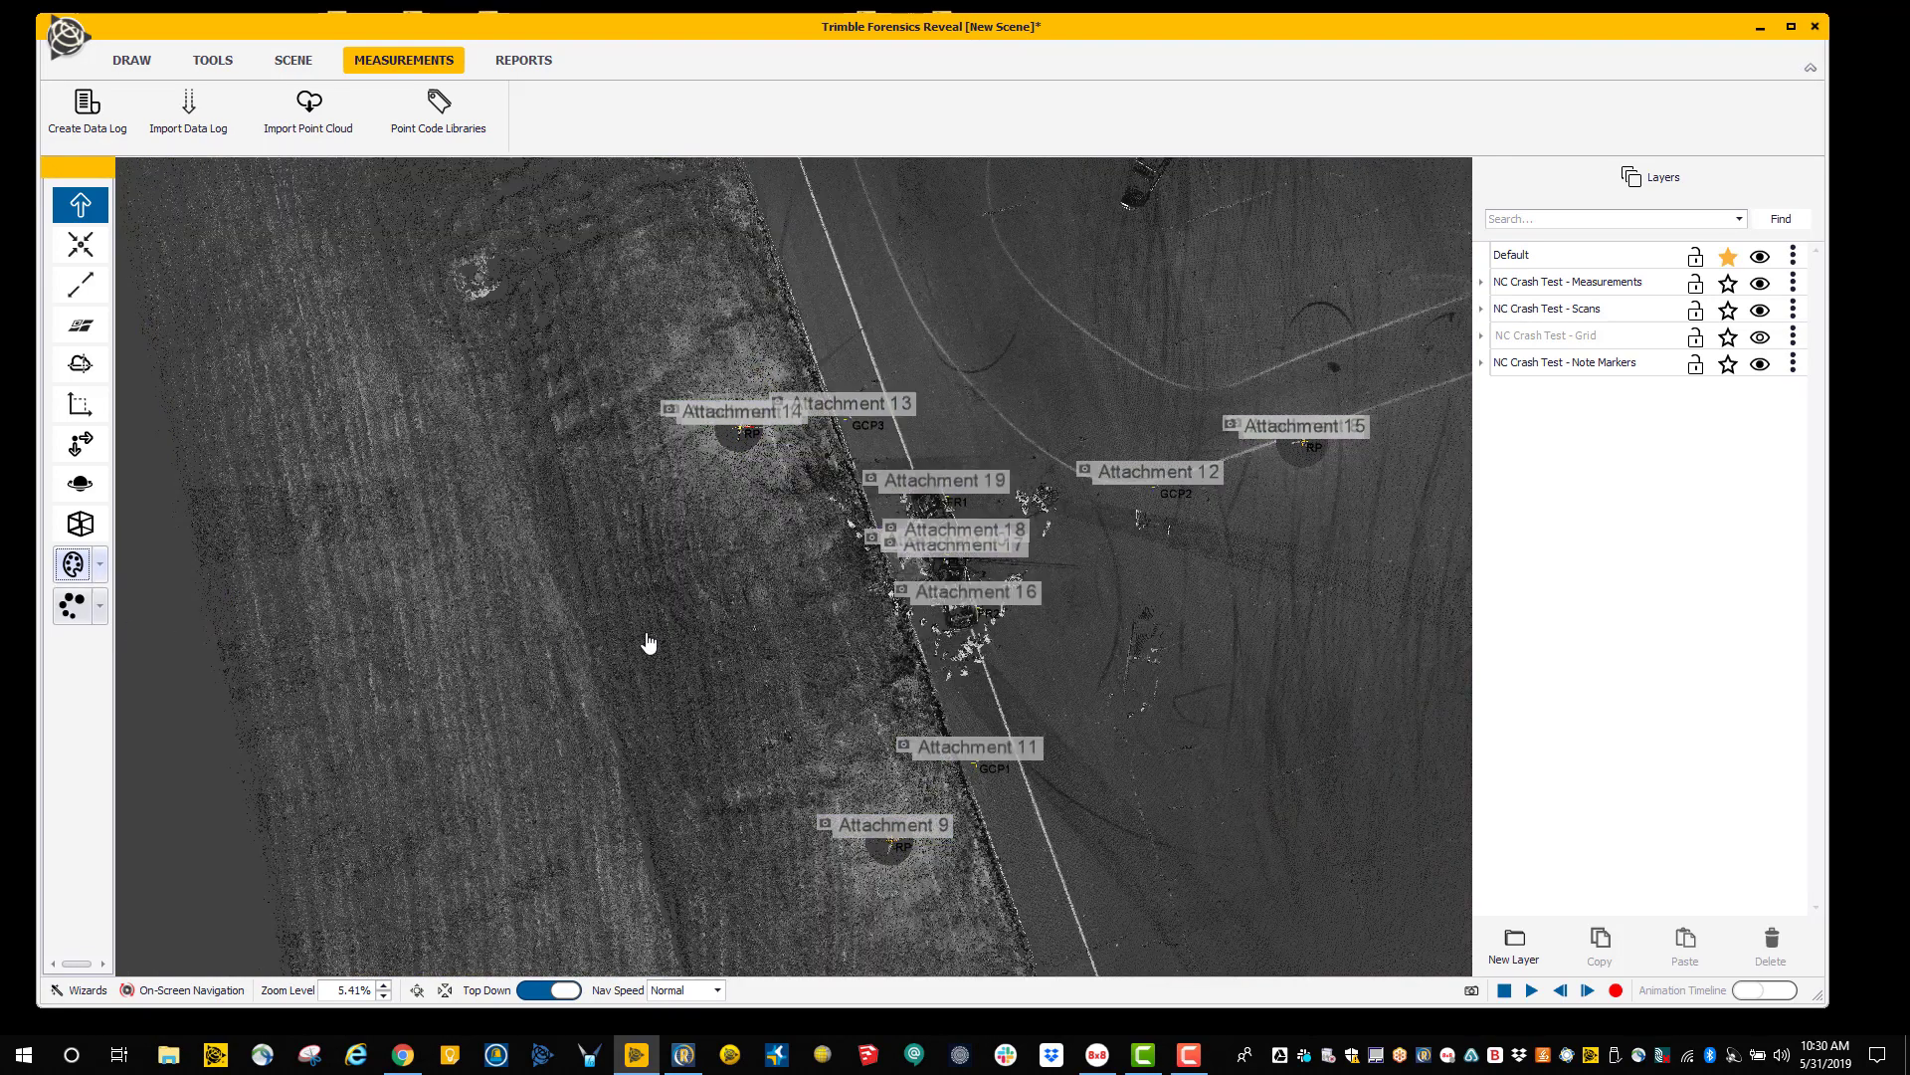
scroll(648, 642, down, 1)
click(98, 573)
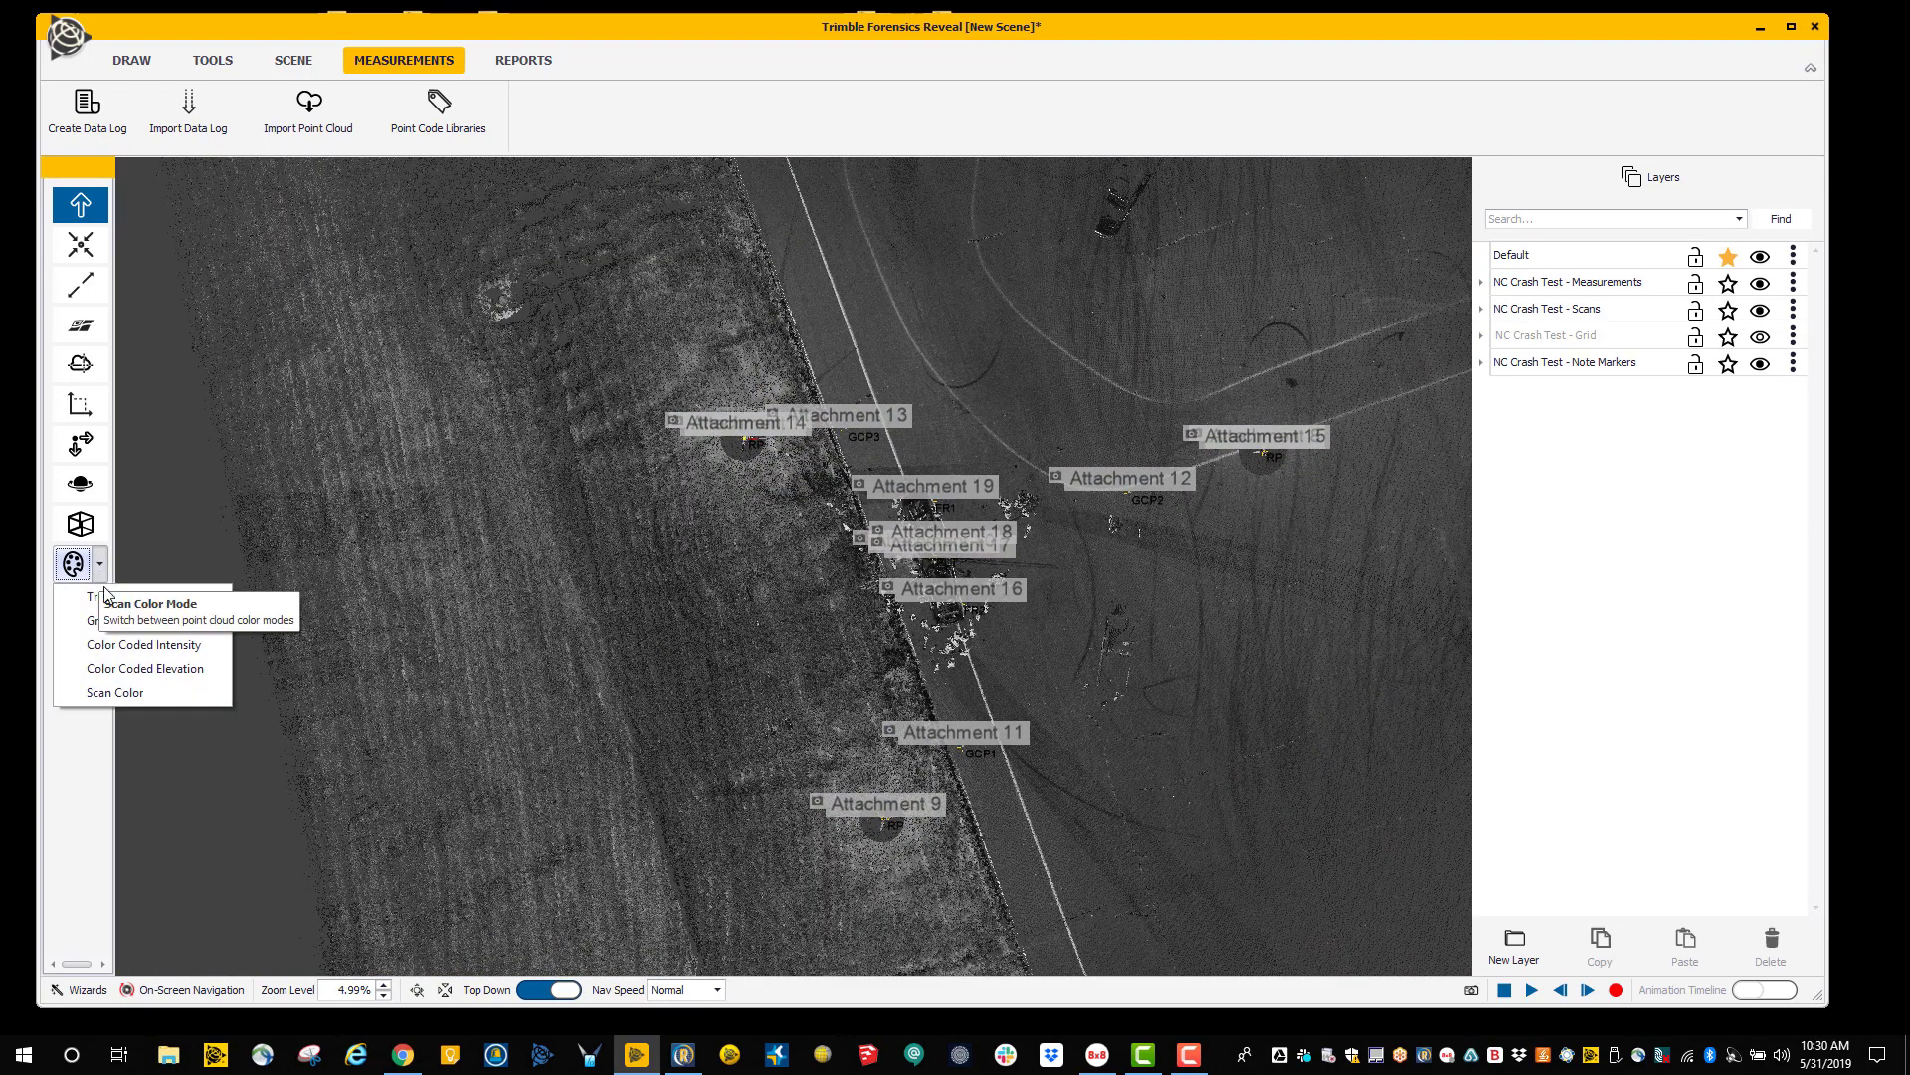
click(116, 647)
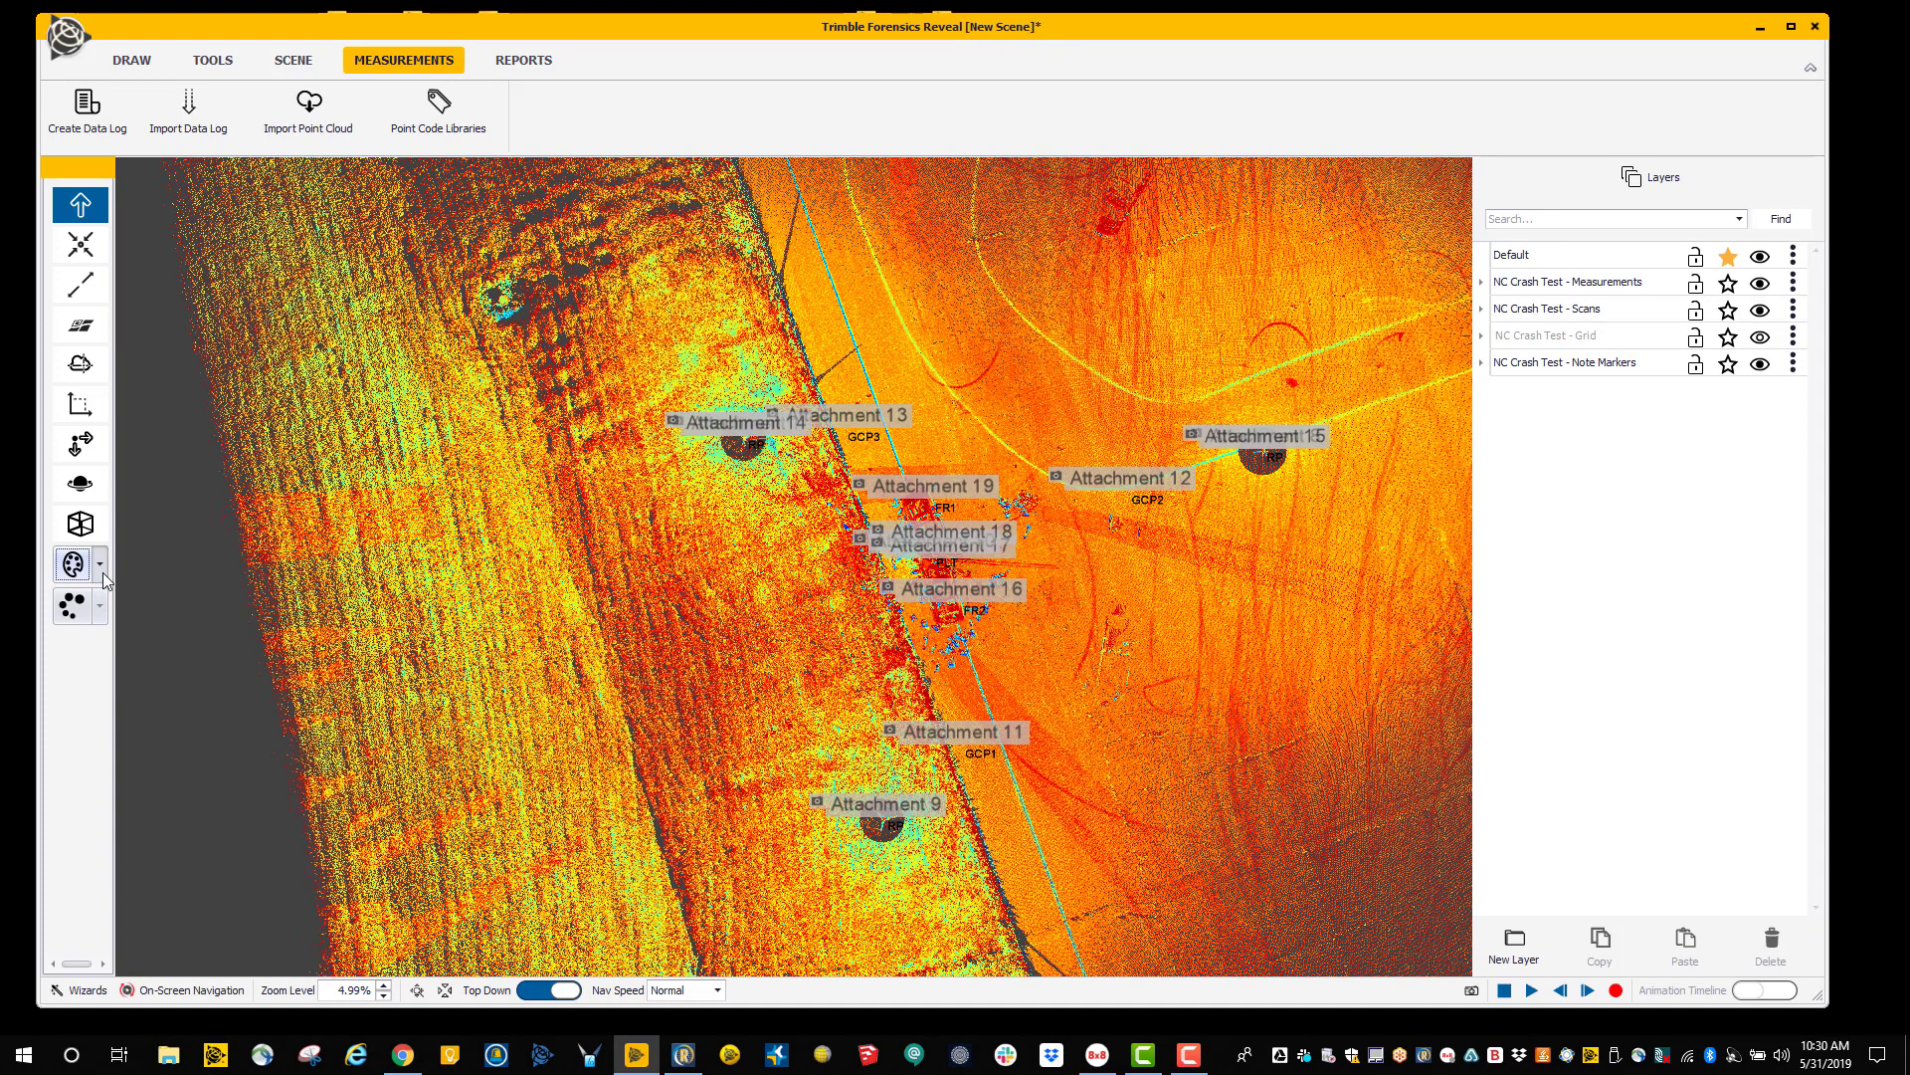
Color the point cloud by Color Coded Elevation and set its point size to Small.
click(99, 564)
click(116, 669)
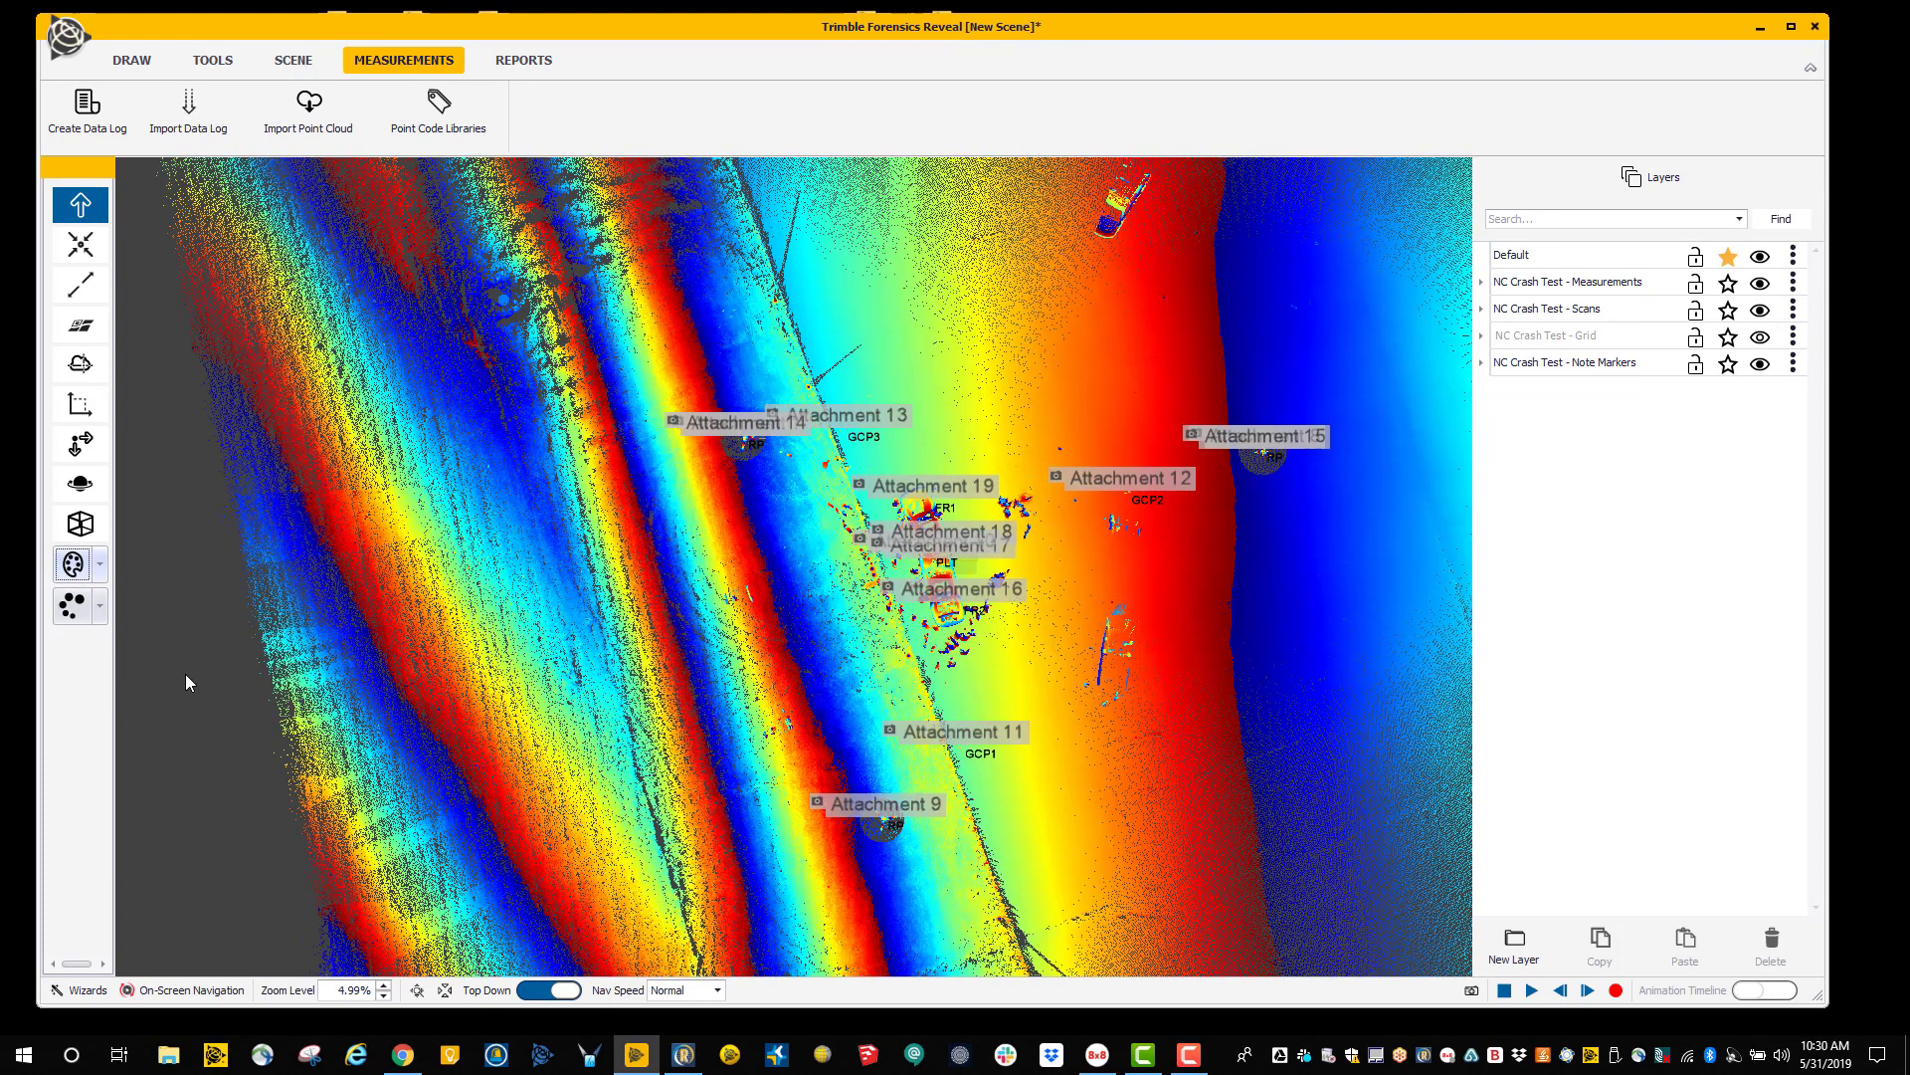
scroll(662, 673, down, 3)
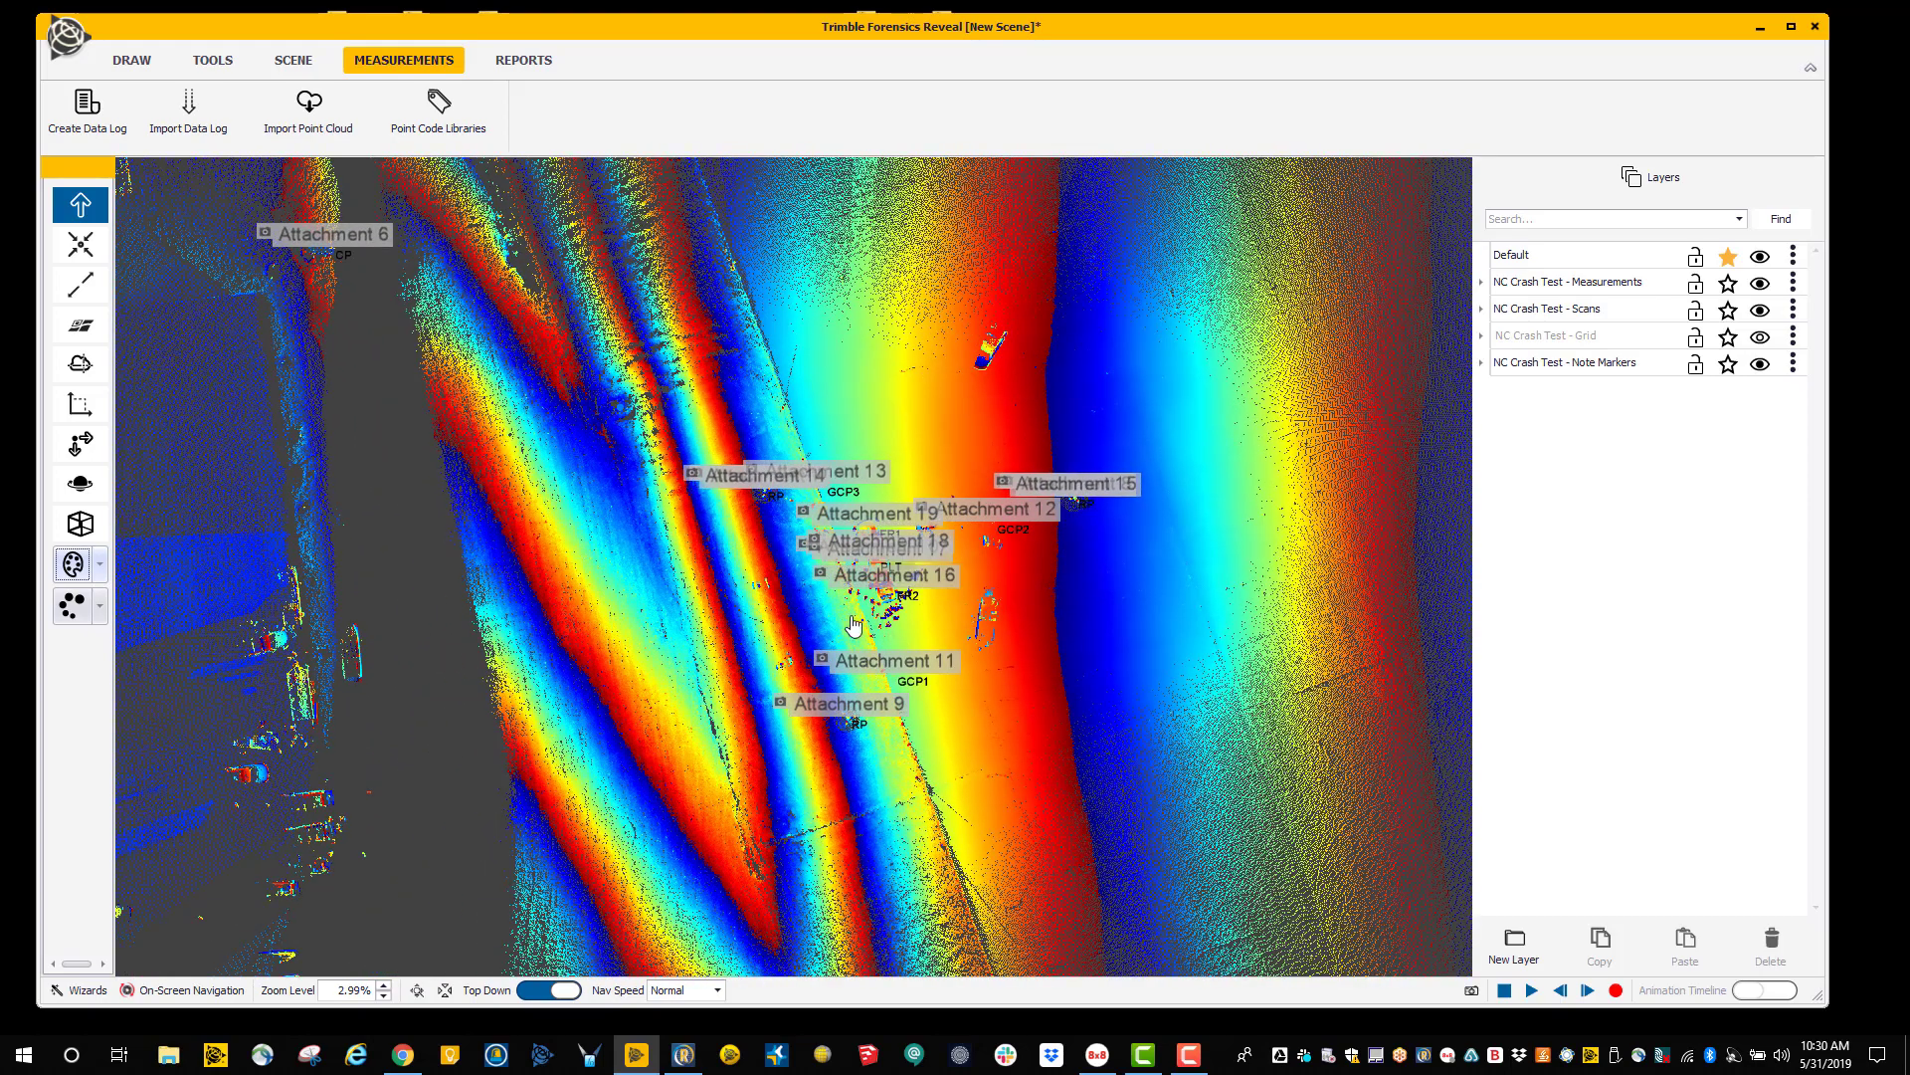
click(104, 604)
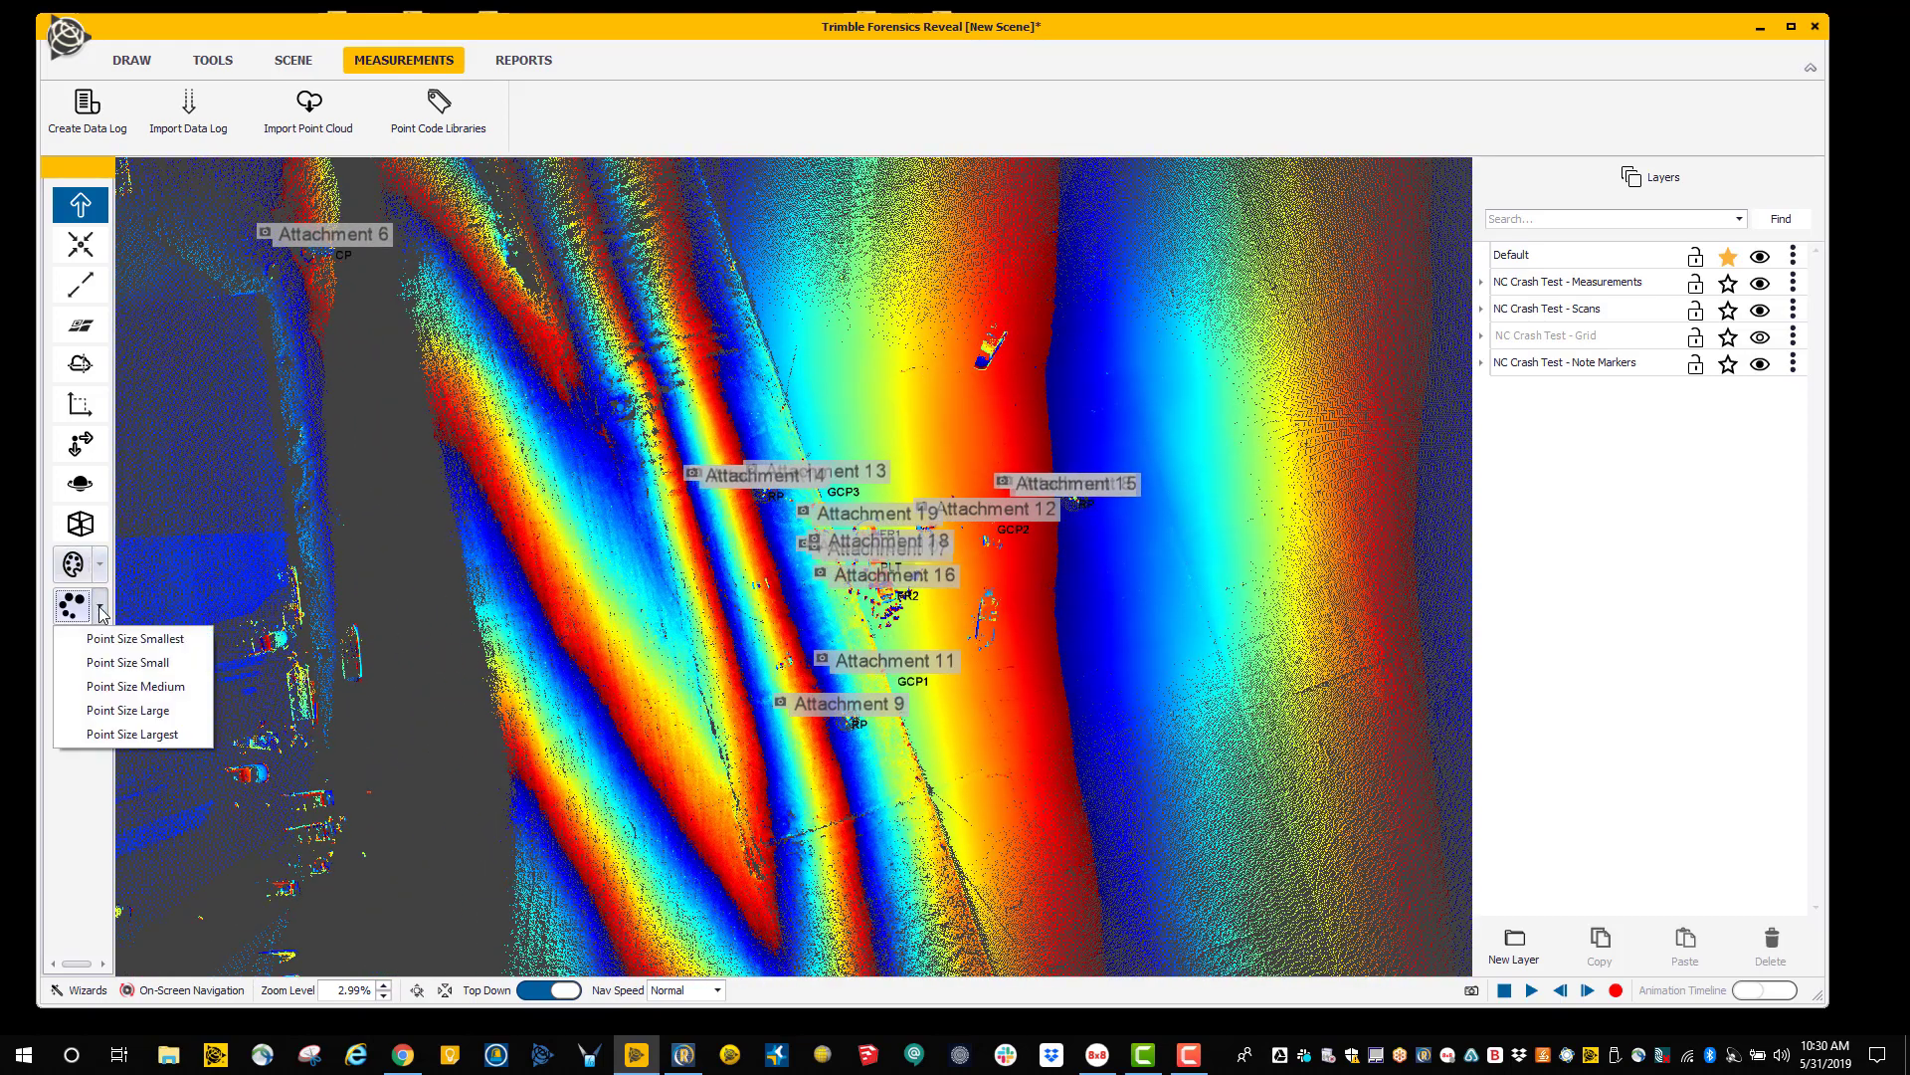
click(111, 671)
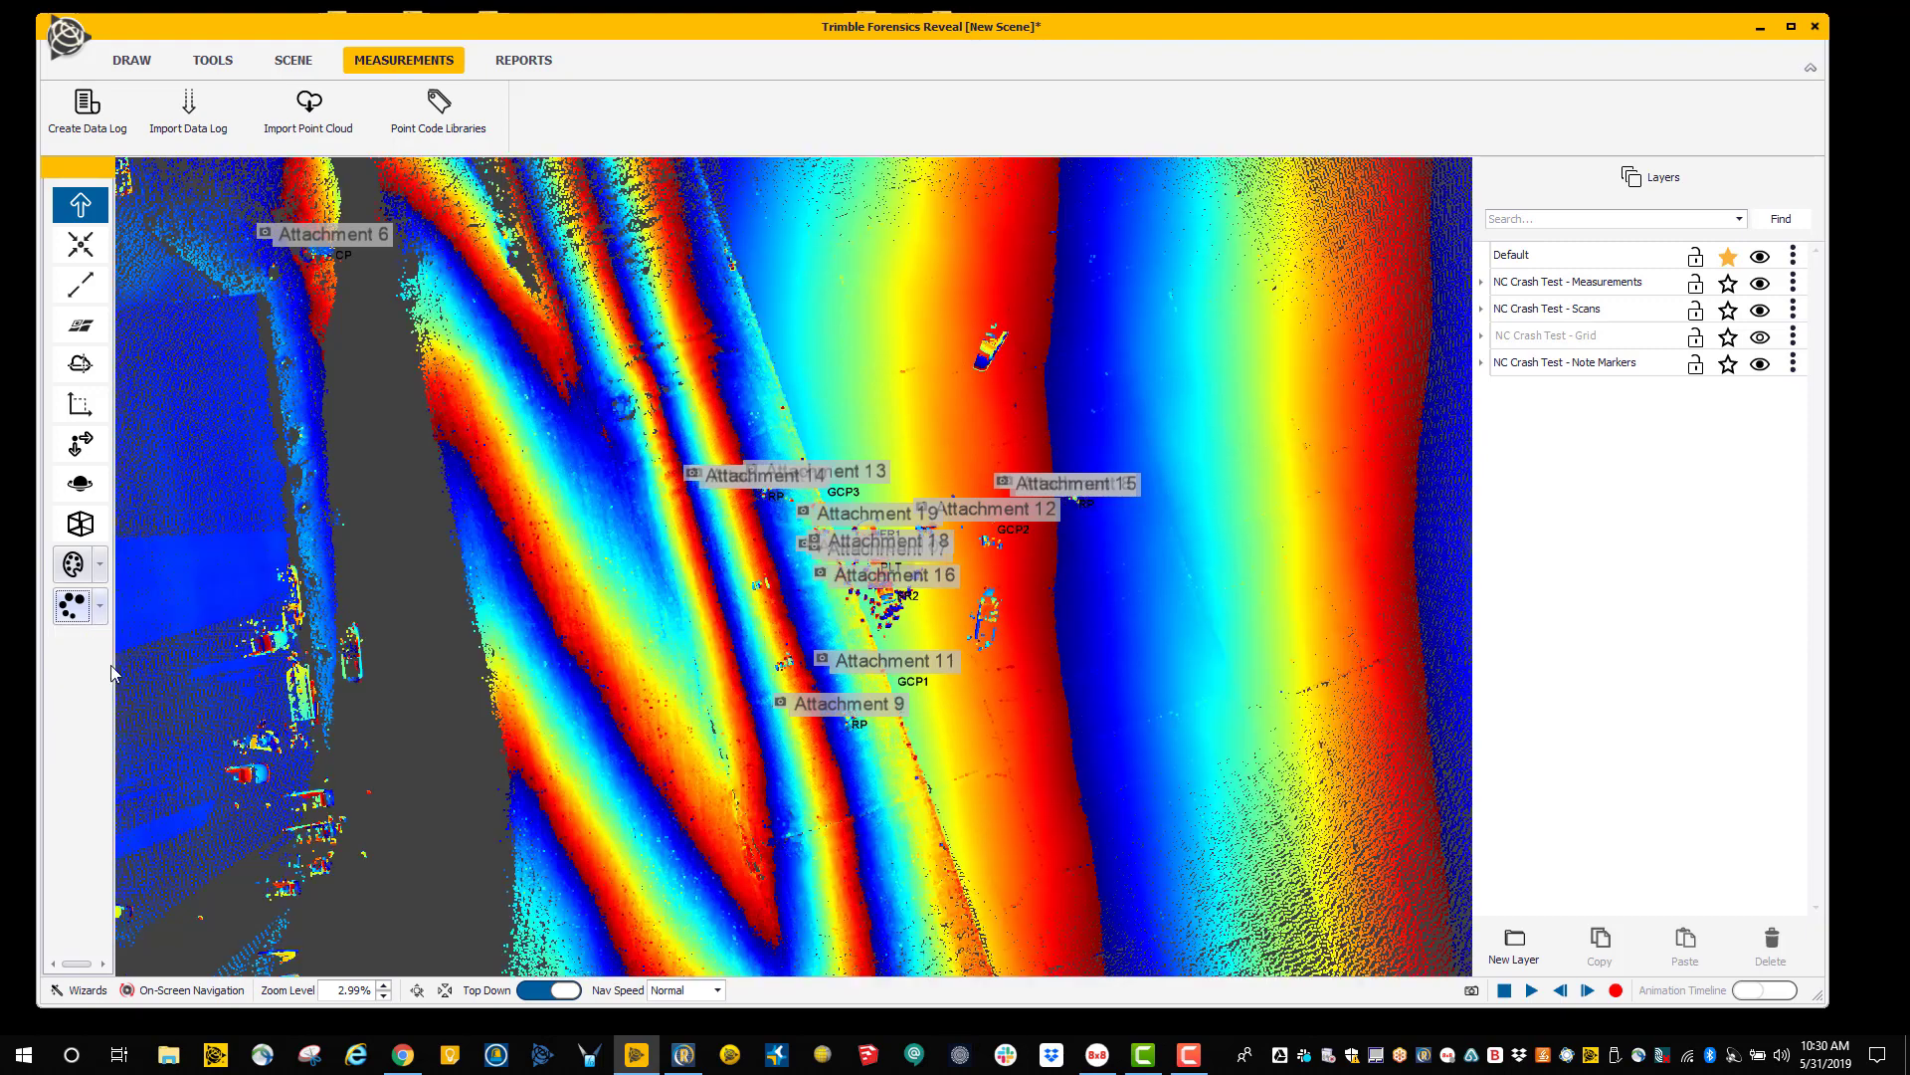
Set the point cloud to Gray Scaled Intensity with Medium point size and inspect the crash vehicles up close.
click(100, 564)
click(152, 623)
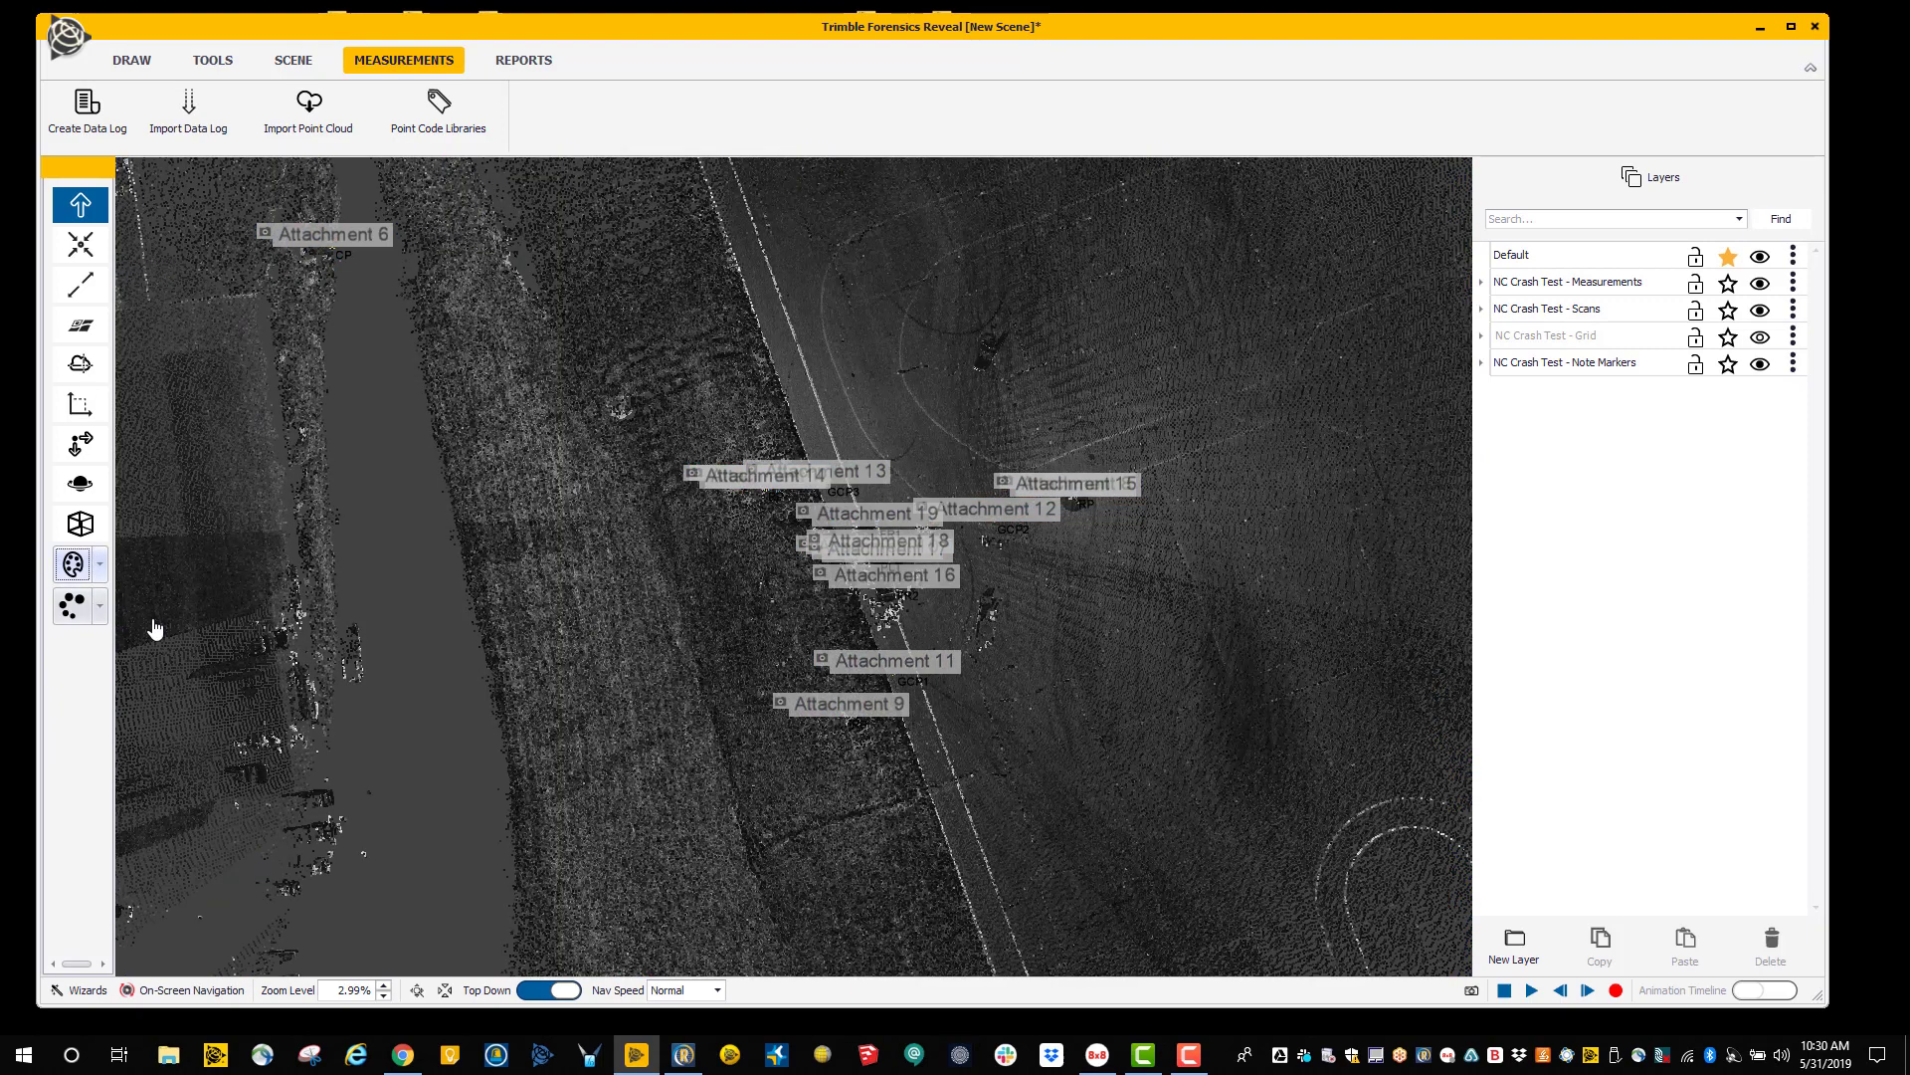
click(100, 605)
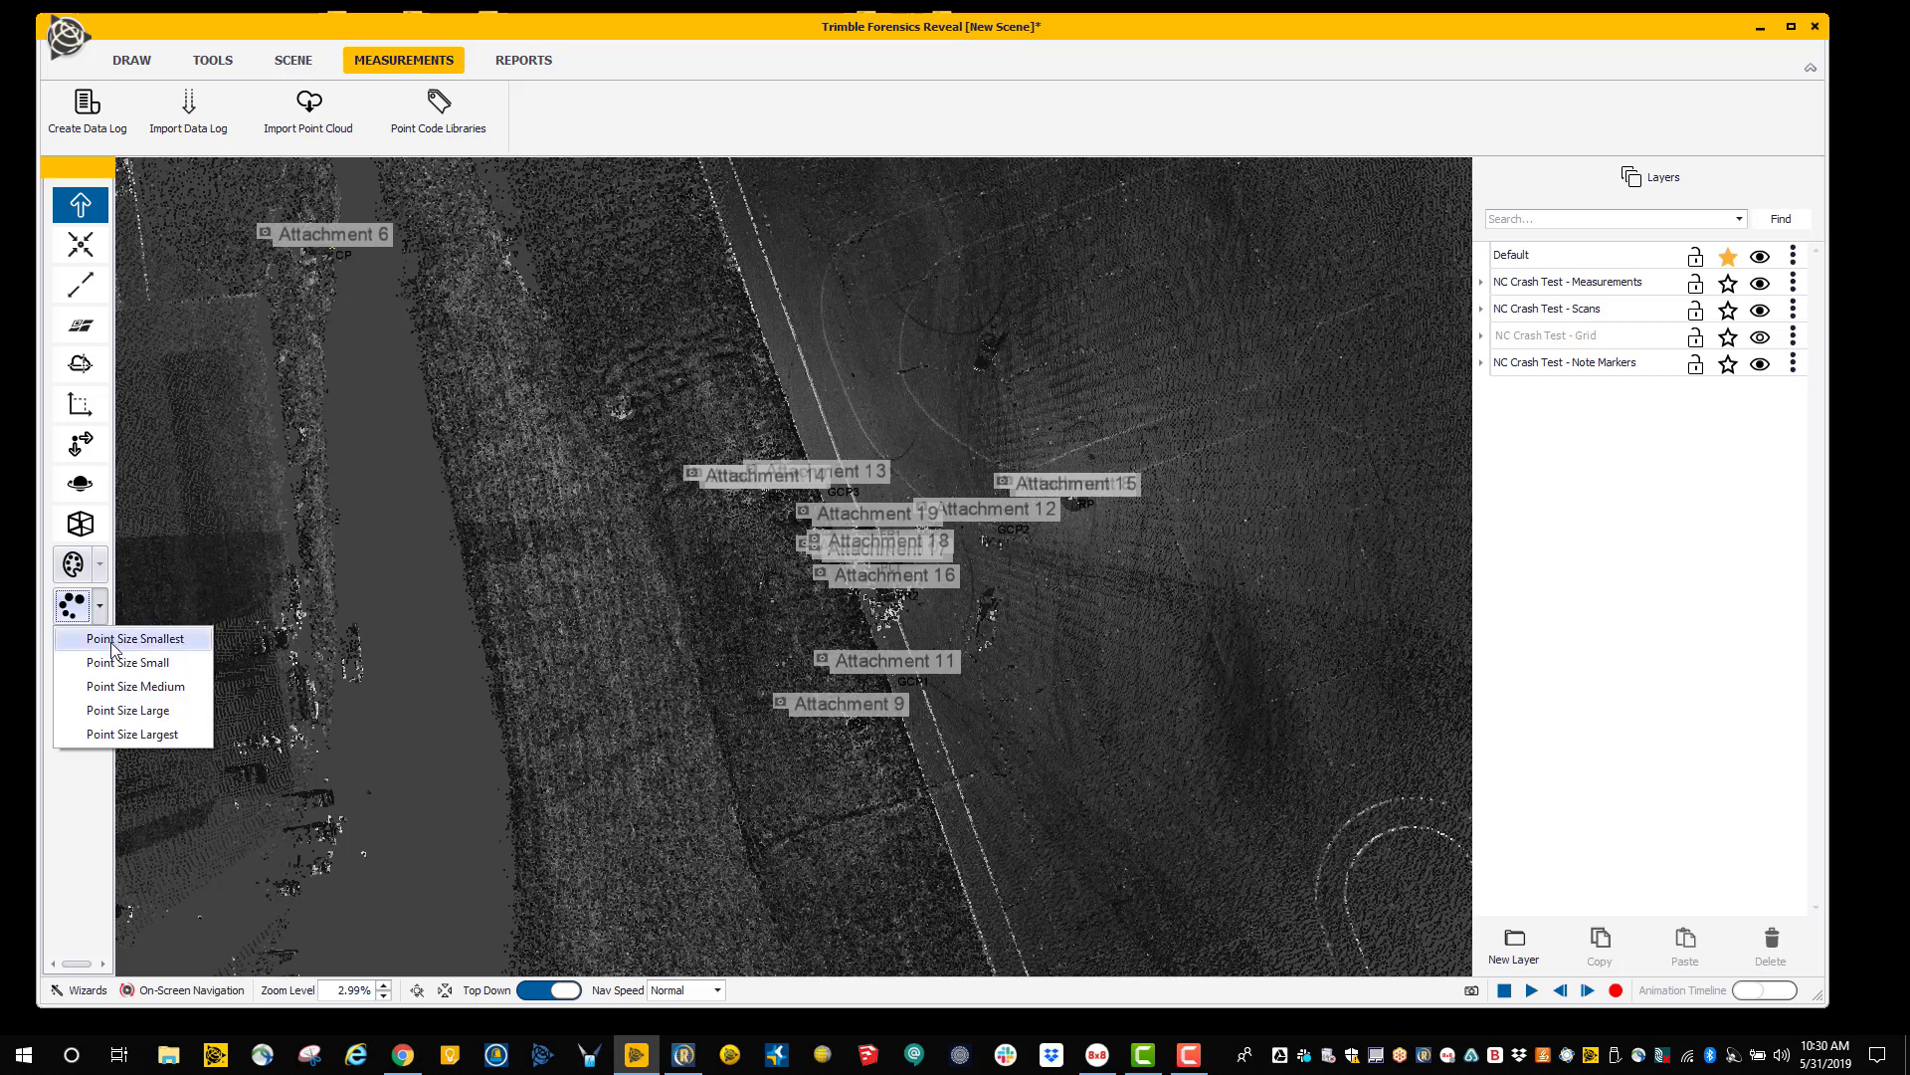
click(115, 687)
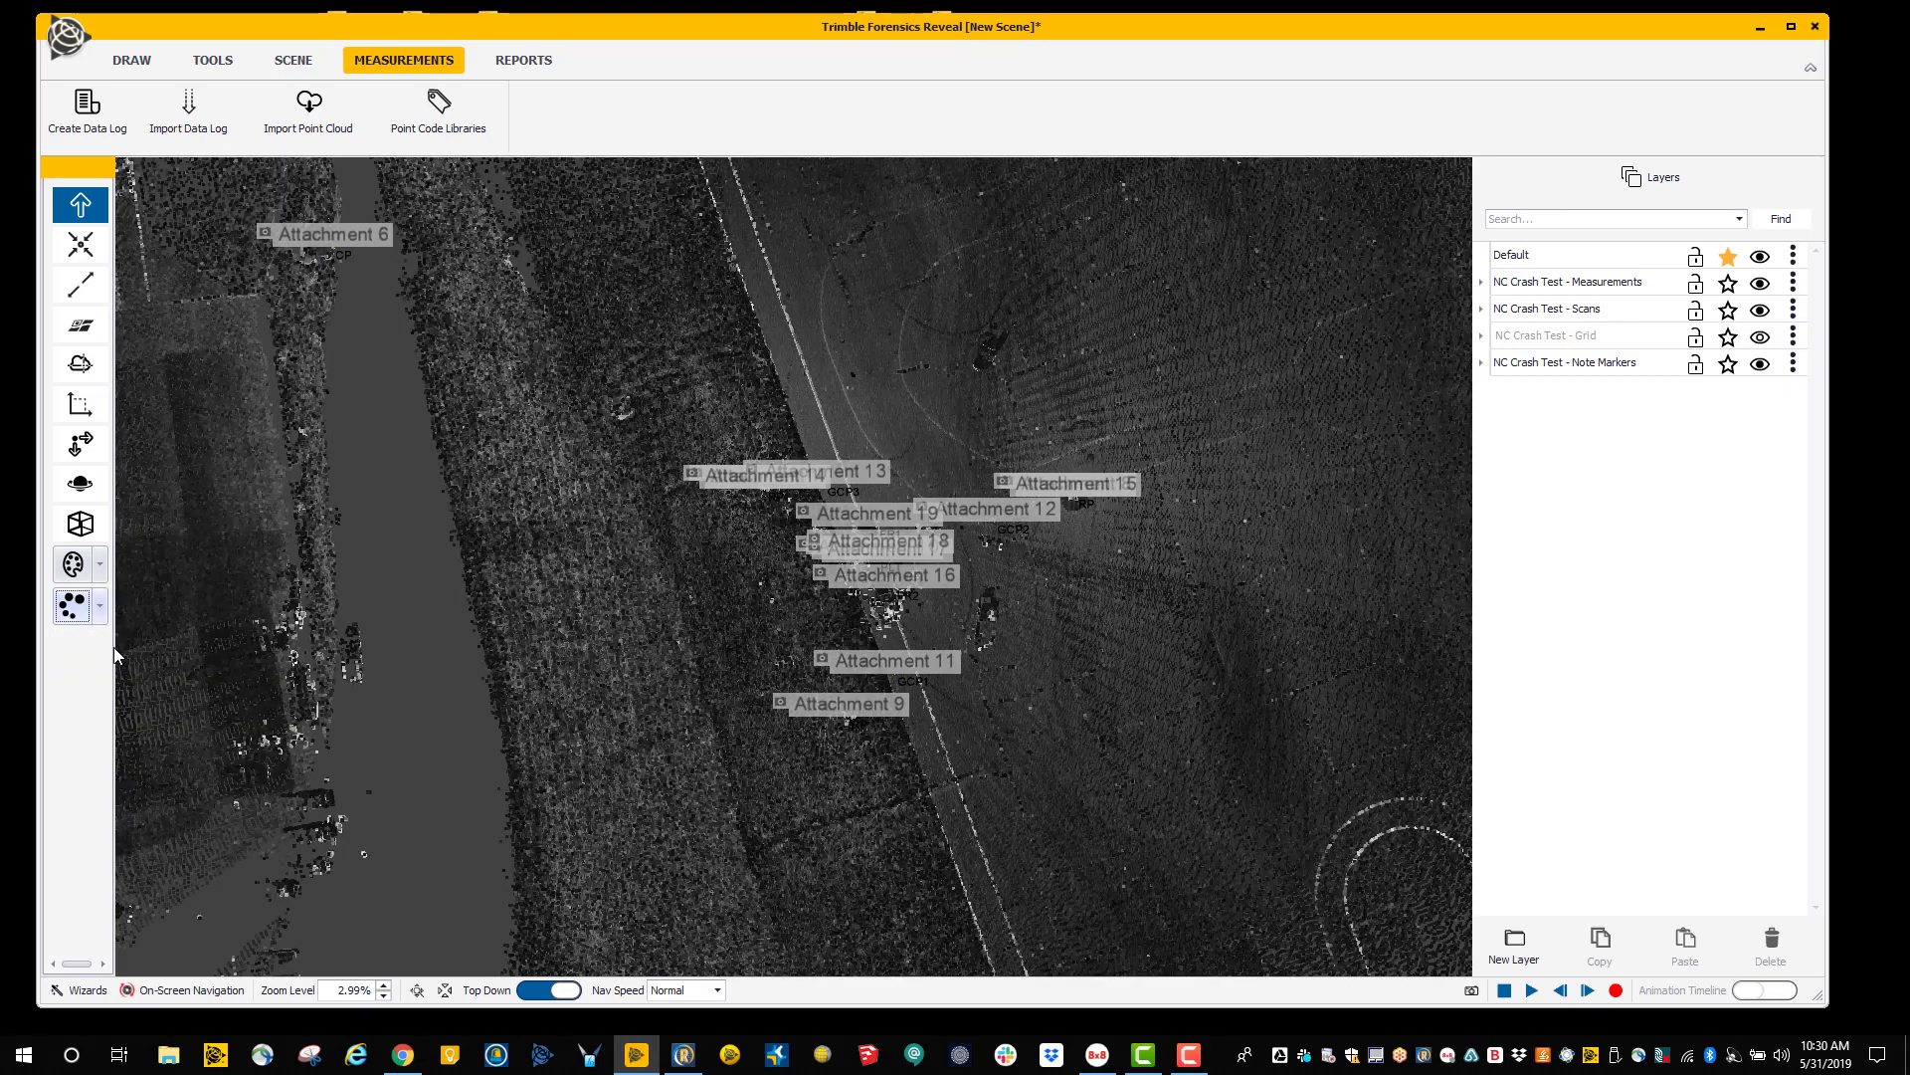
scroll(734, 569, up, 6)
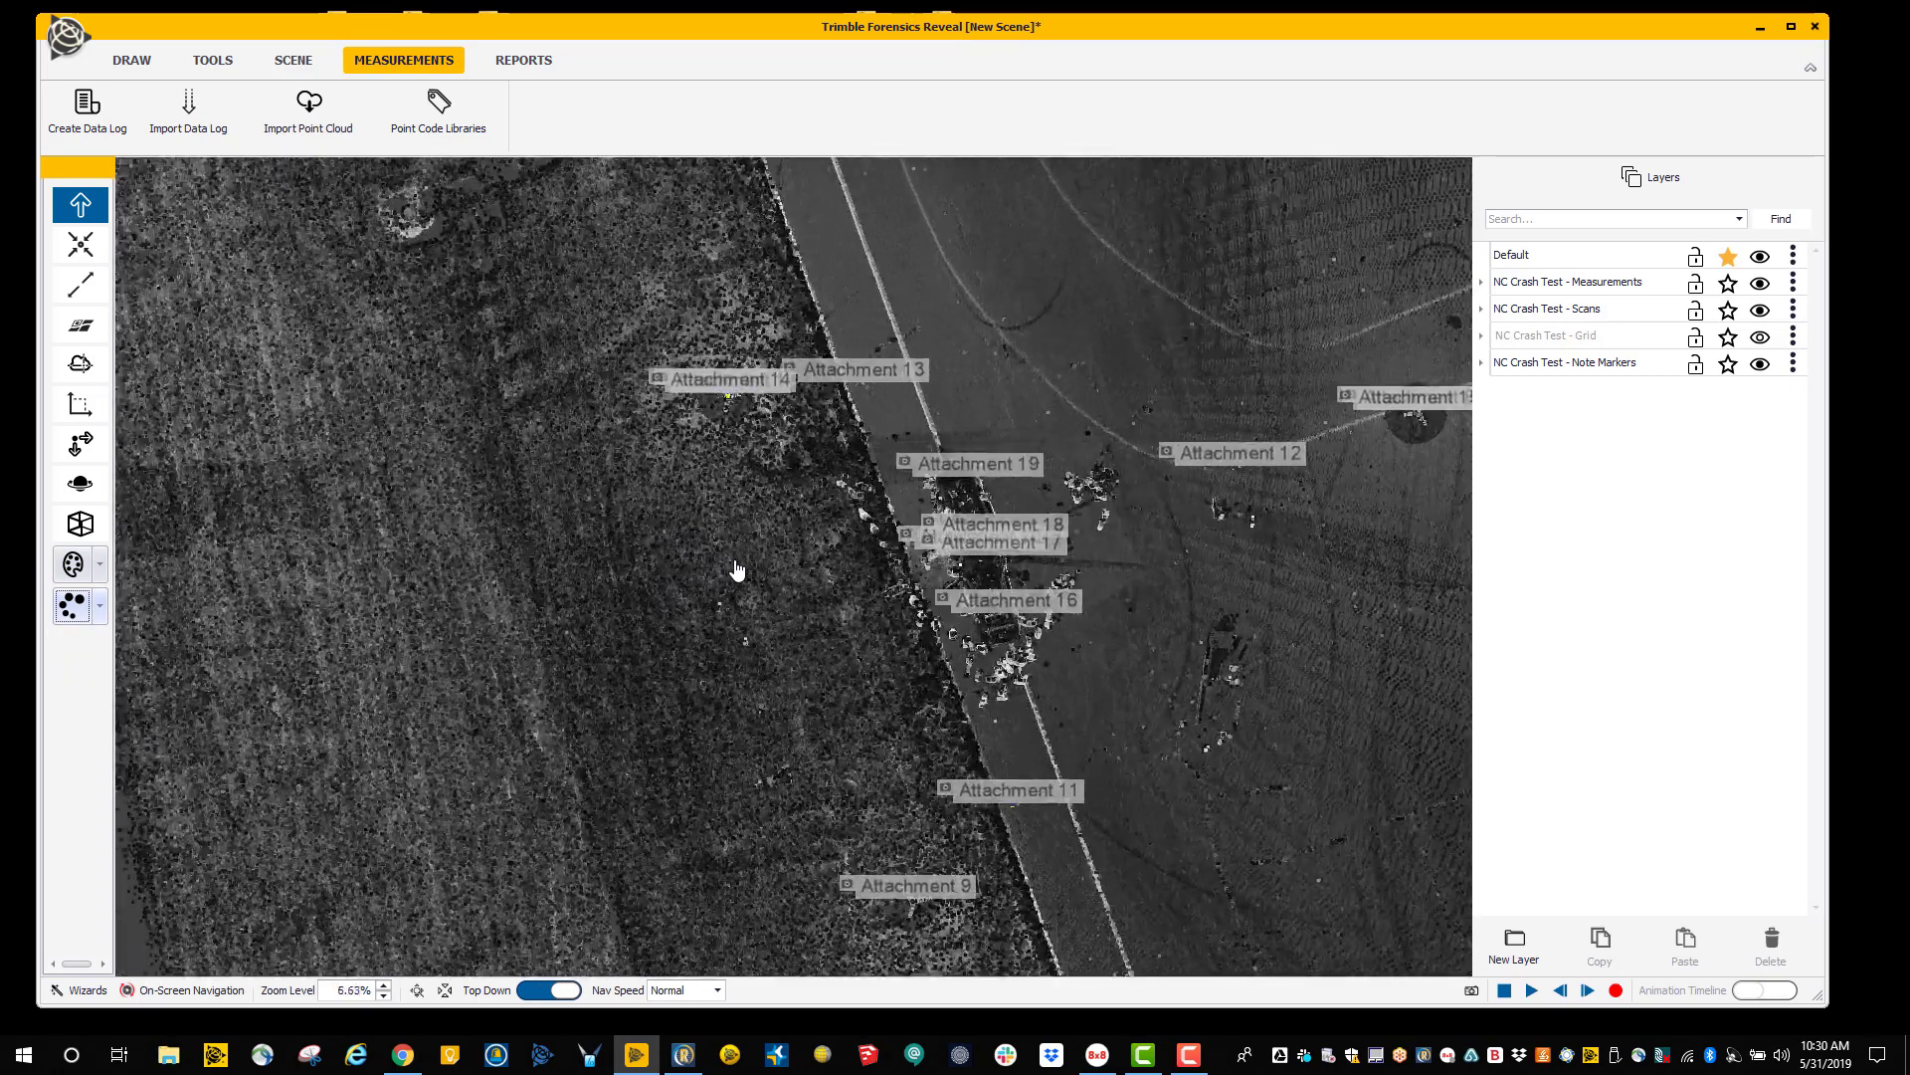
scroll(652, 629, up, 5)
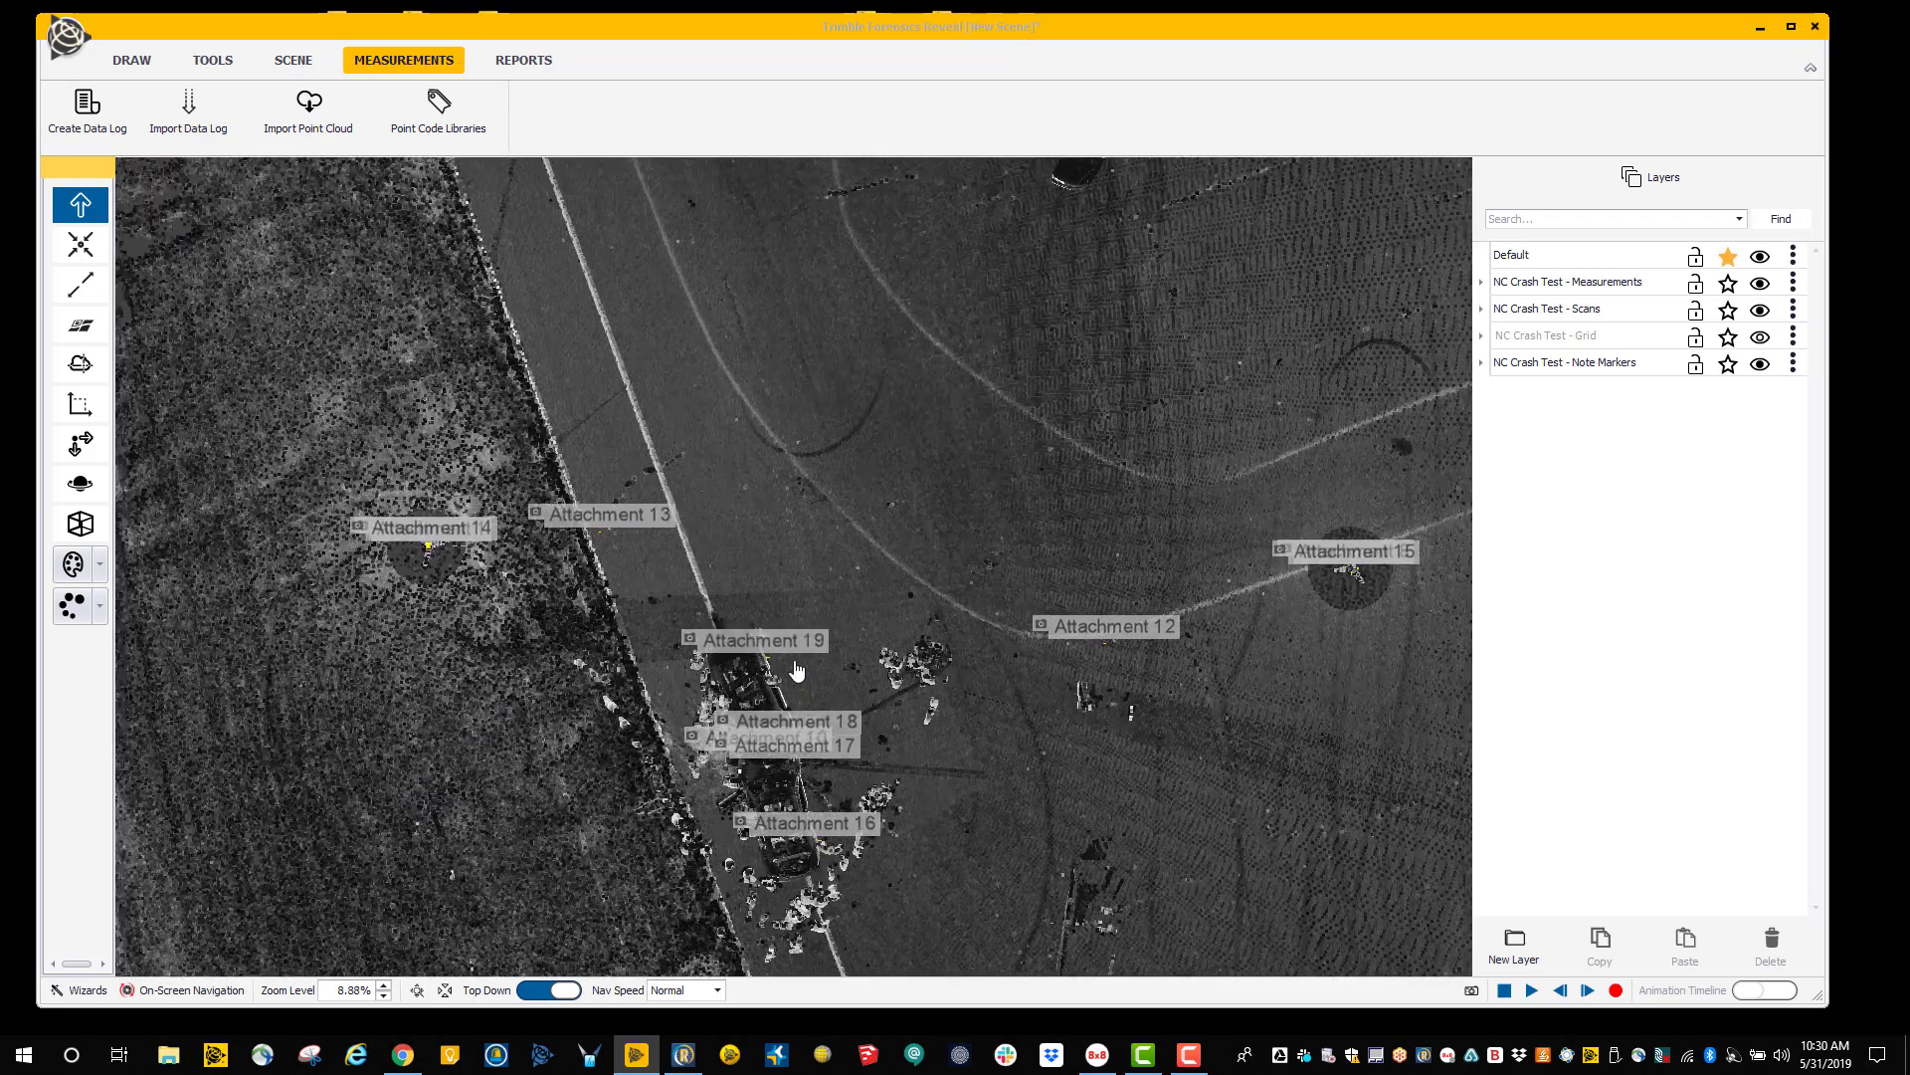
middle_drag(764, 441, 763, 346)
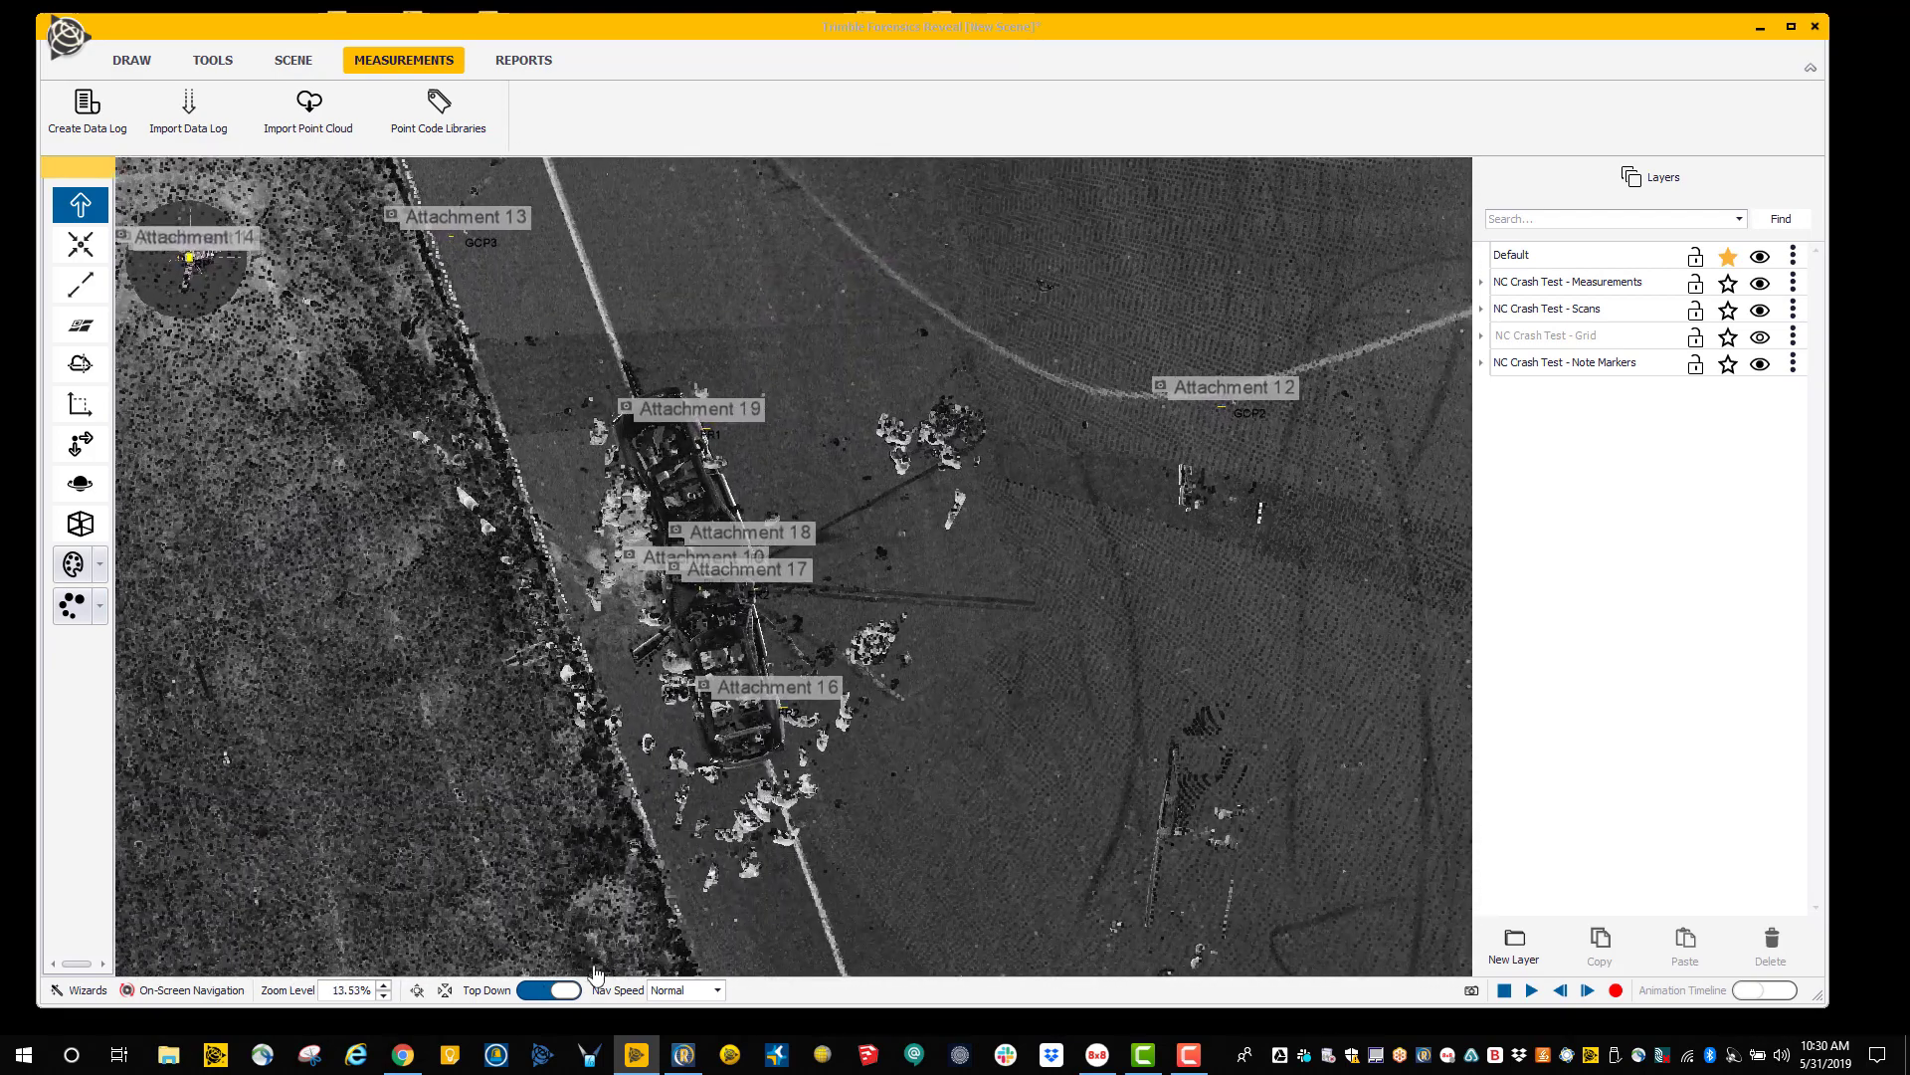
Turn off the top-down view, orient the 3D scene toward the crash site and preview the Attachment 7 photo.
click(543, 991)
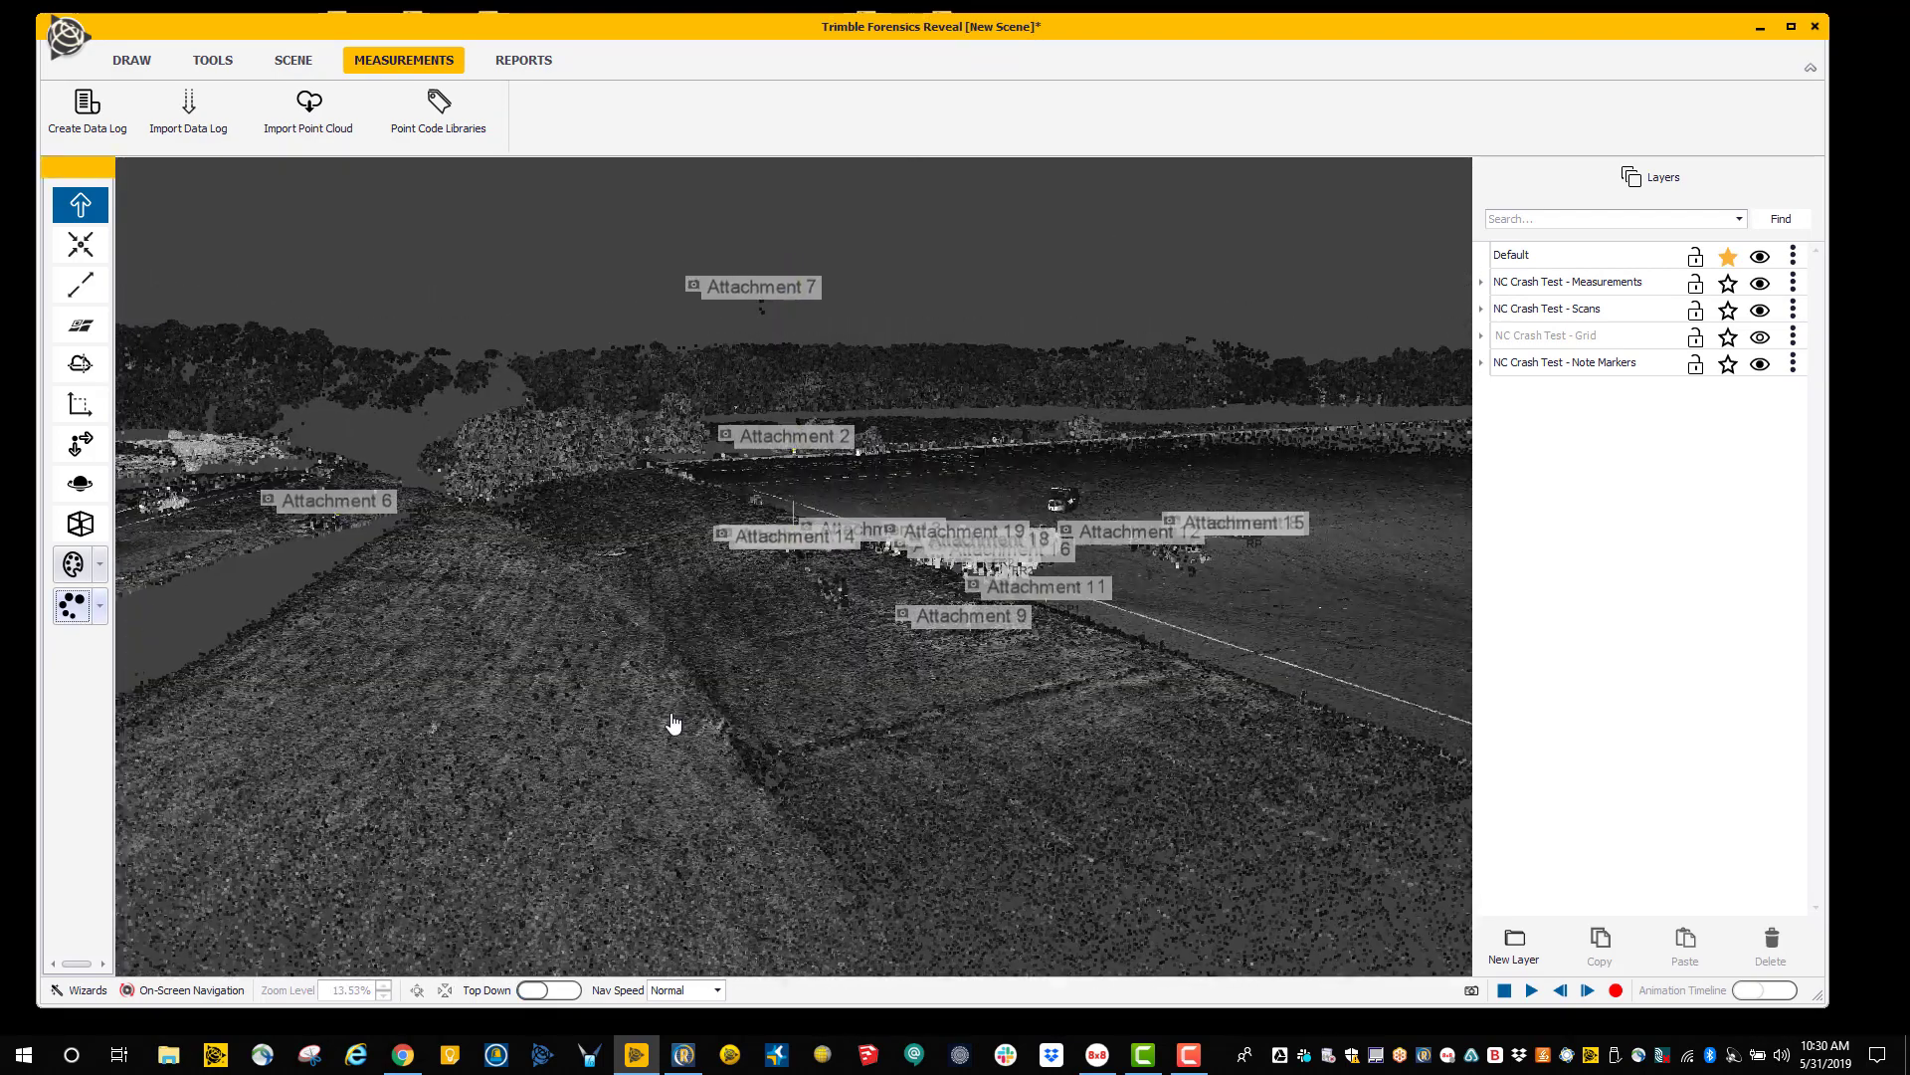
middle_drag(824, 719, 1239, 812)
middle_drag(781, 752, 1199, 717)
middle_drag(875, 723, 654, 597)
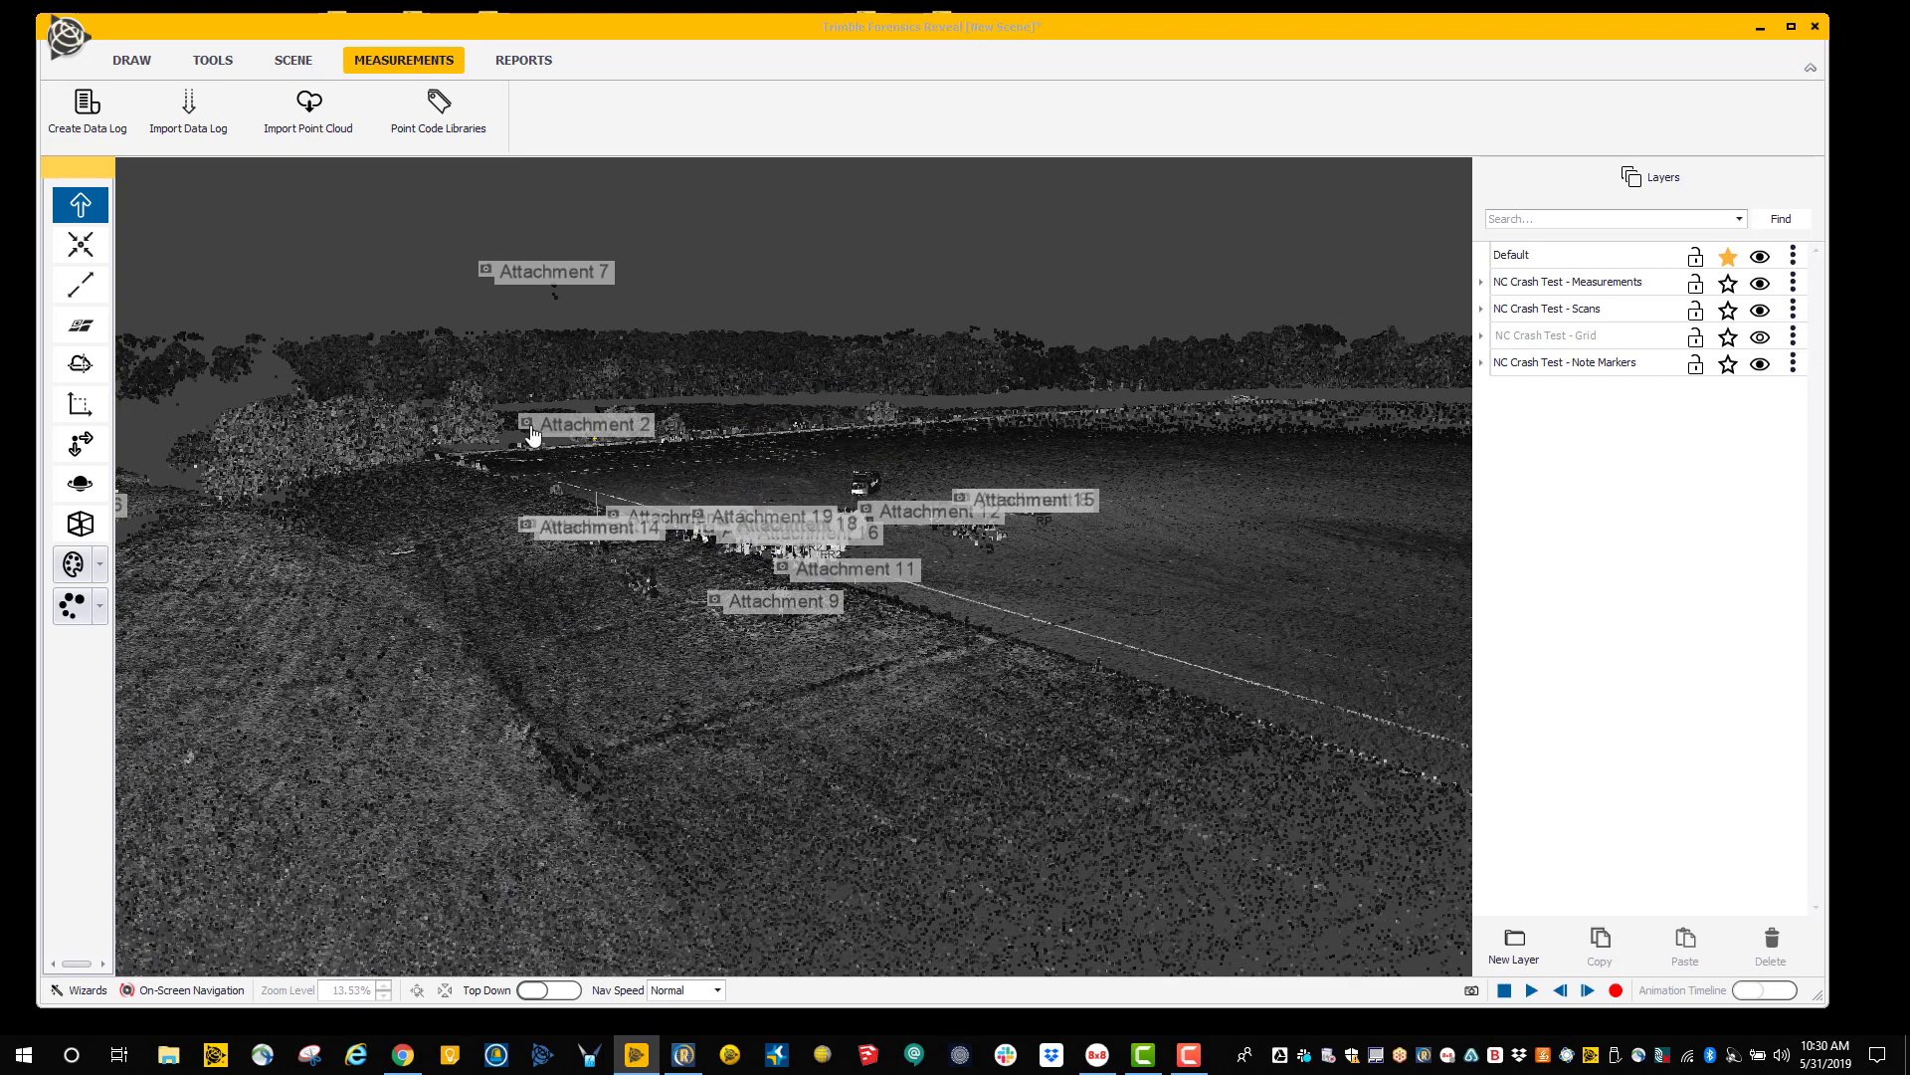
mouse_move(544, 288)
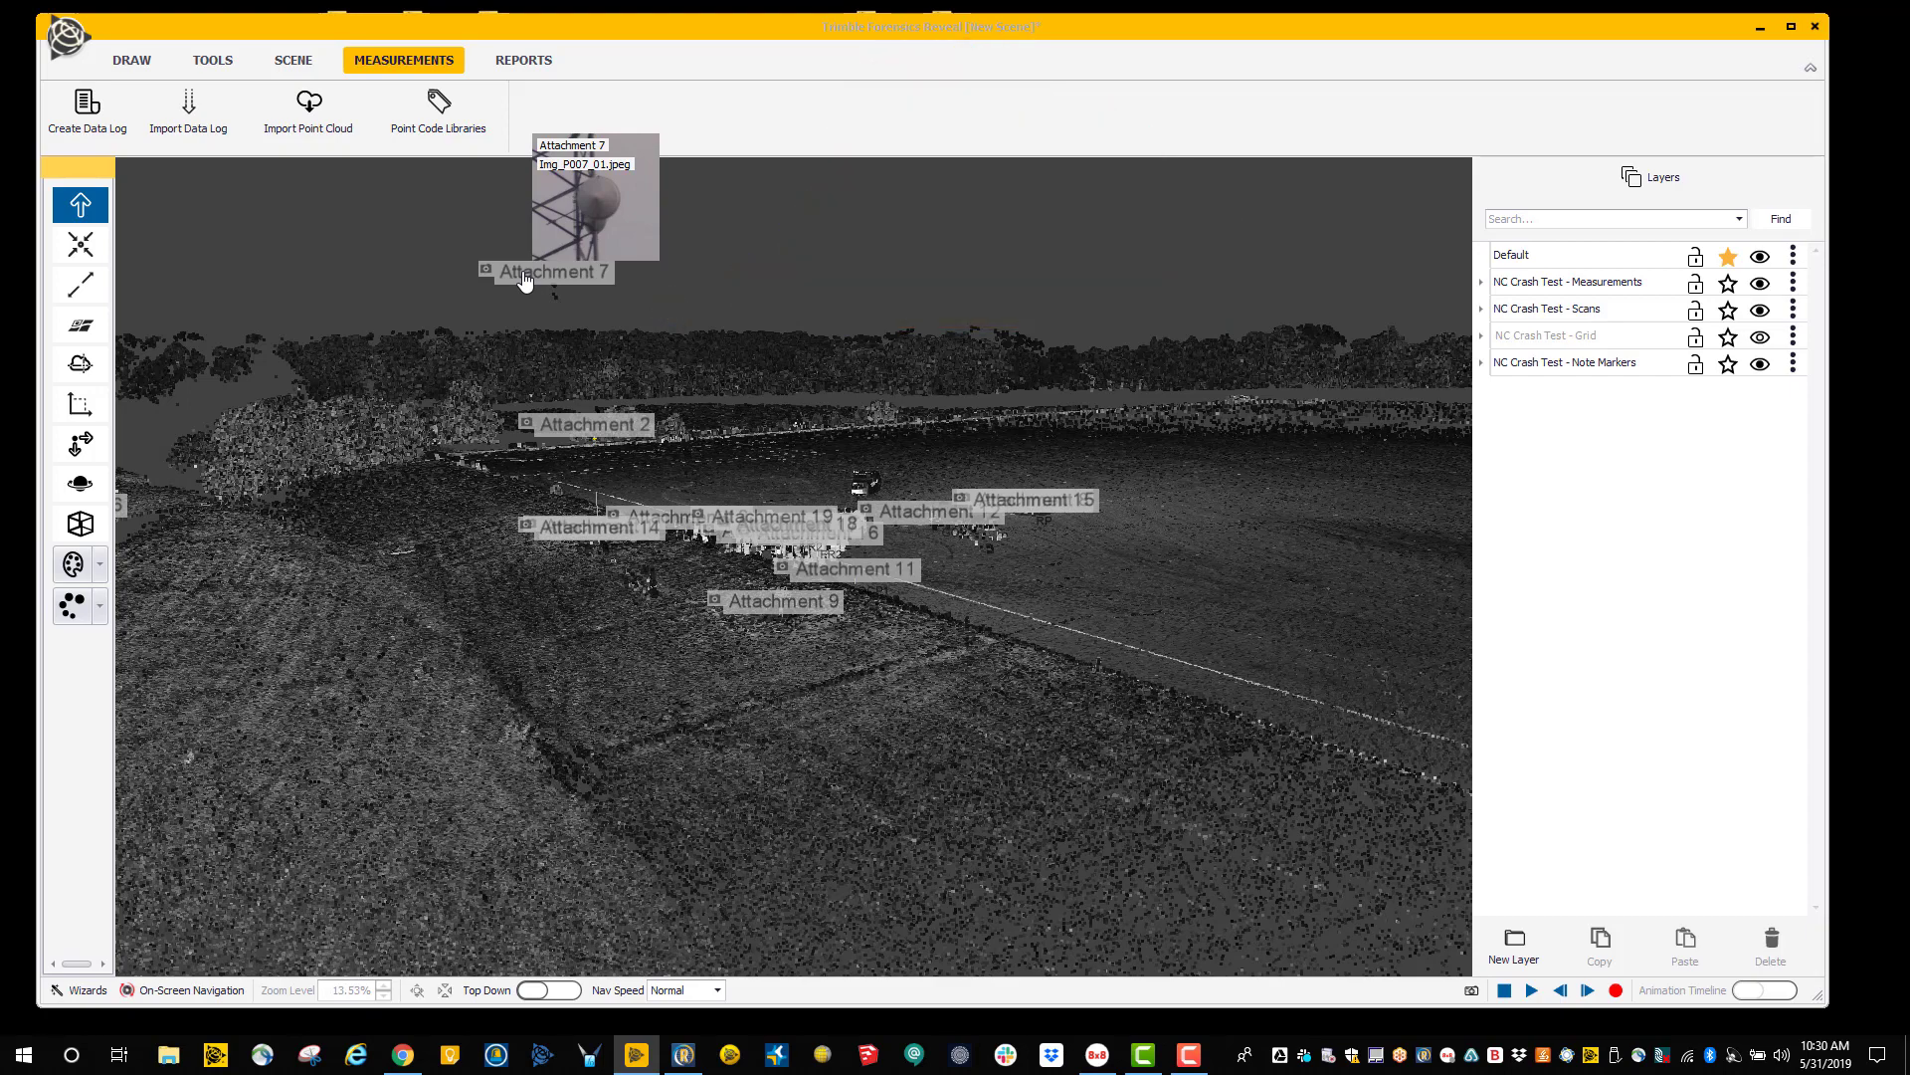
Display the point cloud in True Color in the 3D view.
scroll(592, 367, up, 1)
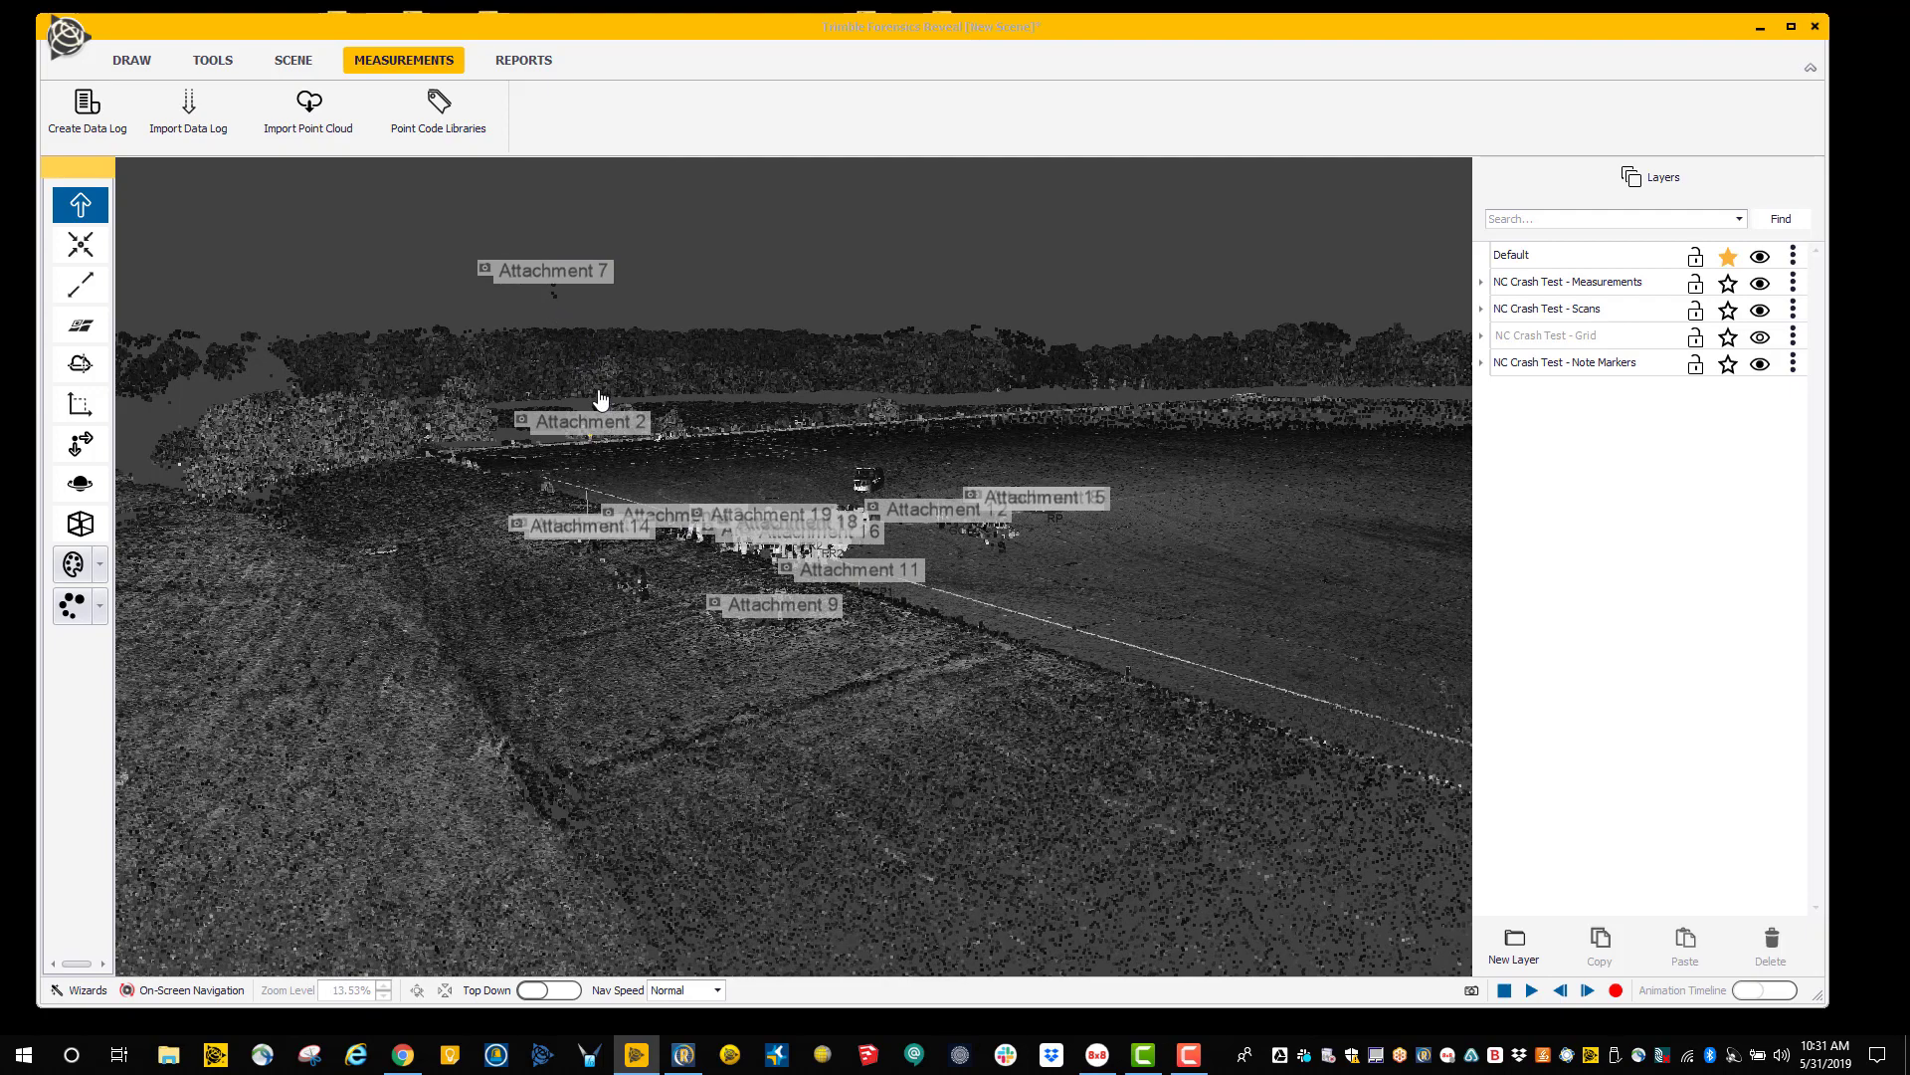
scroll(600, 399, down, 1)
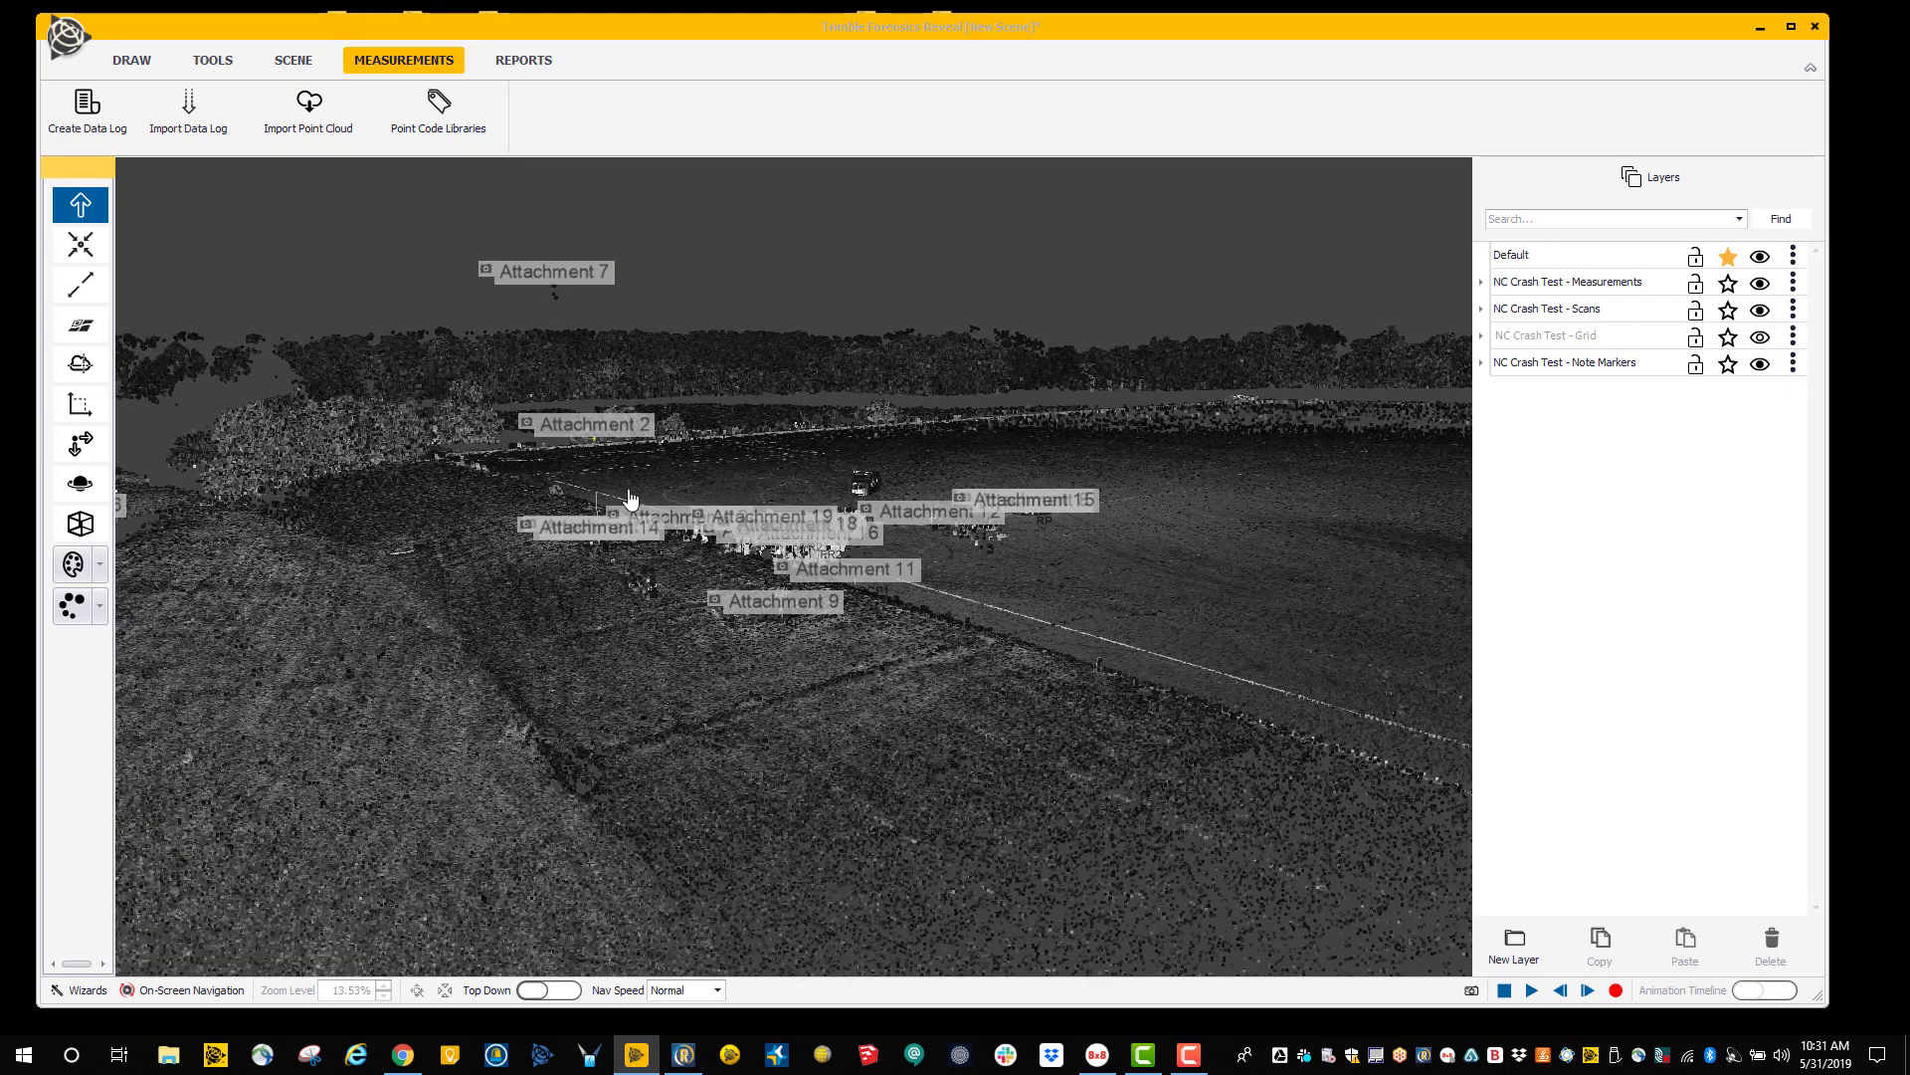
click(100, 567)
click(119, 593)
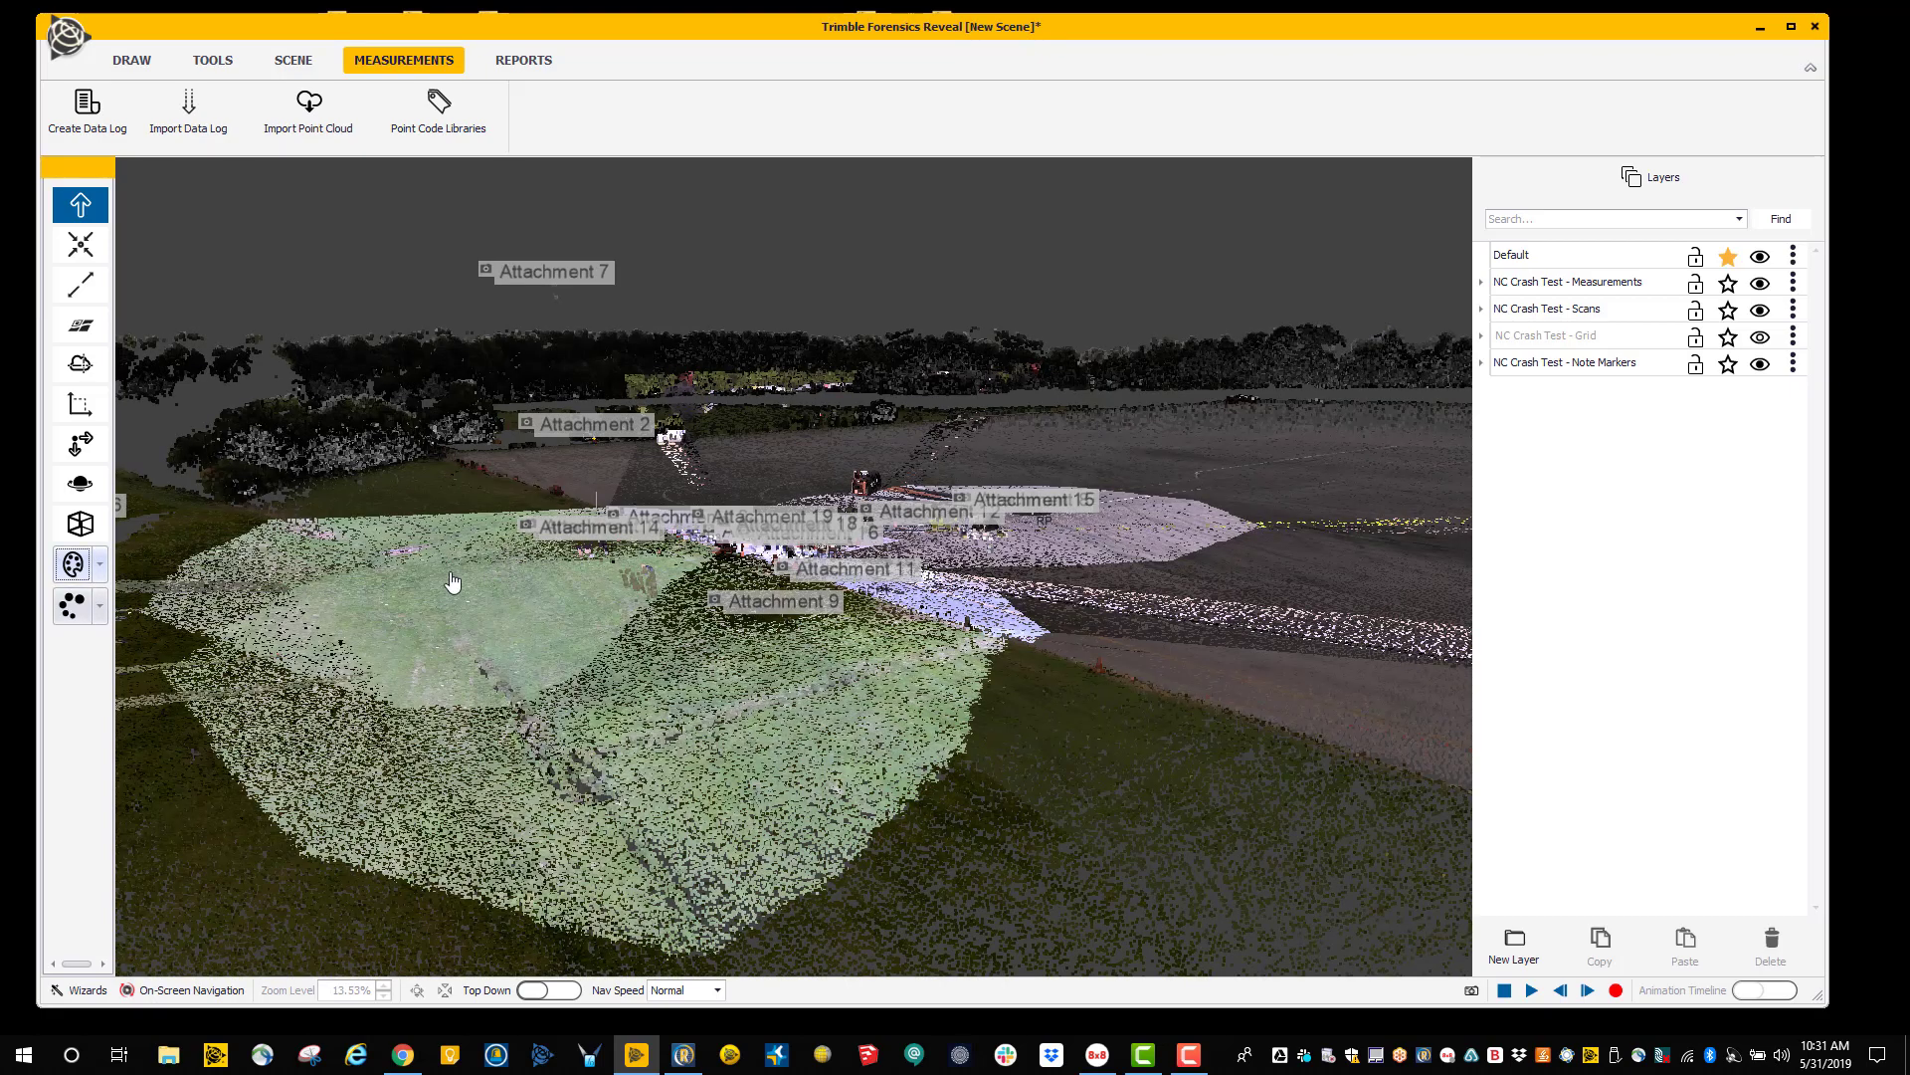
Examine the crowd, cones and roadway at the crash site in the True Color point cloud in 3D.
drag(452, 587, 776, 549)
scroll(670, 587, up, 10)
scroll(787, 545, up, 5)
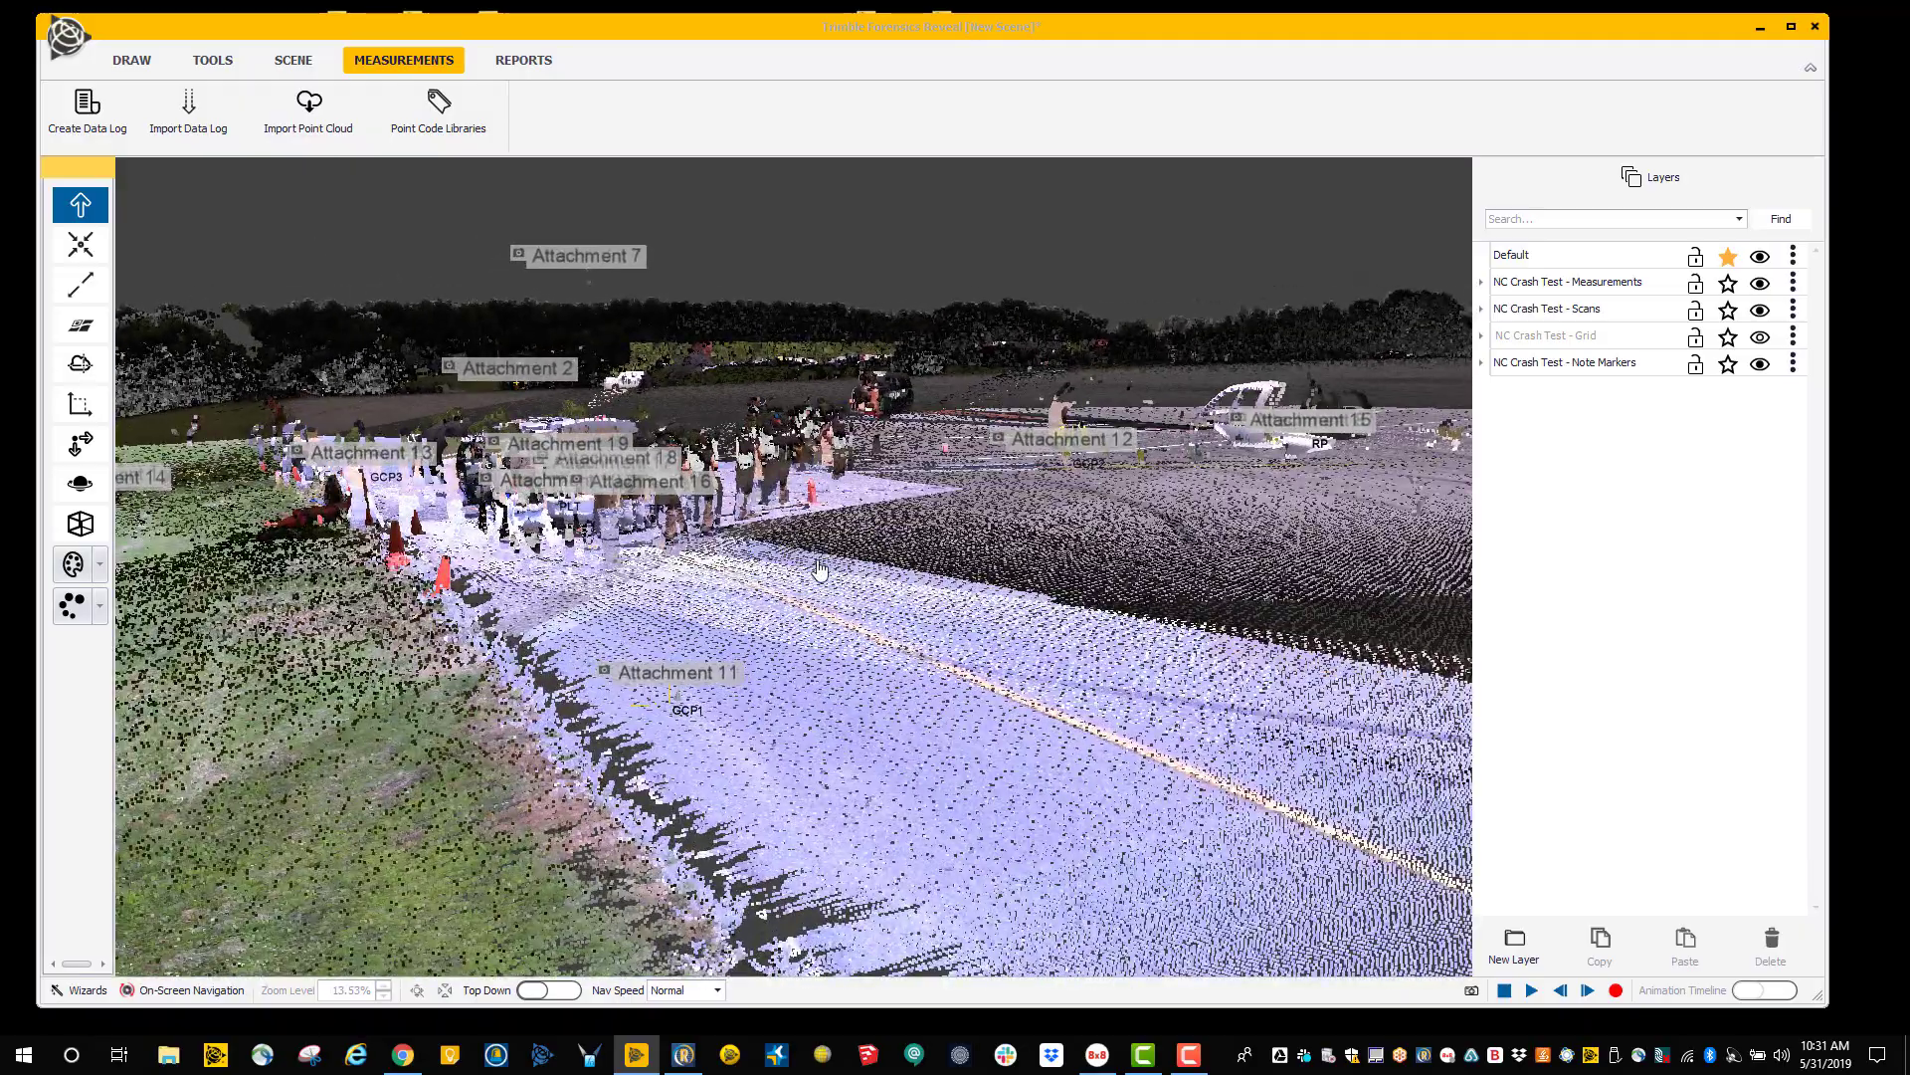
scroll(819, 569, down, 3)
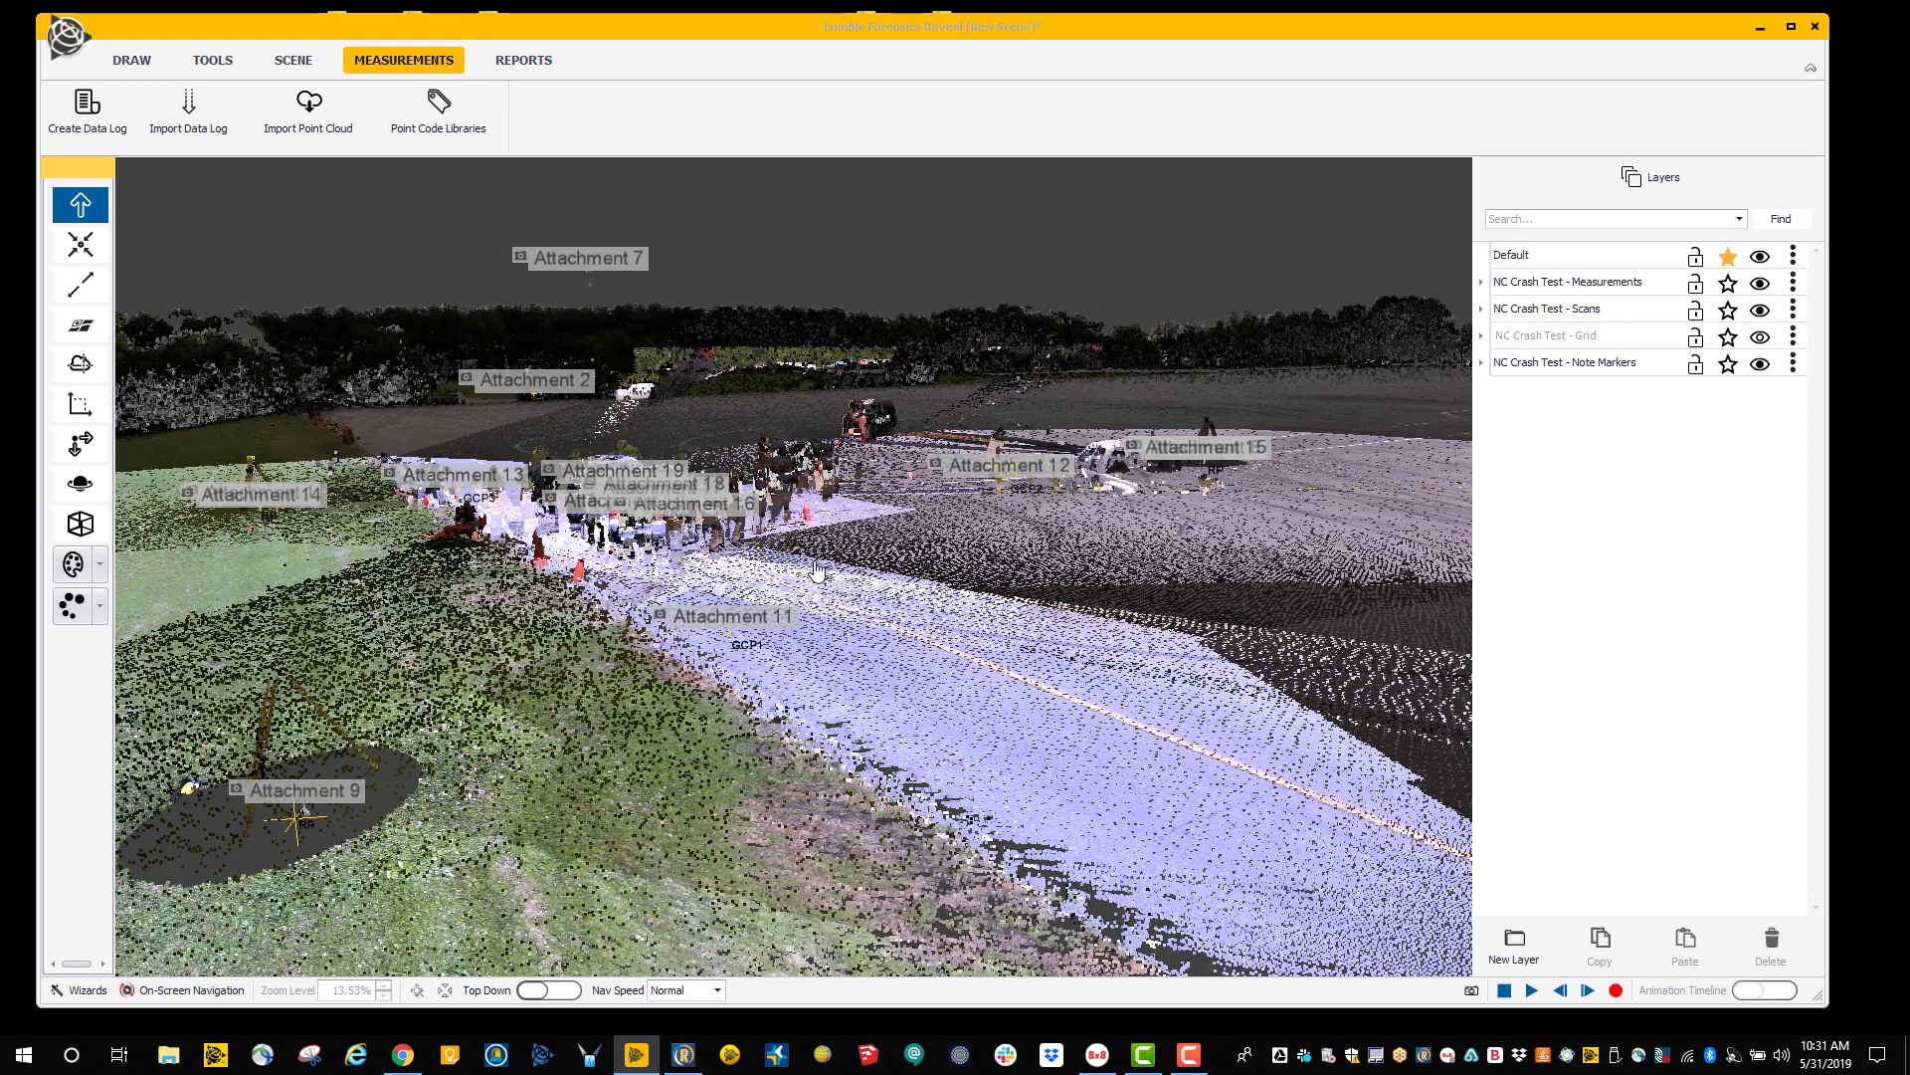
drag(819, 576, 684, 563)
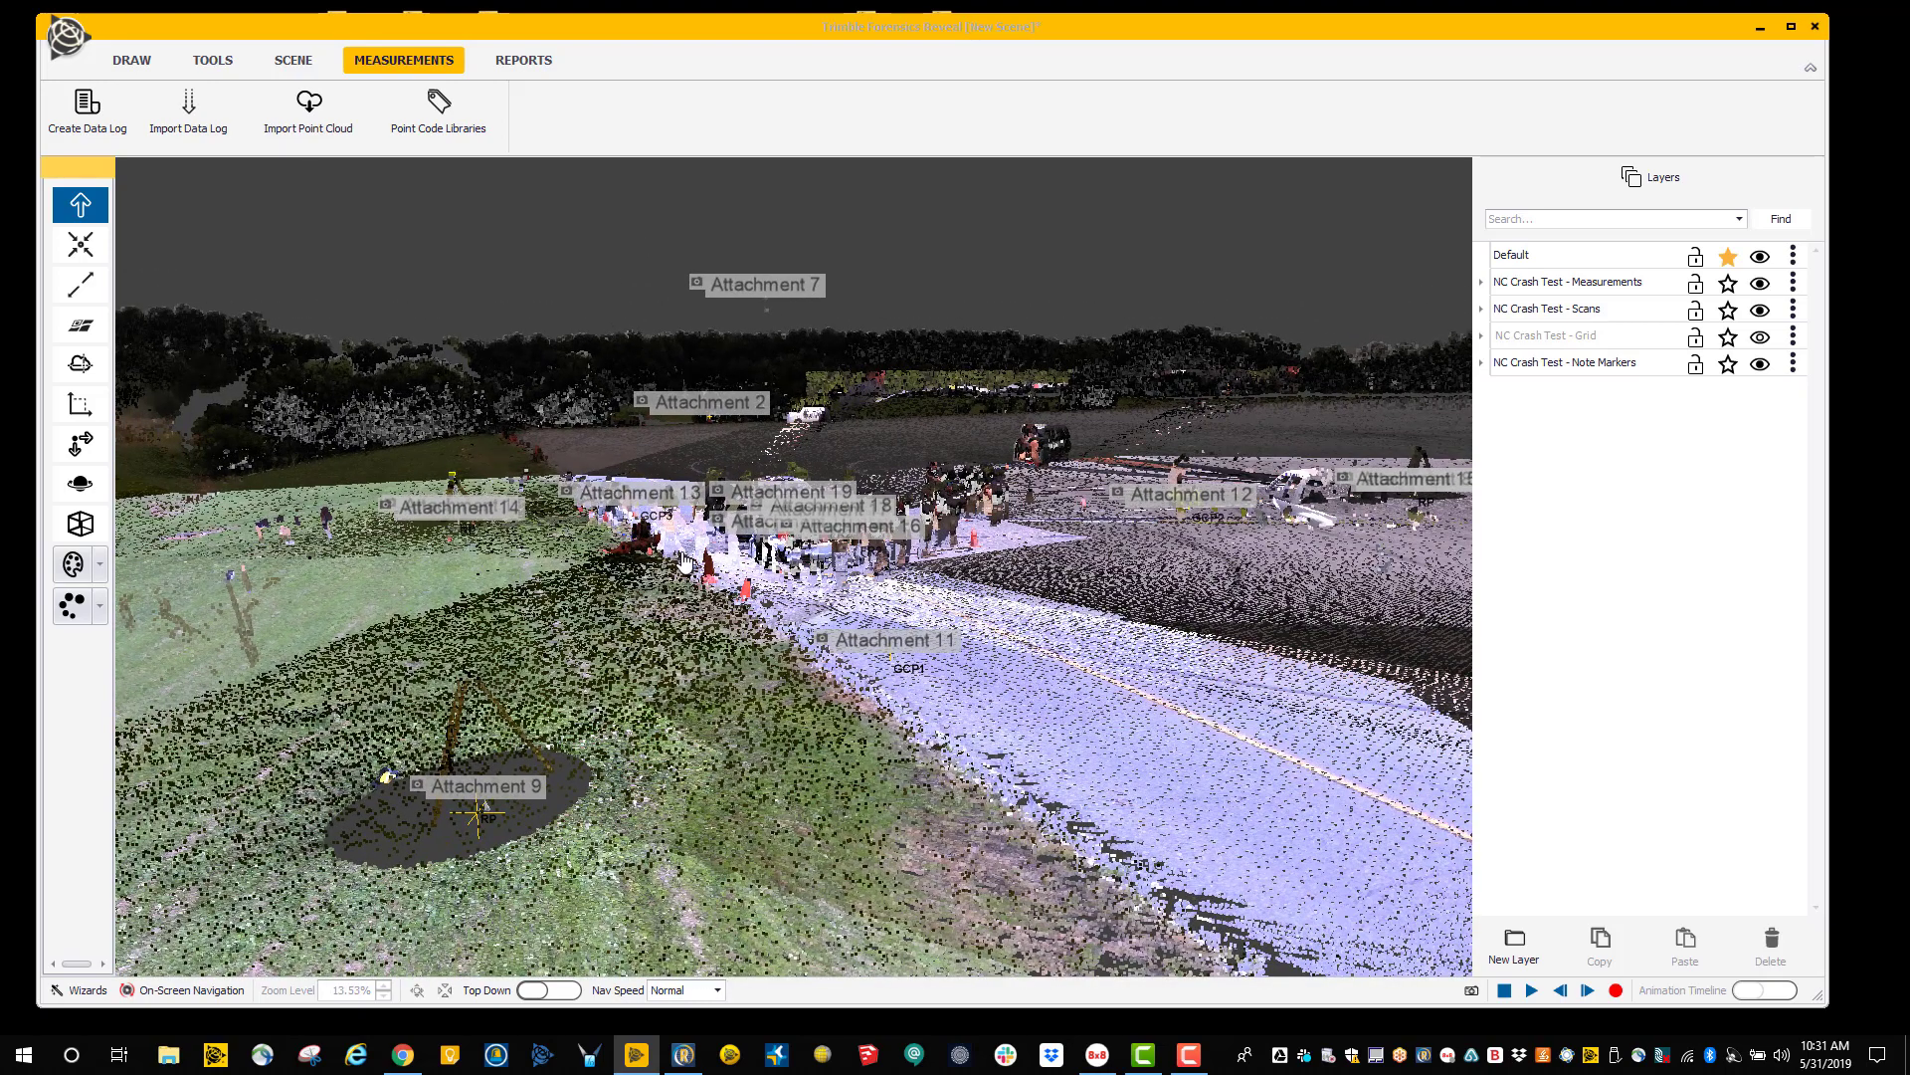
Minimize Reveal, switch to Trimble RealWorks Forensics and load NC Crash Test (0).jxl from the desktop.
click(1760, 29)
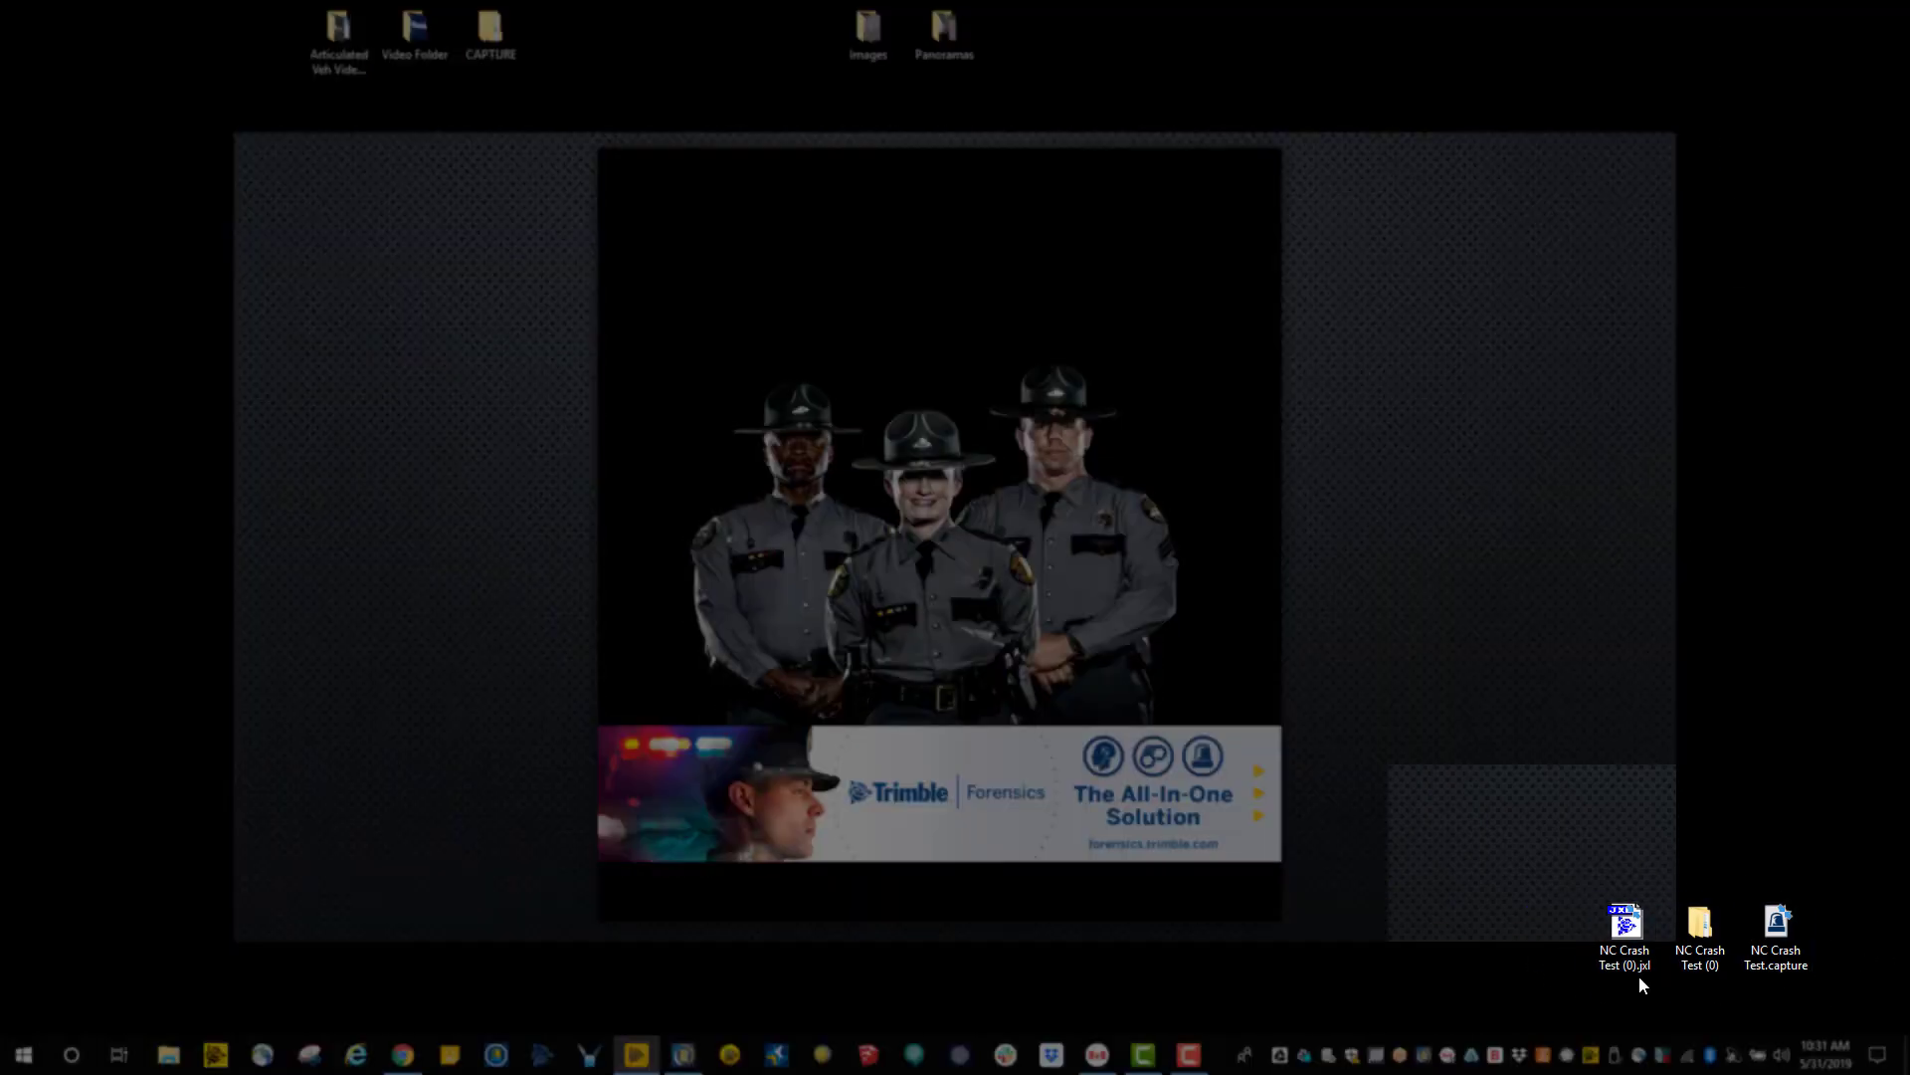
click(682, 1057)
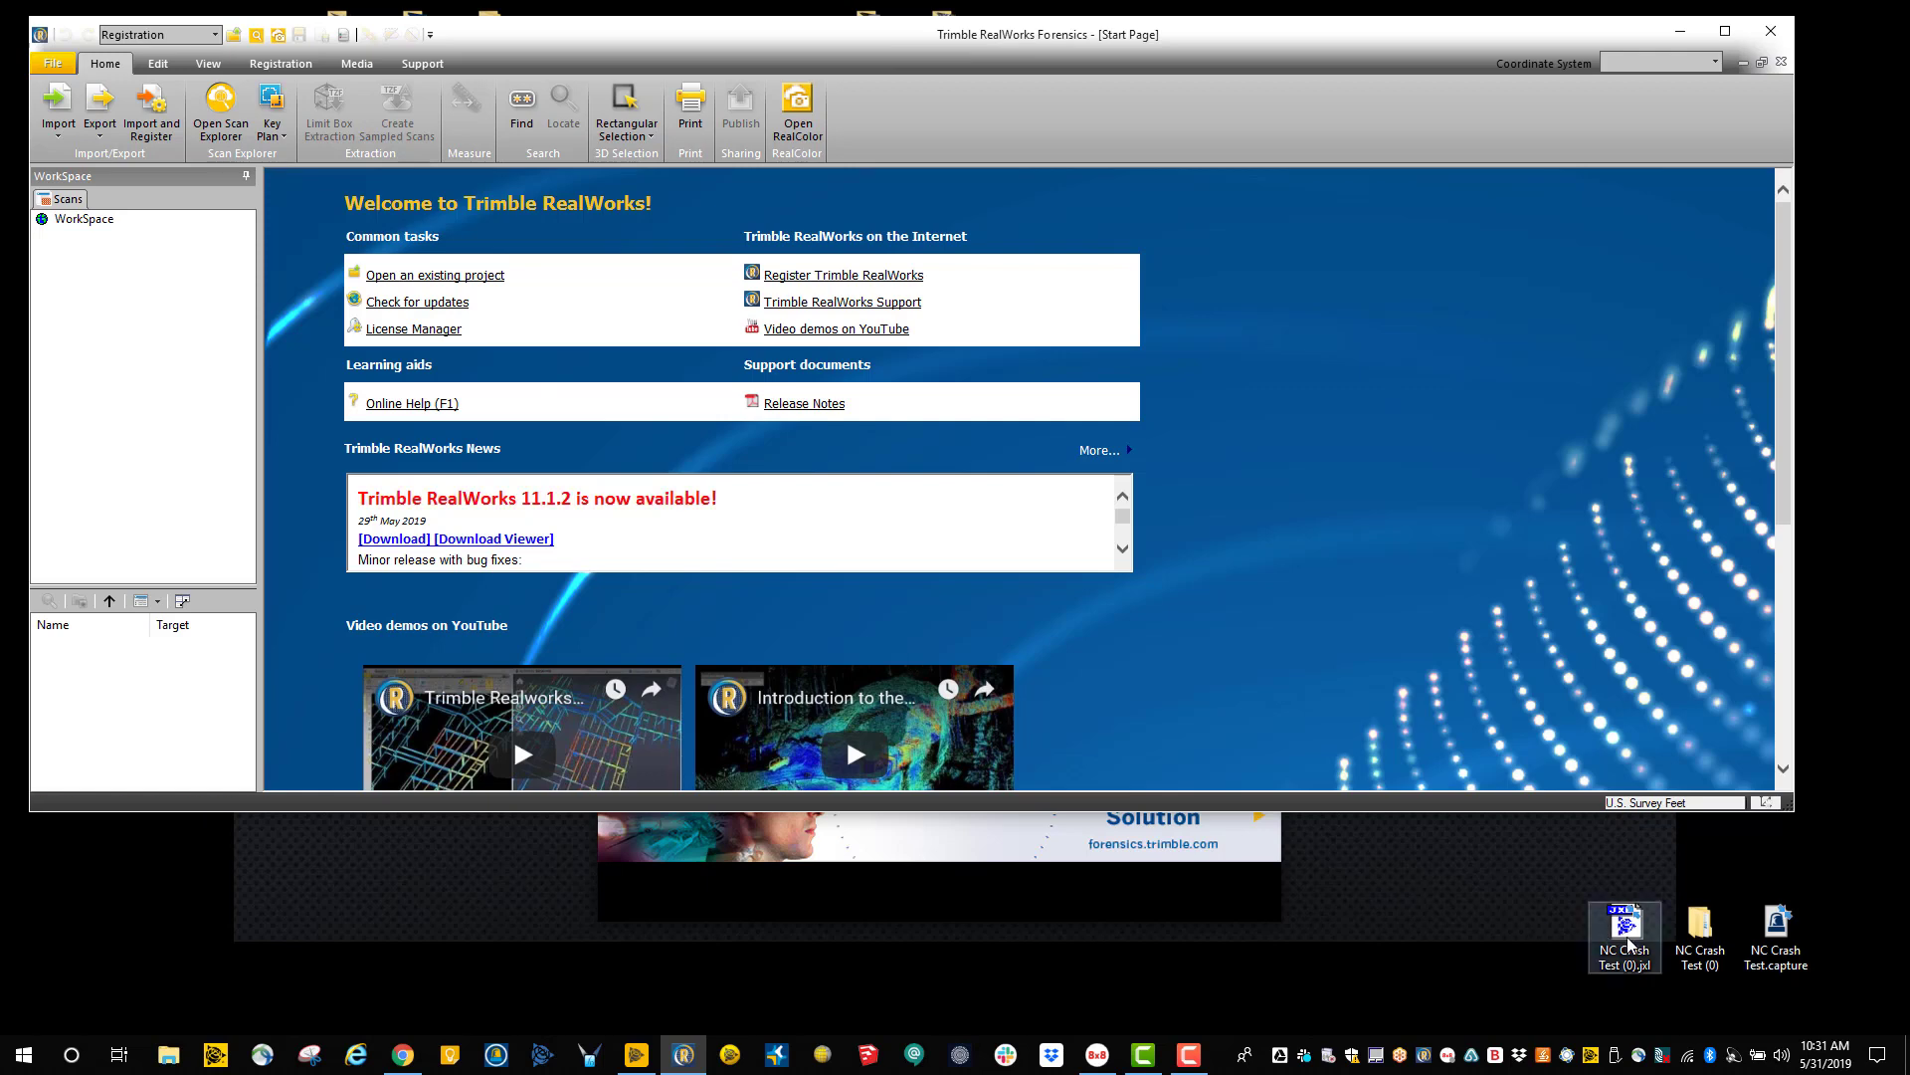
drag(1627, 943, 1319, 607)
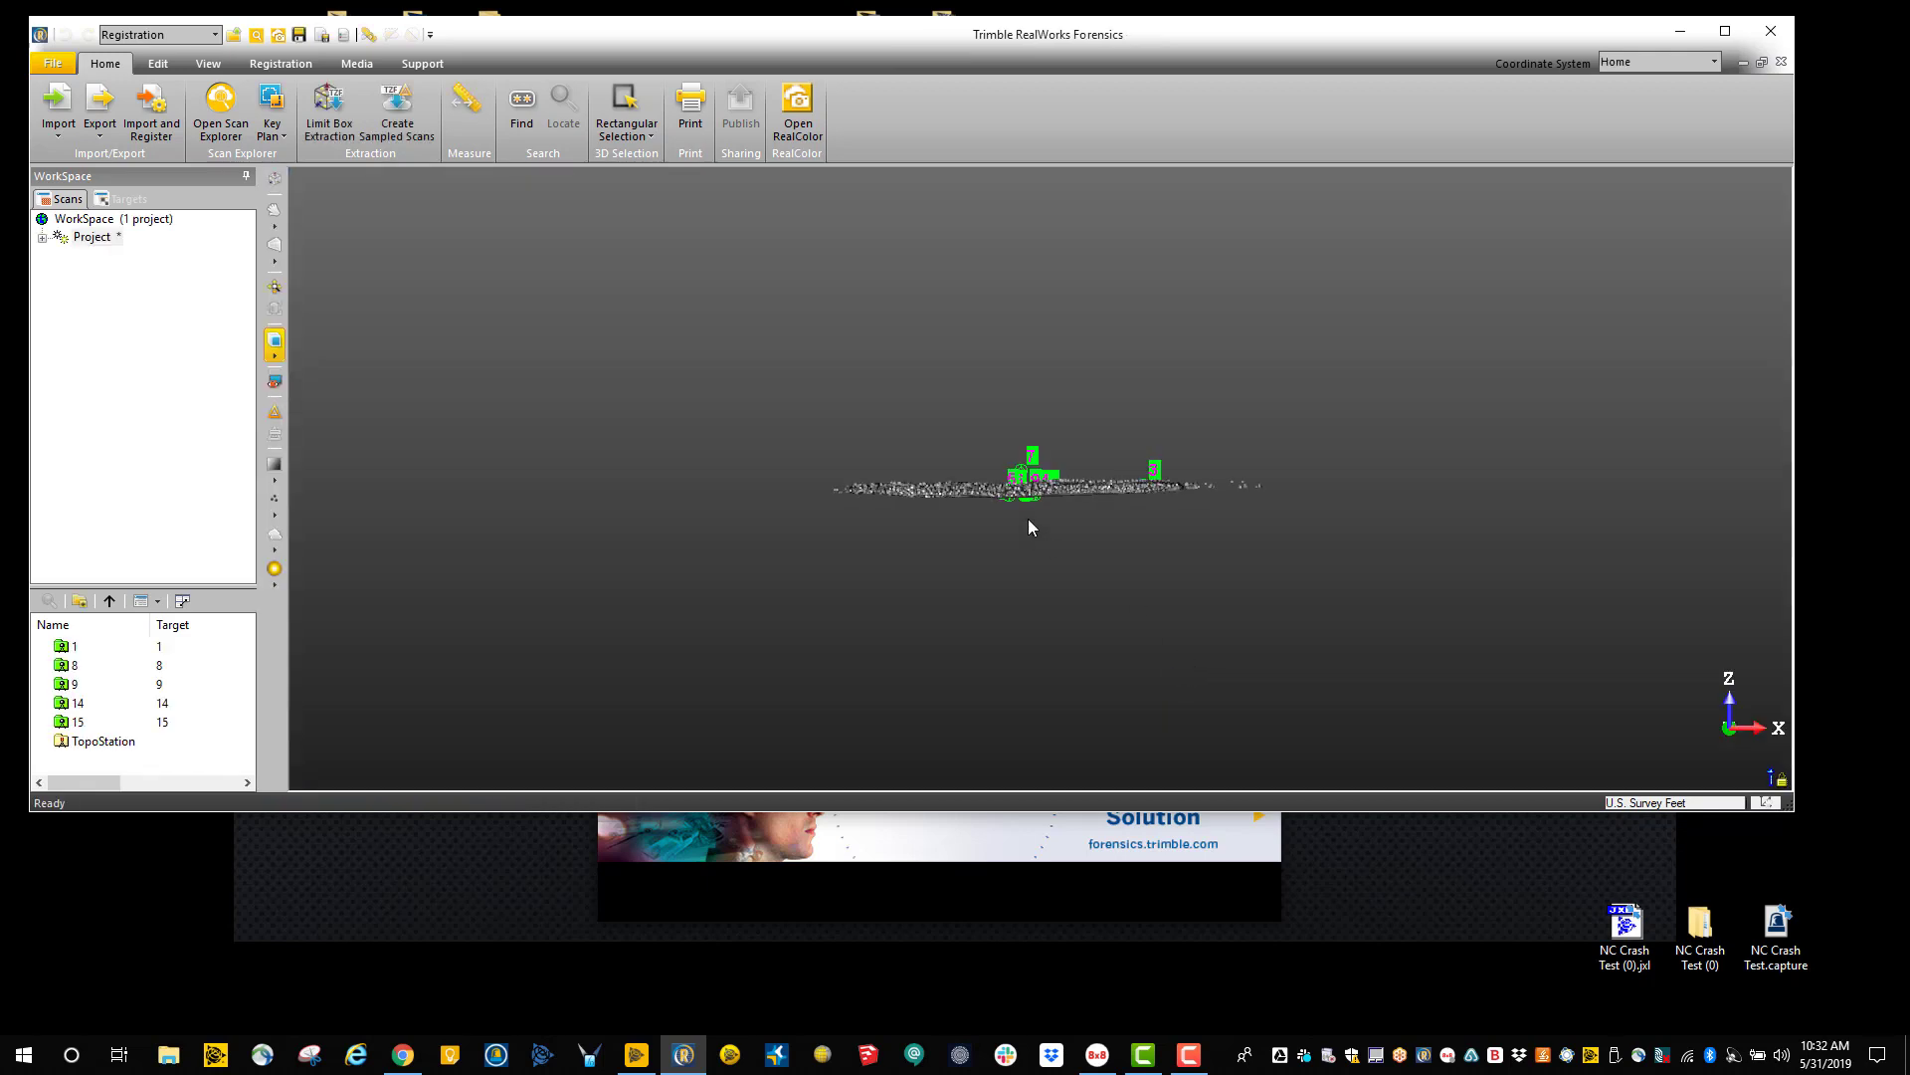
Tilt the imported scan project into an angled 3D overview and render its points in True Color.
drag(1029, 523, 1033, 601)
scroll(1044, 600, up, 3)
scroll(1043, 600, up, 5)
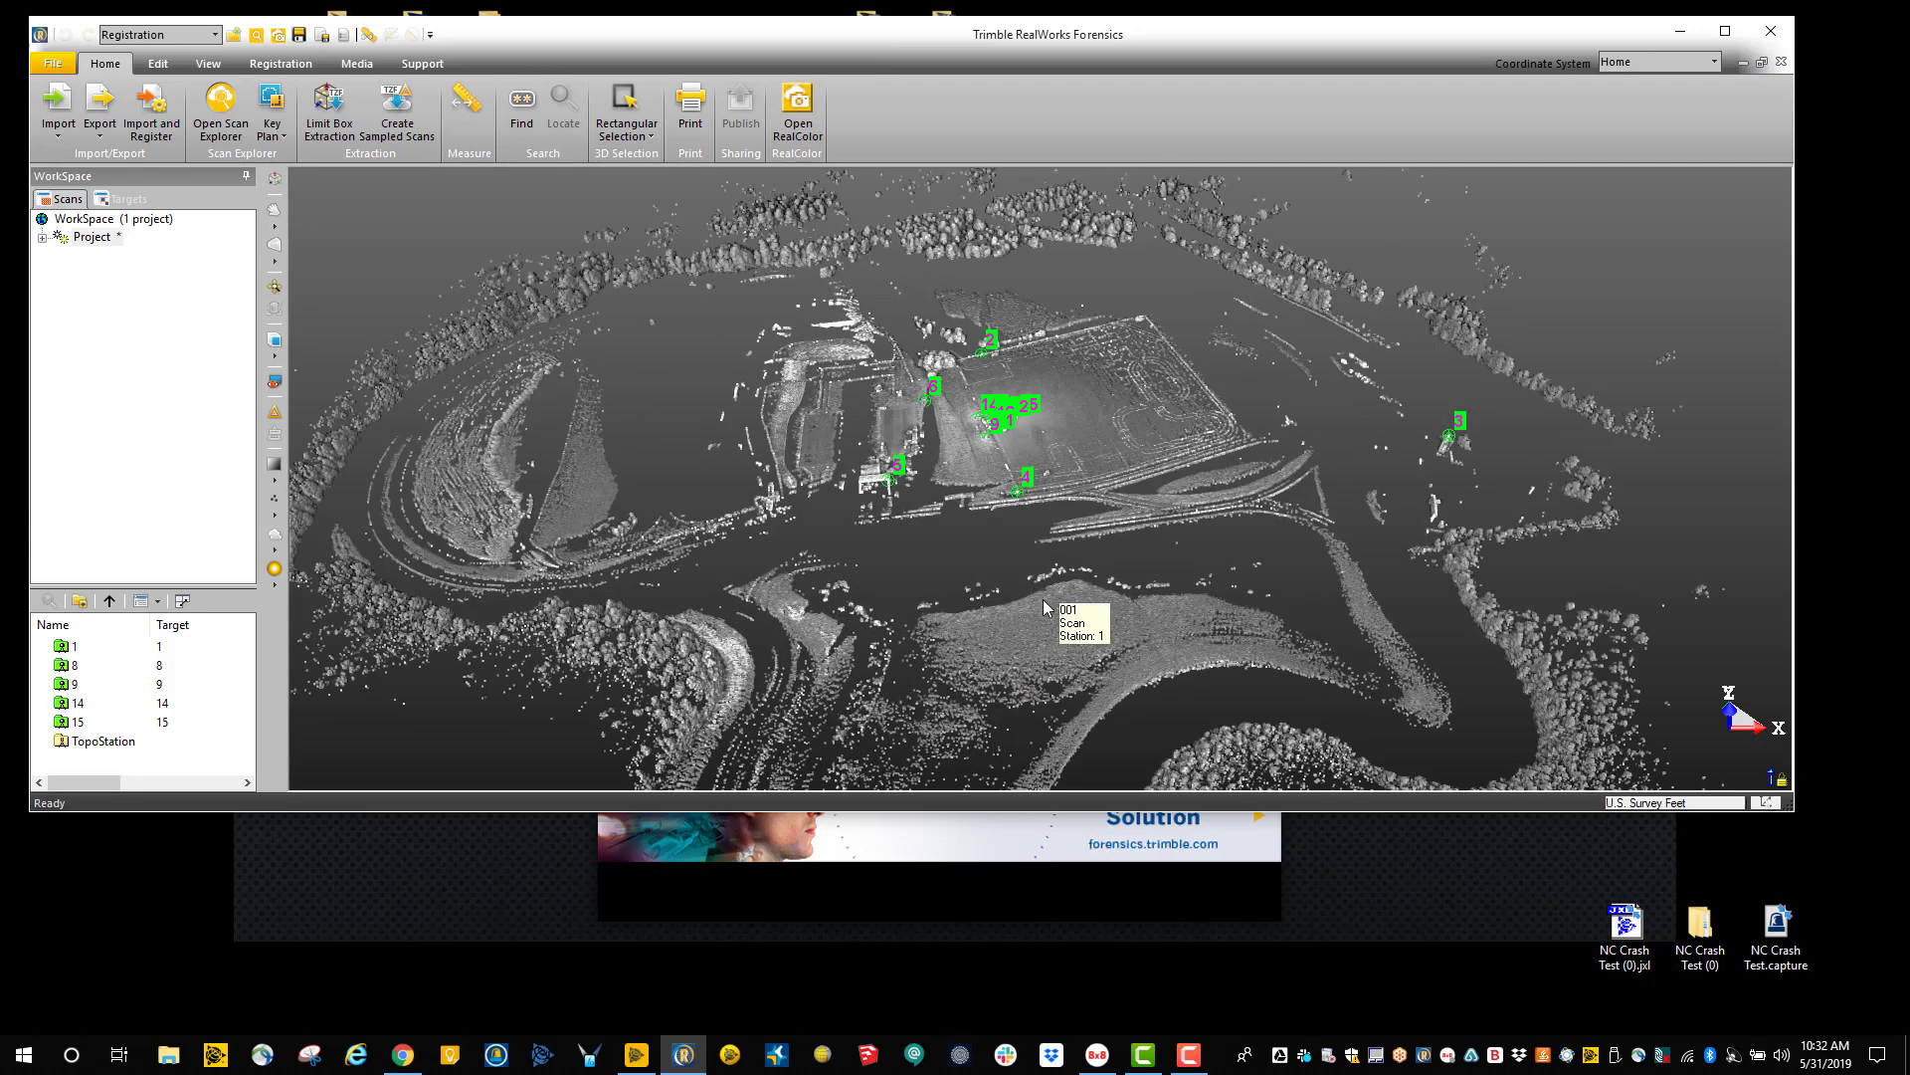
scroll(1045, 603, up, 3)
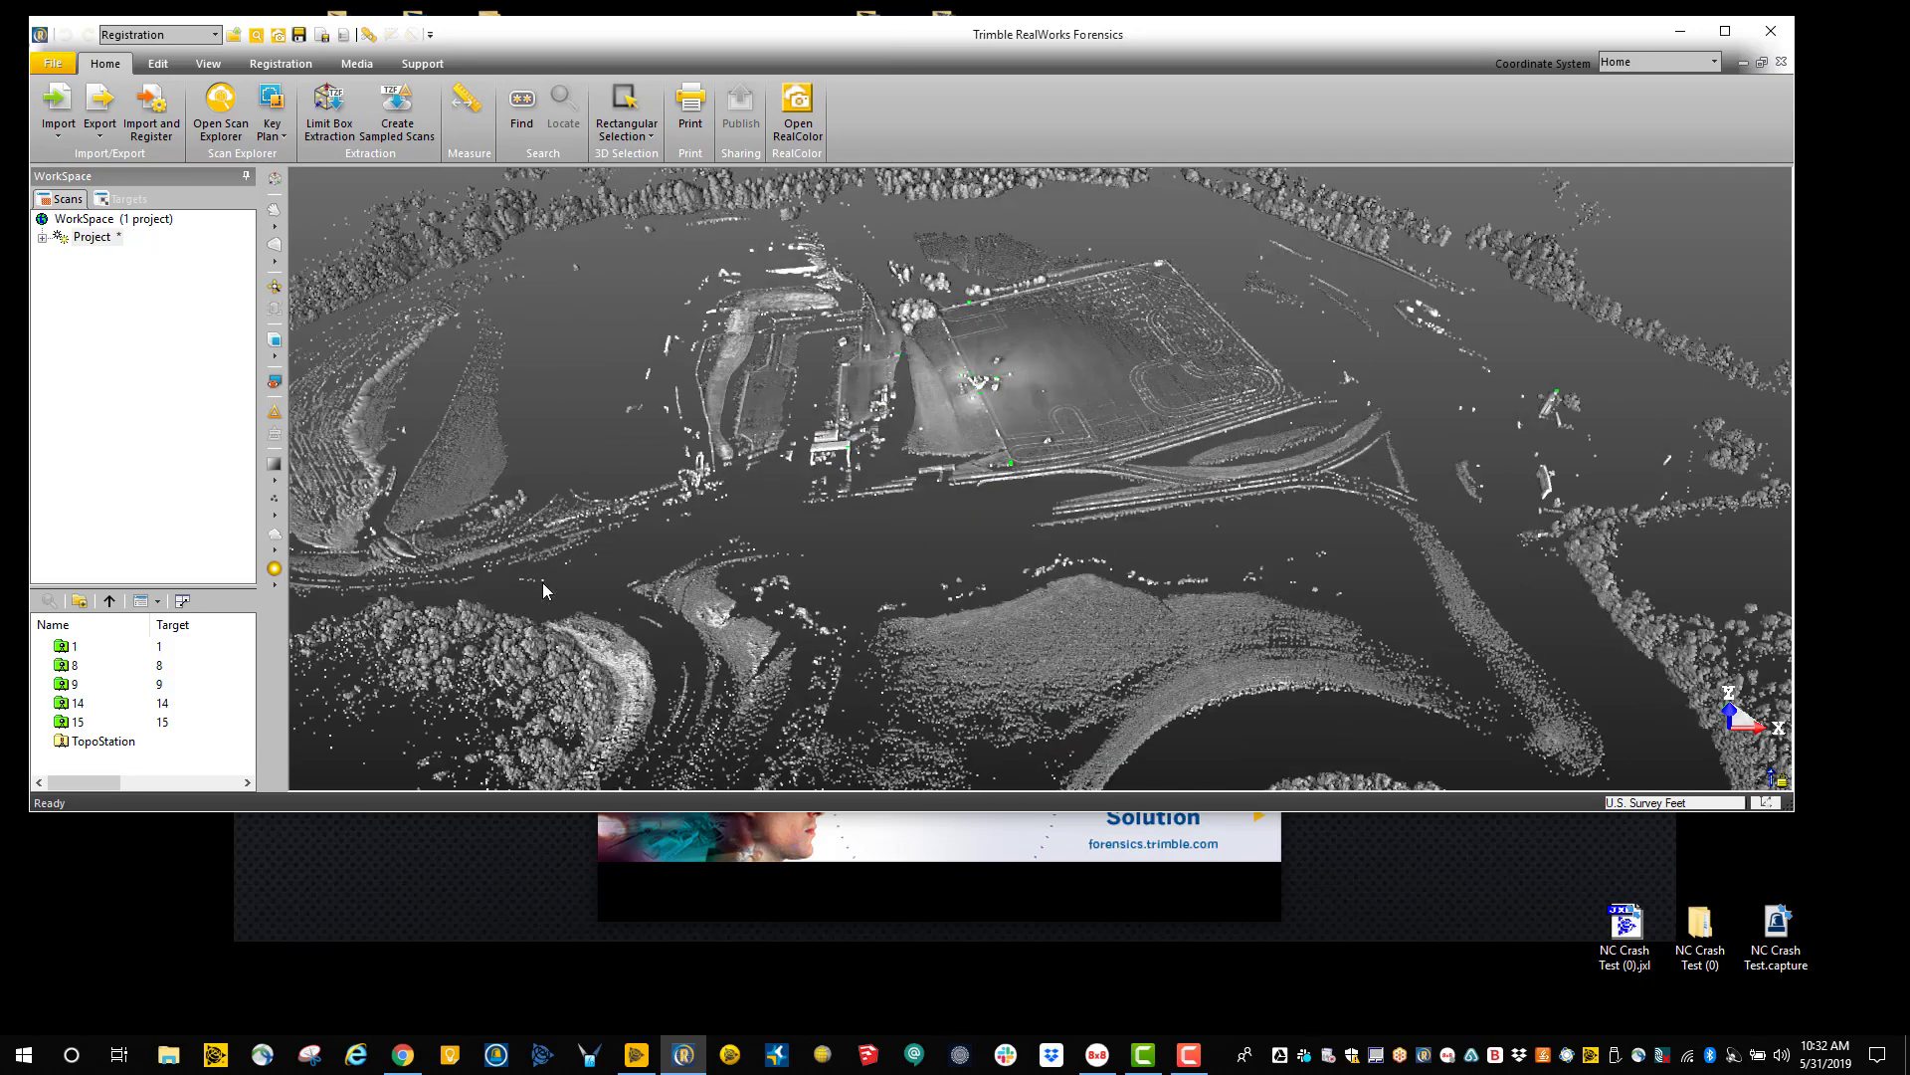
click(275, 480)
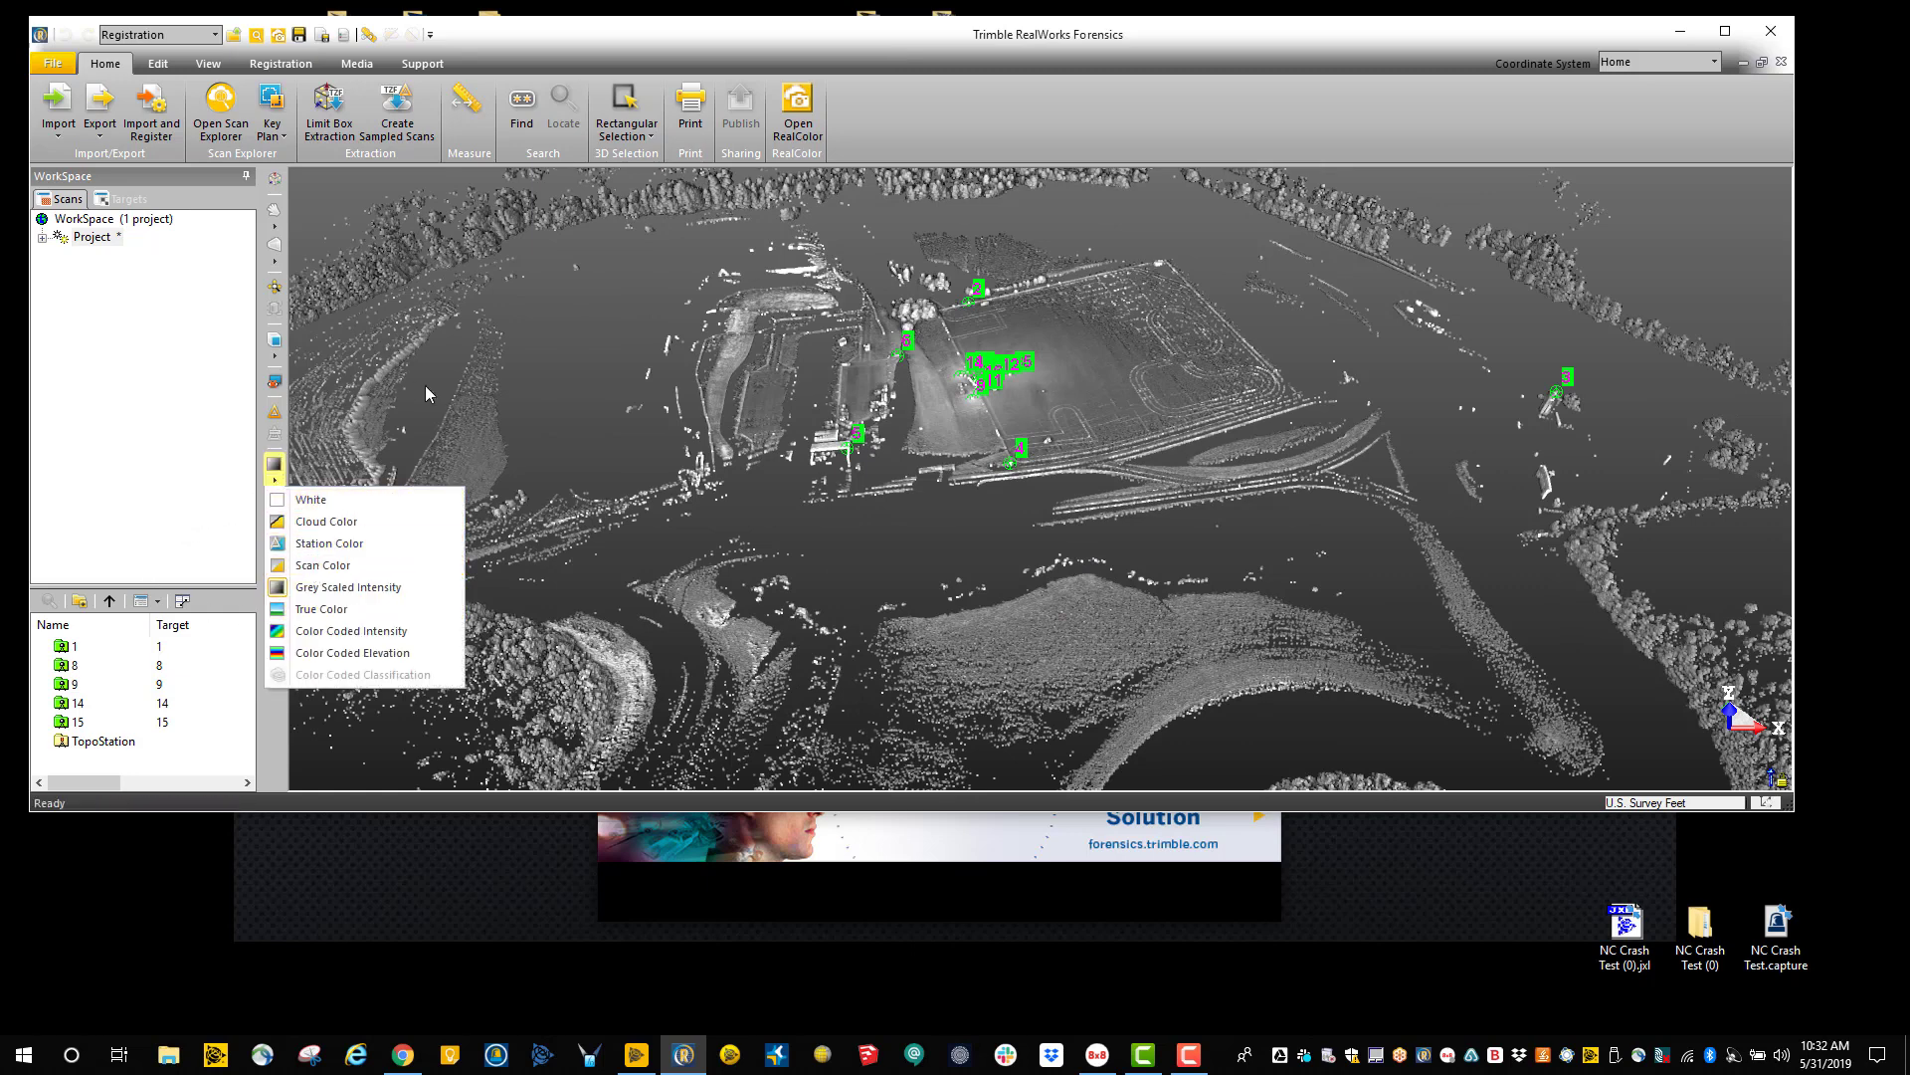
click(584, 395)
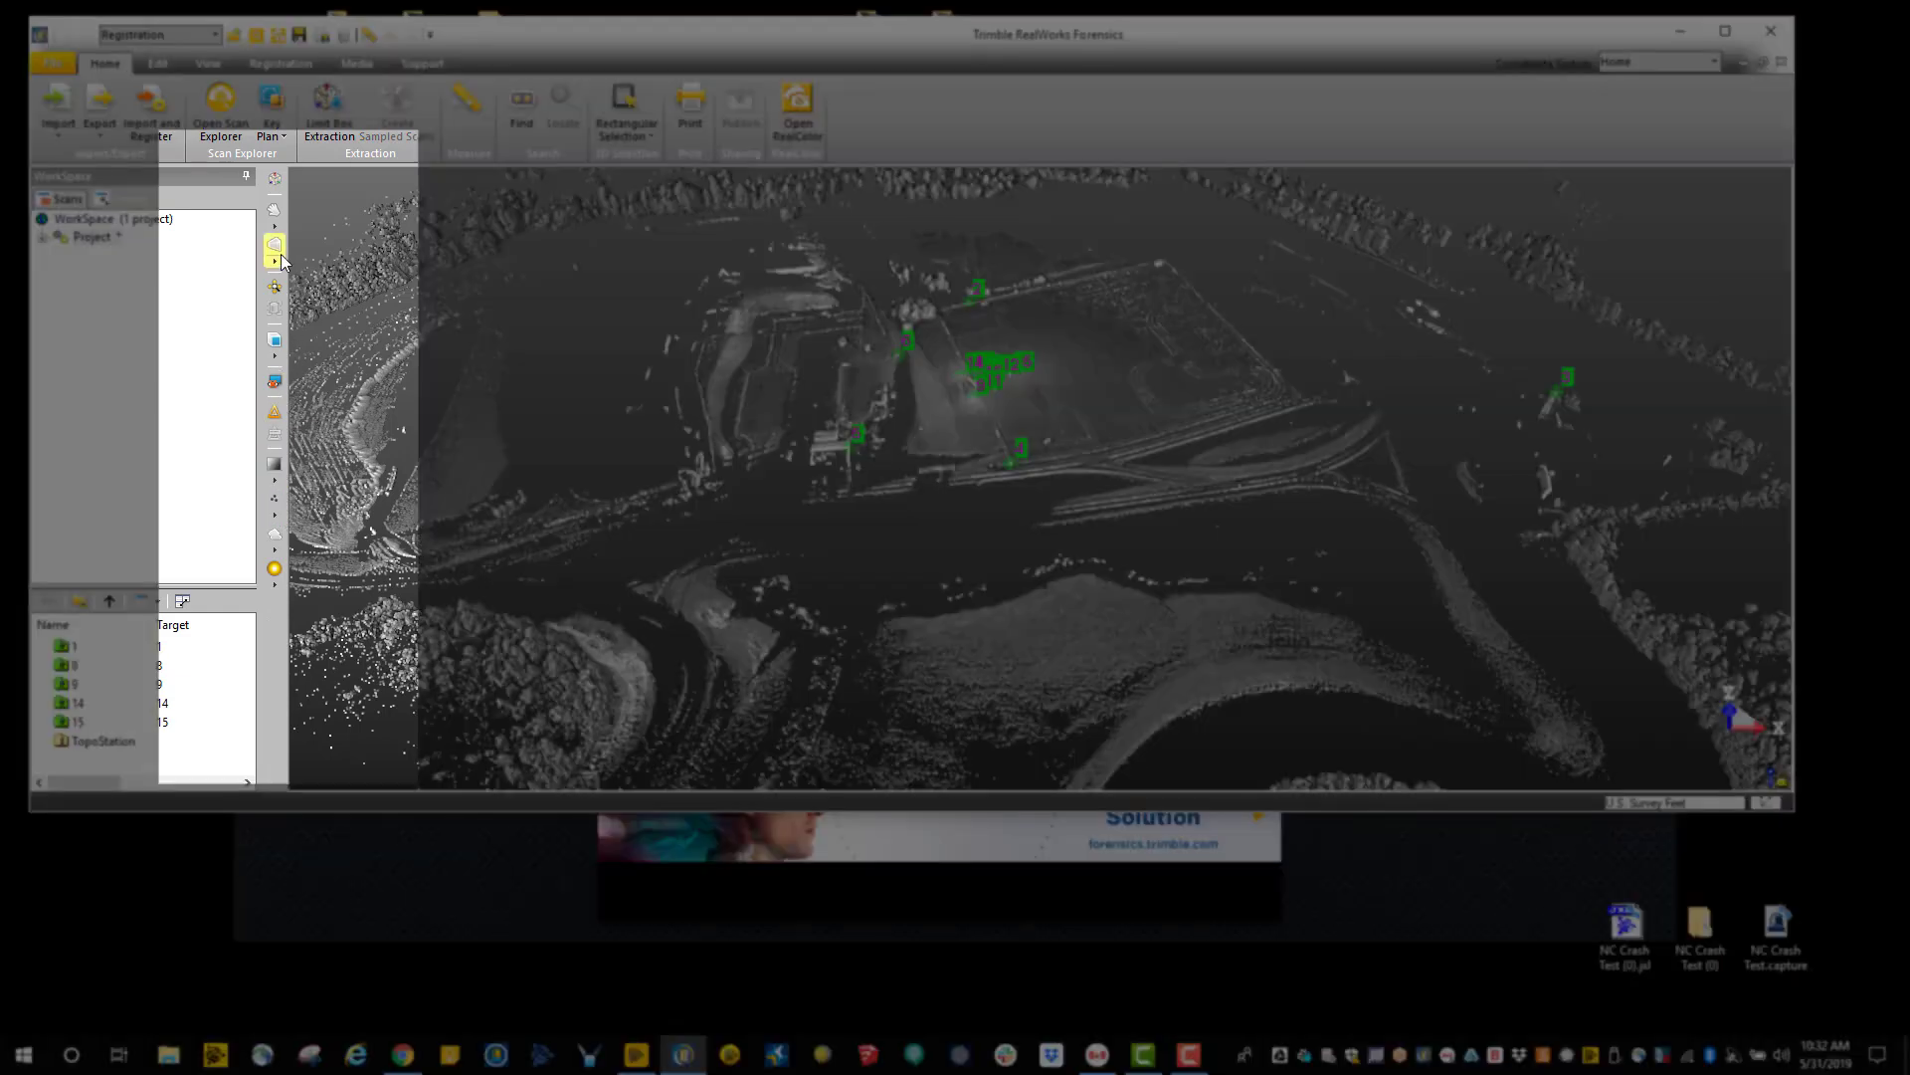
click(275, 481)
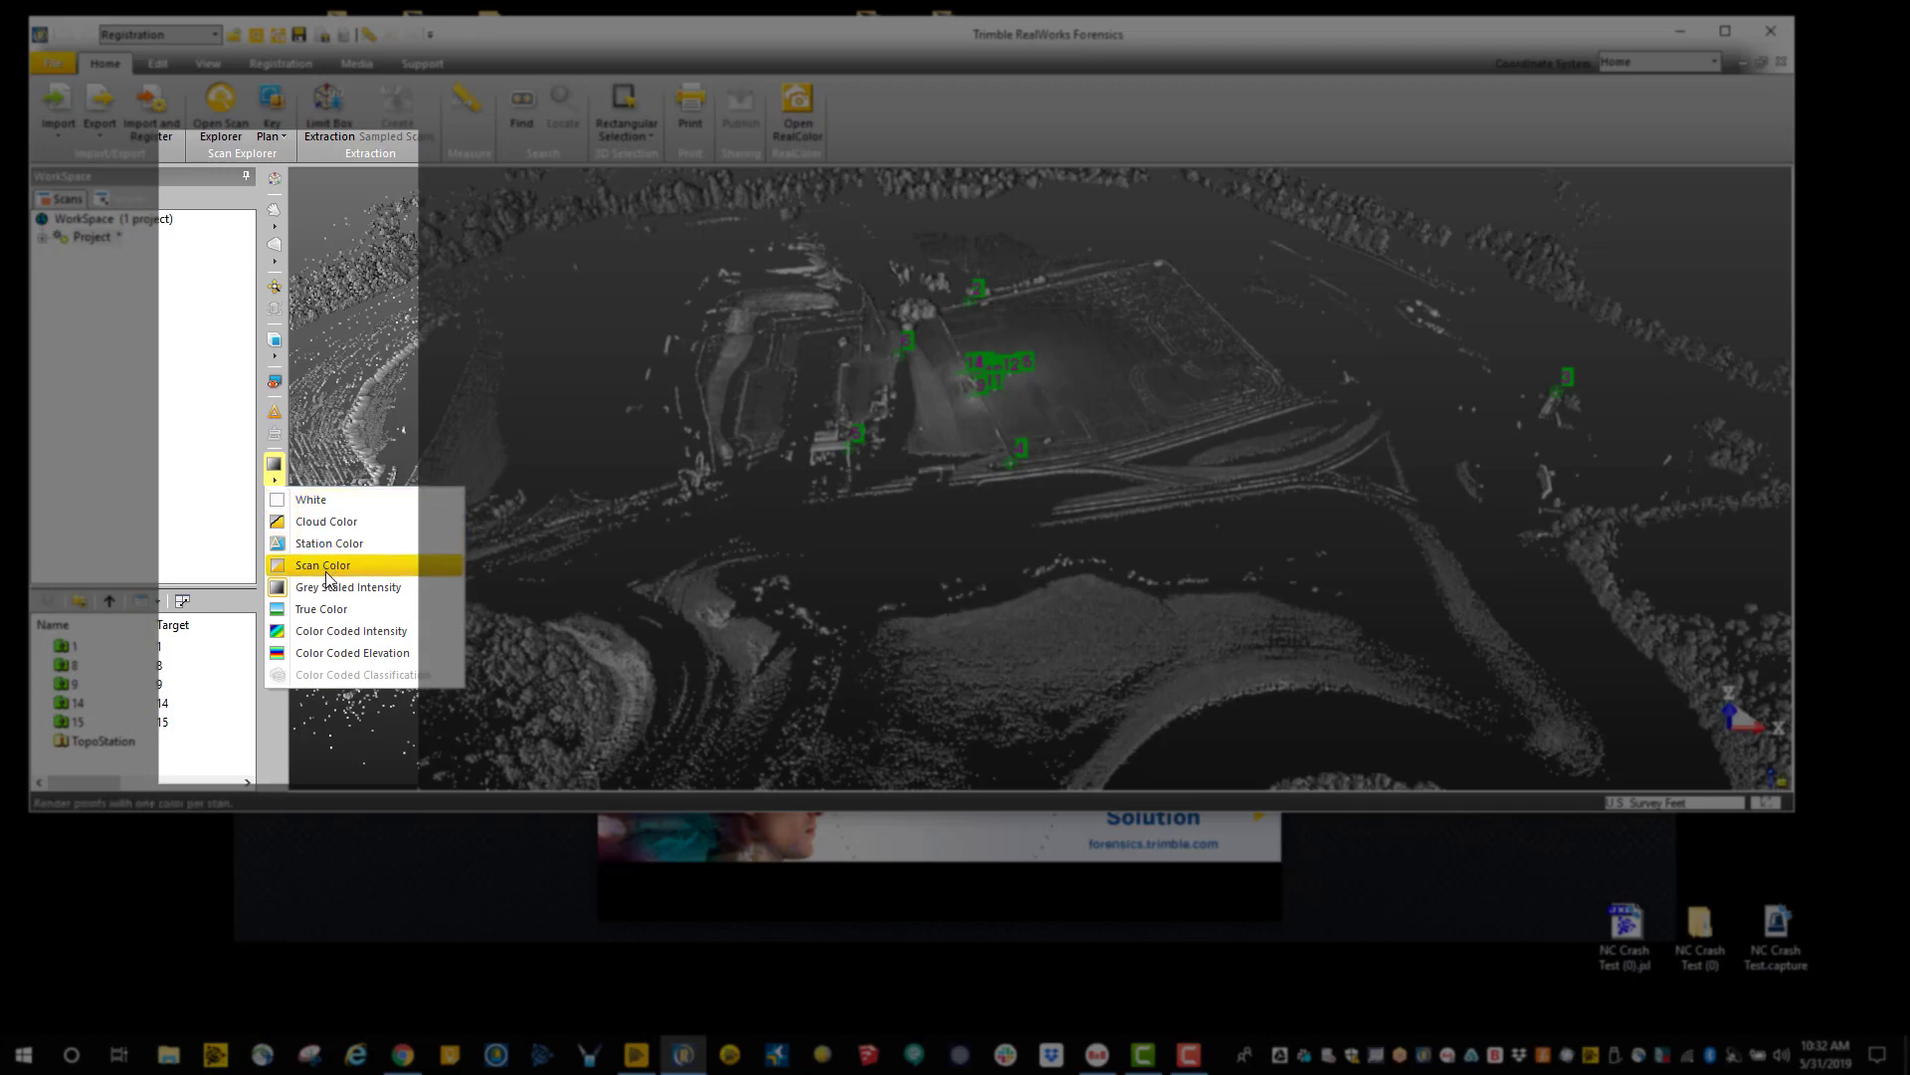
click(328, 608)
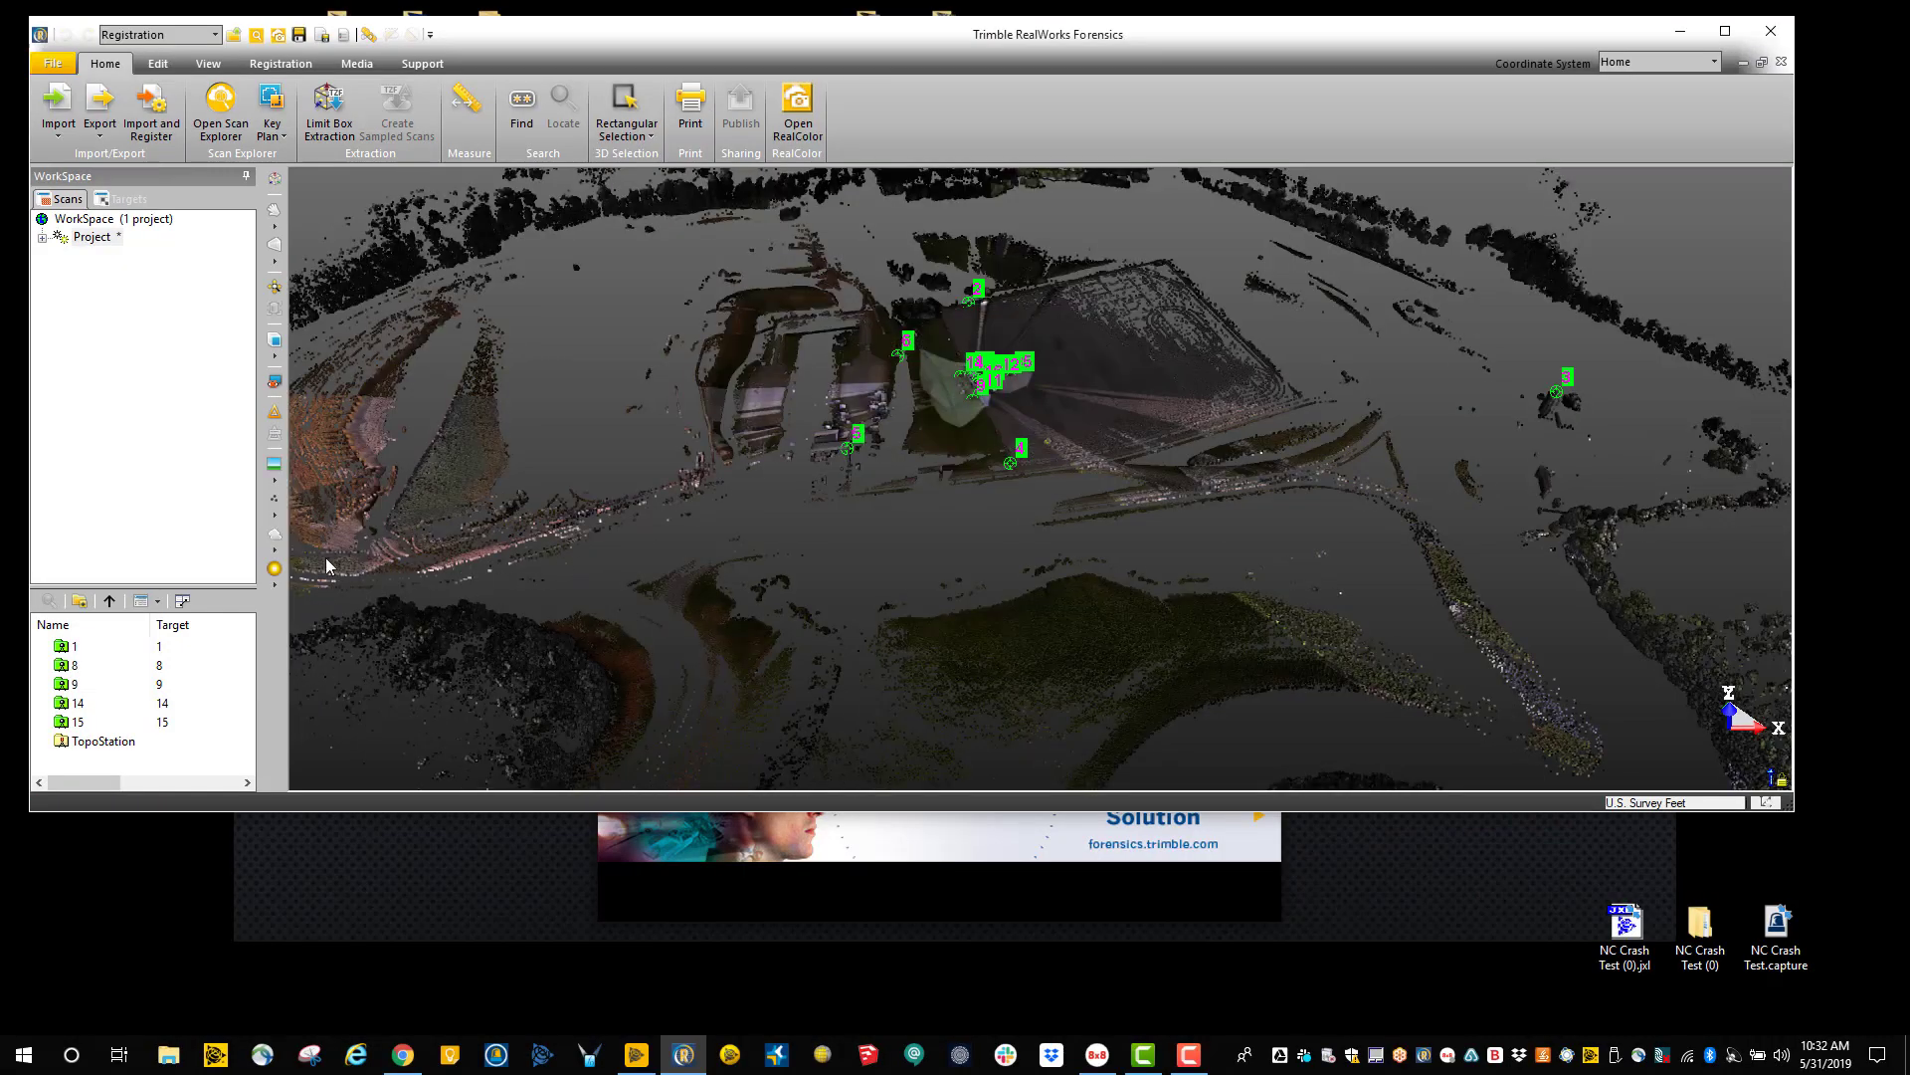
Render the scan points in Color Coded Intensity and view the whole site.
click(276, 482)
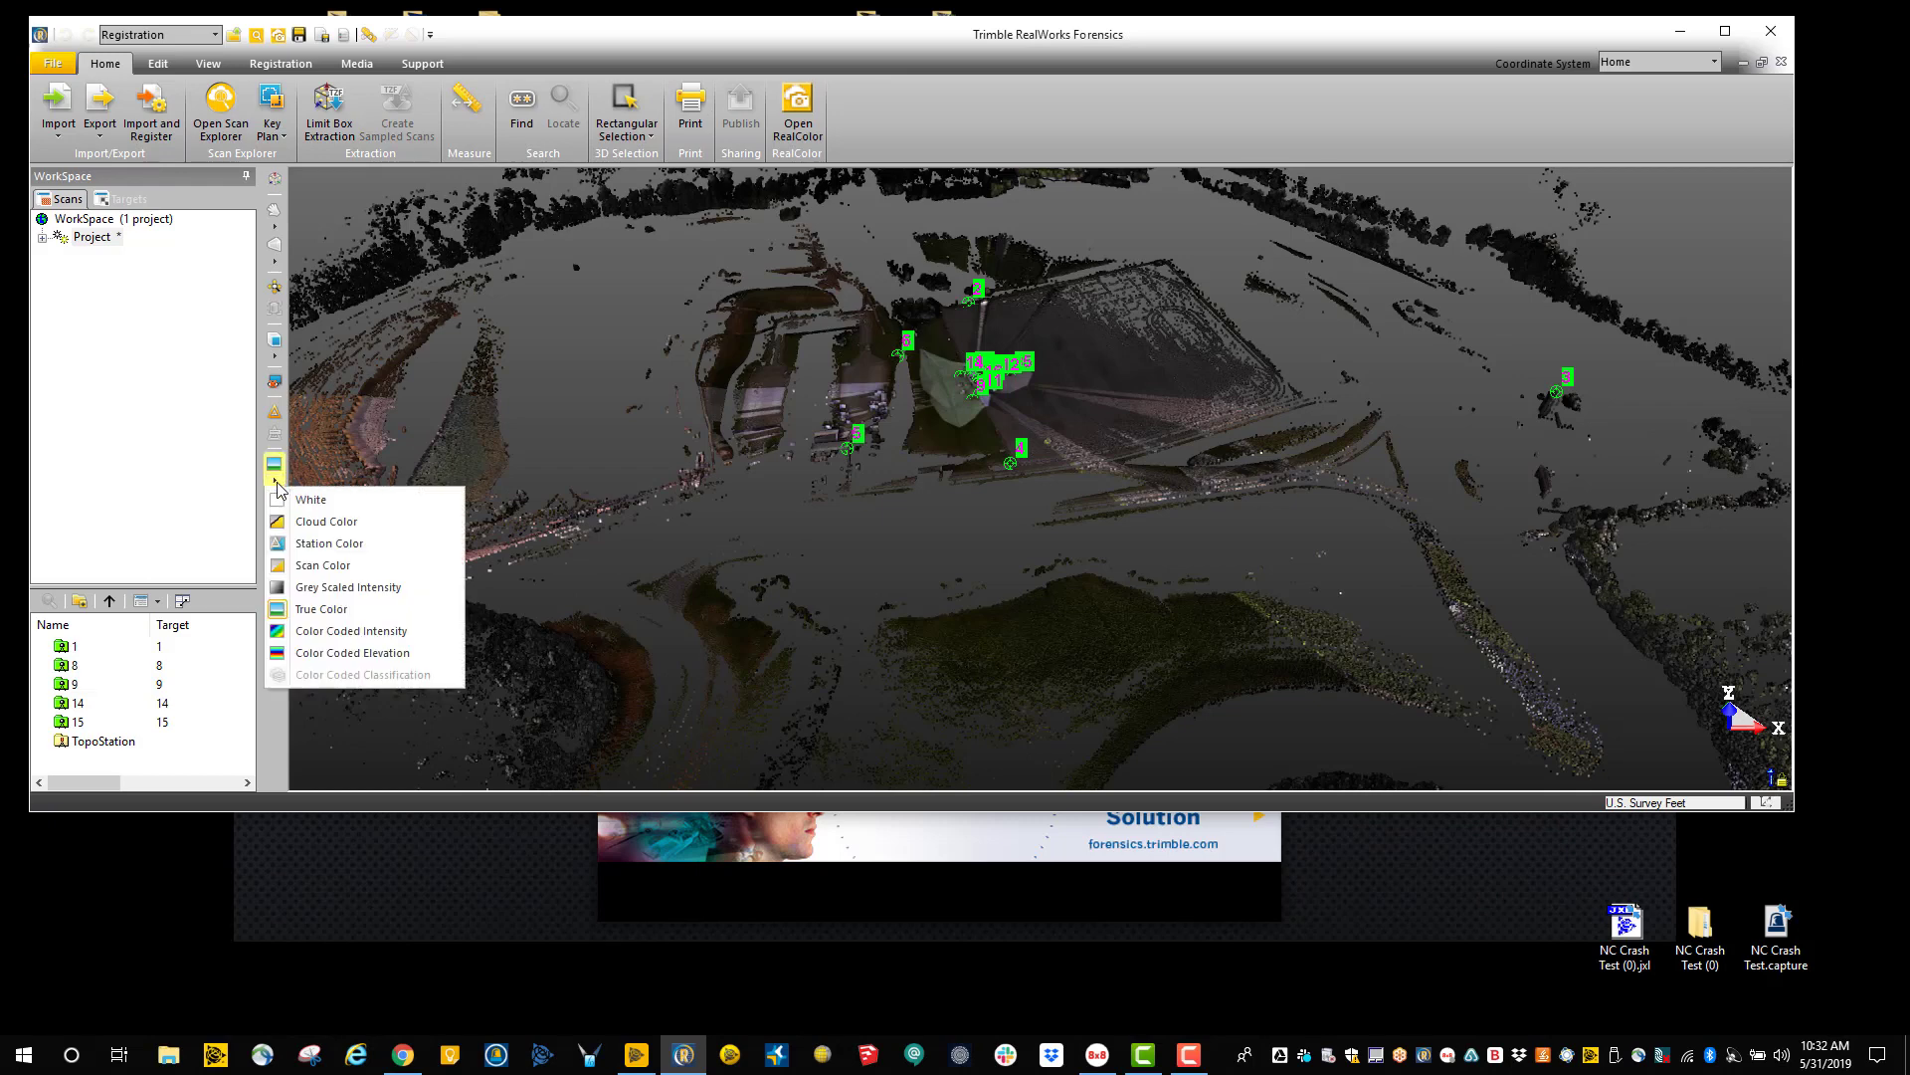
click(327, 633)
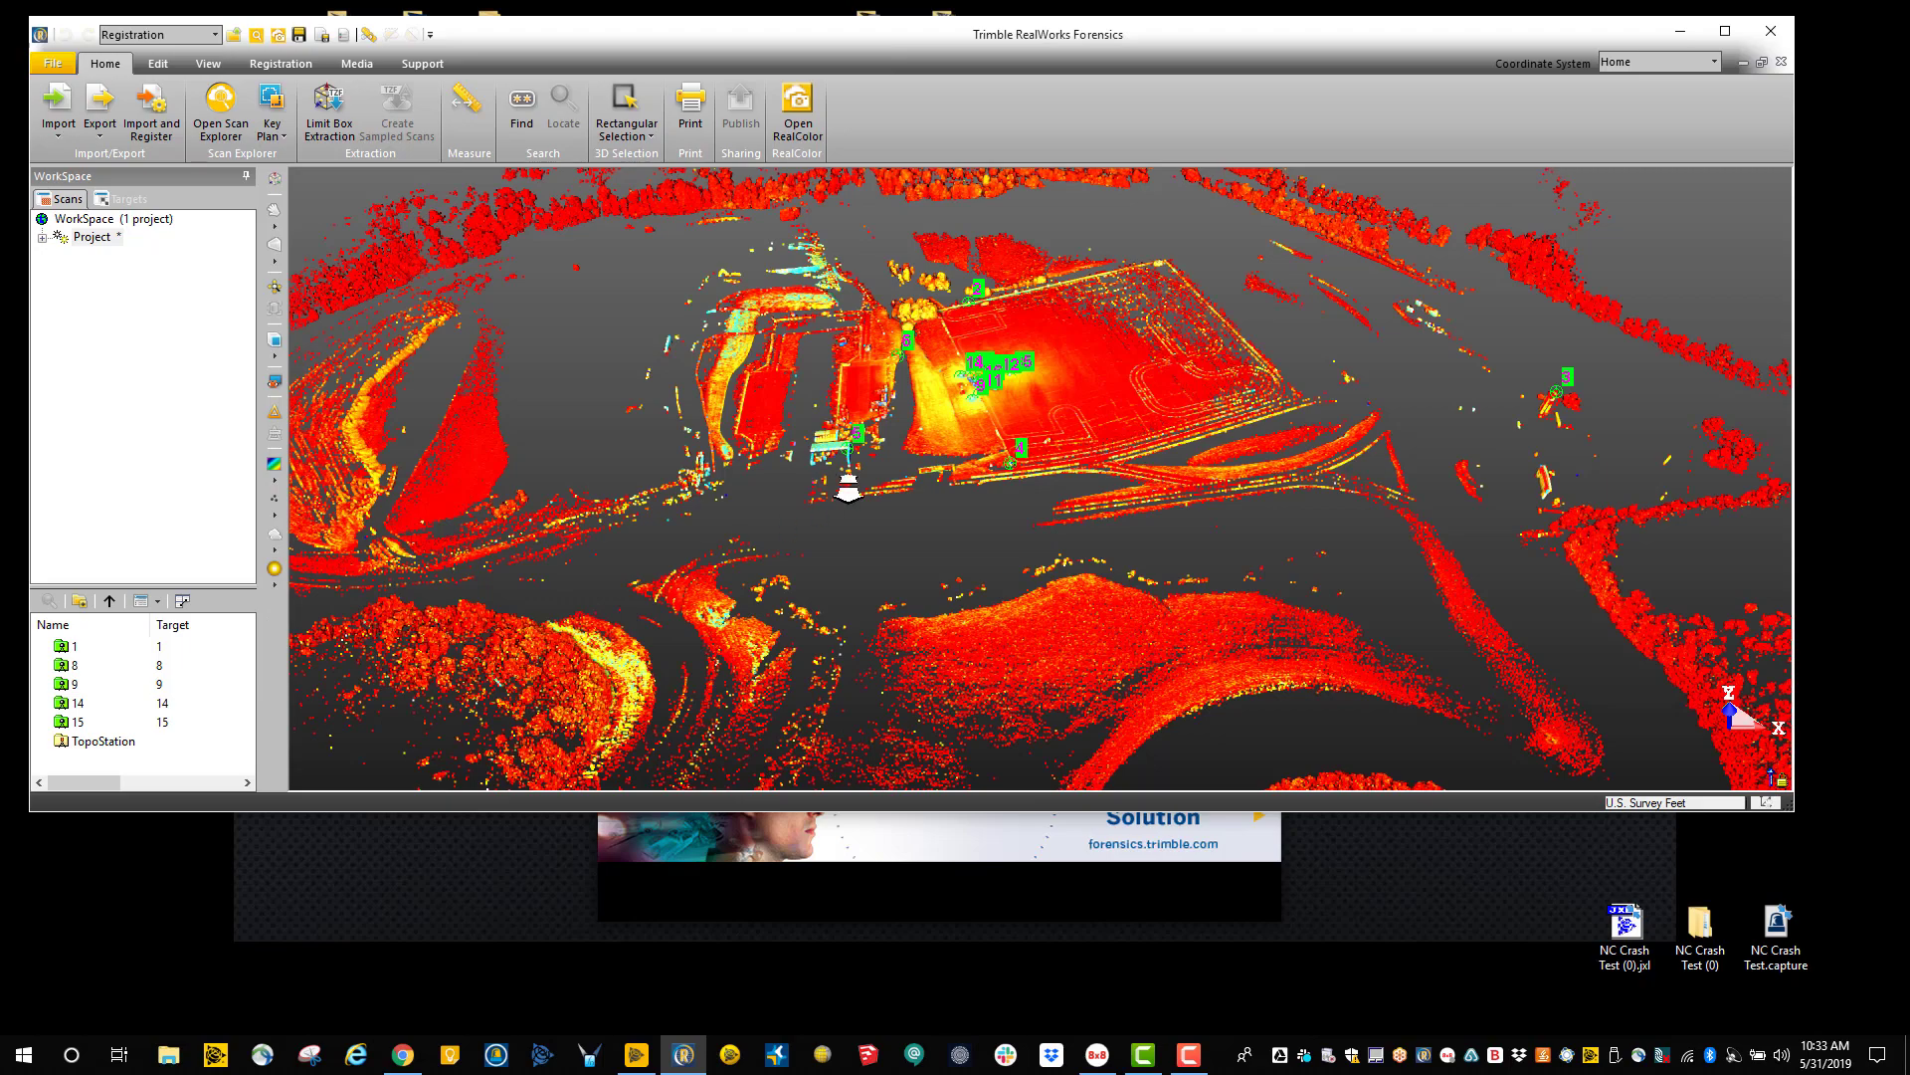
scroll(856, 494, up, 5)
scroll(858, 489, down, 6)
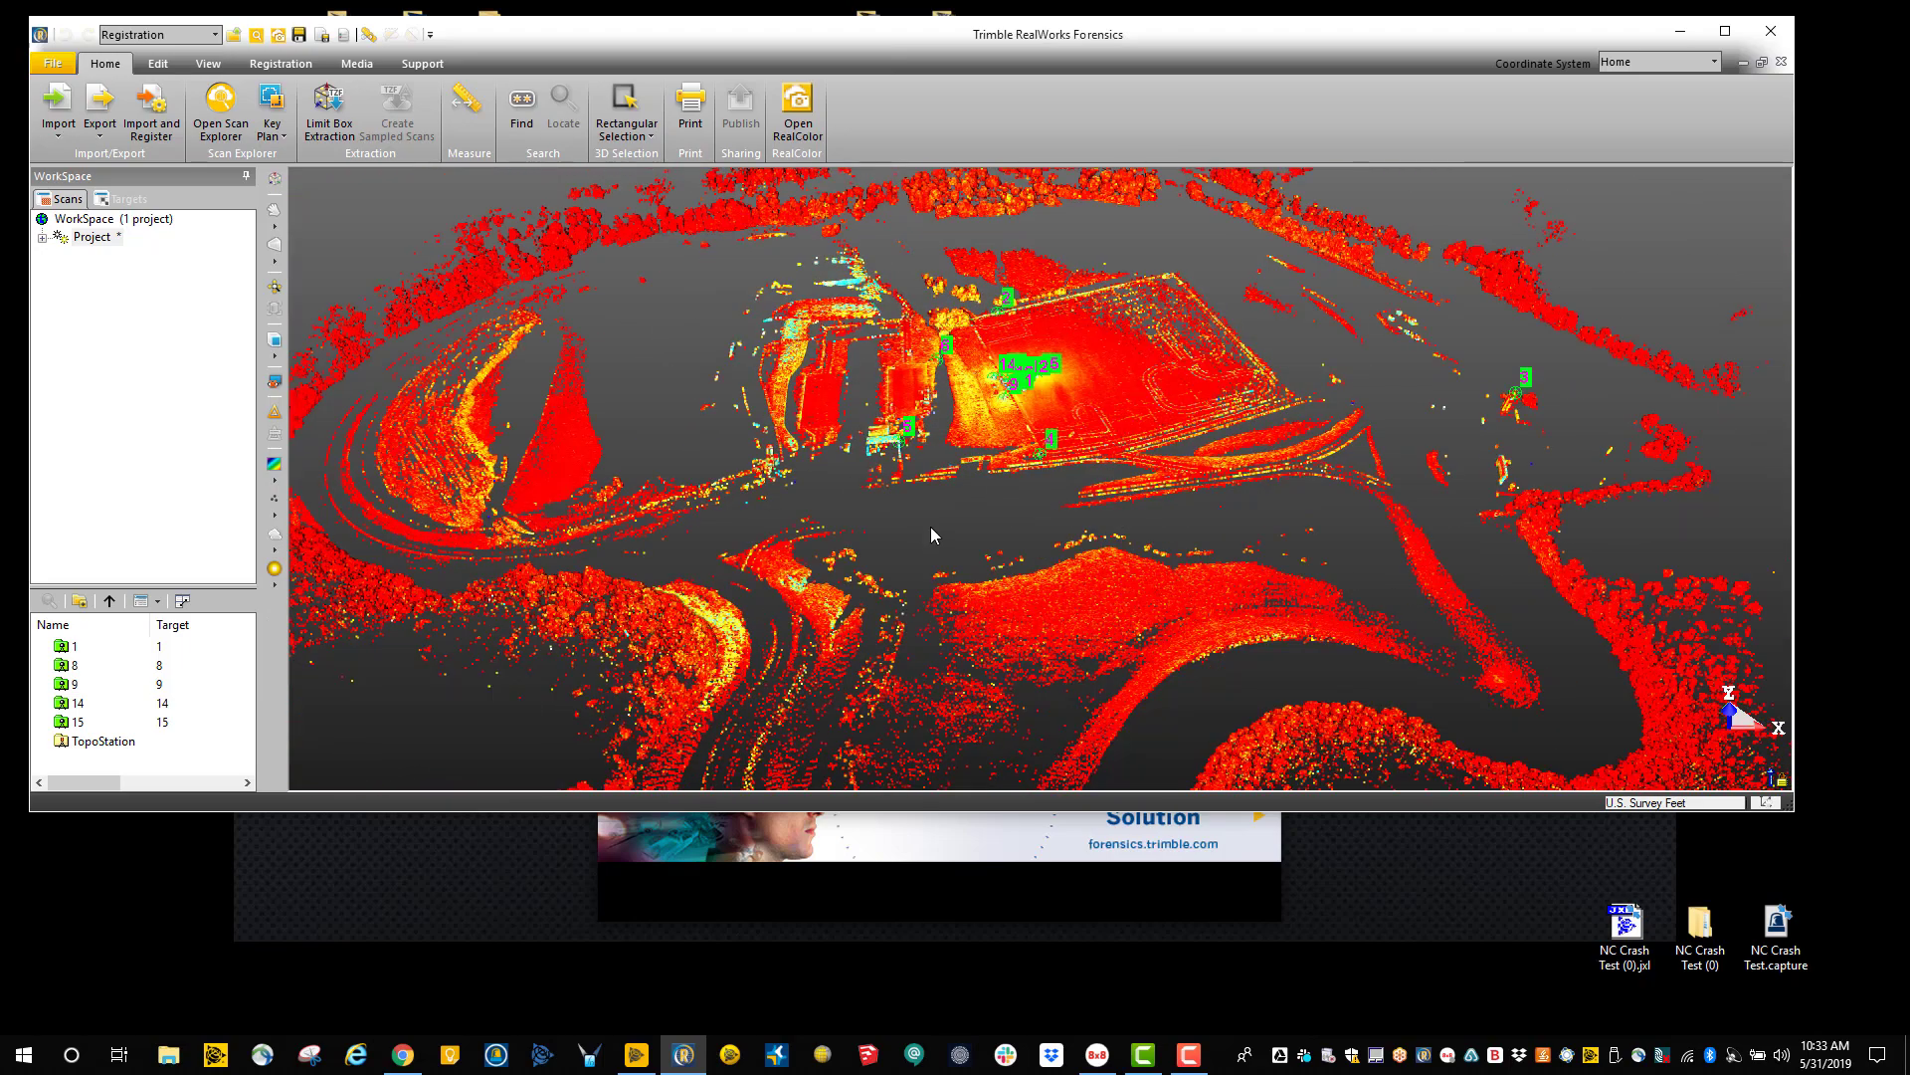
View the available point sizes and examine the crash vehicles and bystanders up close in the intensity-colored scans.
click(274, 515)
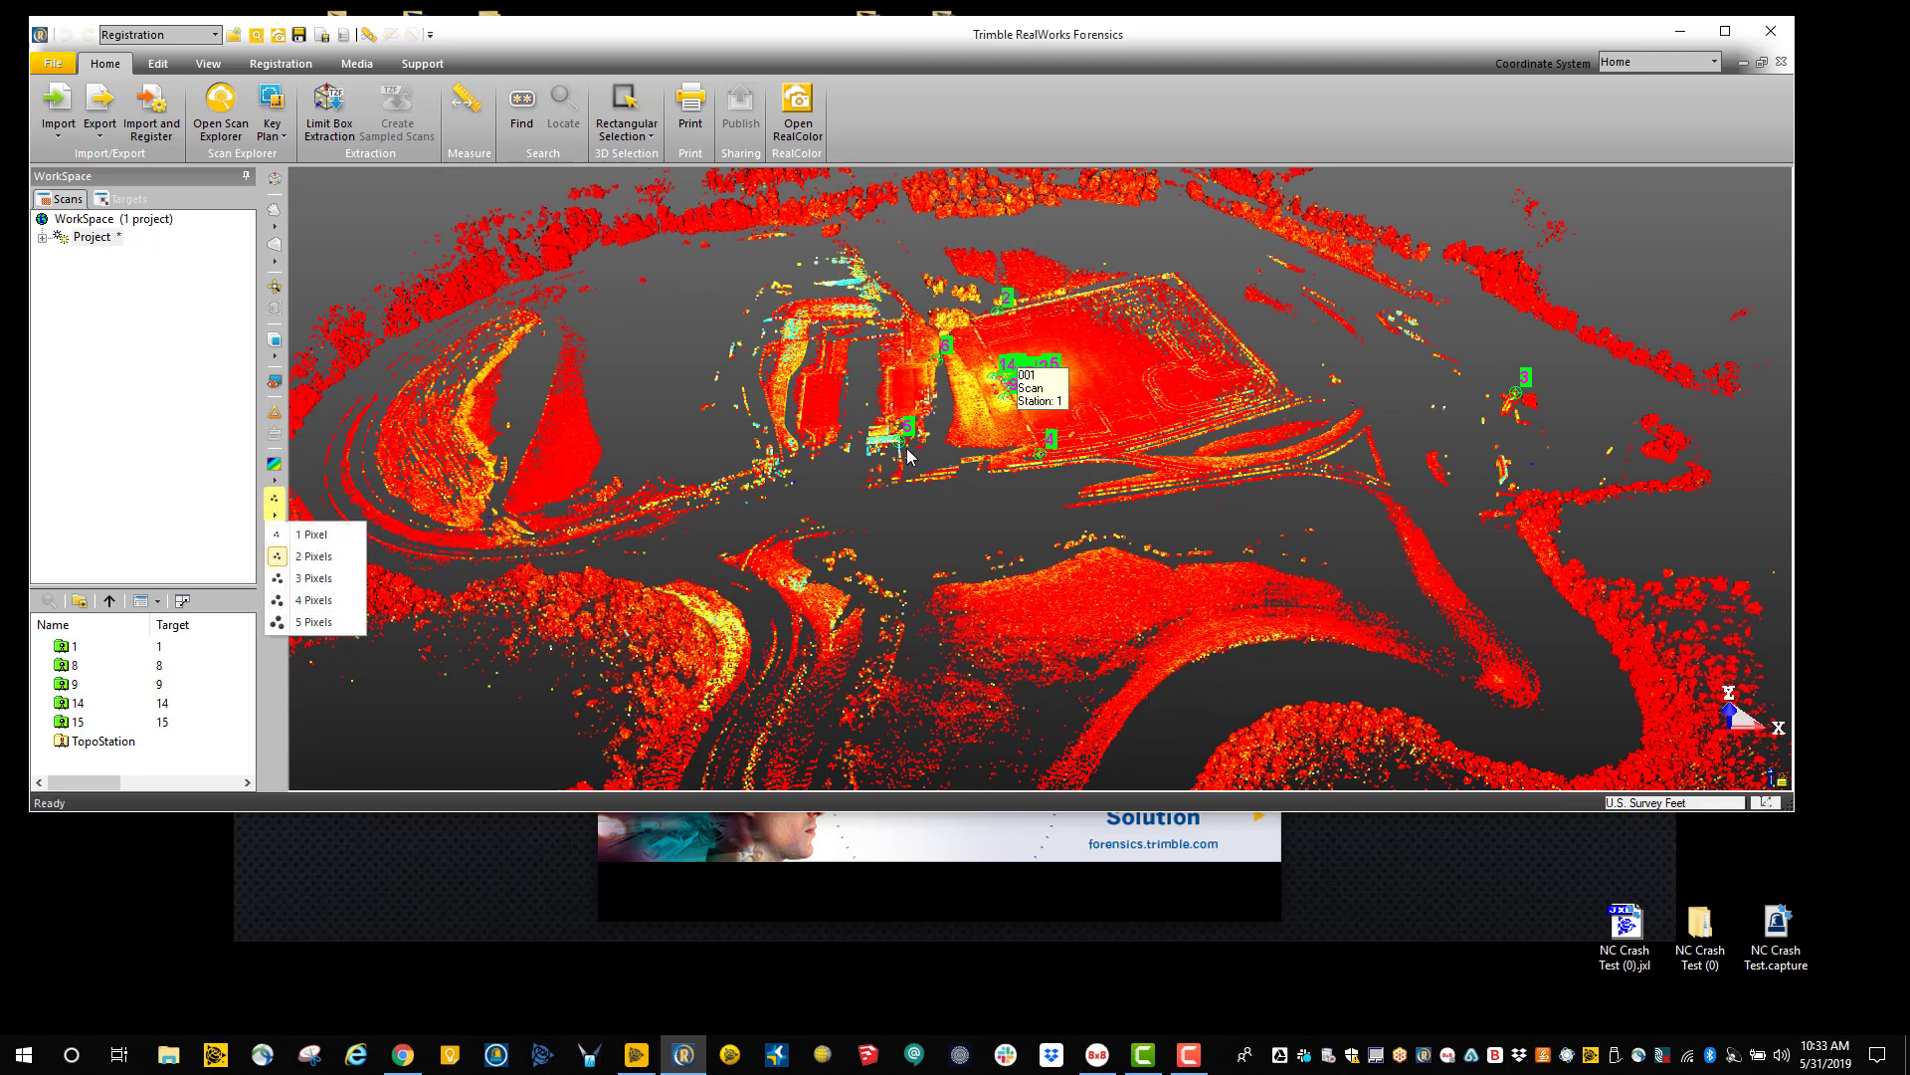
click(328, 436)
scroll(1023, 376, up, 10)
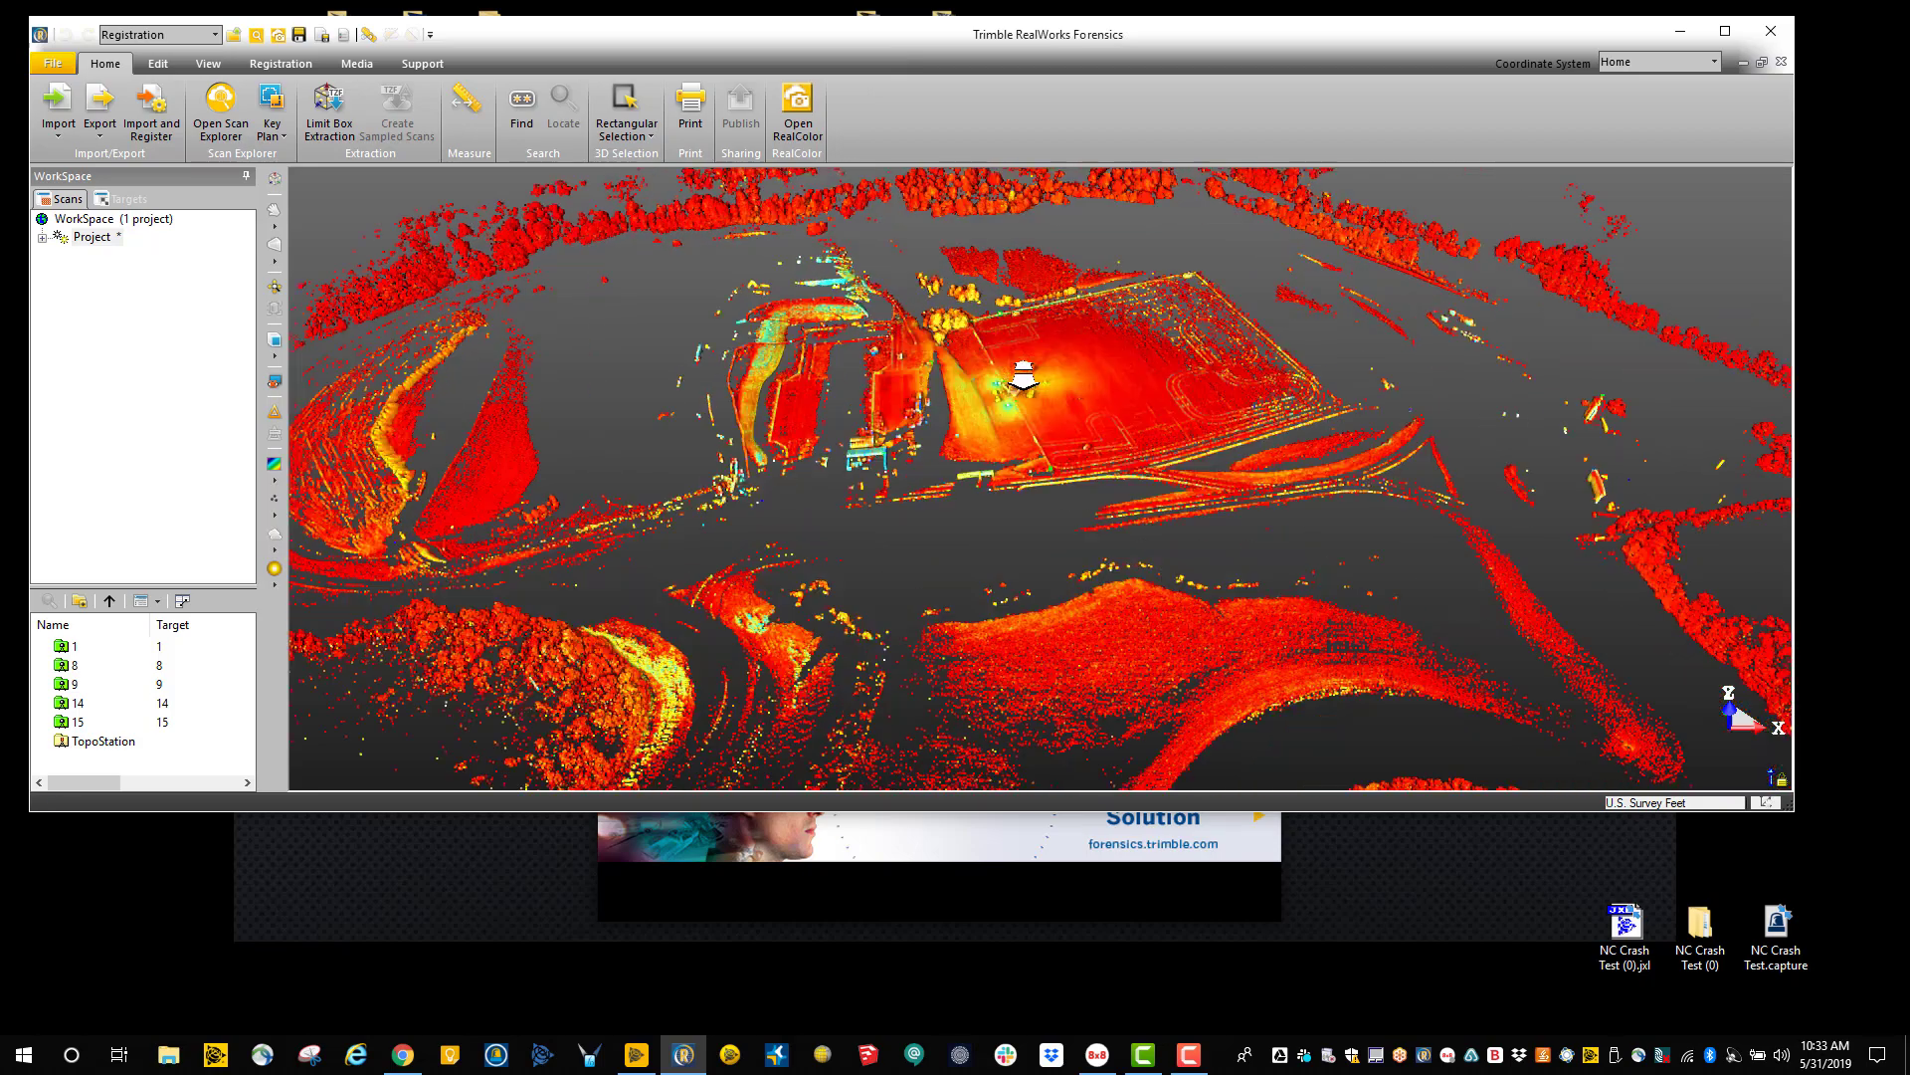
scroll(1031, 381, down, 3)
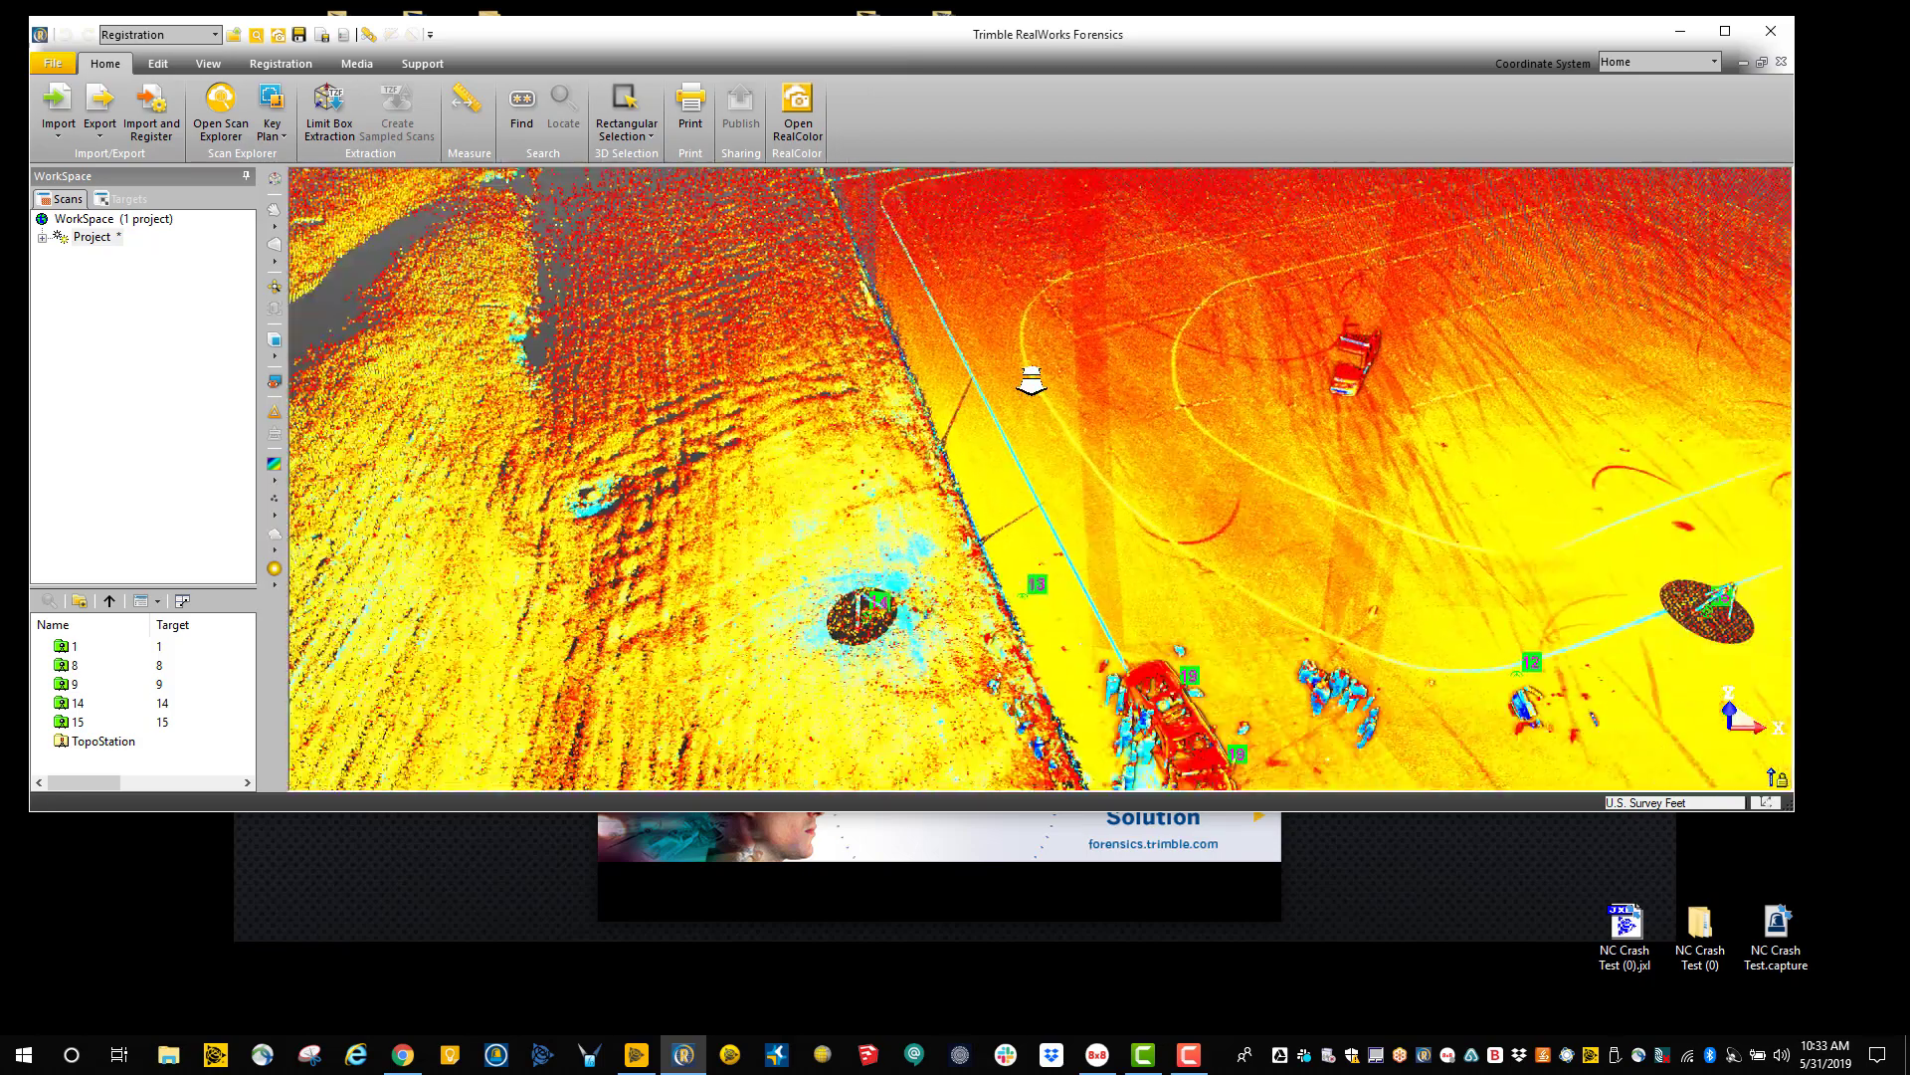
mouse_move(1138, 534)
mouse_down()
mouse_move(1018, 653)
mouse_move(1131, 526)
mouse_up()
scroll(1132, 525, up, 5)
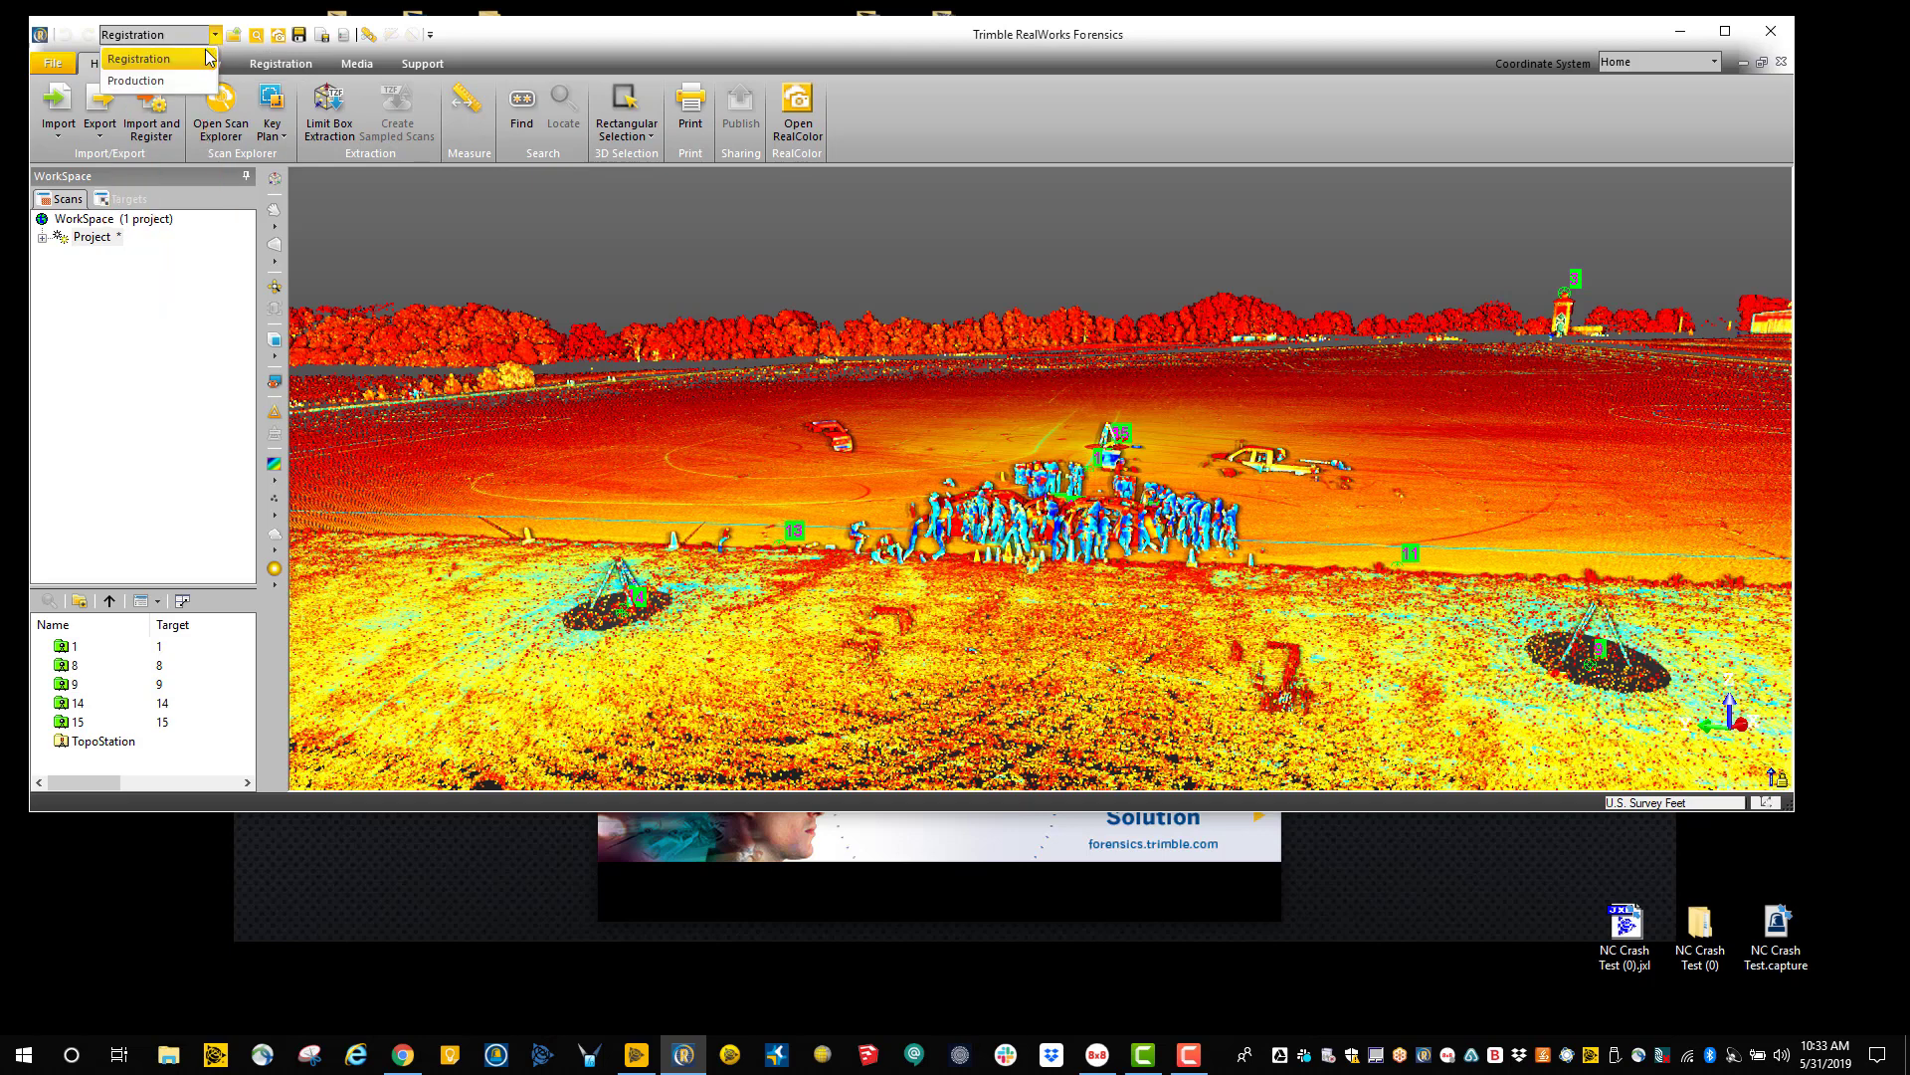
Change the project from Registration to Production mode and make the Project Cloud visible.
click(214, 36)
click(184, 79)
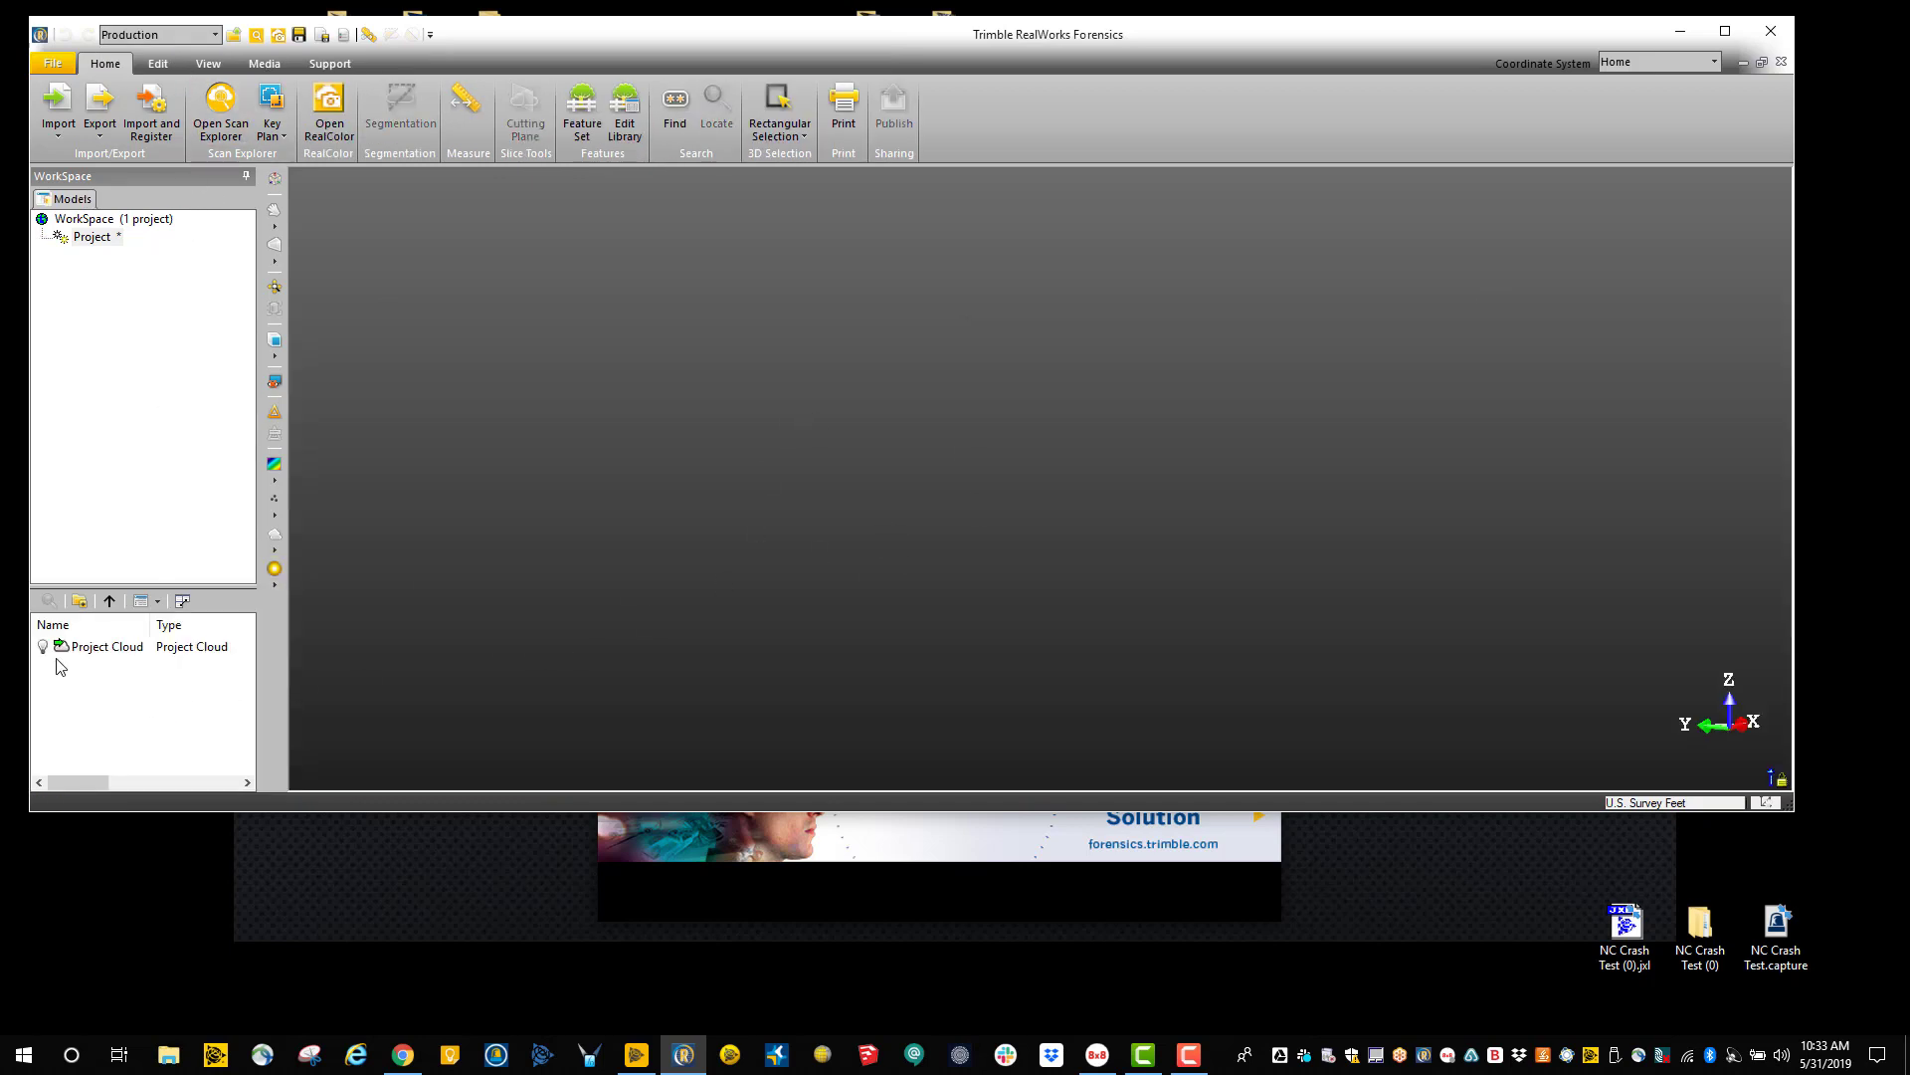
mouse_move(86, 655)
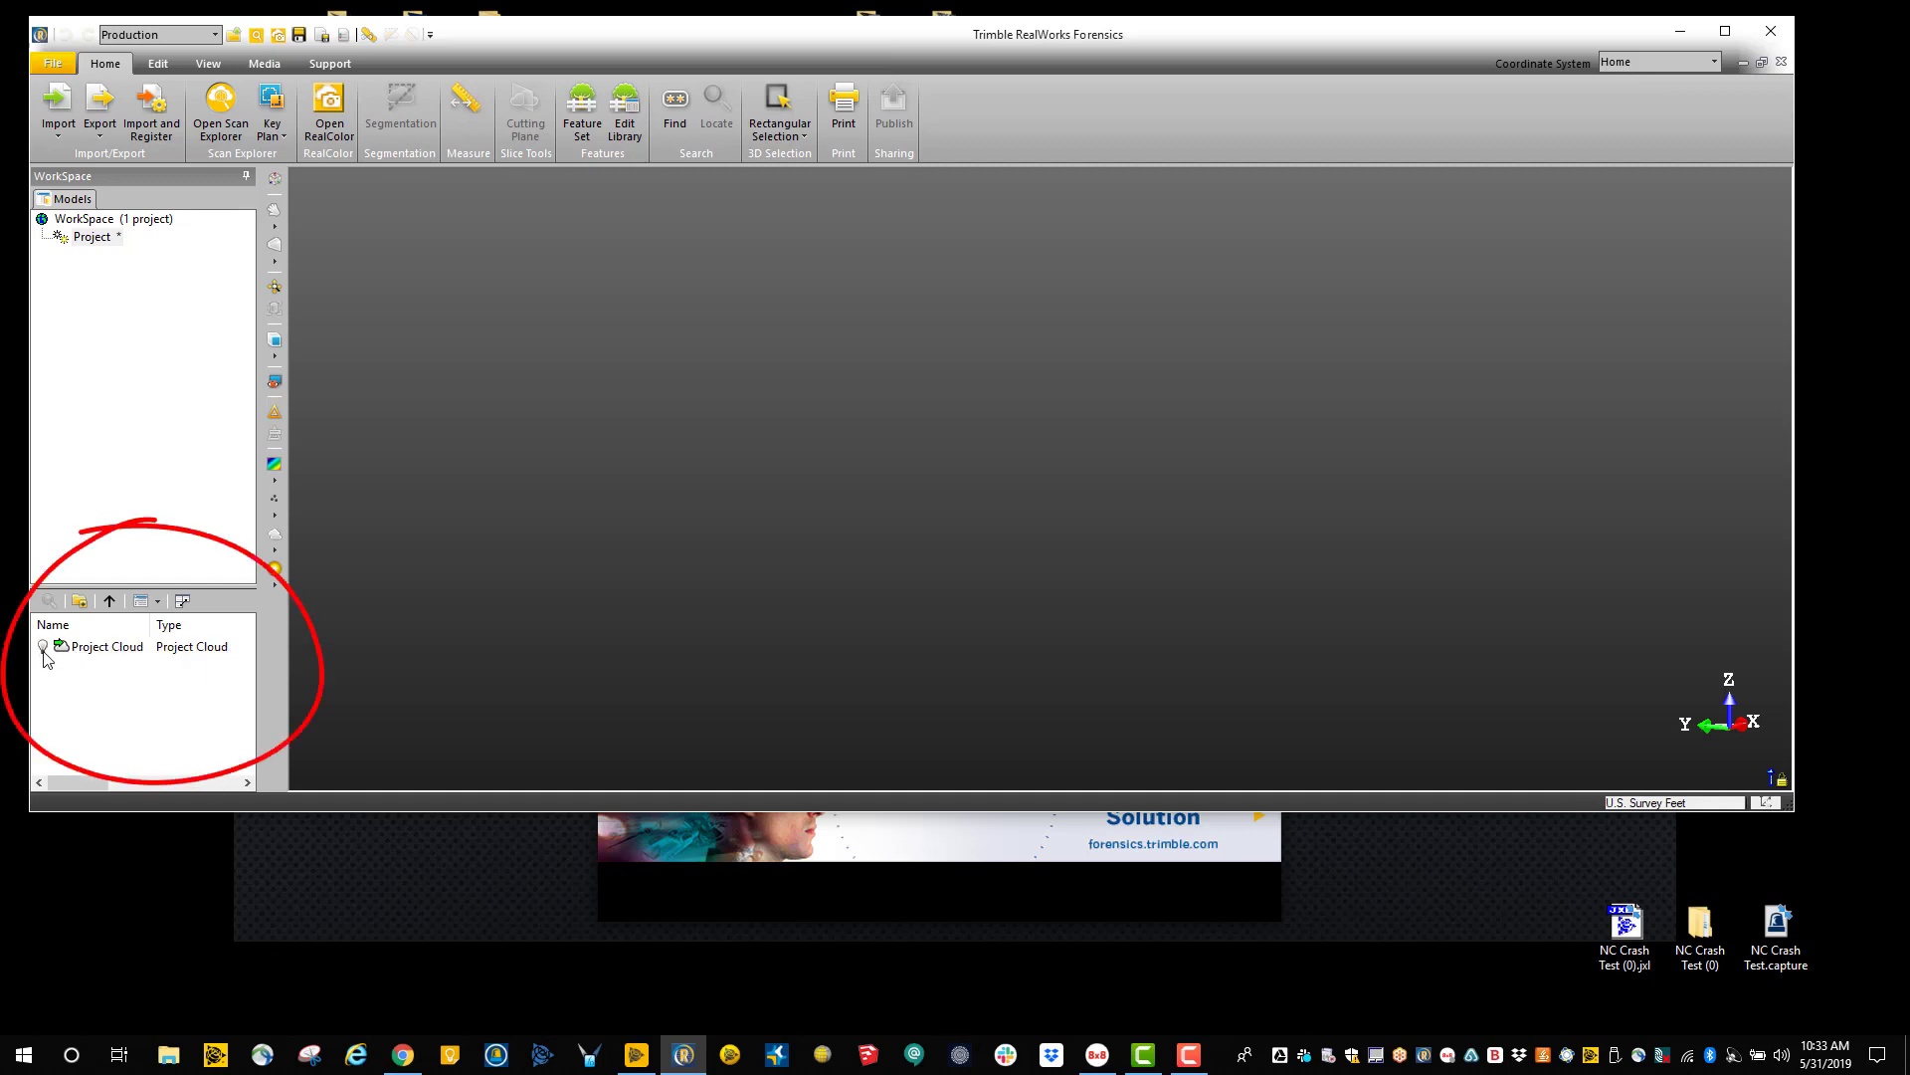
click(43, 648)
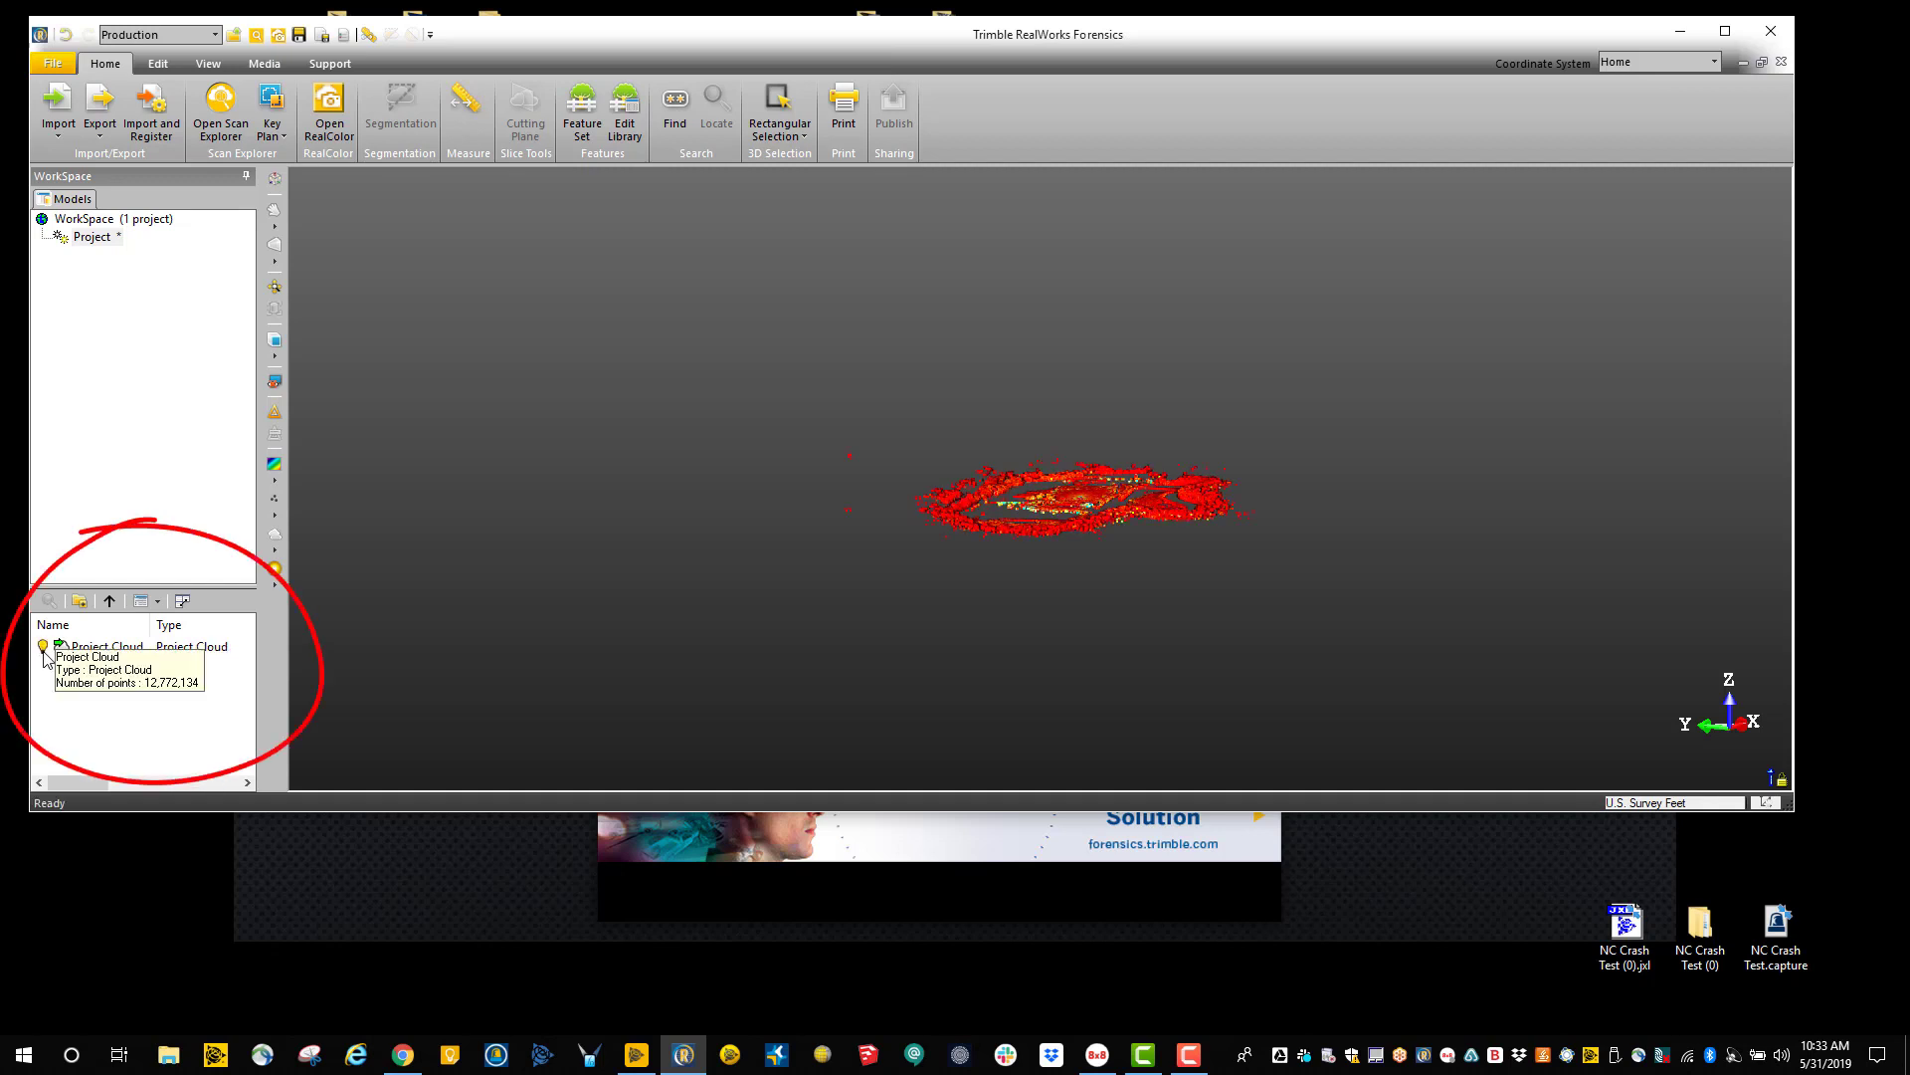
Examine the field and crash vehicles in the displayed Project Cloud from several angles.
scroll(1100, 516, up, 5)
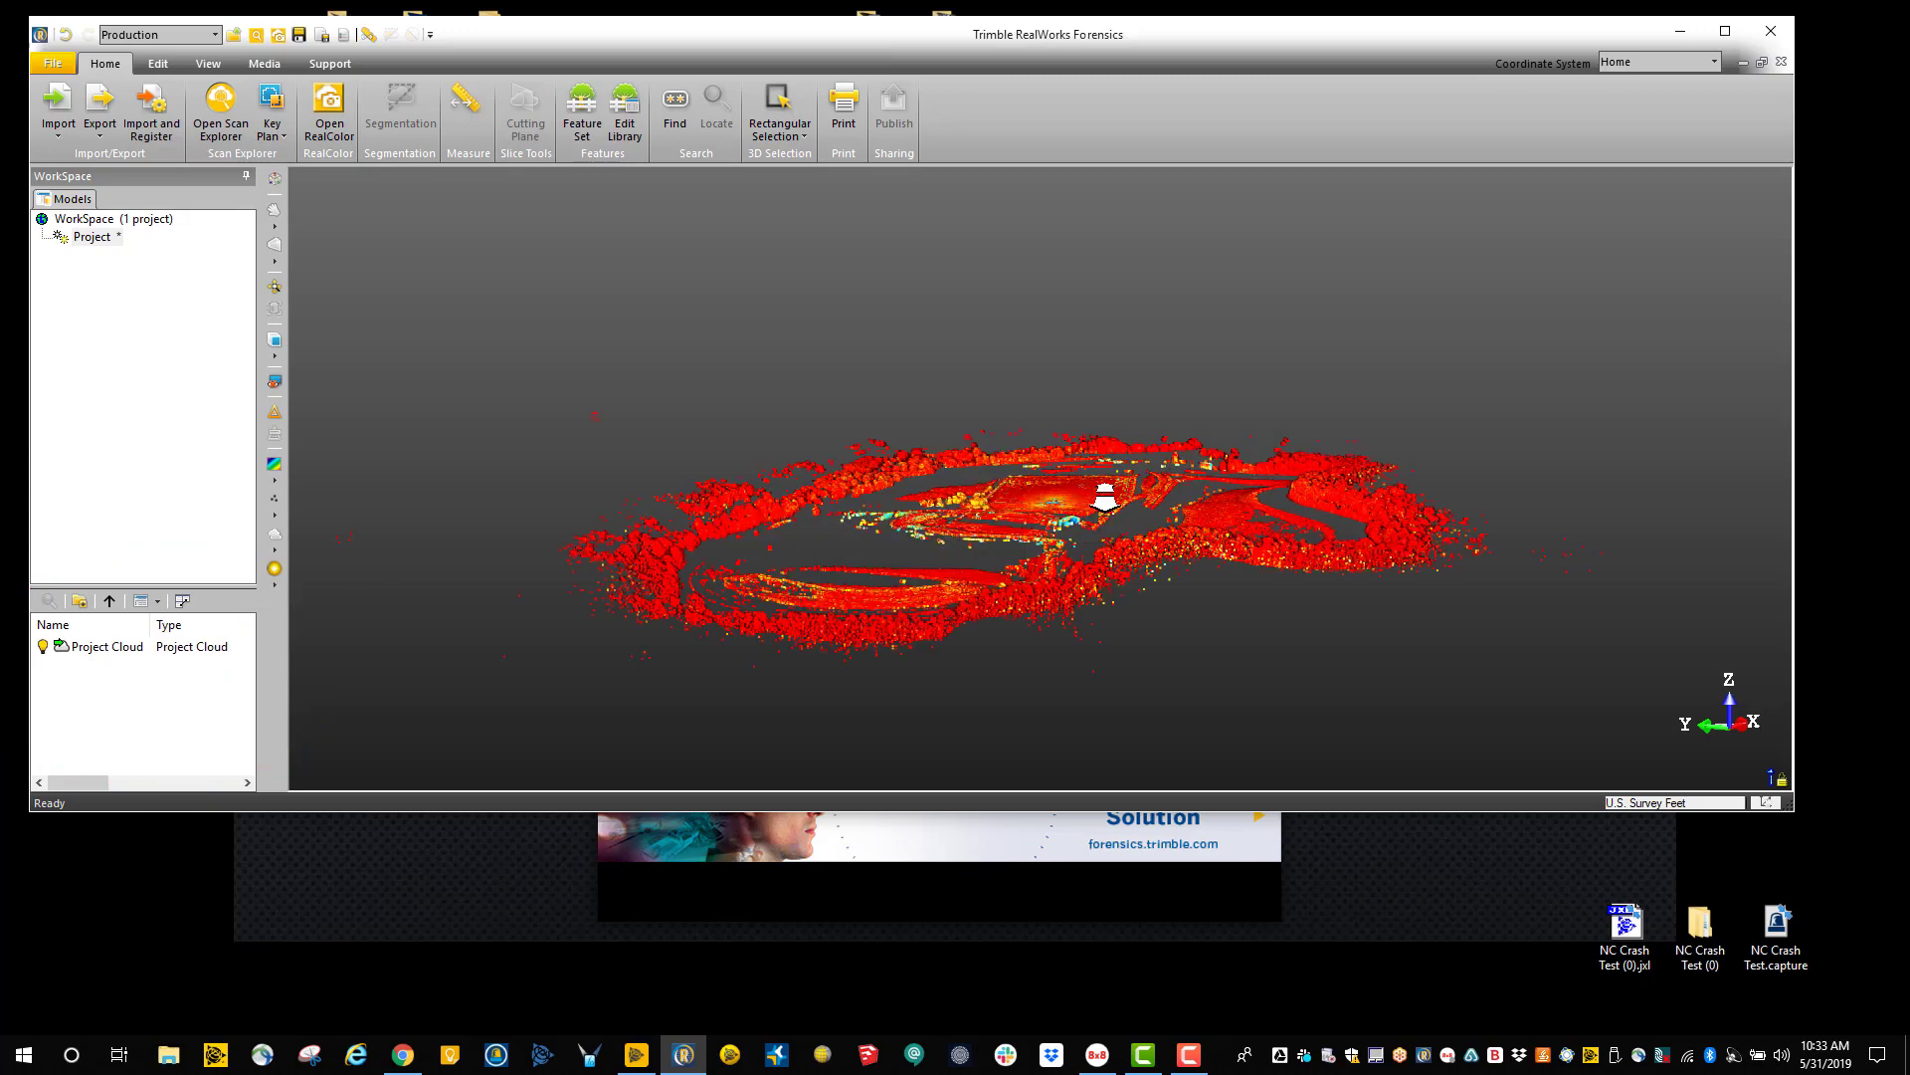
scroll(1103, 499, up, 10)
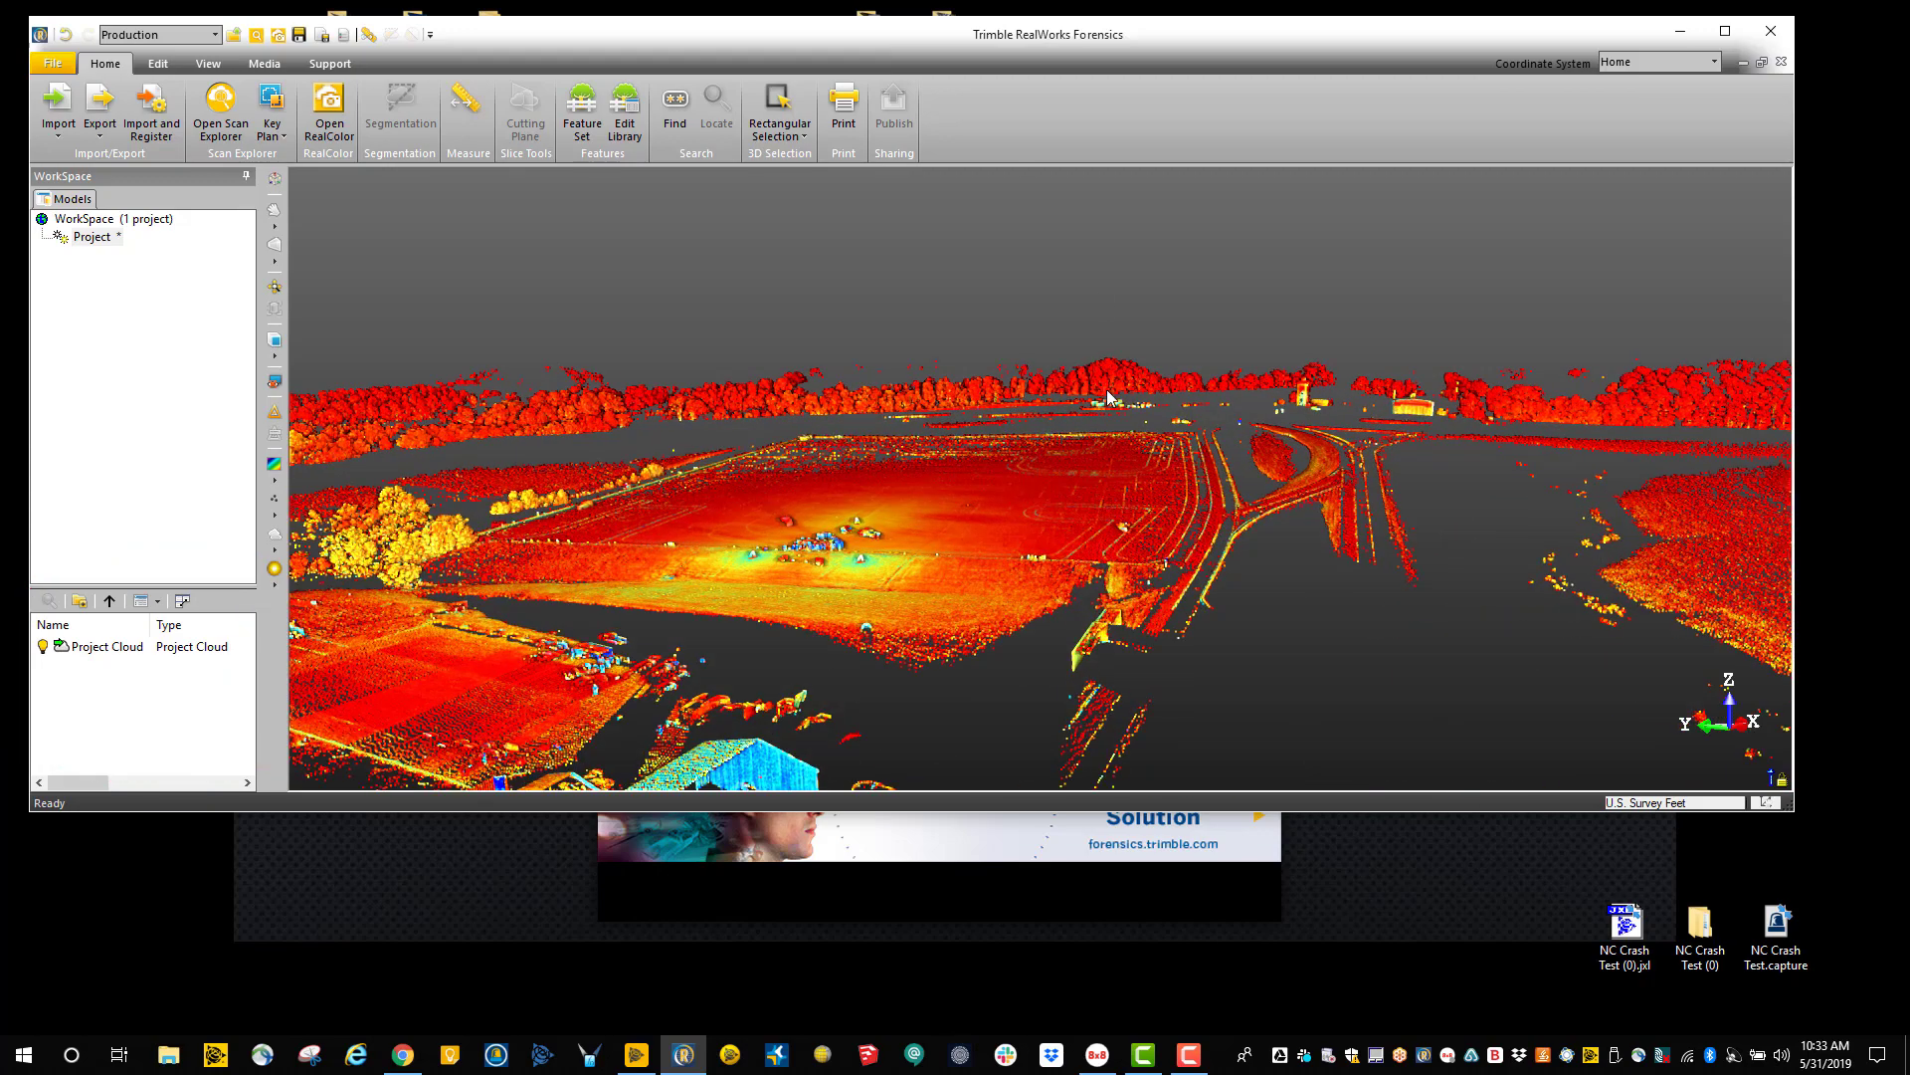
drag(1101, 276, 940, 650)
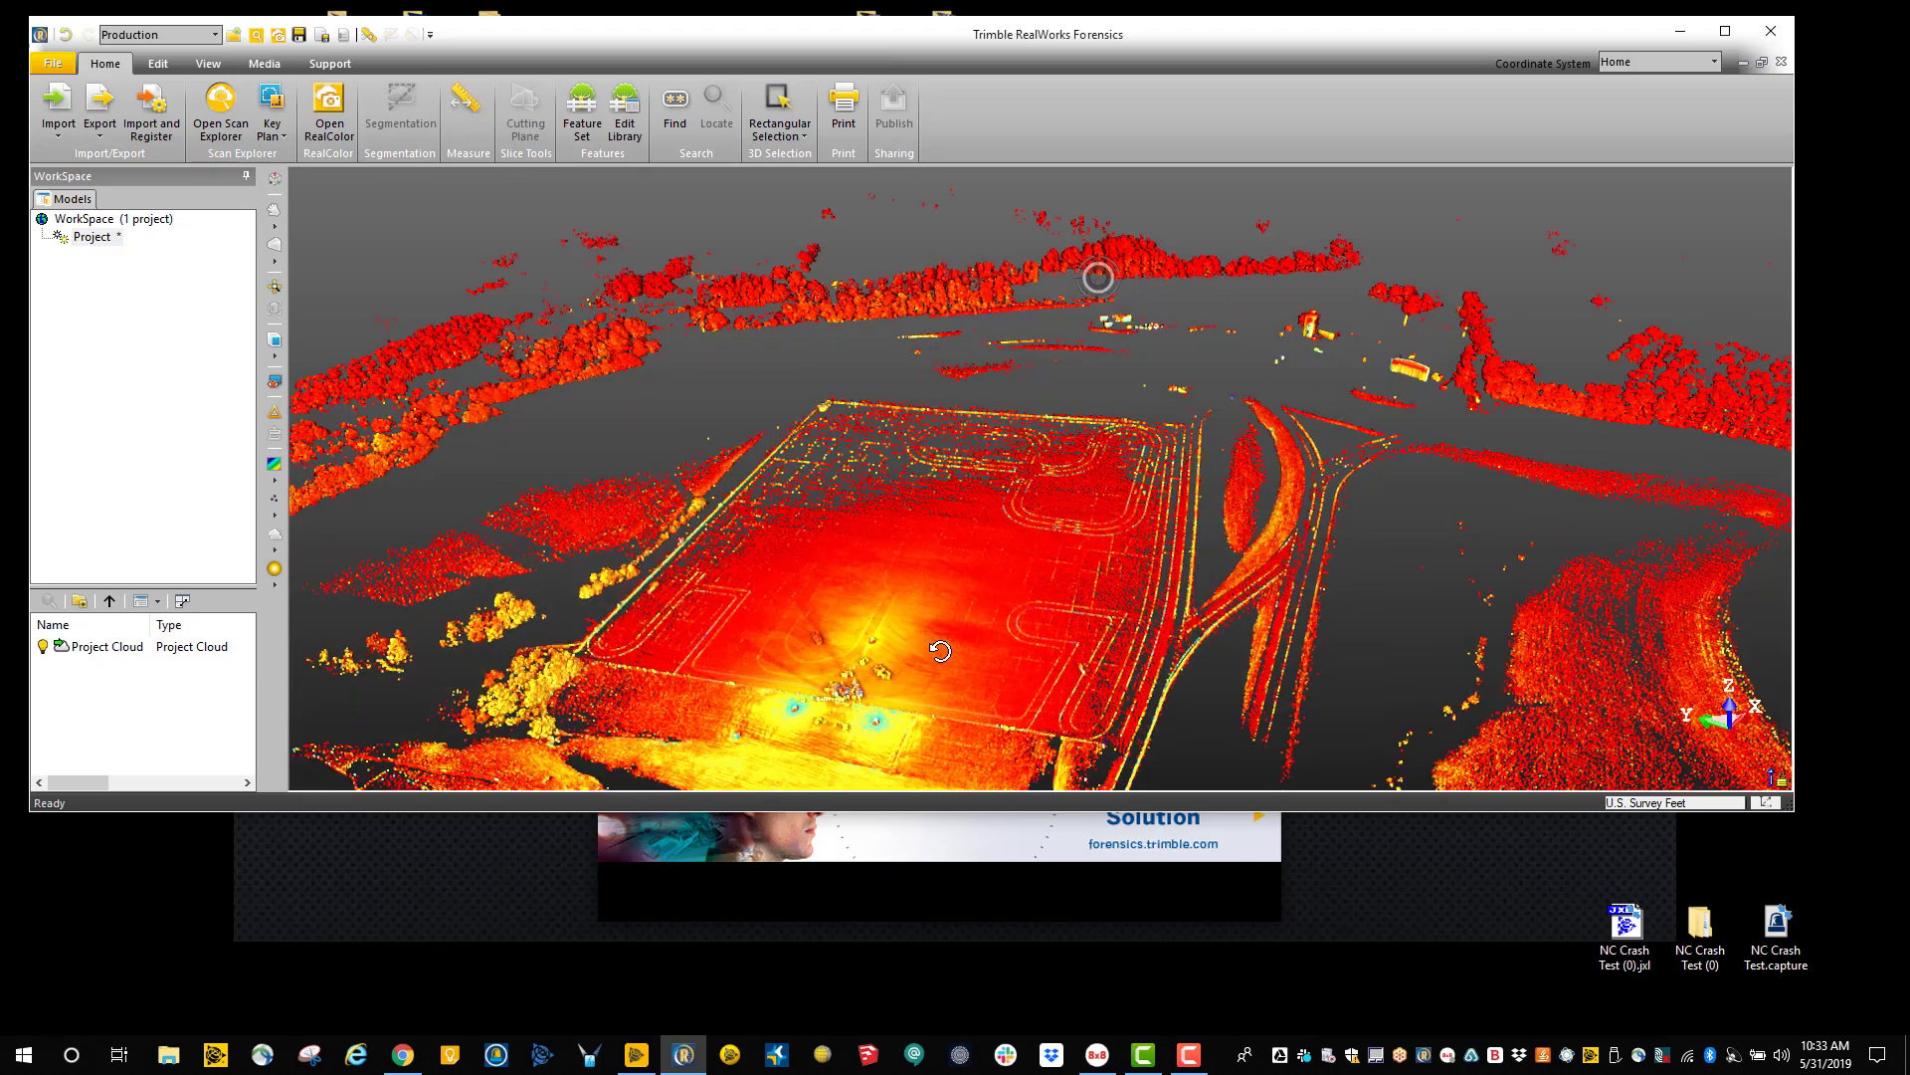
scroll(907, 691, up, 8)
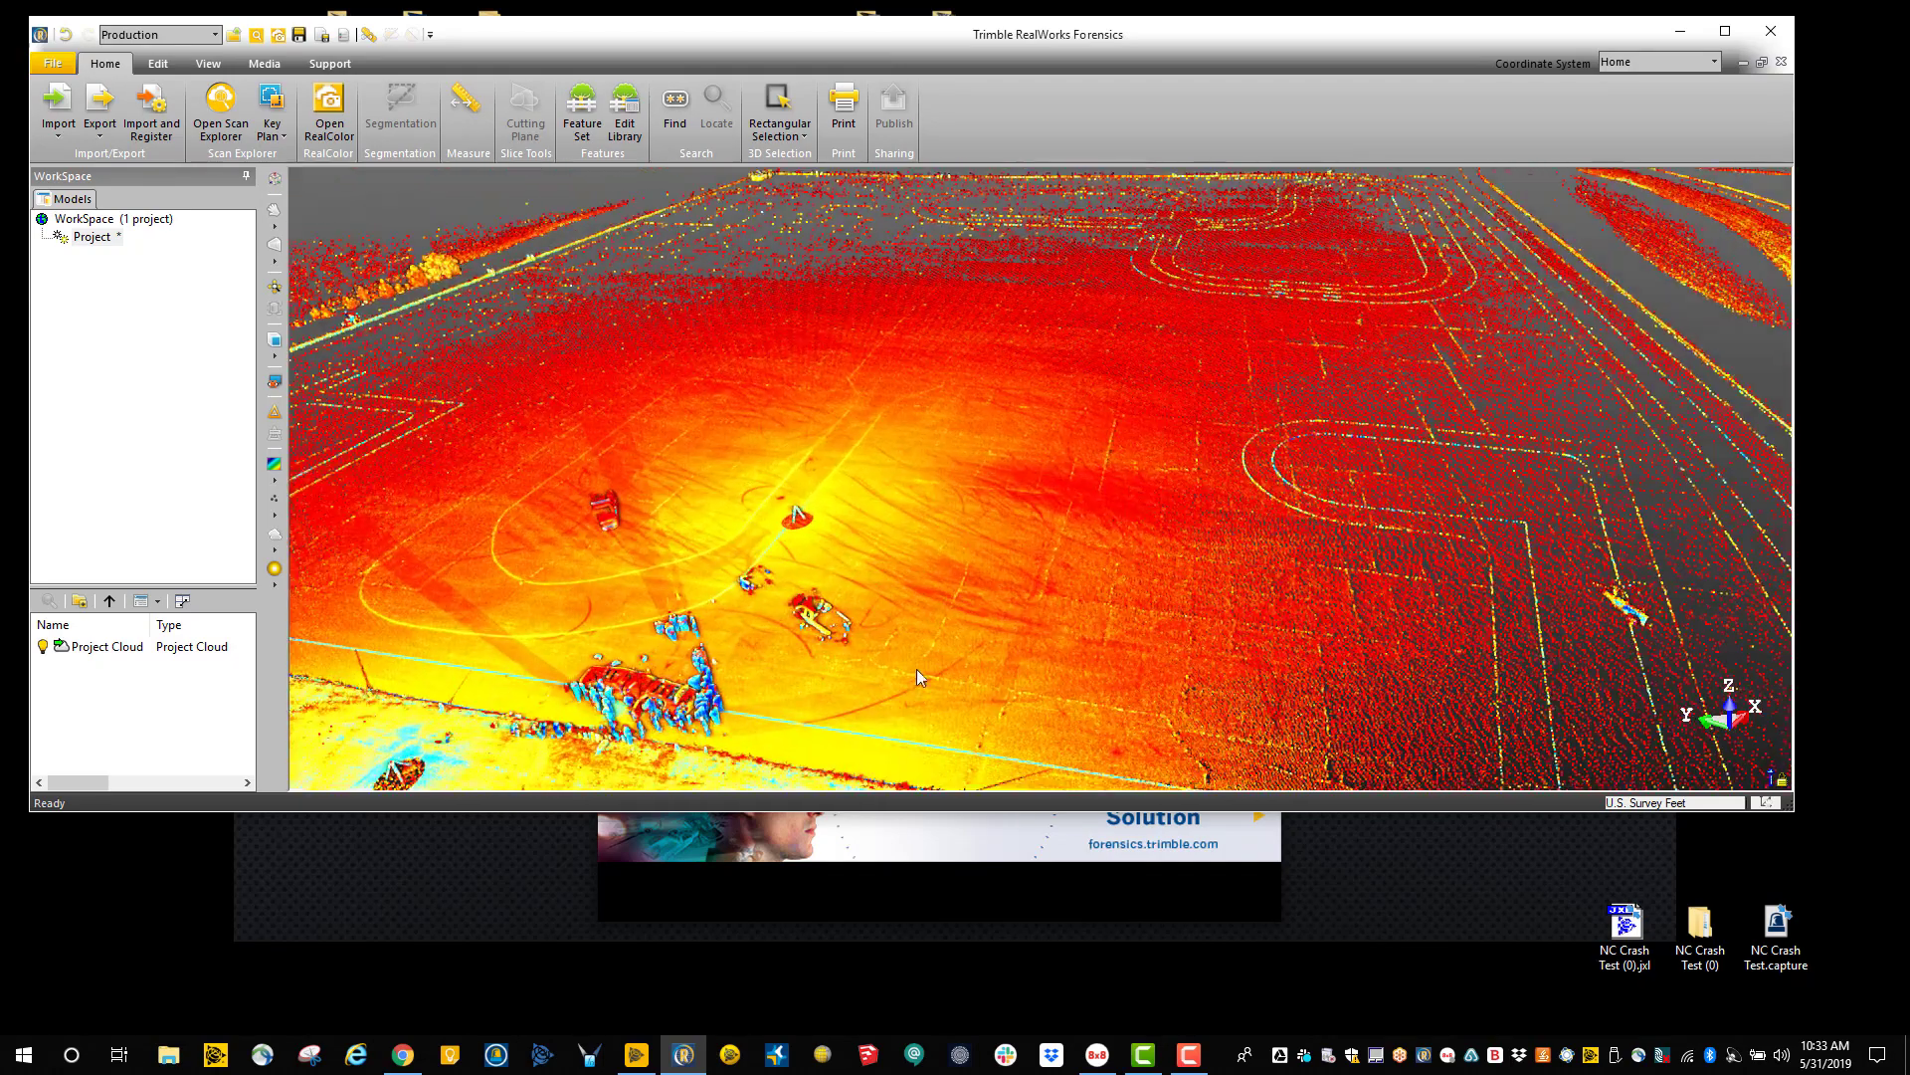
mouse_move(955, 595)
mouse_down()
mouse_move(850, 577)
mouse_move(844, 617)
mouse_up()
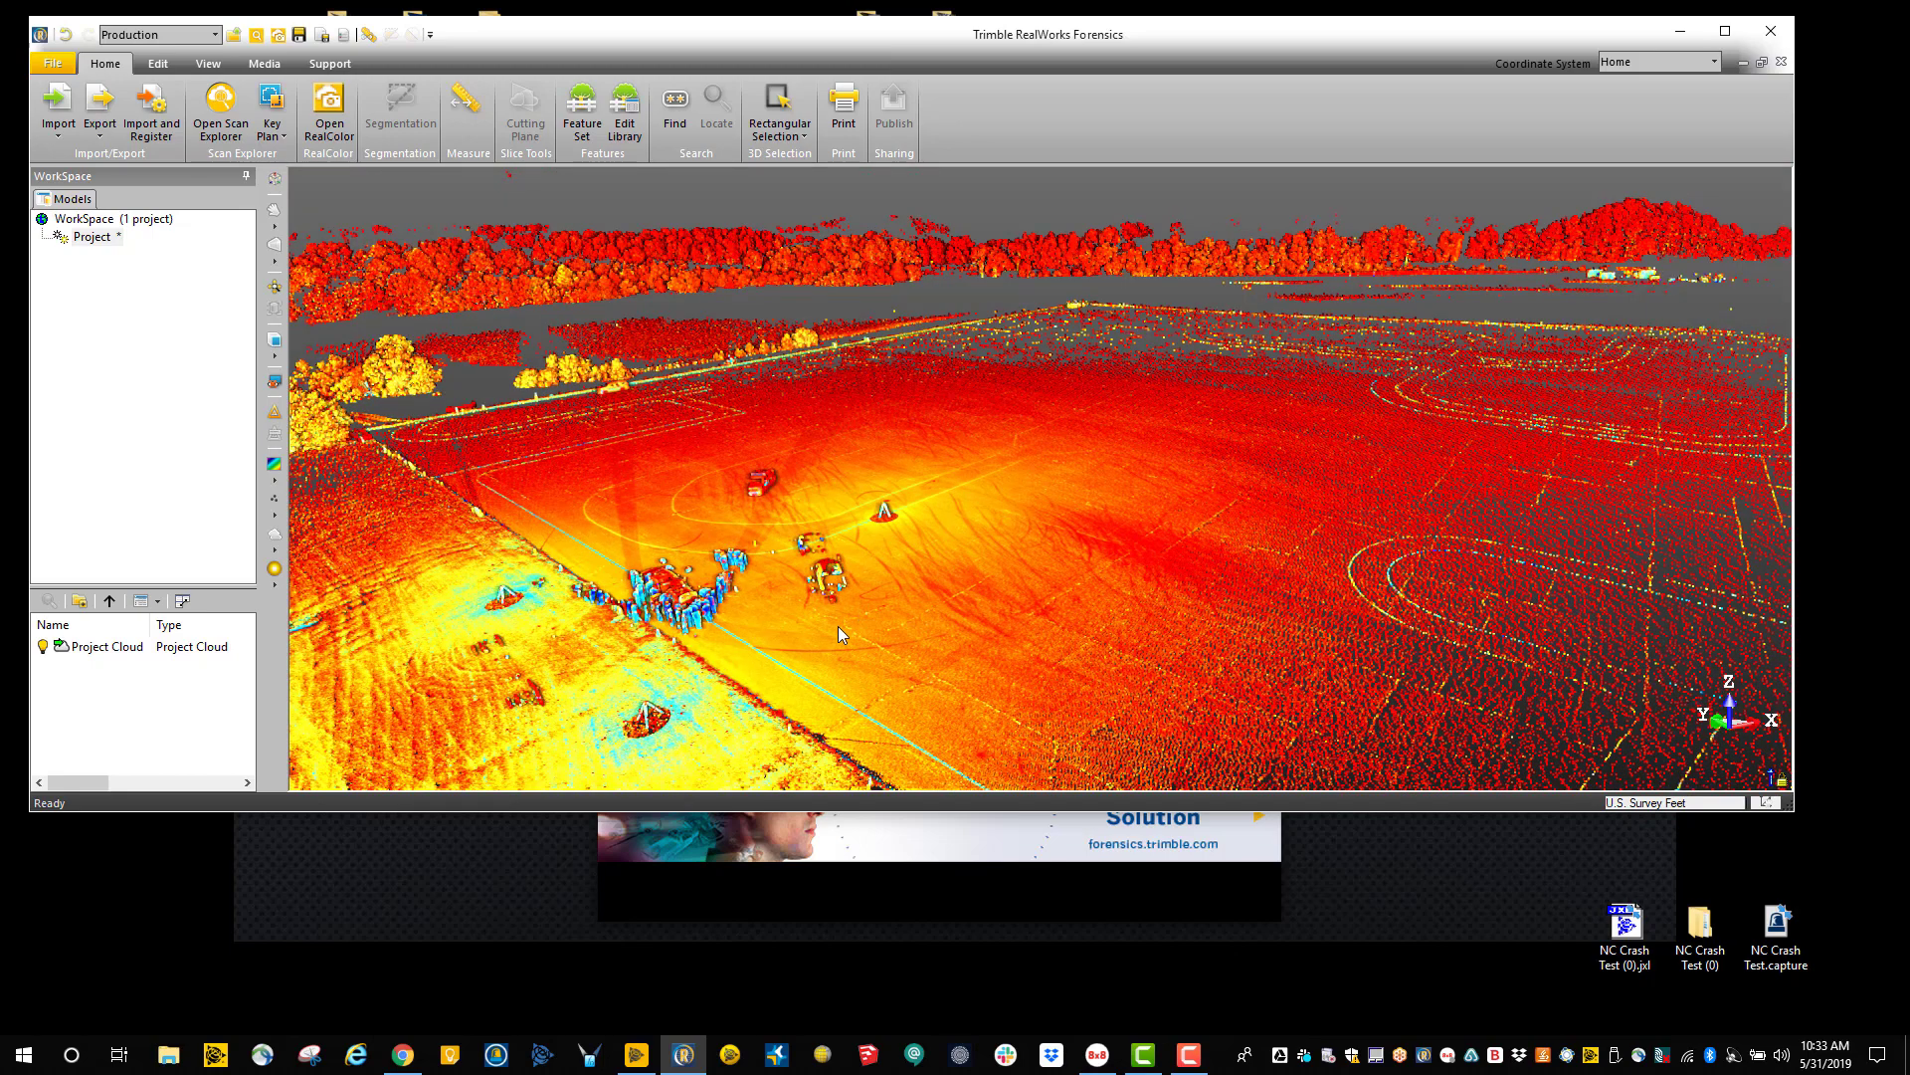
Select the Project Cloud and inspect the crash site and surrounding fields within its bounding box.
click(90, 647)
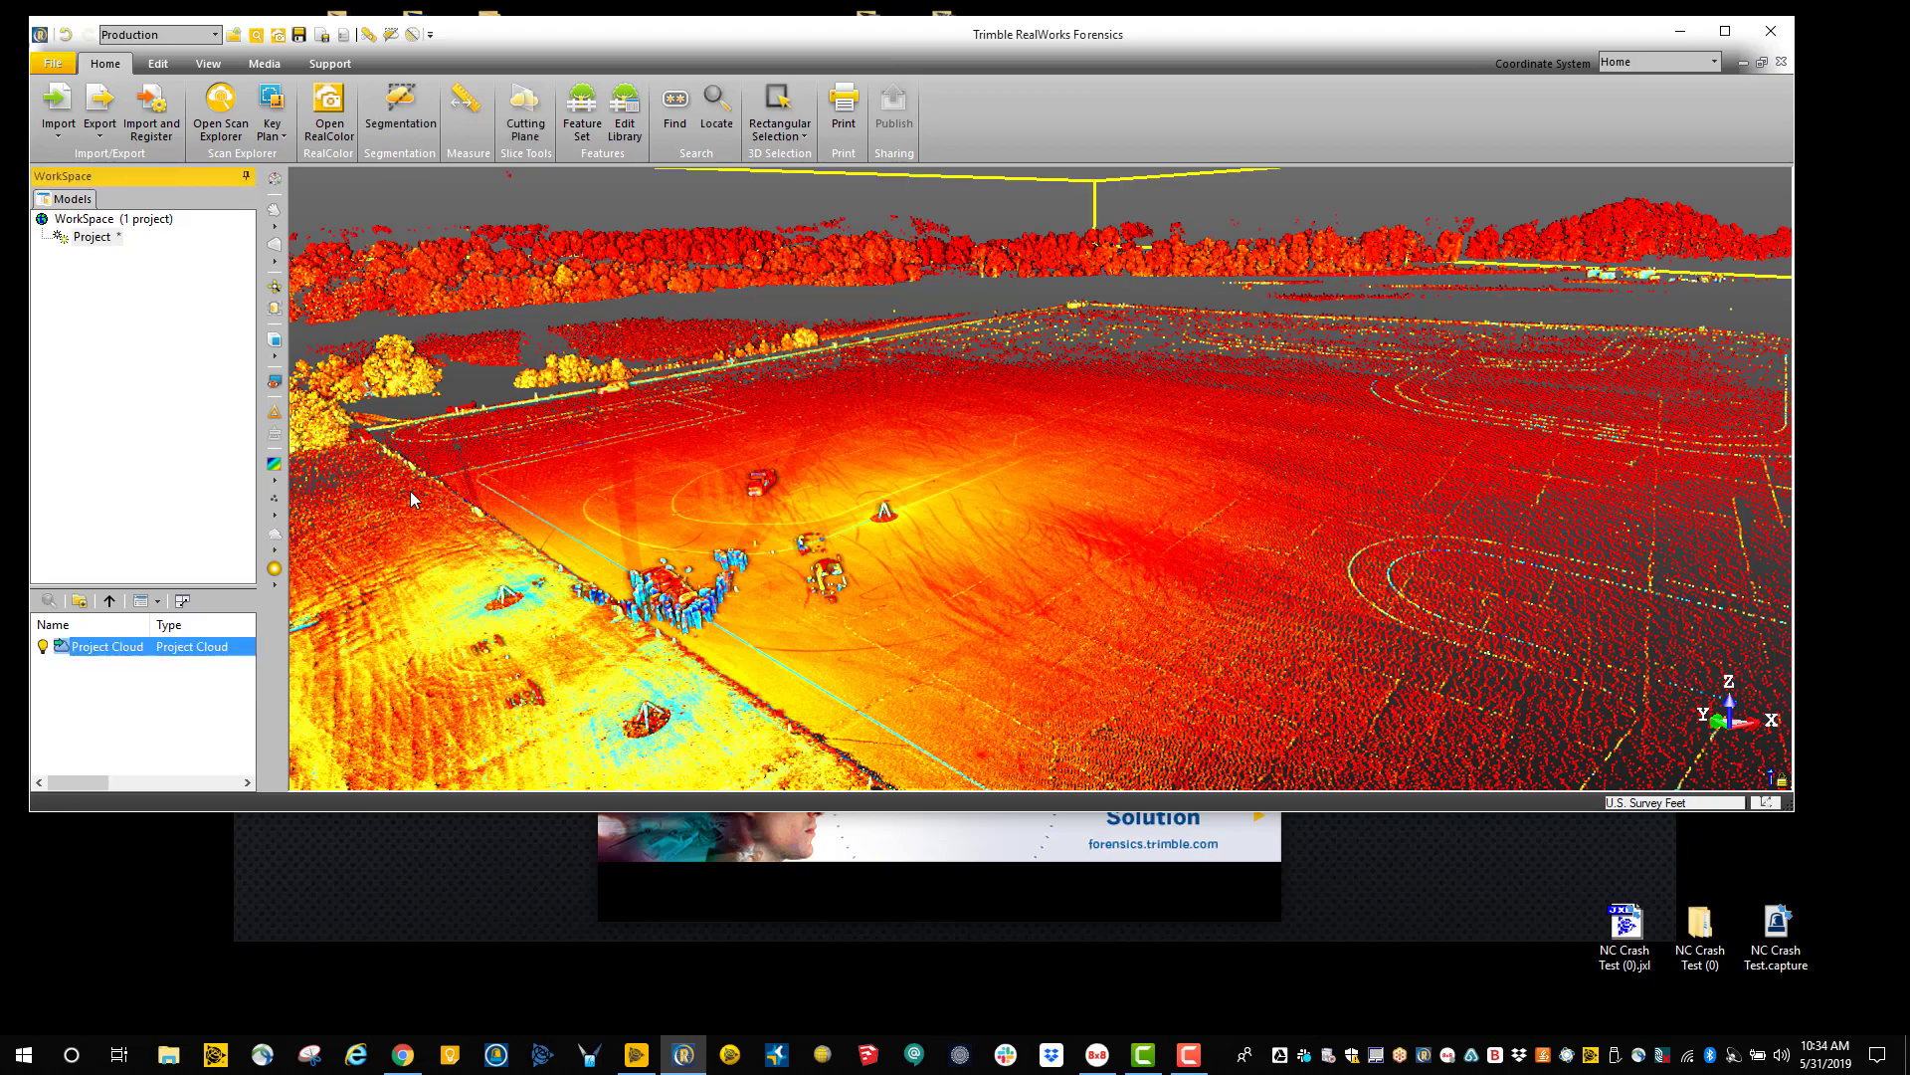
scroll(466, 506, down, 4)
scroll(1125, 334, down, 2)
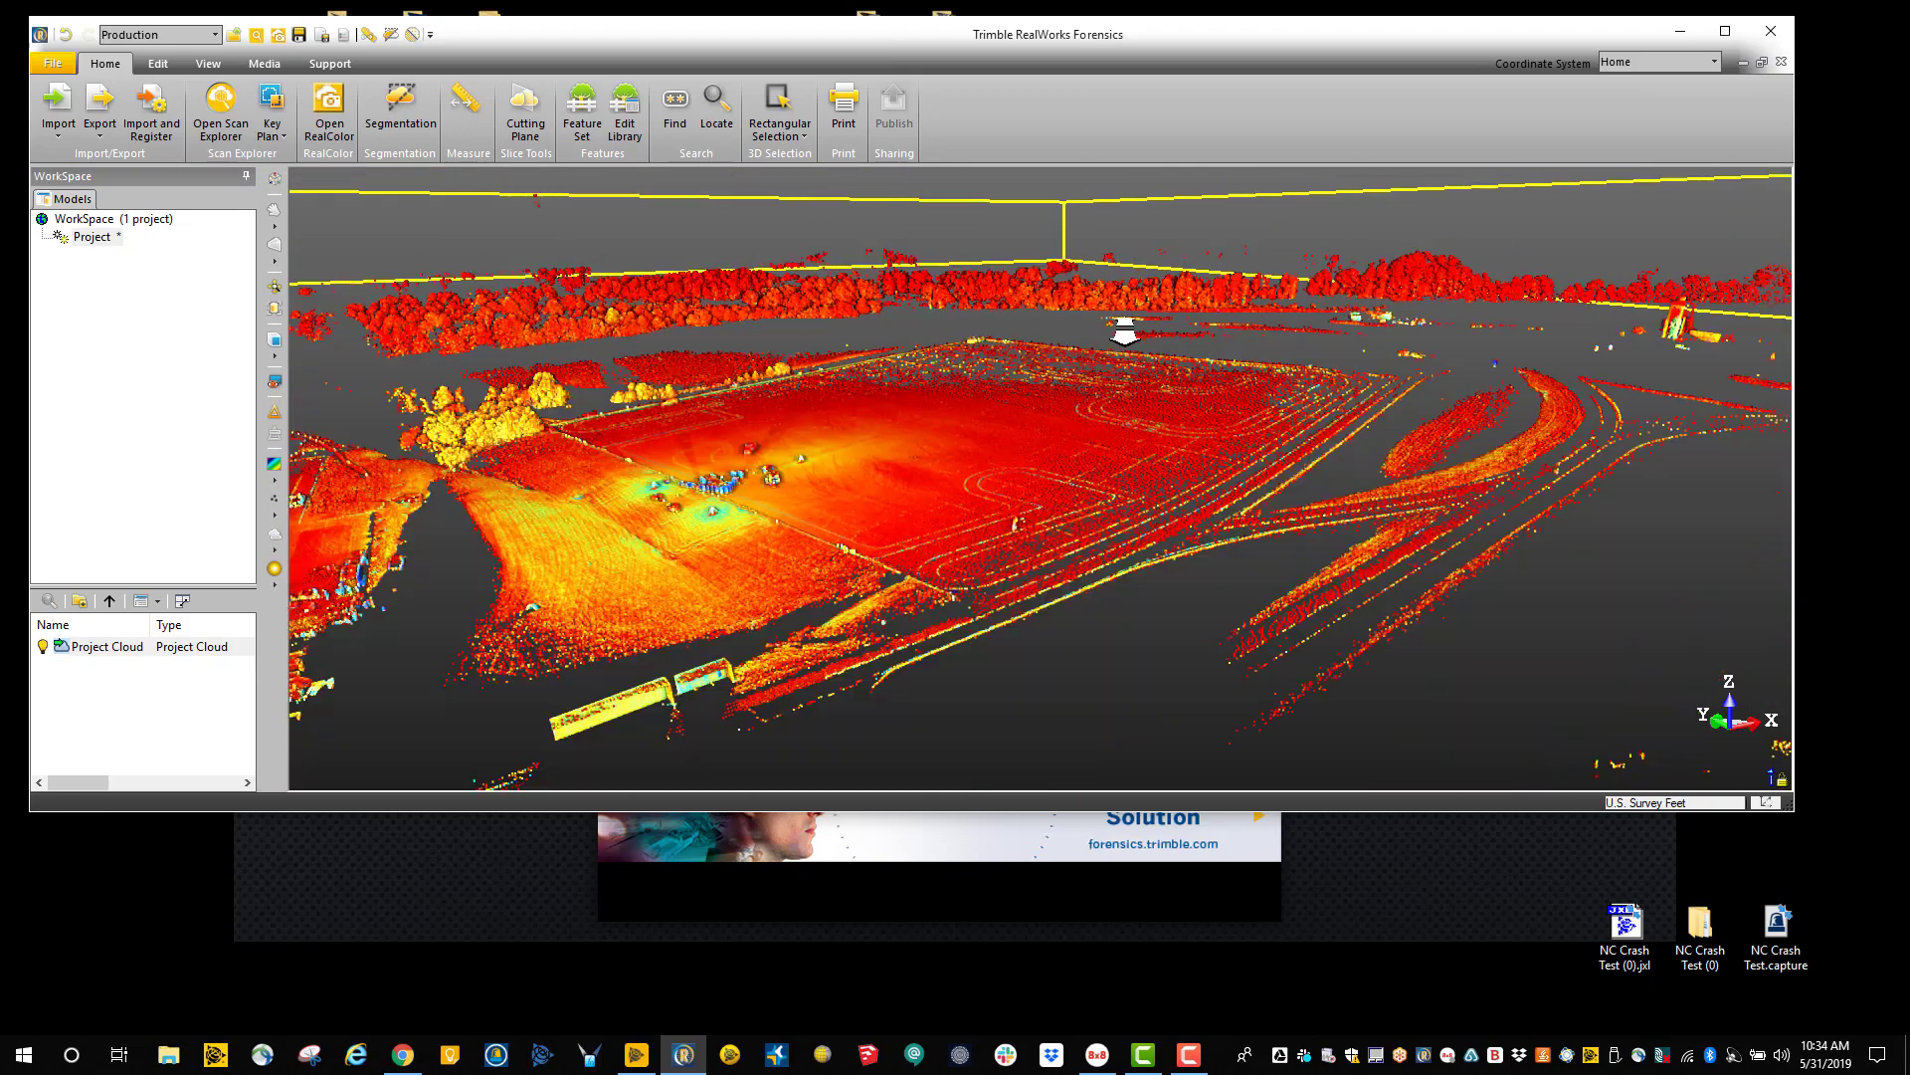
scroll(1124, 335, up, 4)
scroll(1125, 334, down, 1)
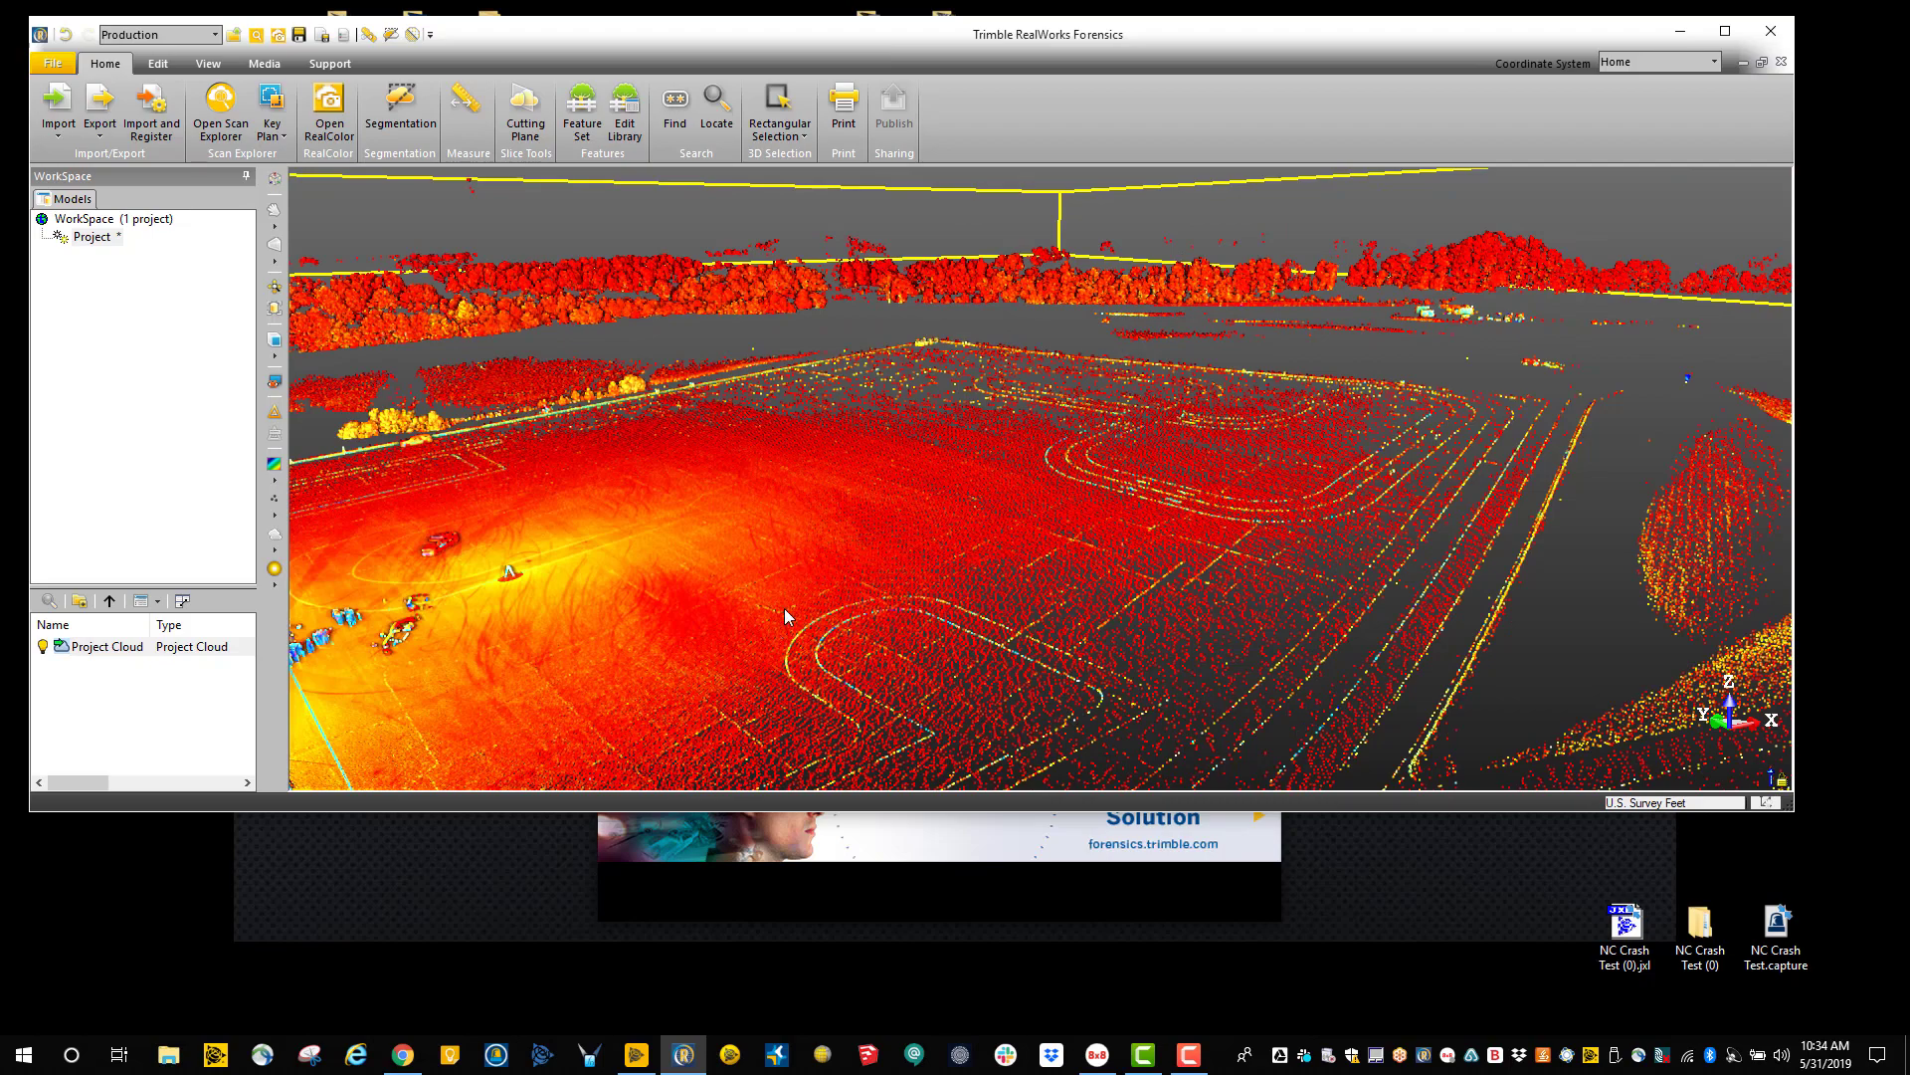
drag(832, 574, 885, 576)
middle_drag(885, 577, 896, 568)
scroll(896, 569, up, 2)
scroll(896, 569, up, 1)
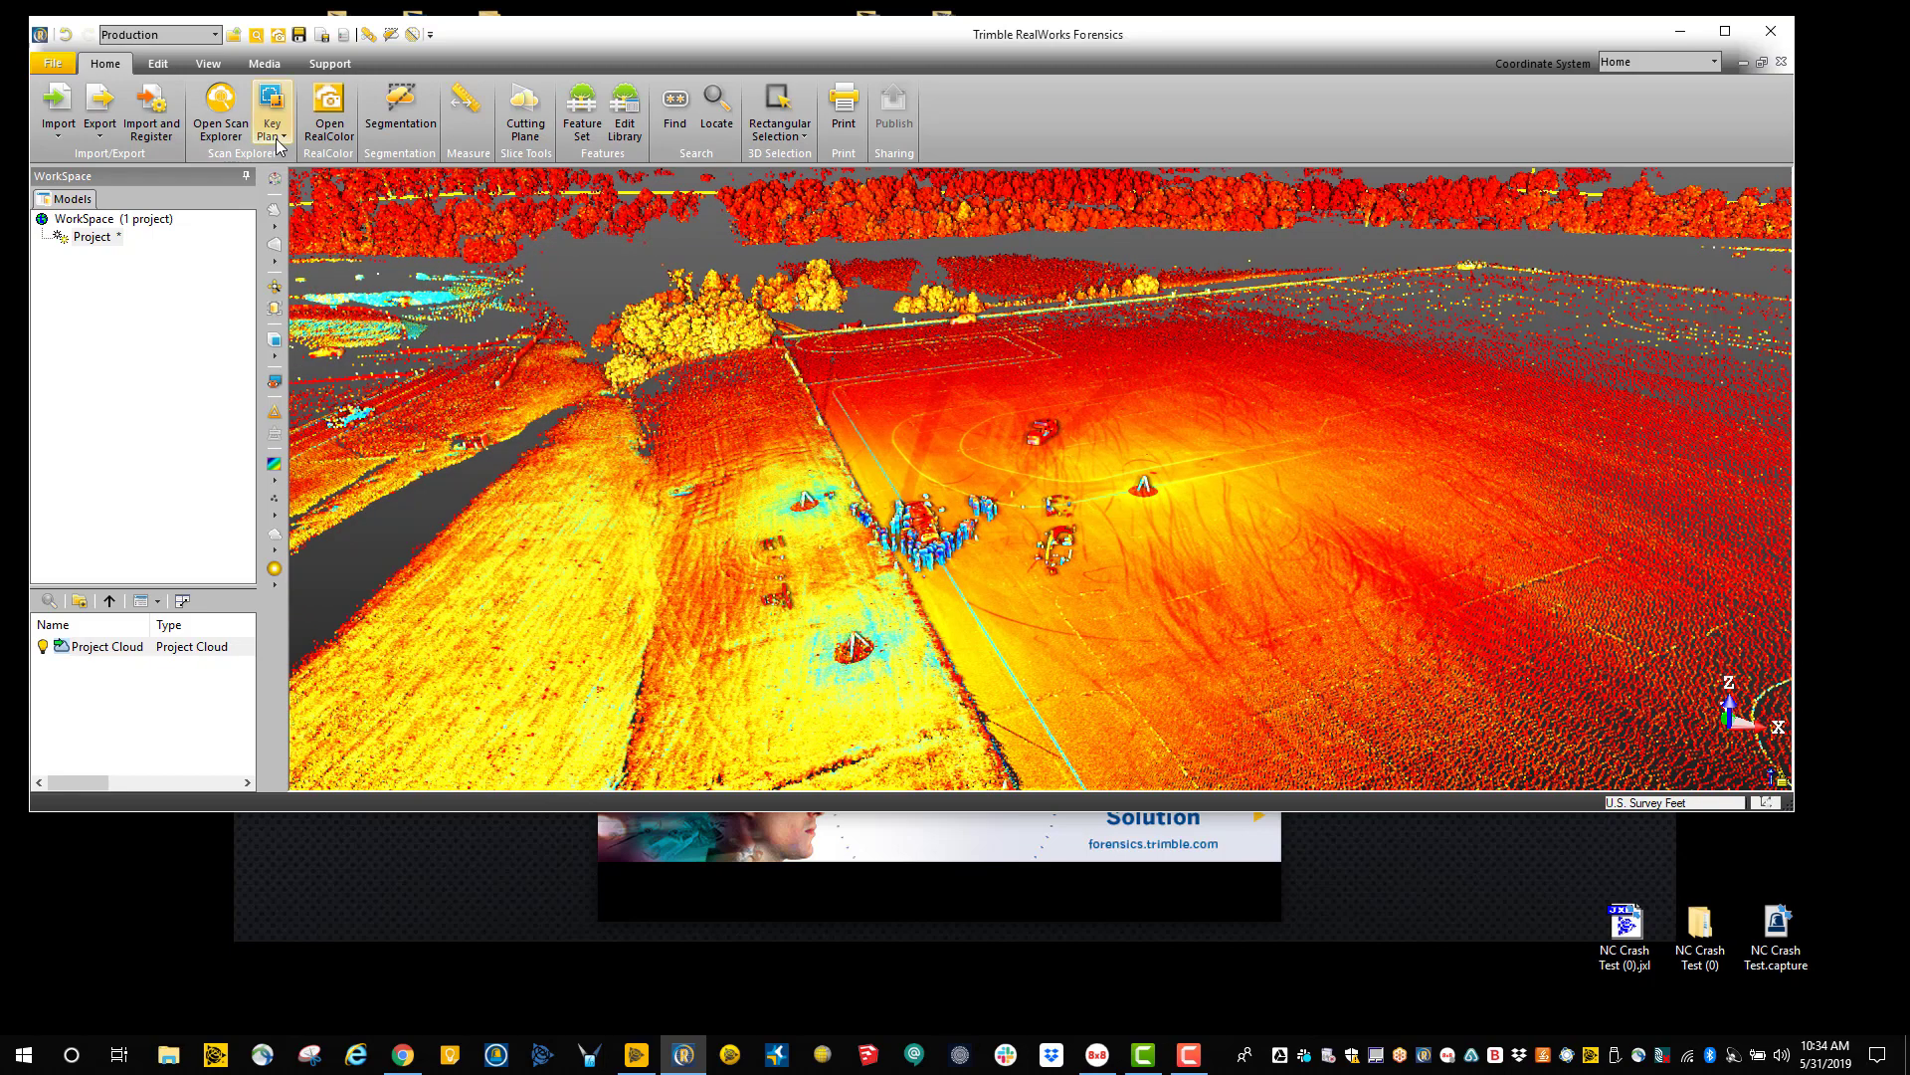
Run Auto-Classify Outdoor on the Project Cloud, extracting Ground, Building, Poles and Signs, Power Lines, High Vegetation and Remaining.
click(159, 63)
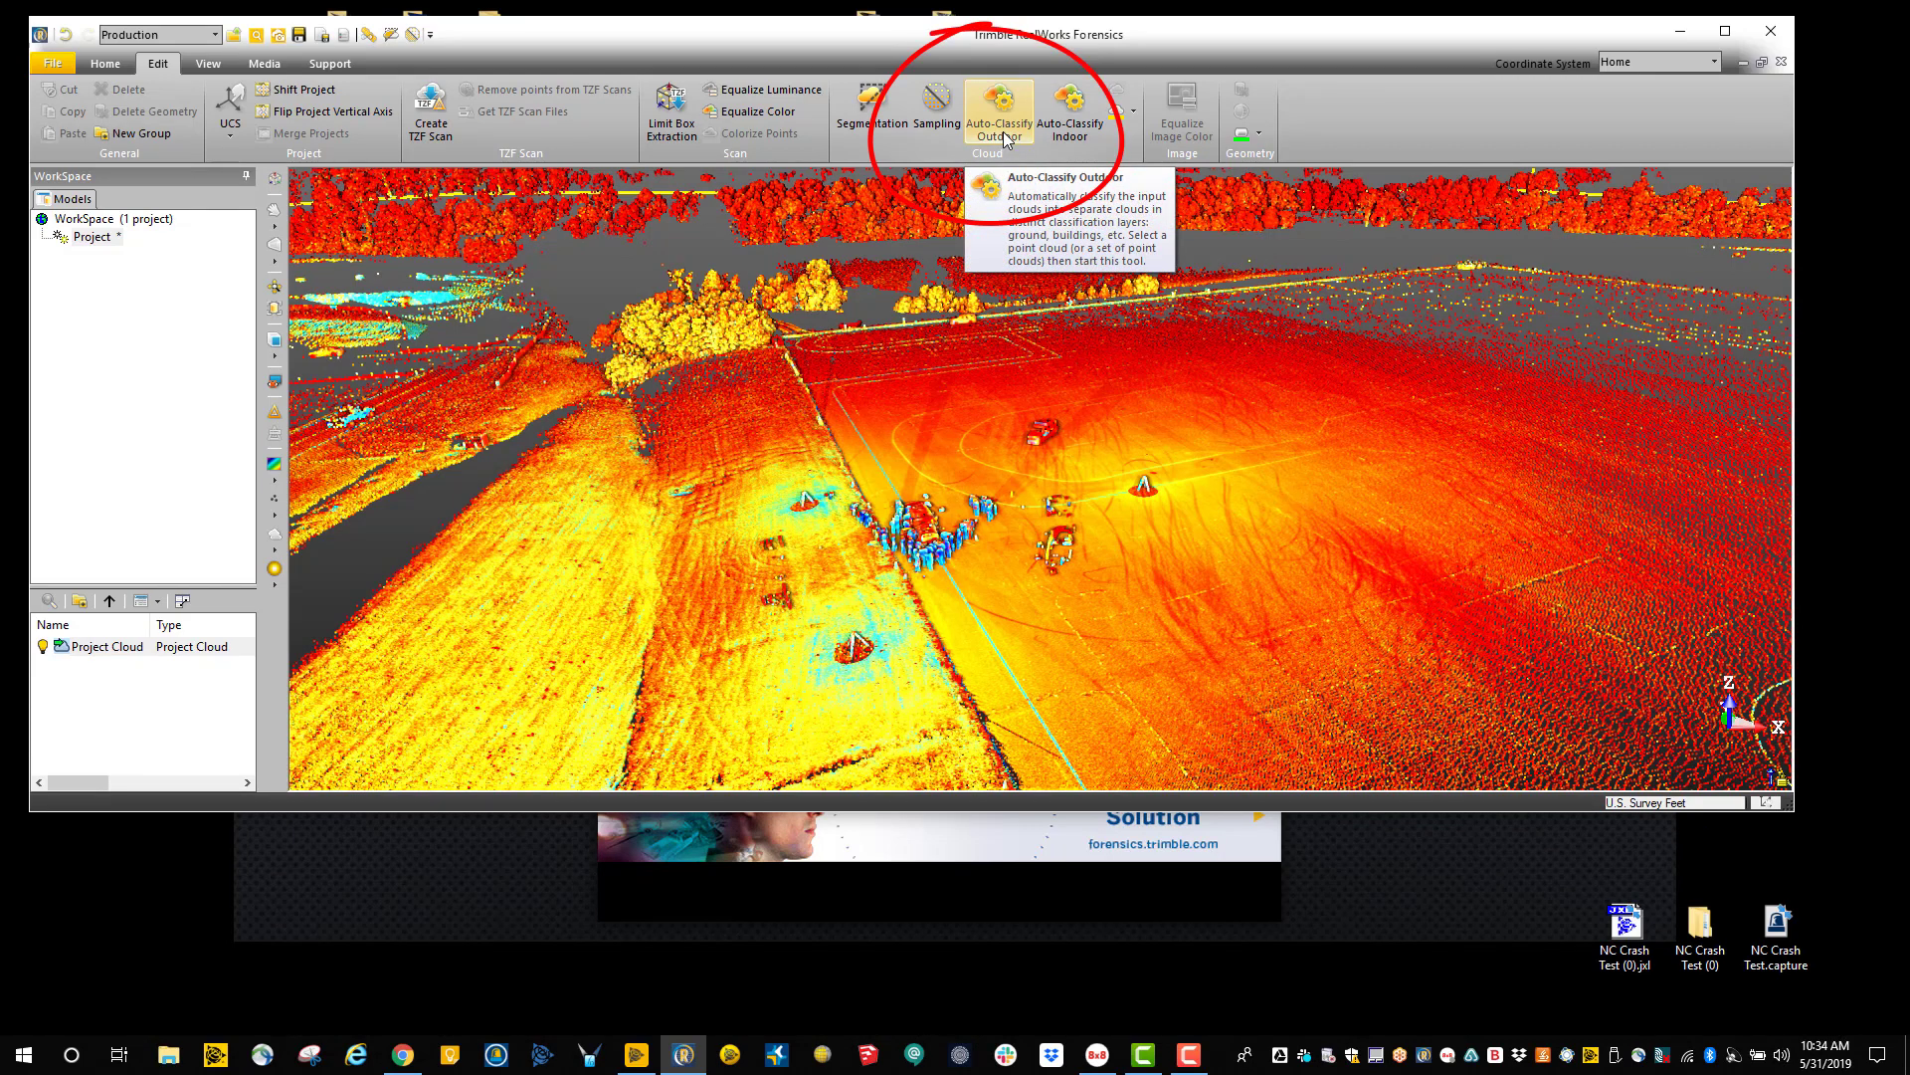
click(1003, 137)
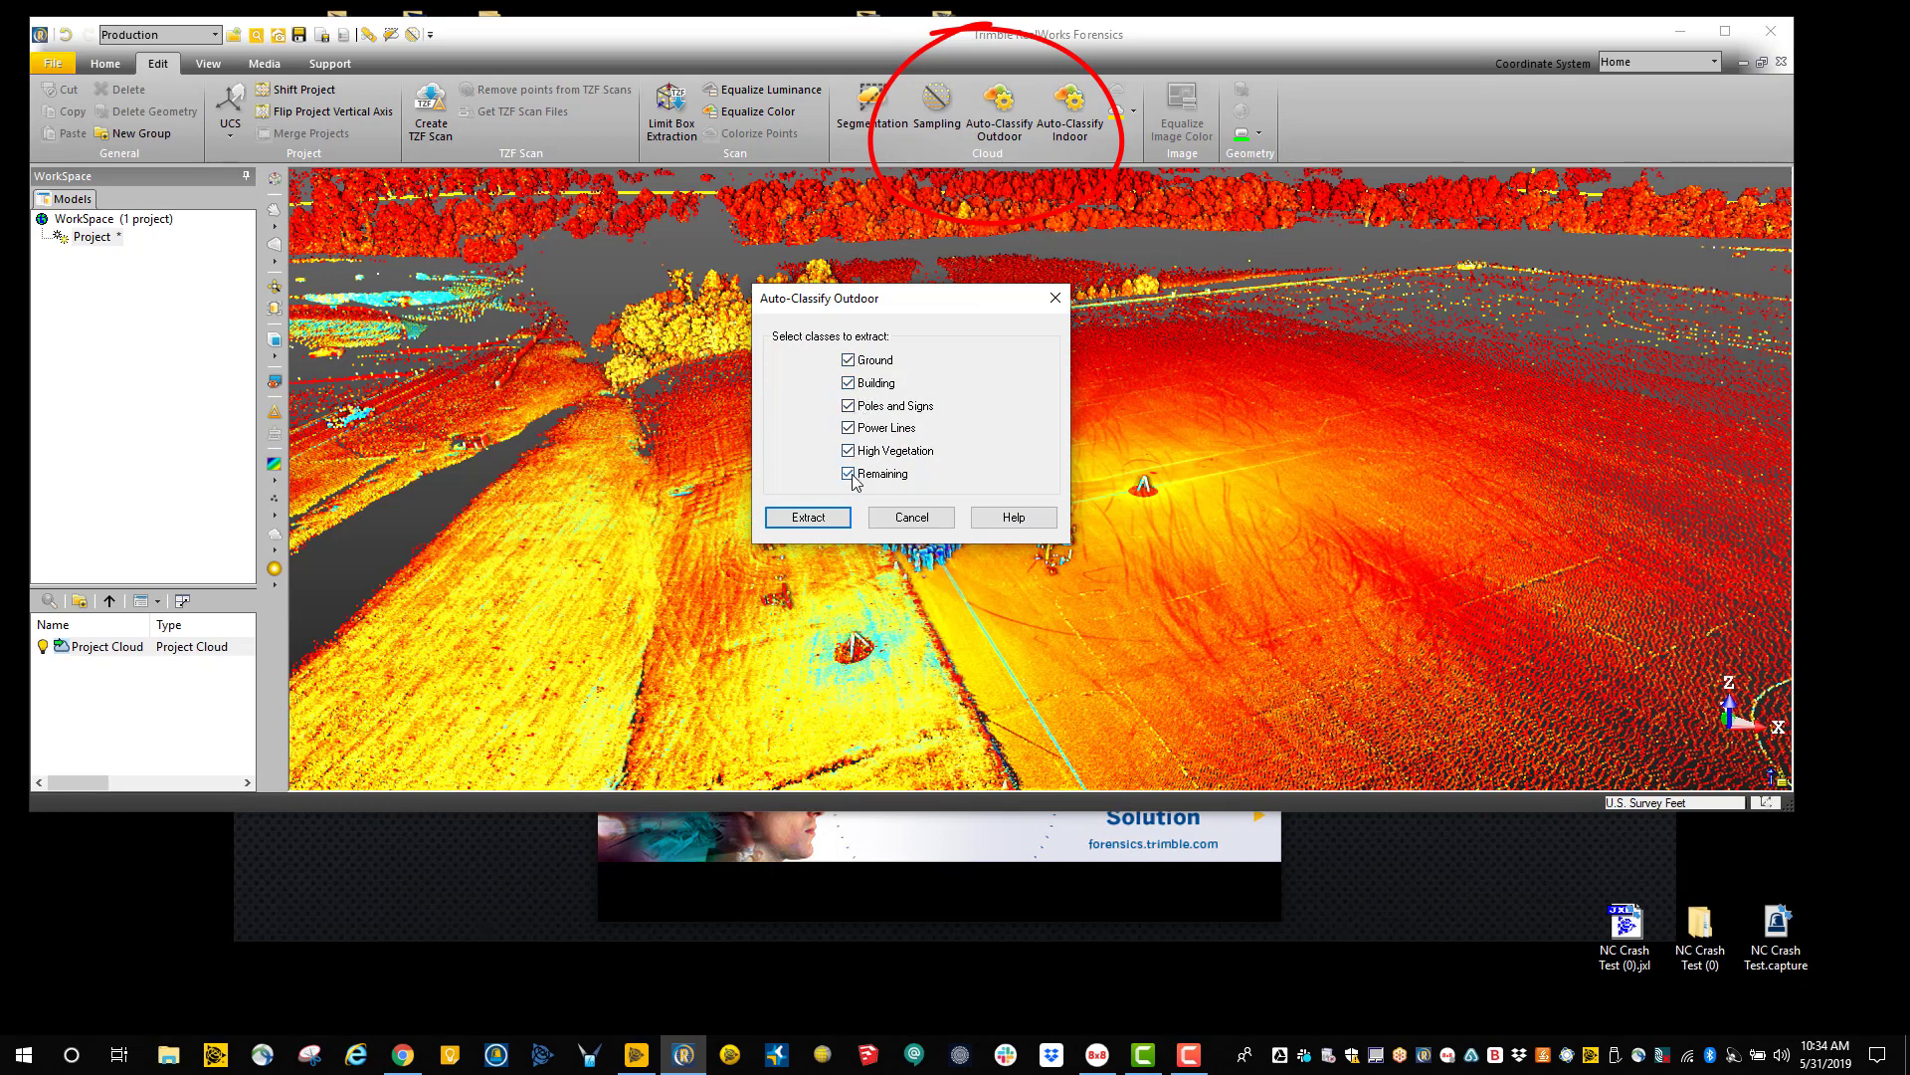
click(809, 517)
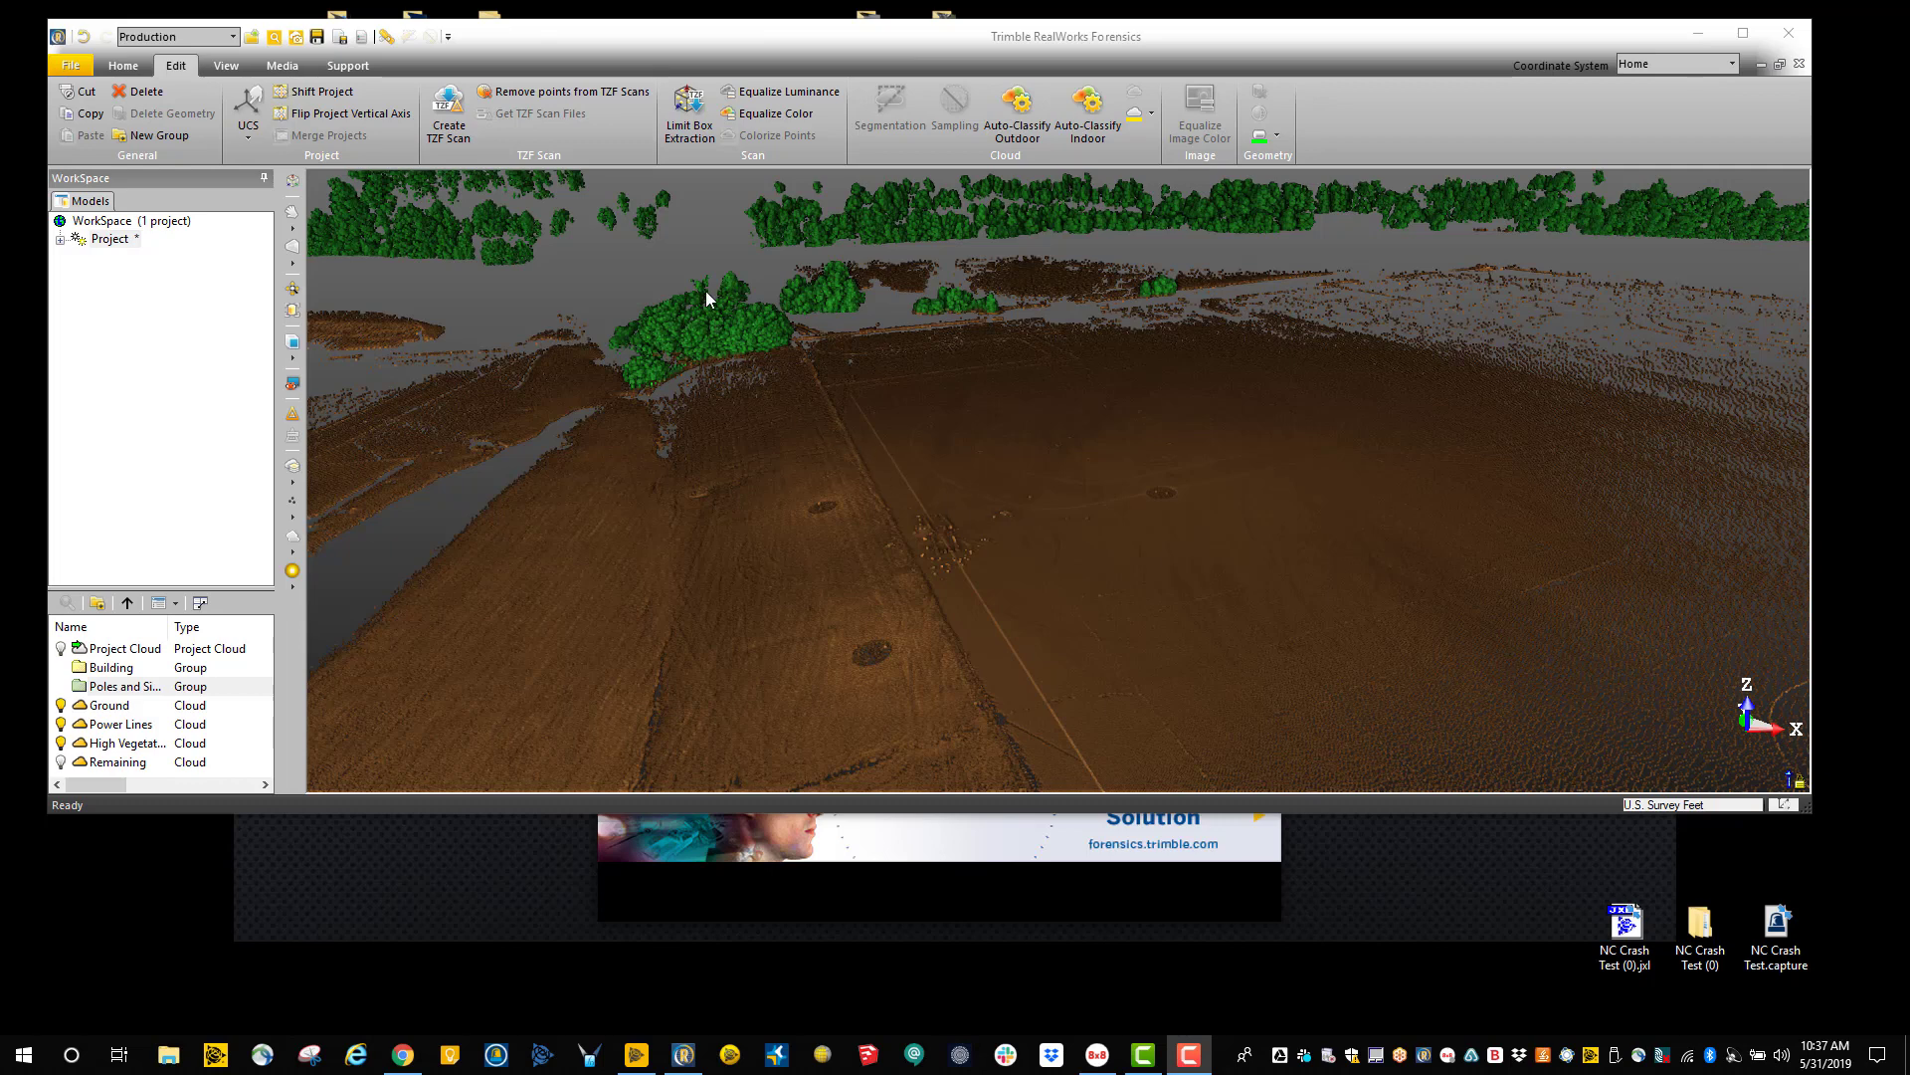
scroll(822, 477, down, 3)
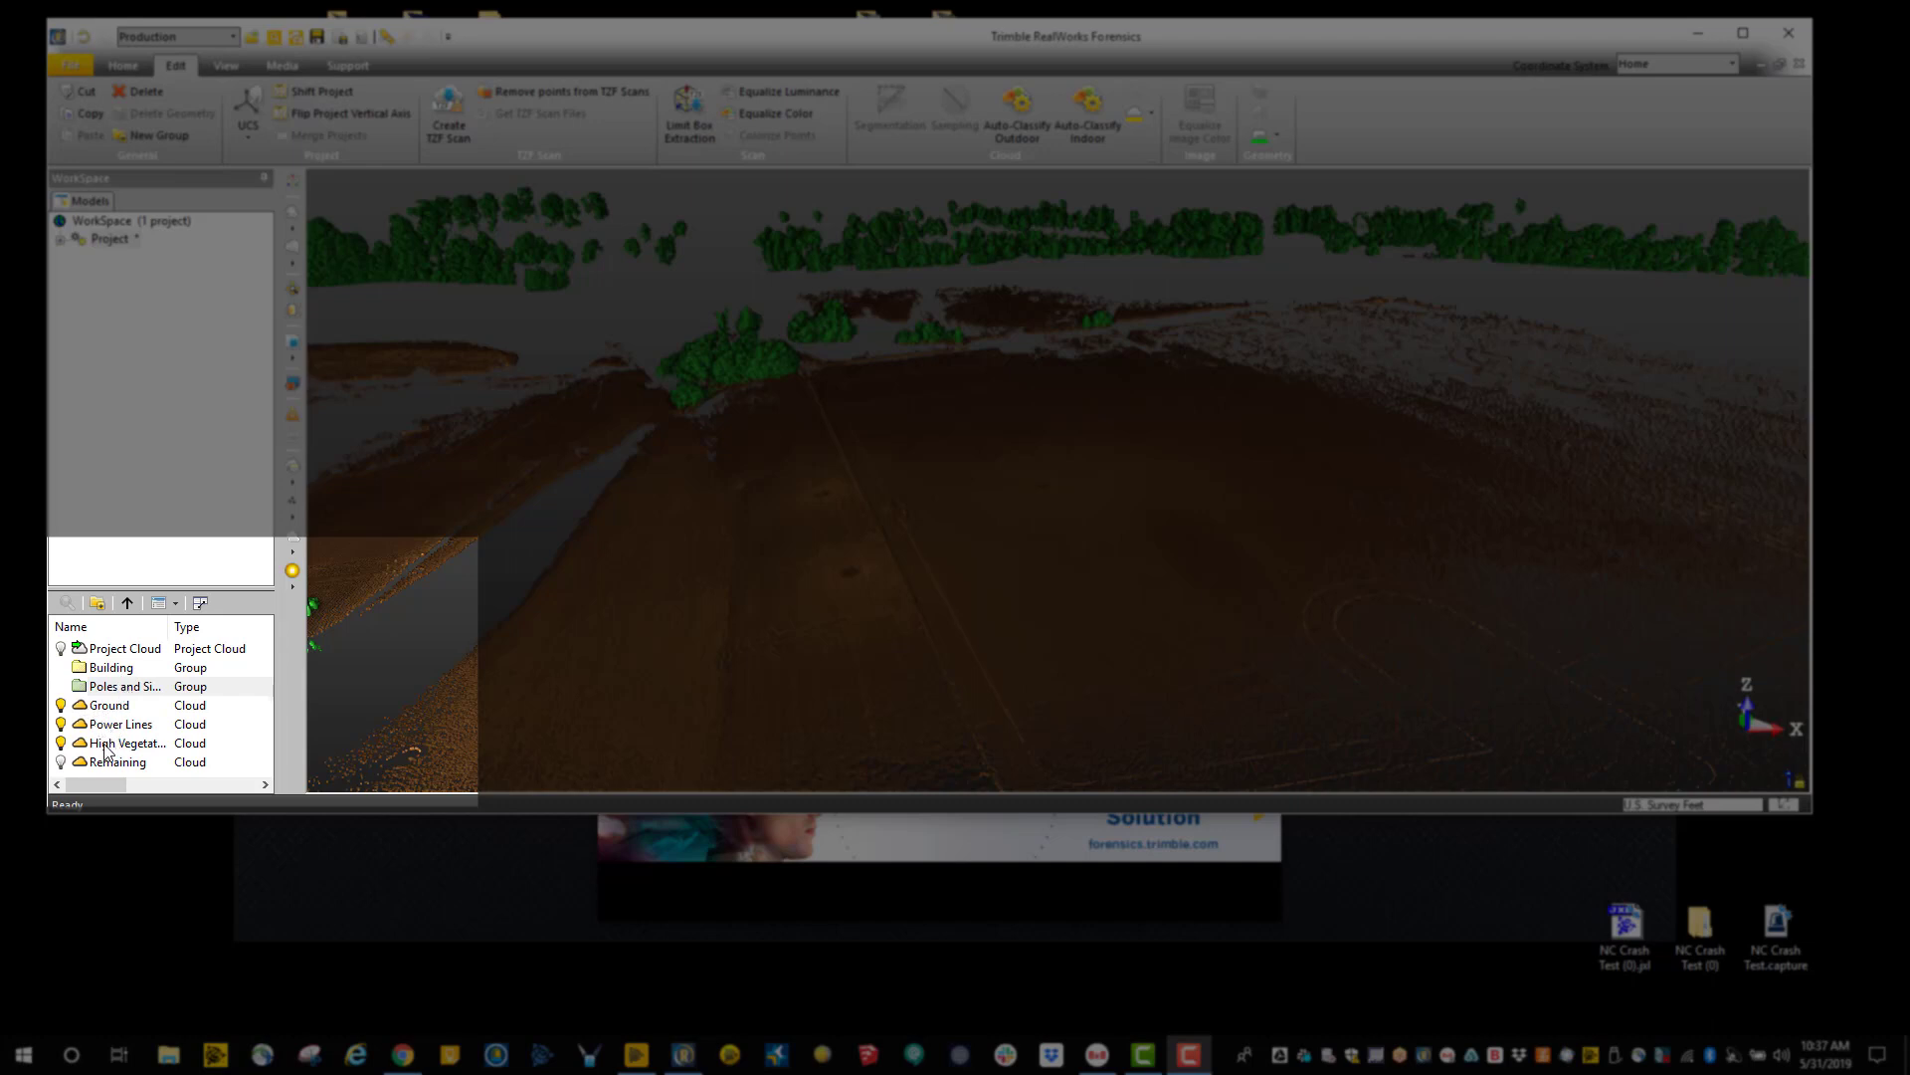
Show the Remaining cloud briefly, hide it again, and inspect the classified ground around the crash site.
click(60, 765)
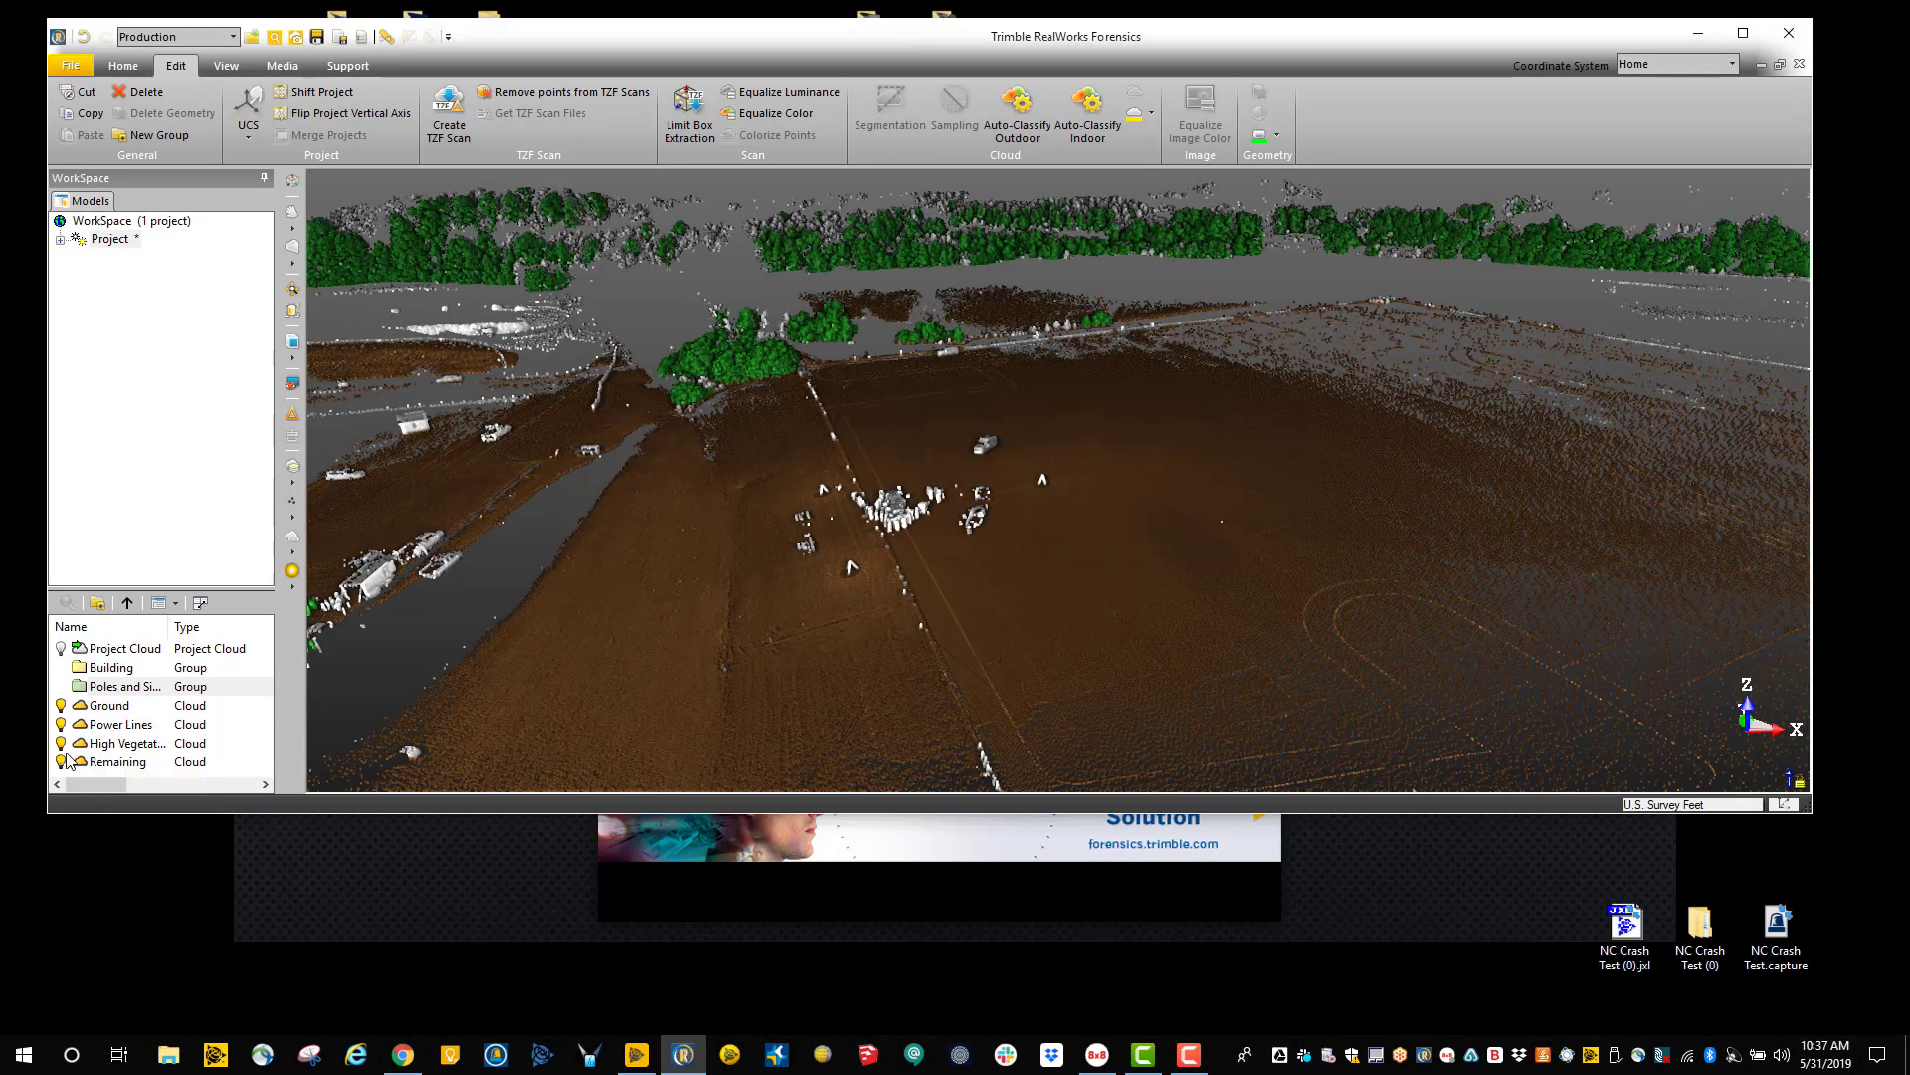
click(61, 762)
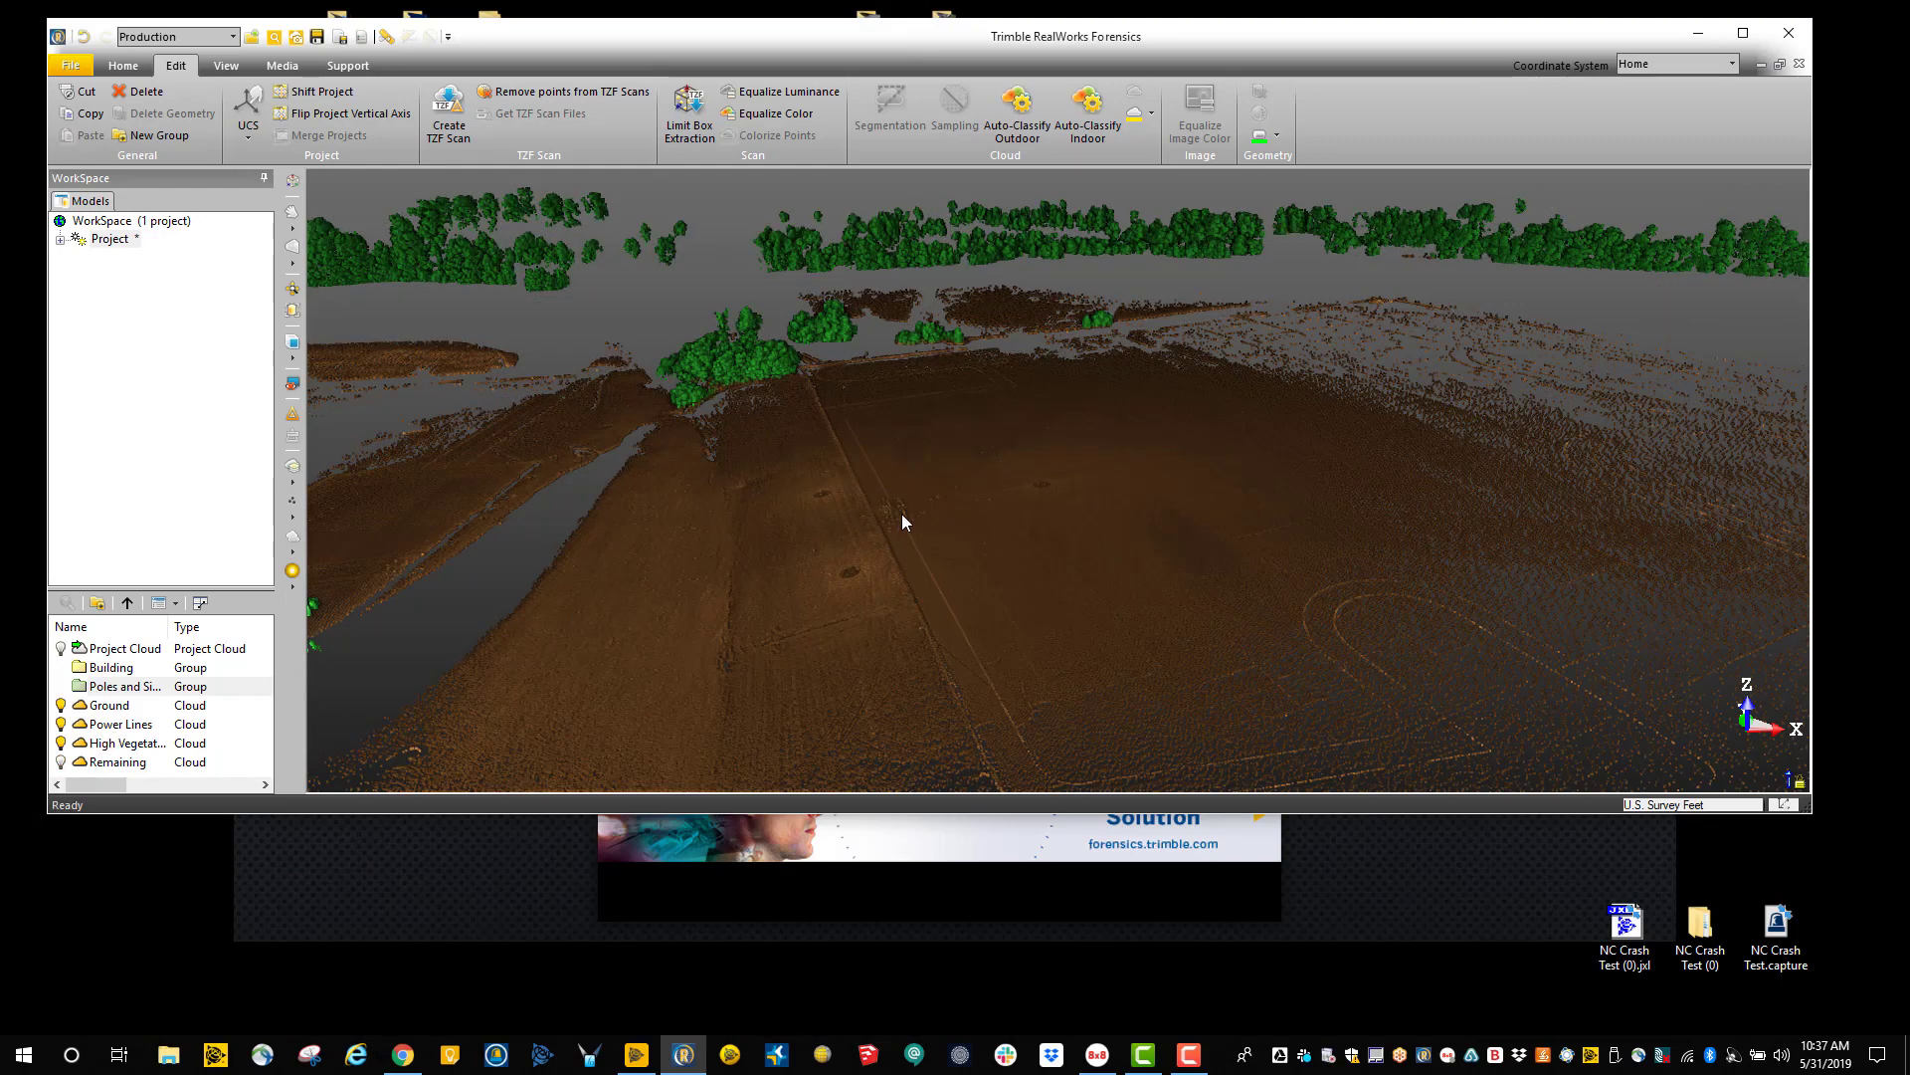
scroll(901, 513, up, 3)
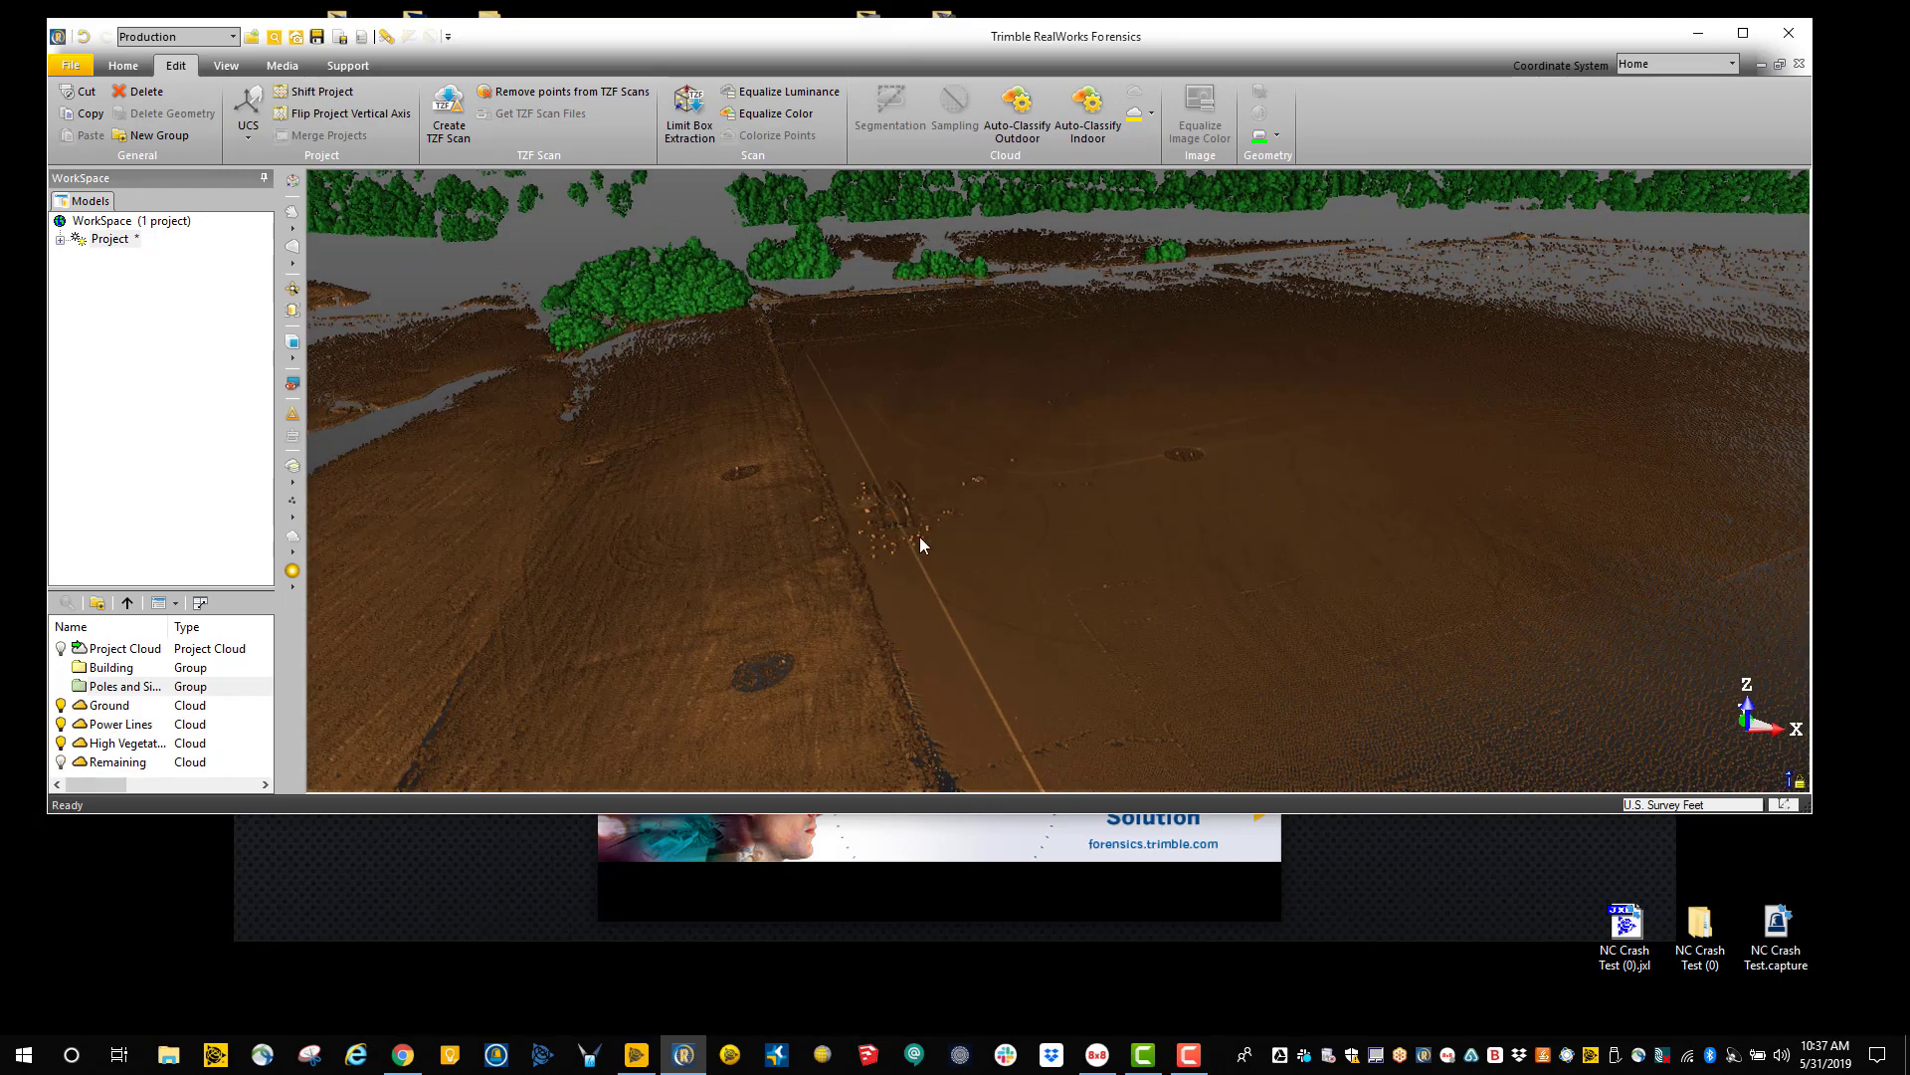
drag(882, 521, 939, 575)
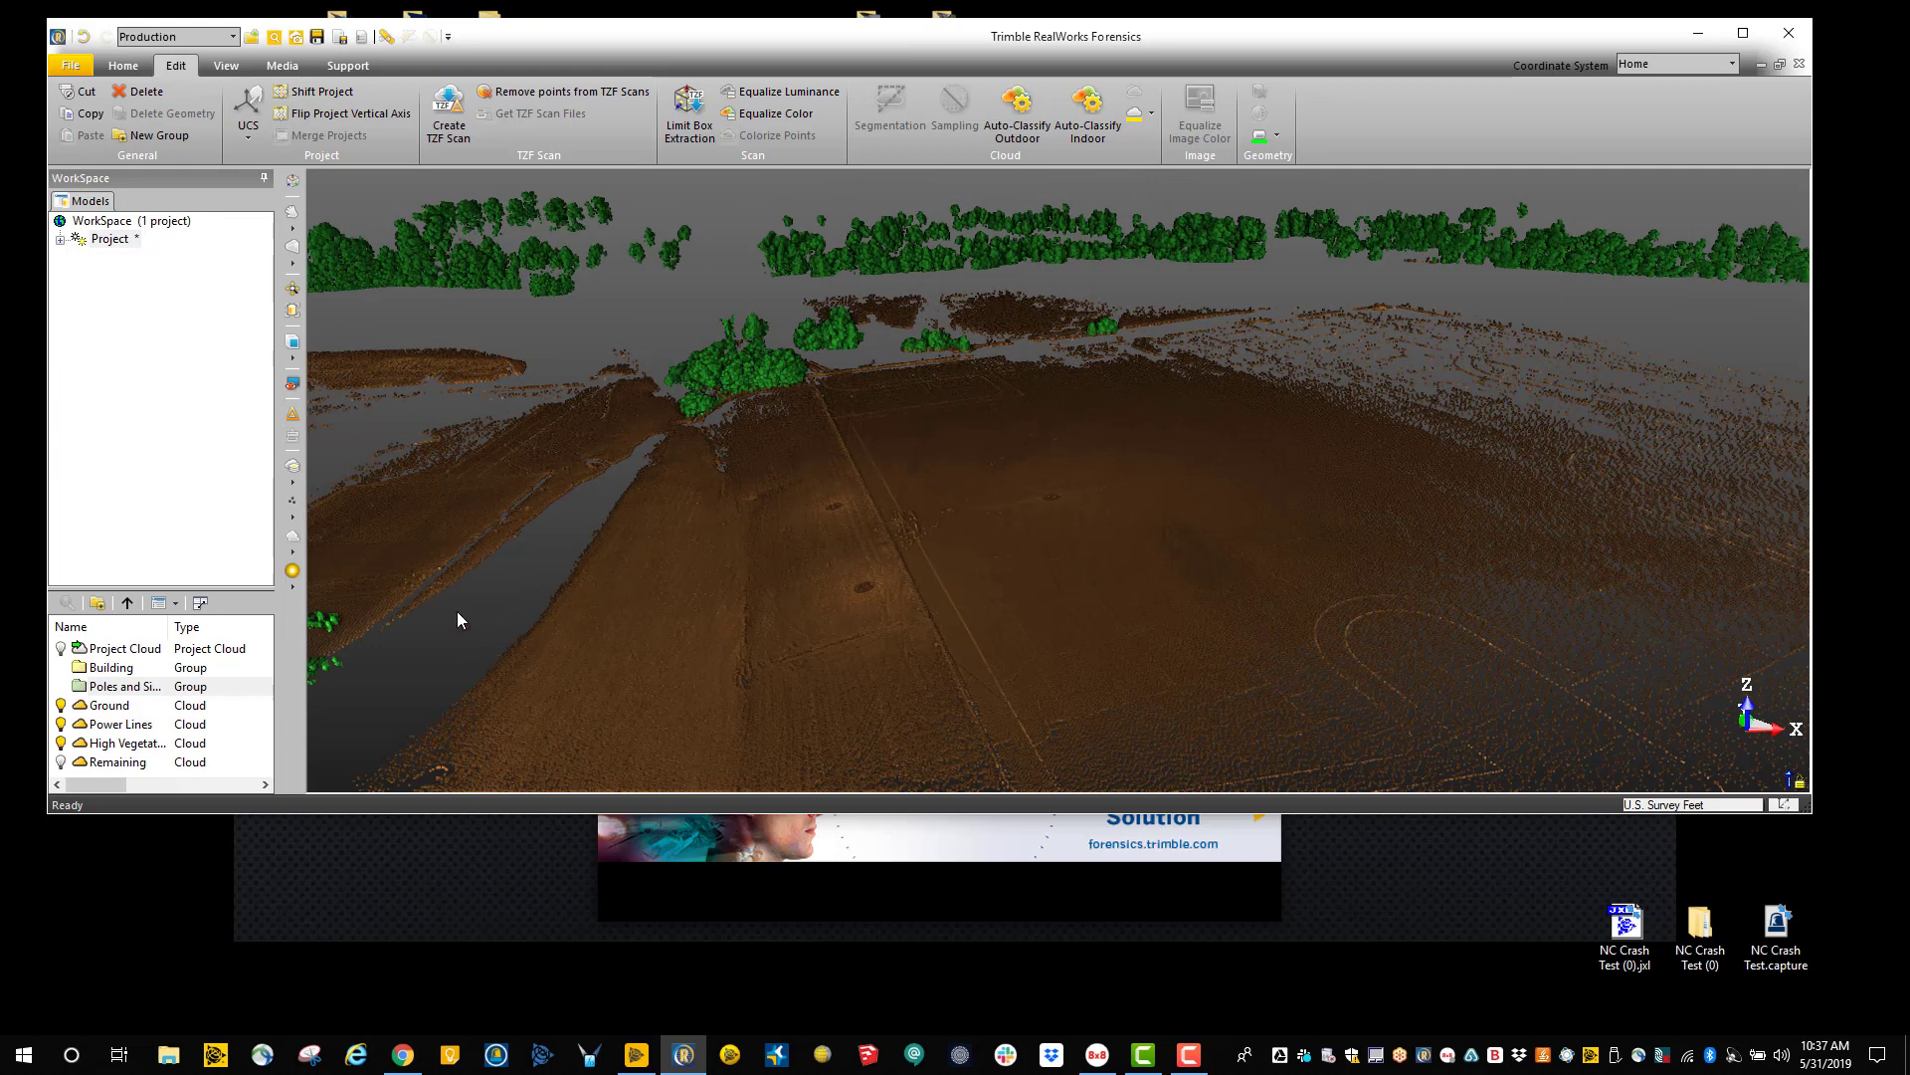
Select the Ground, Power Lines and High Vegetation clouds together and start exporting the selection.
click(107, 705)
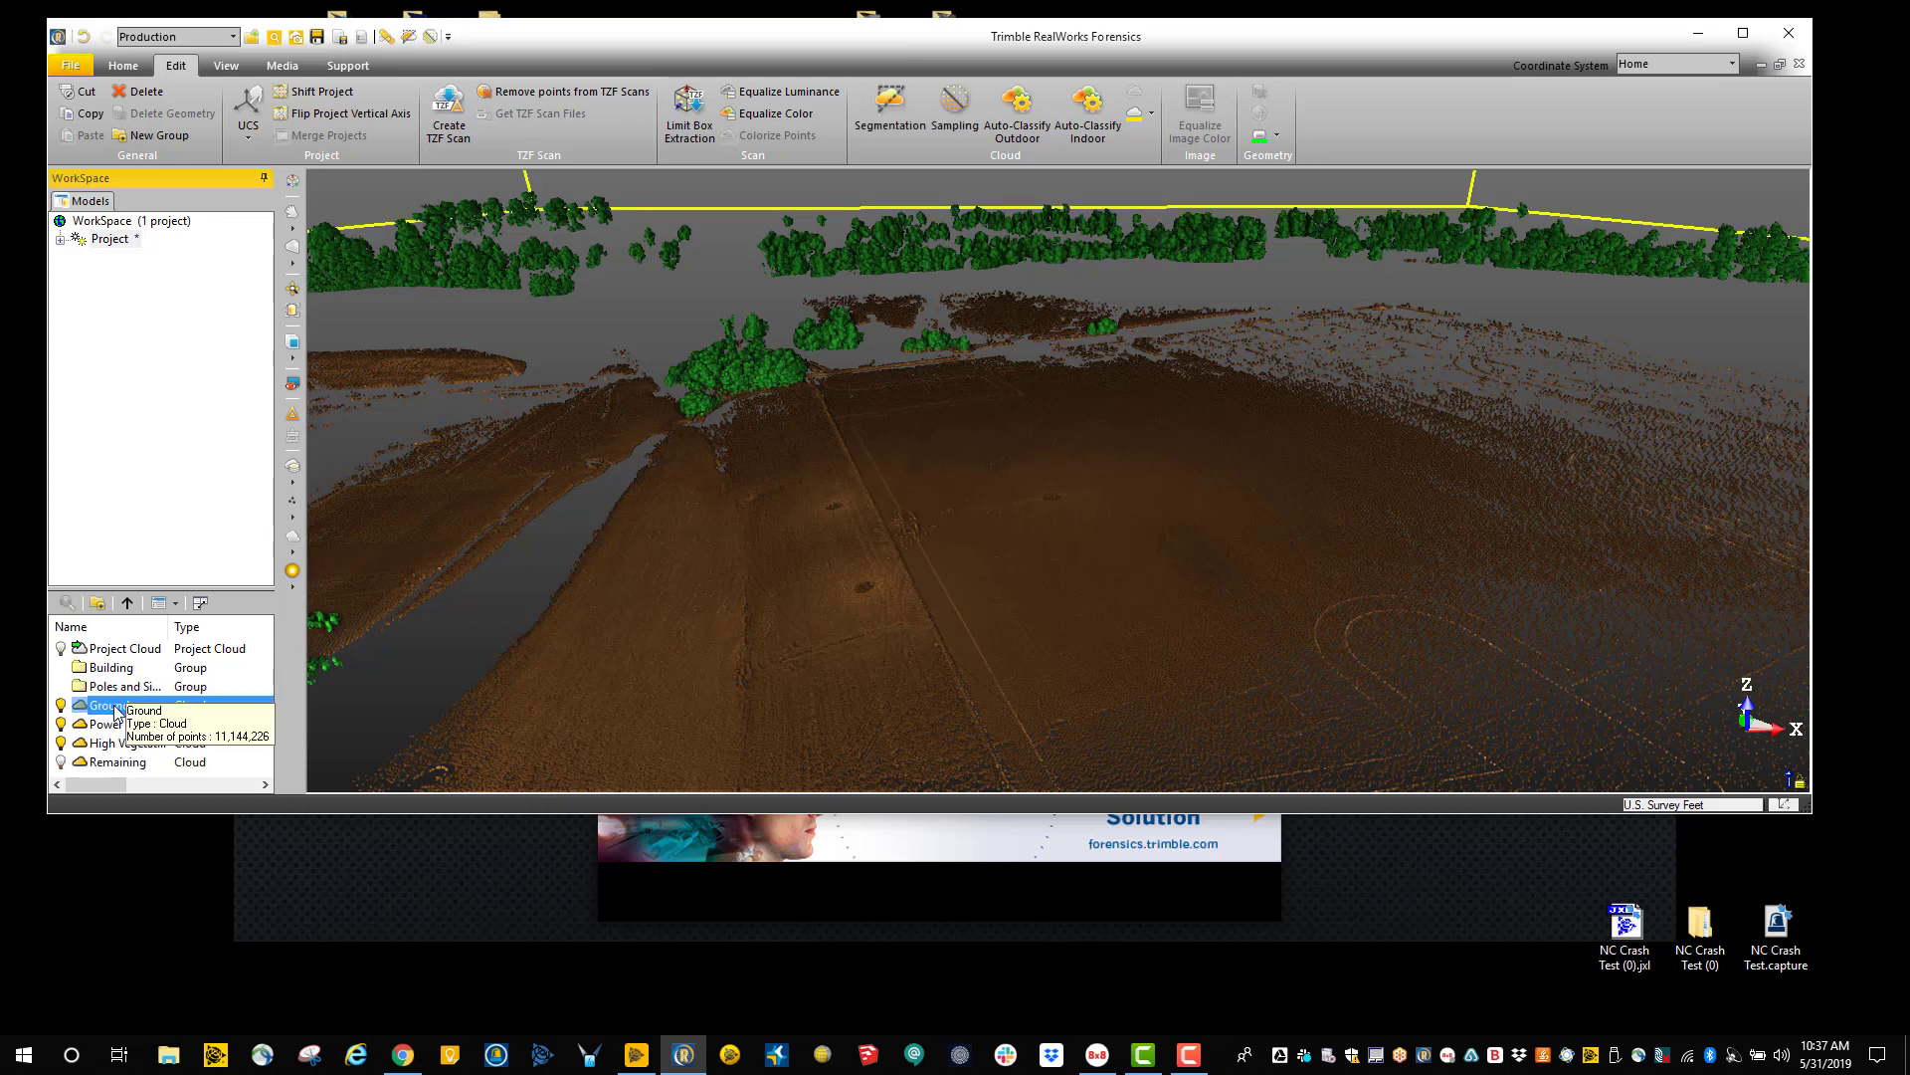
ctrl+click(118, 724)
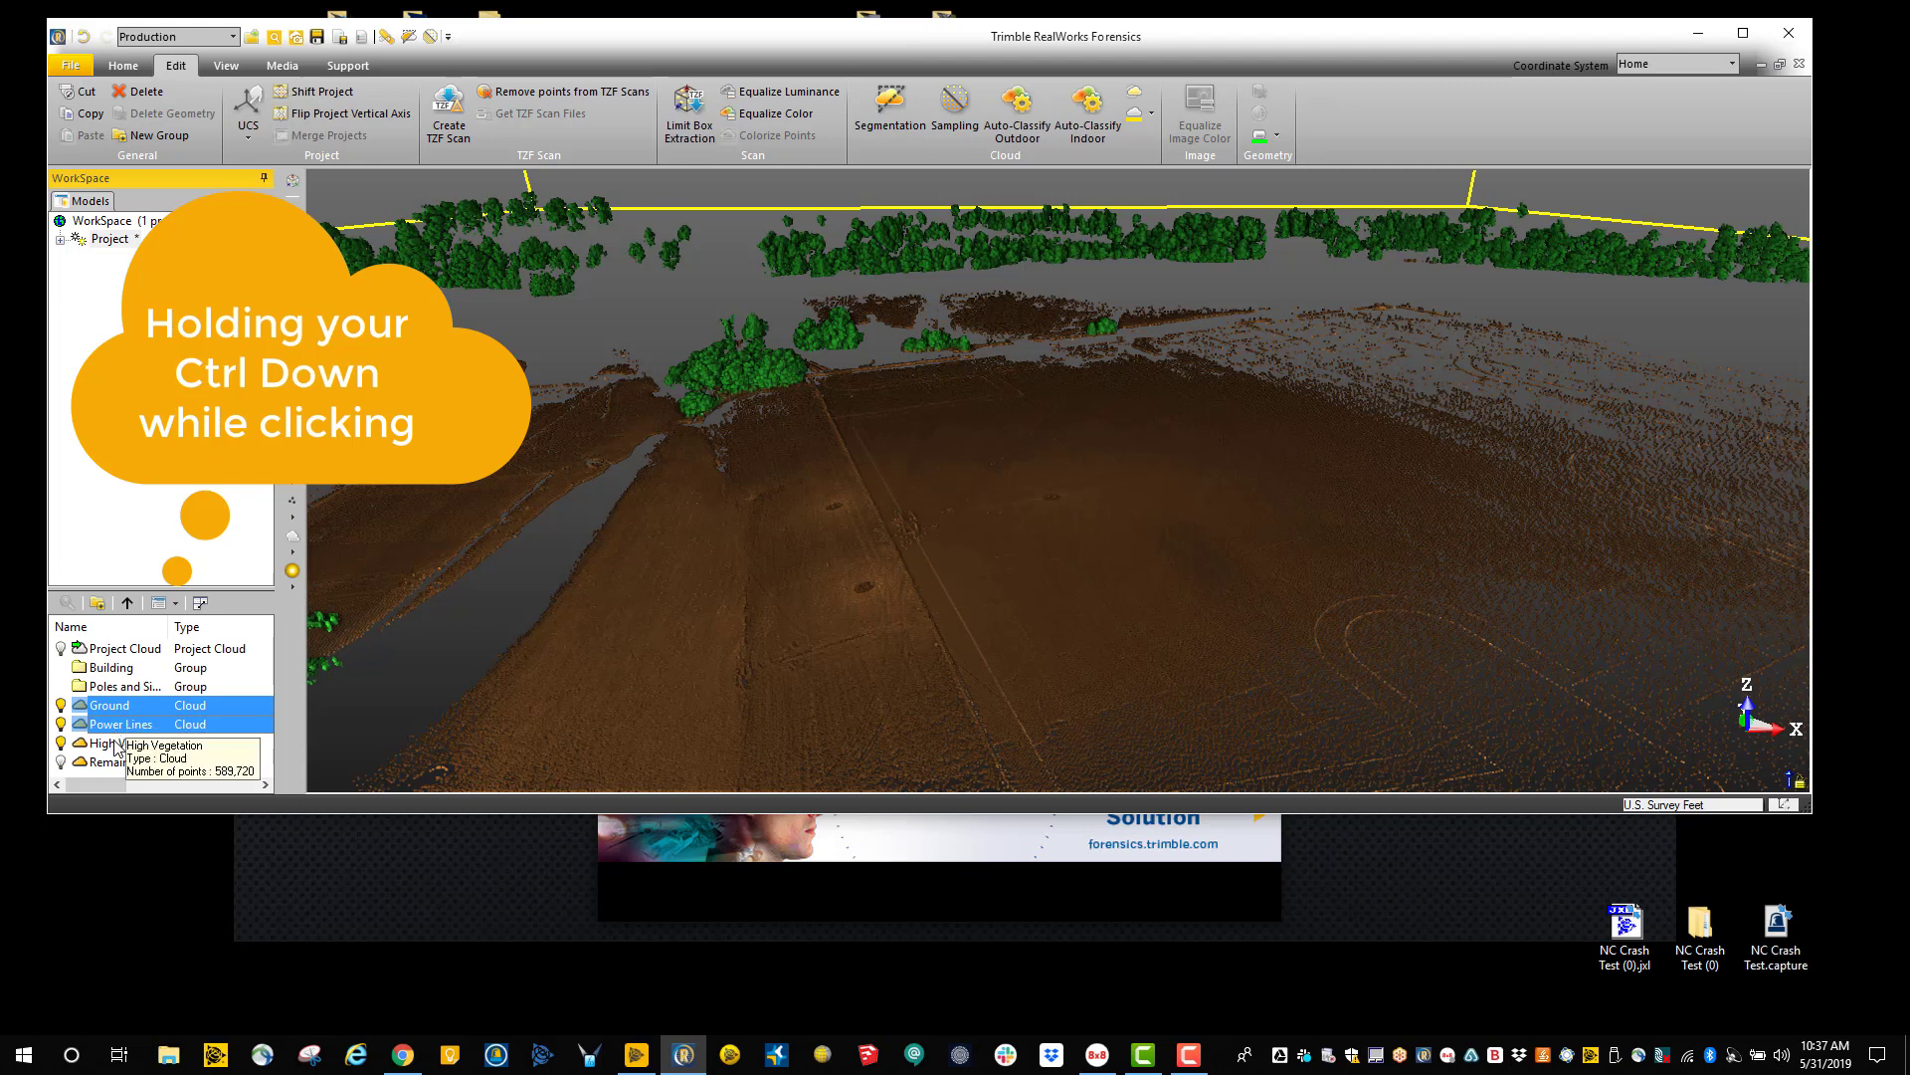
ctrl+click(104, 743)
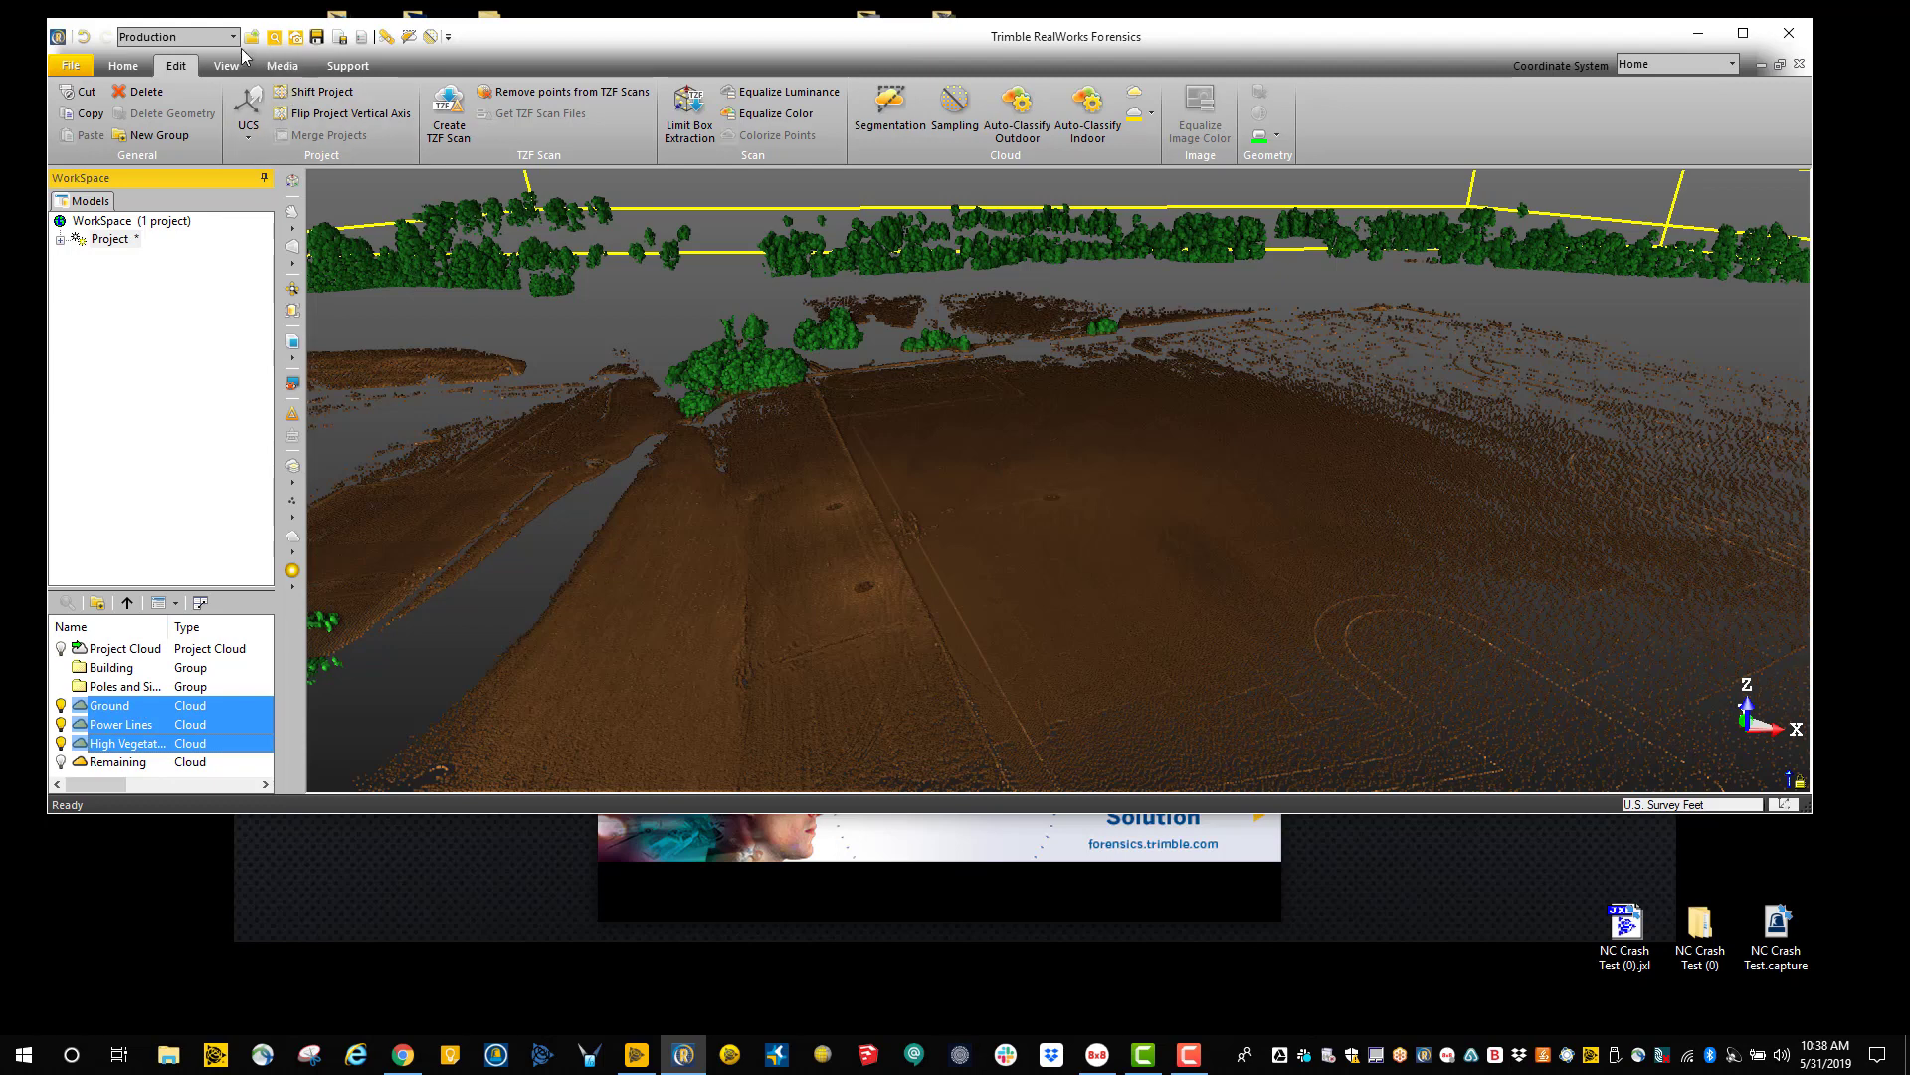
click(124, 68)
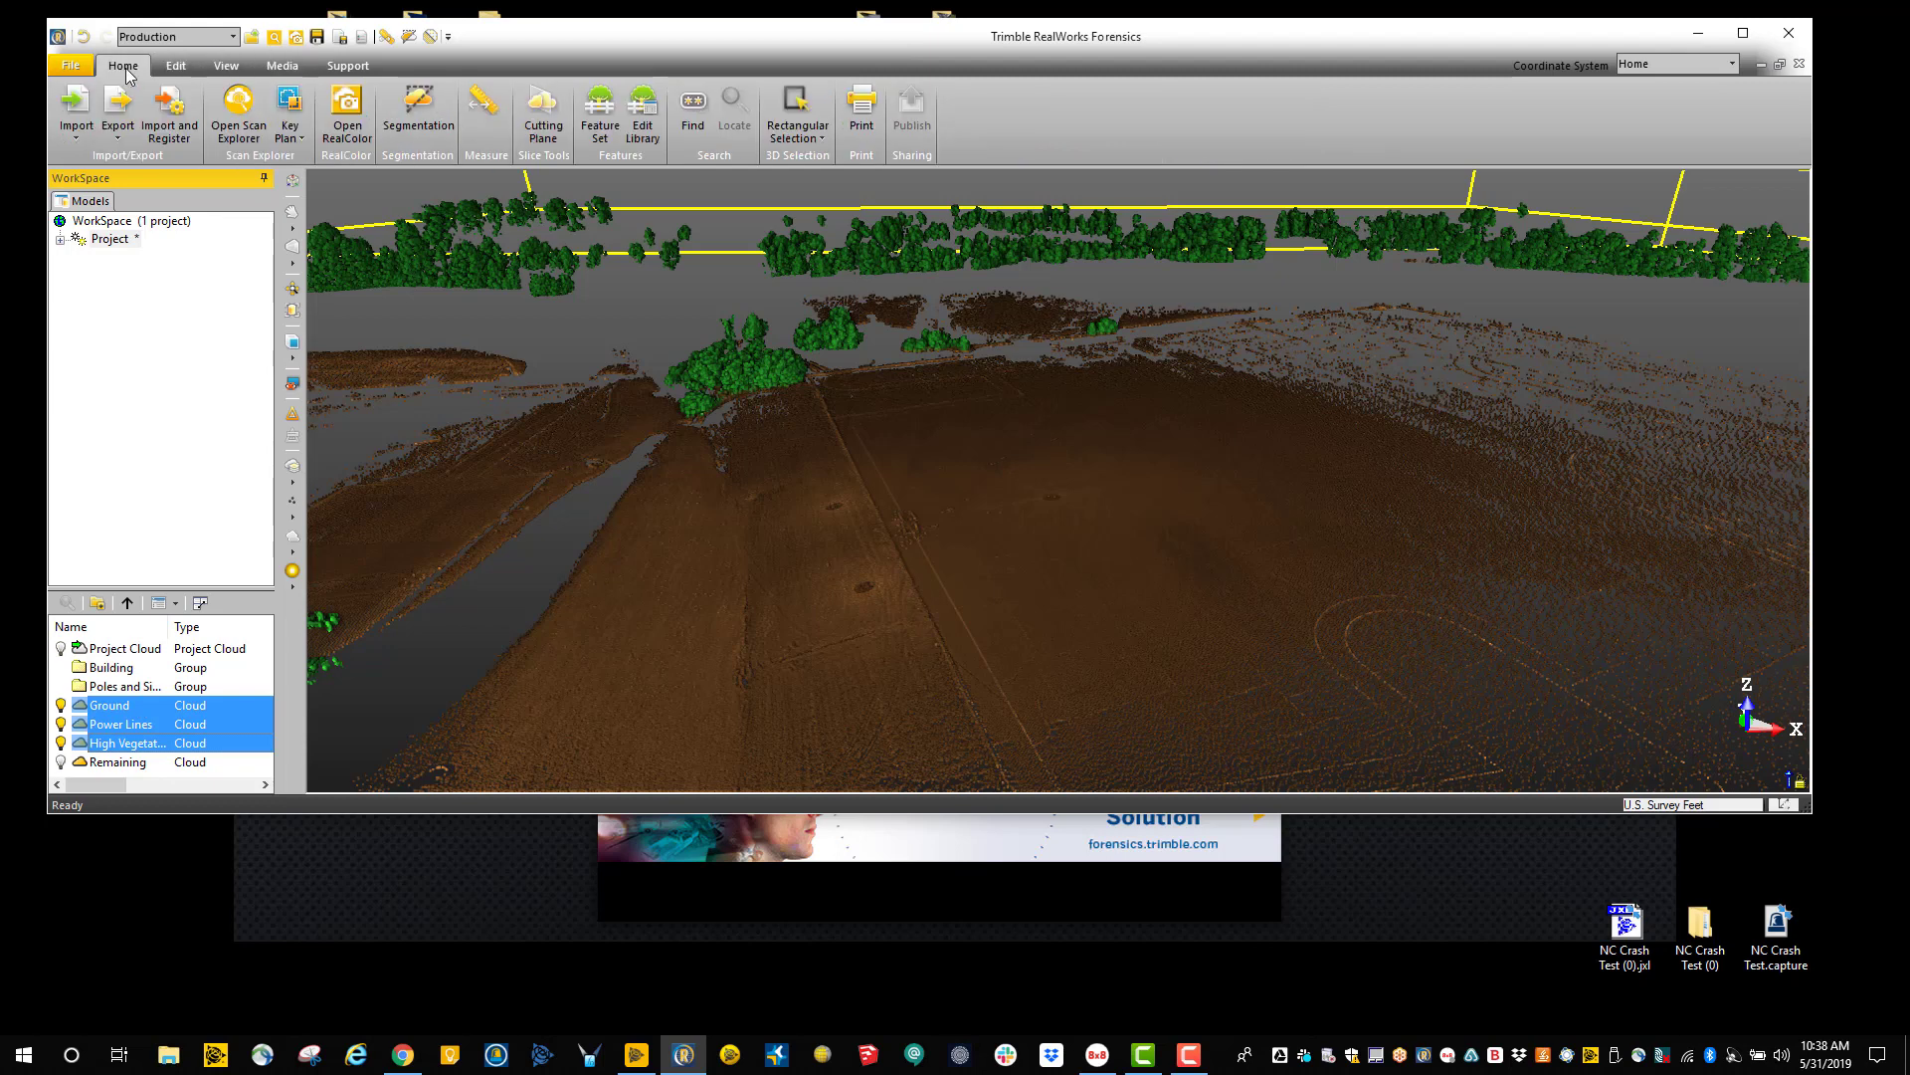
click(119, 140)
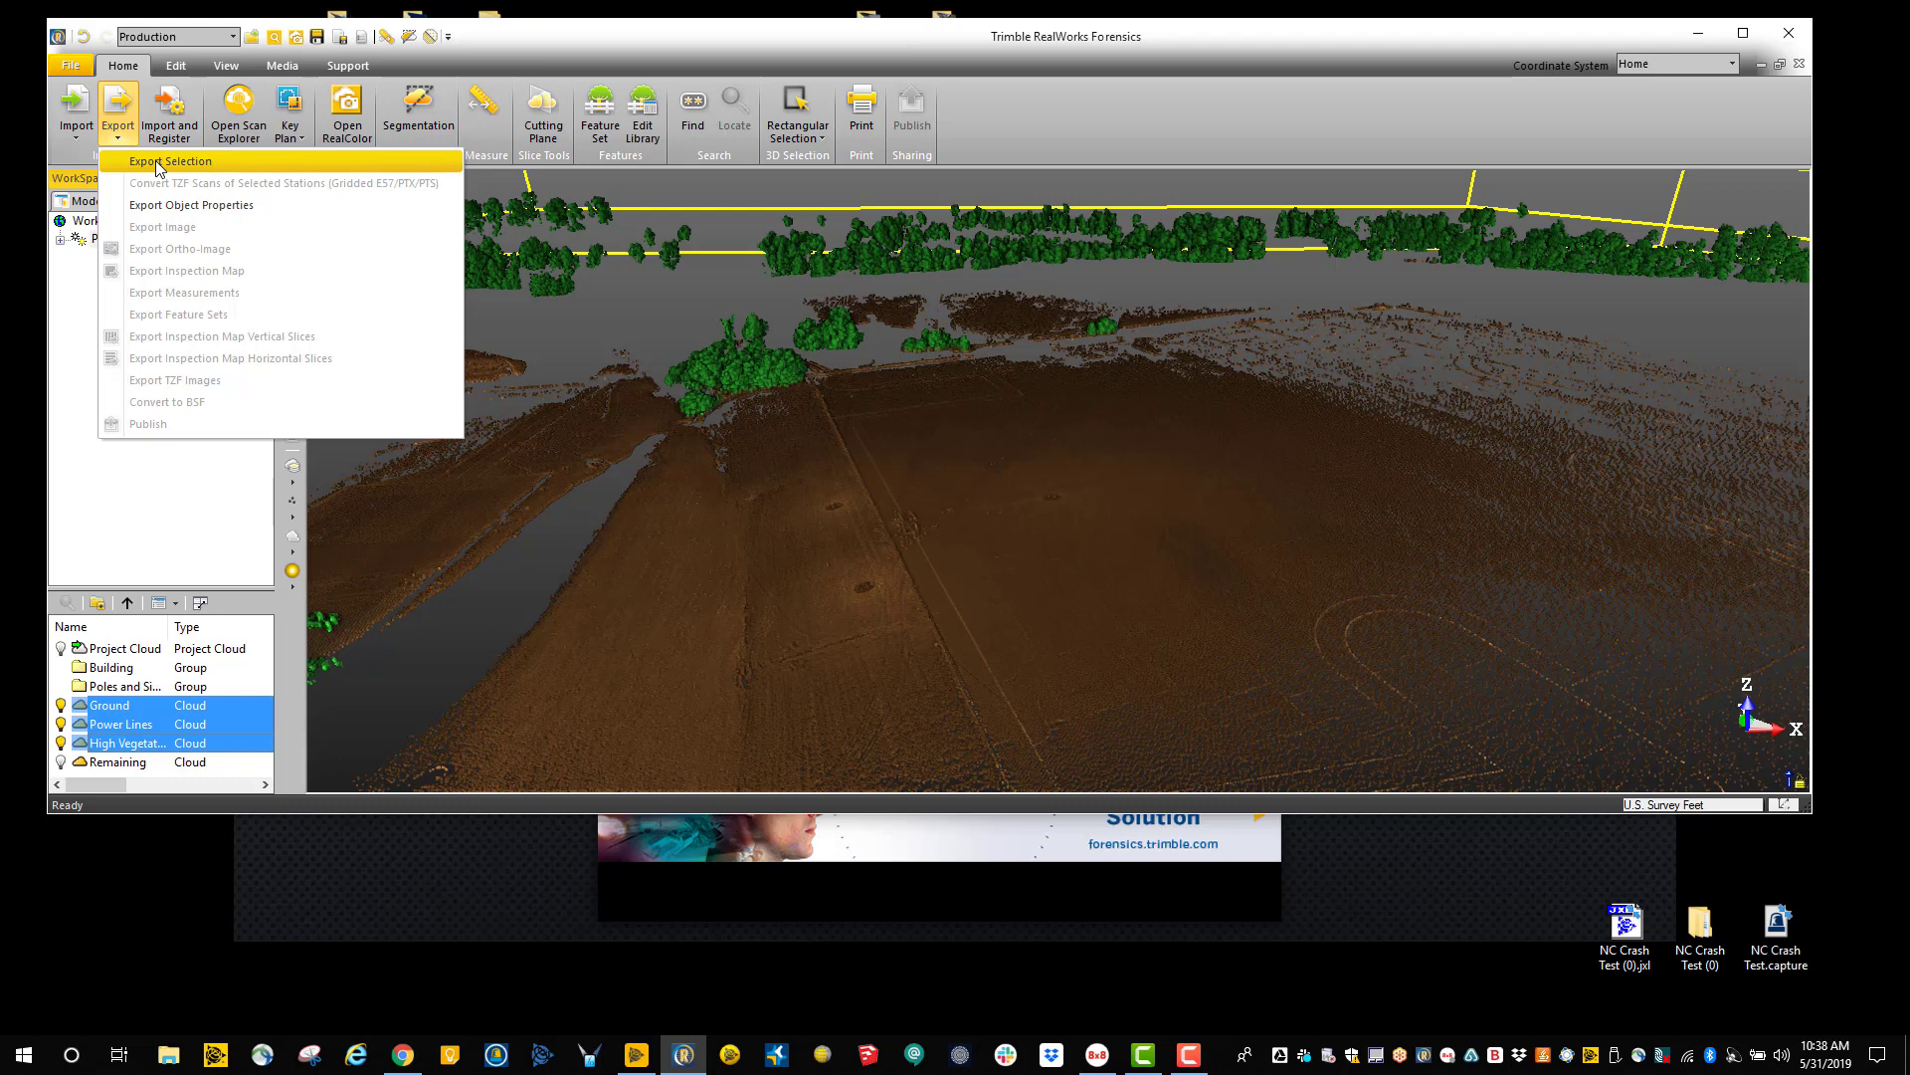
click(156, 162)
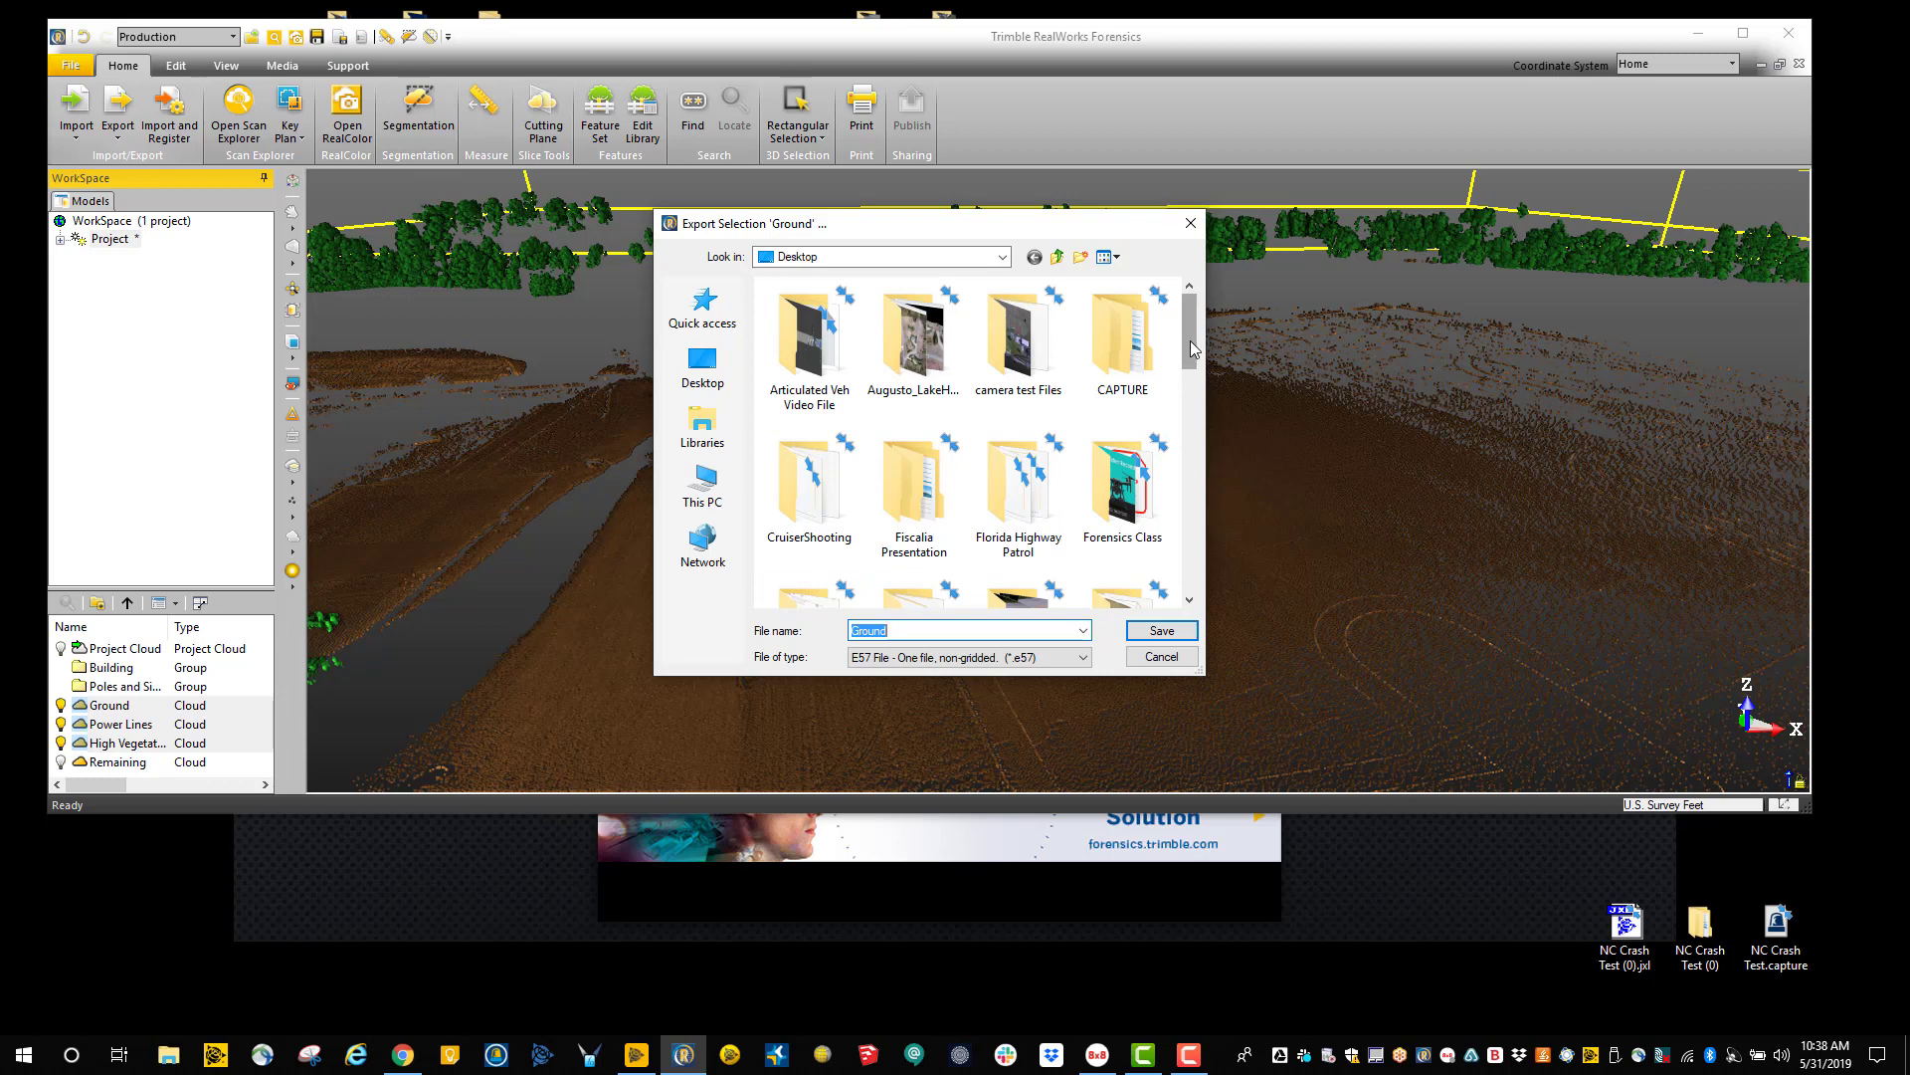
Export the selected clouds to the NC Crash Test (0) folder as non-gridded E57 file Ground Class, with intensity and RGB color.
drag(1193, 347, 1178, 441)
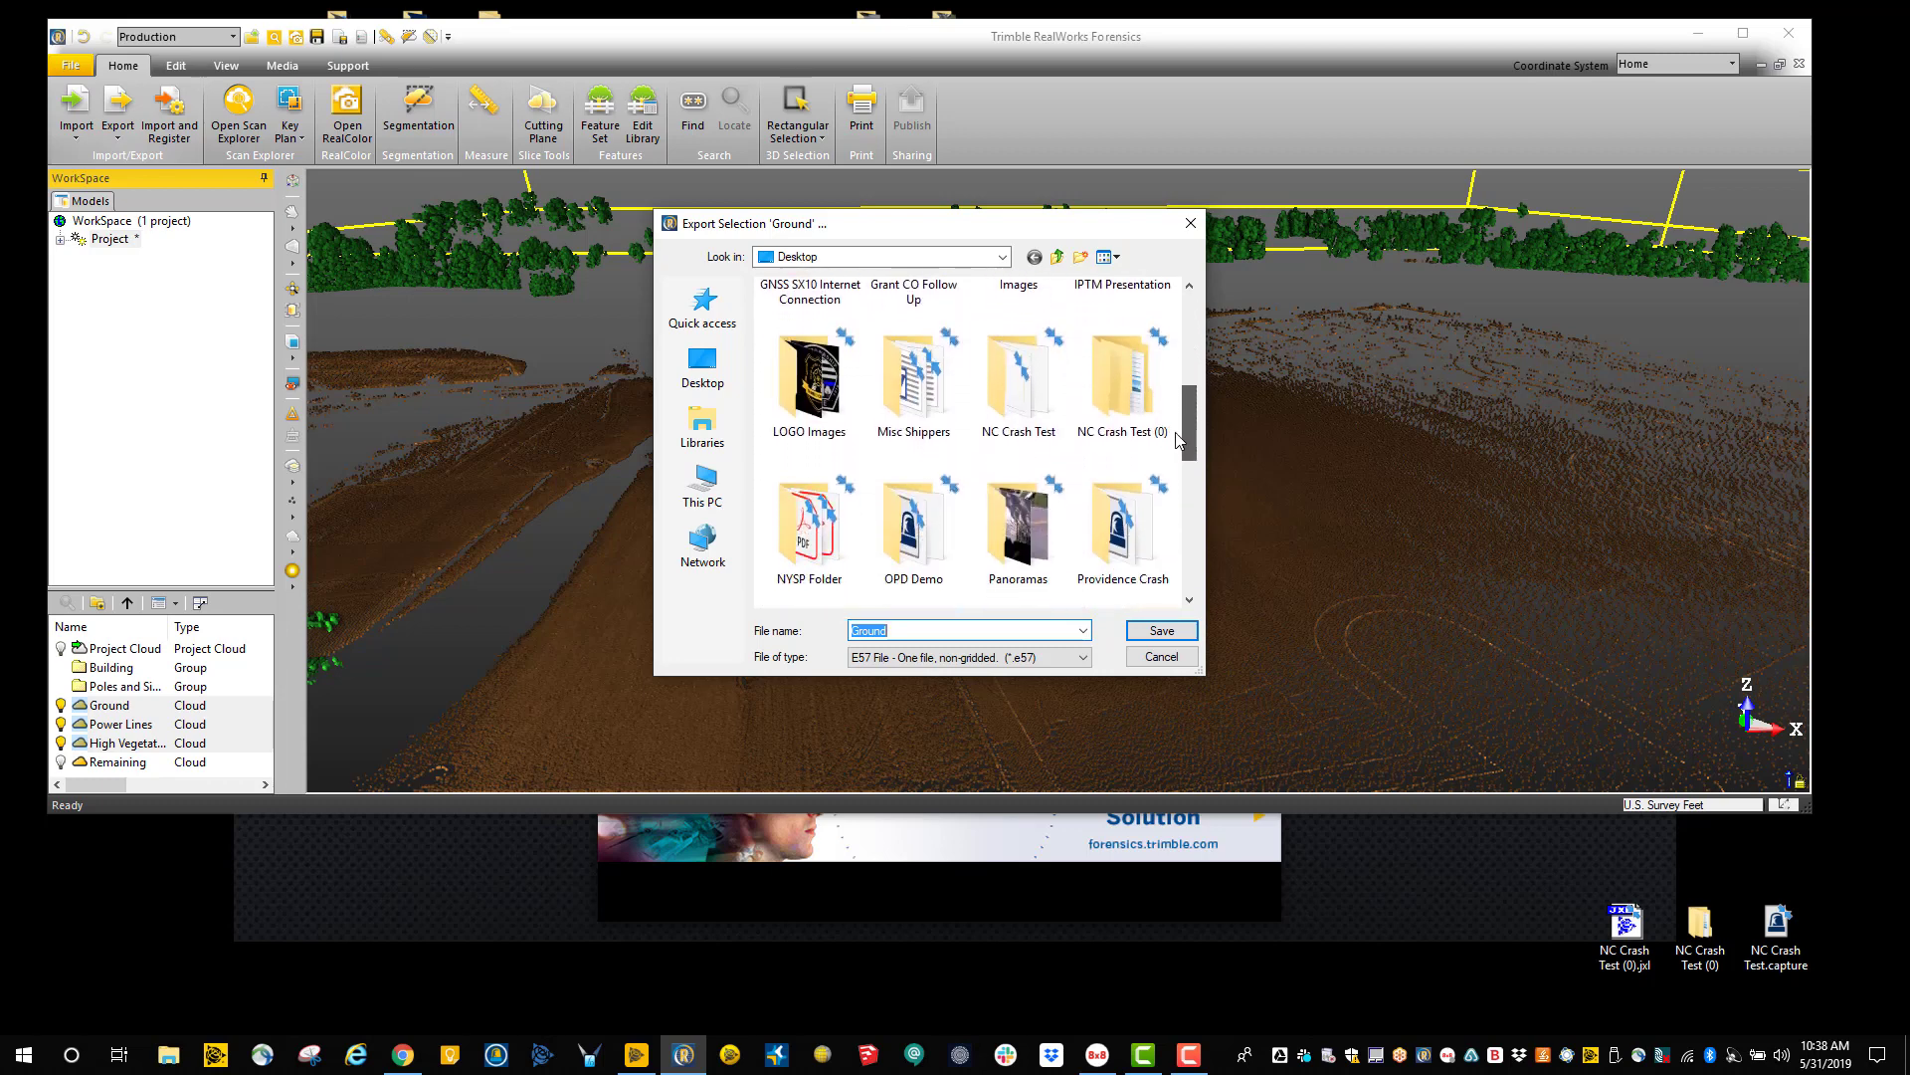
click(1126, 403)
double_click(1125, 403)
click(893, 629)
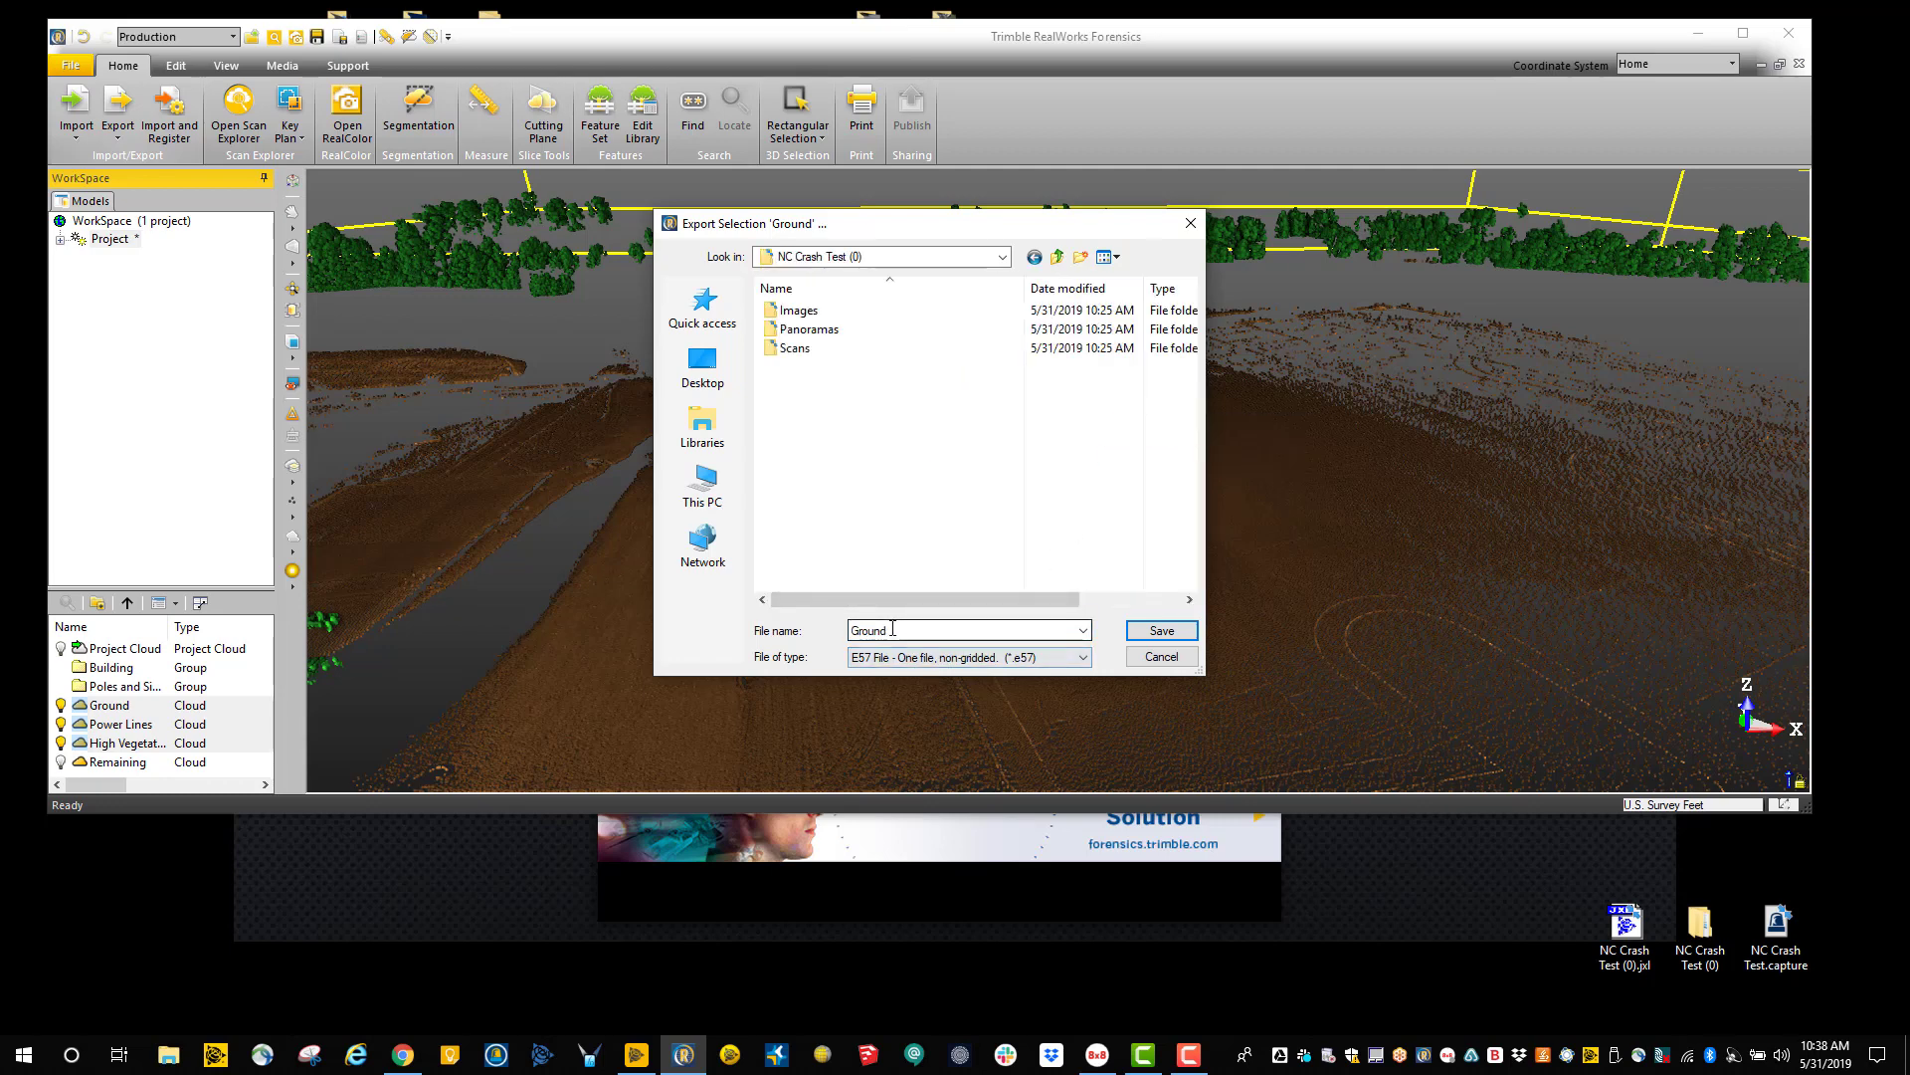
double_click(893, 629)
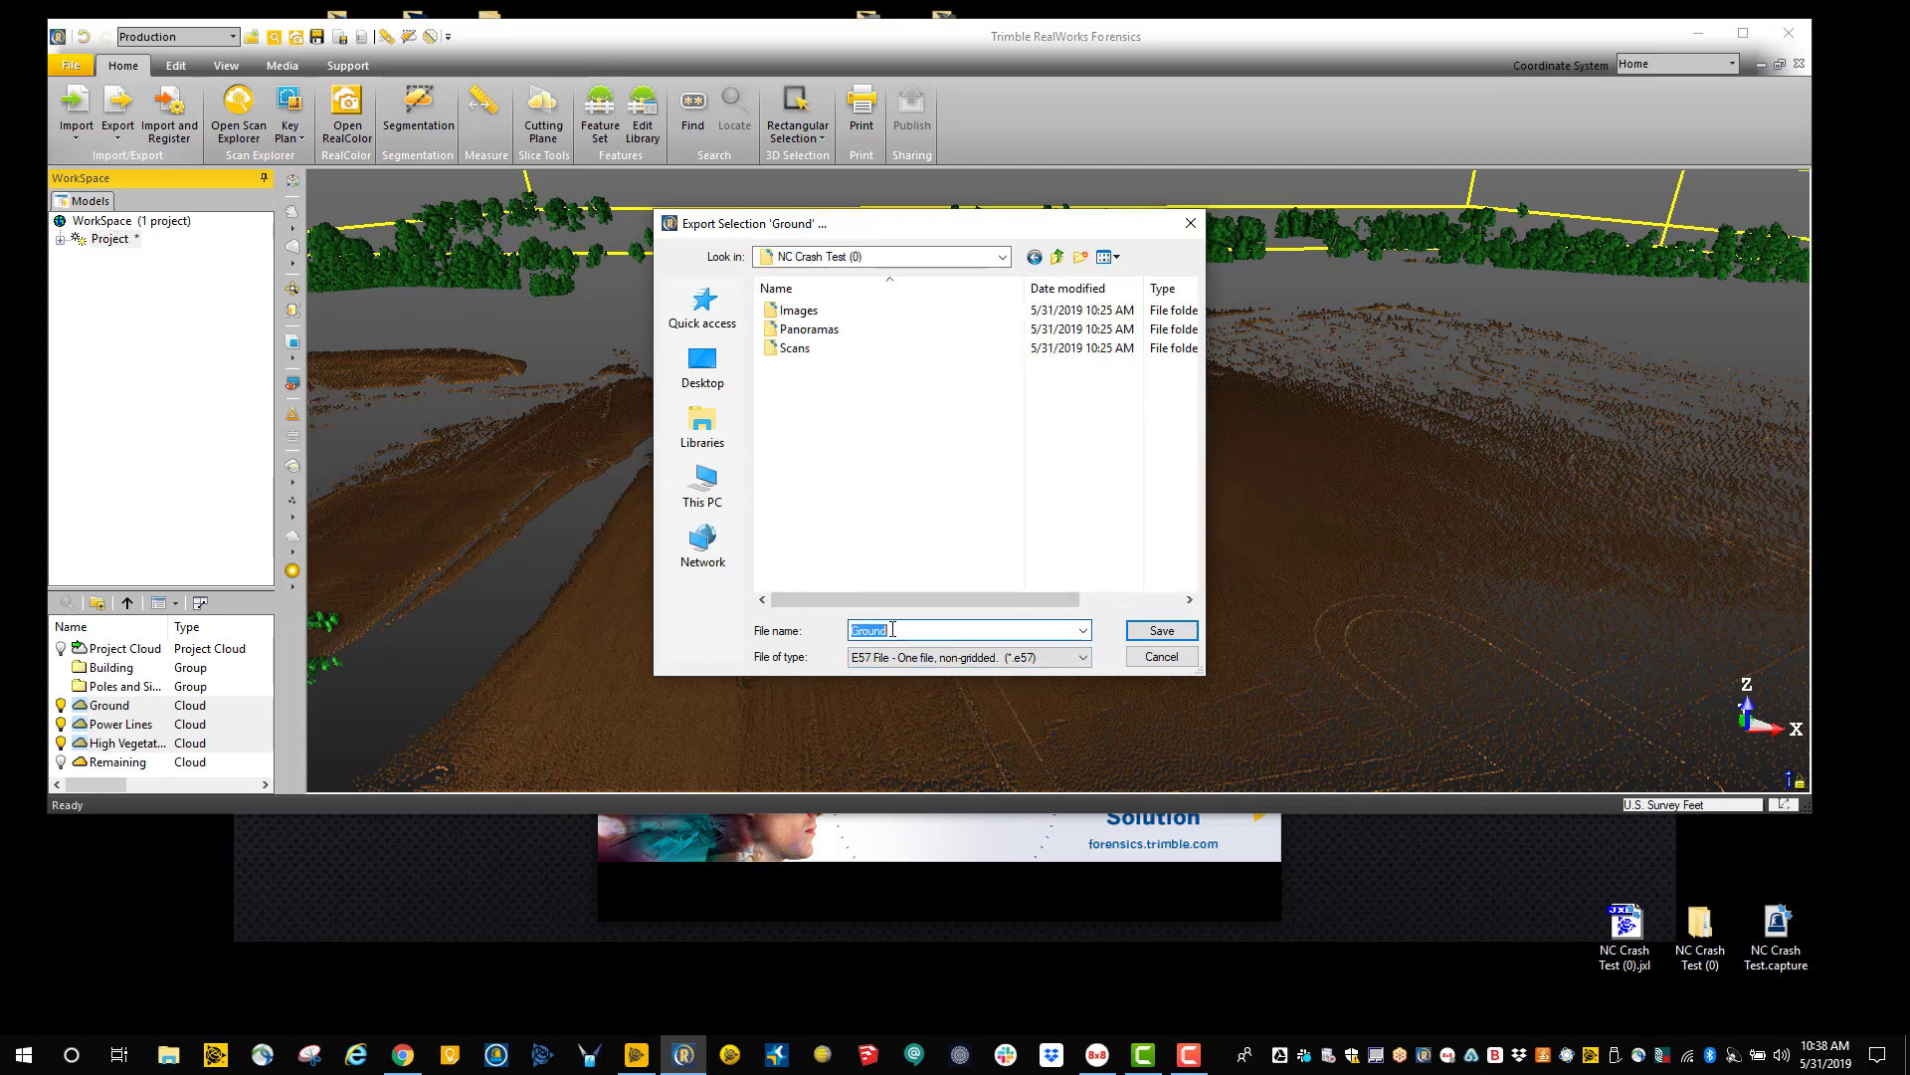
click(900, 629)
text(Class)
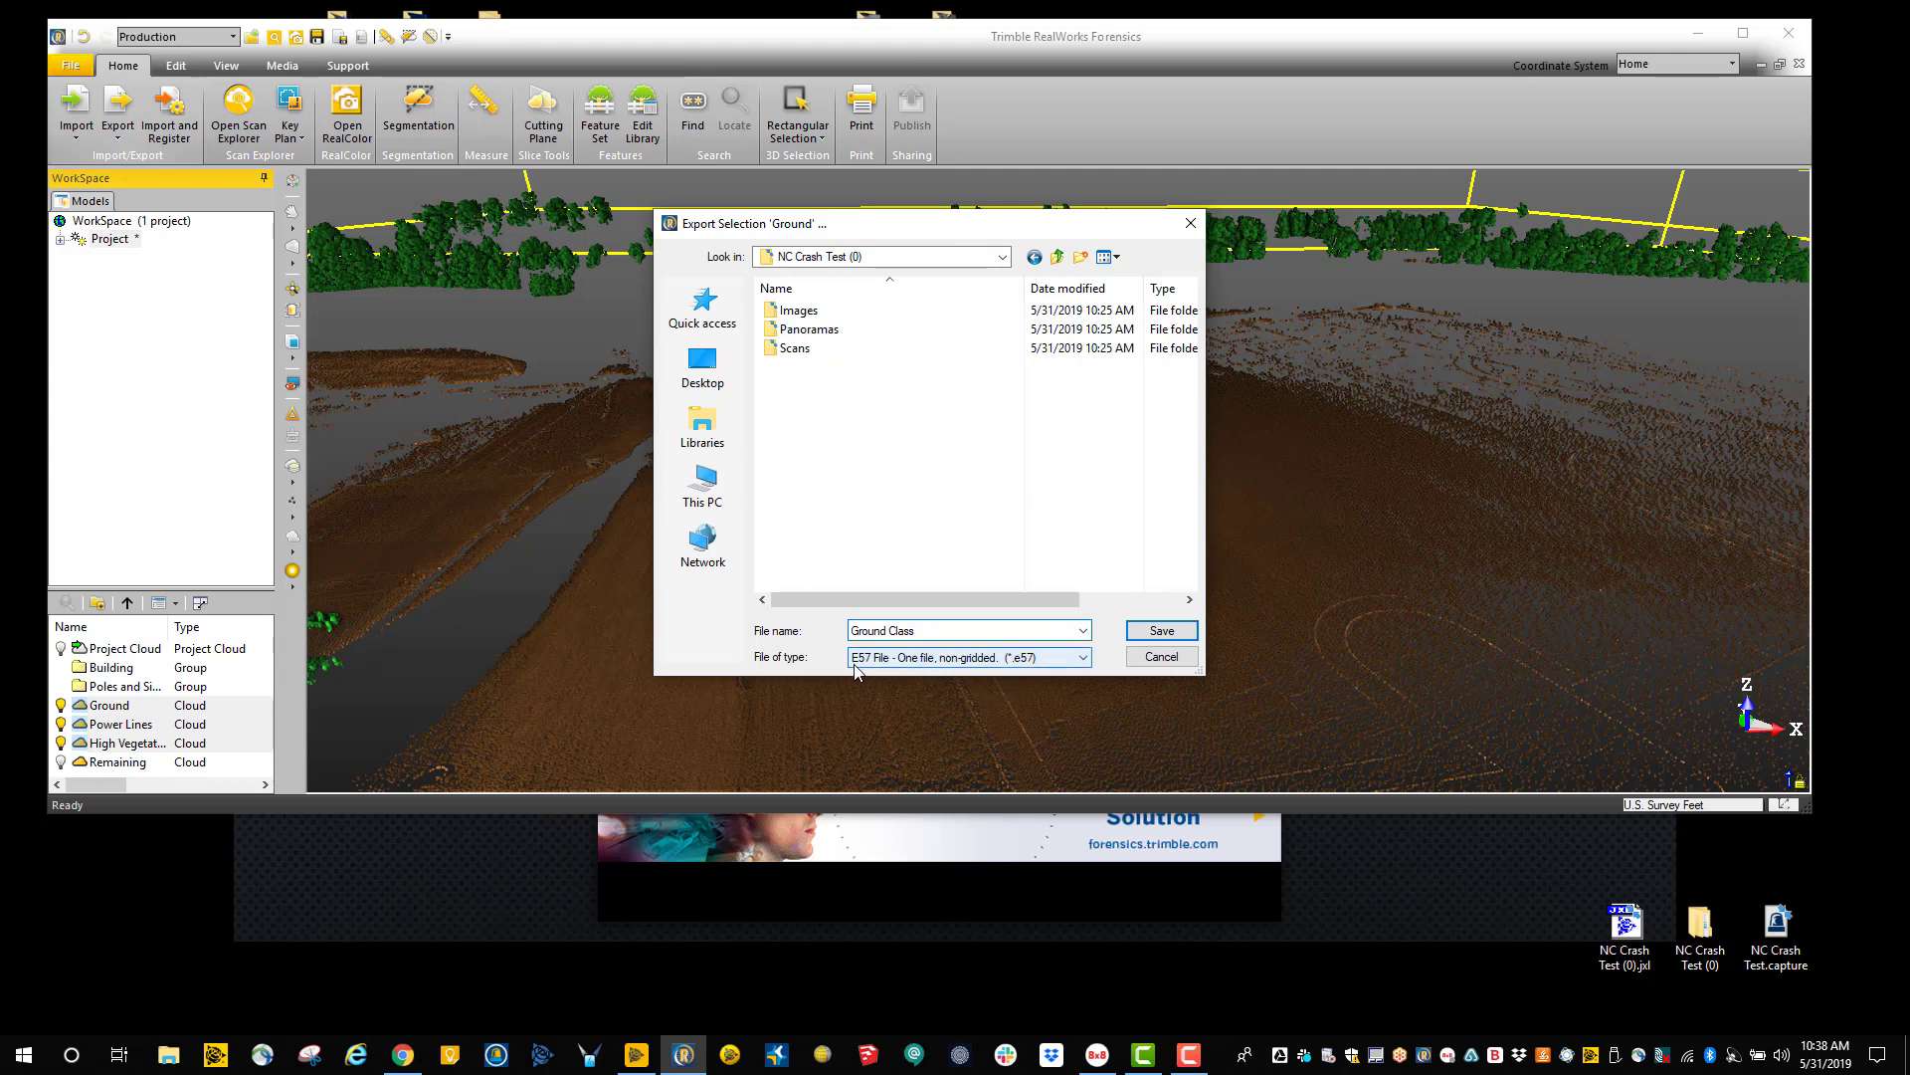
click(1157, 635)
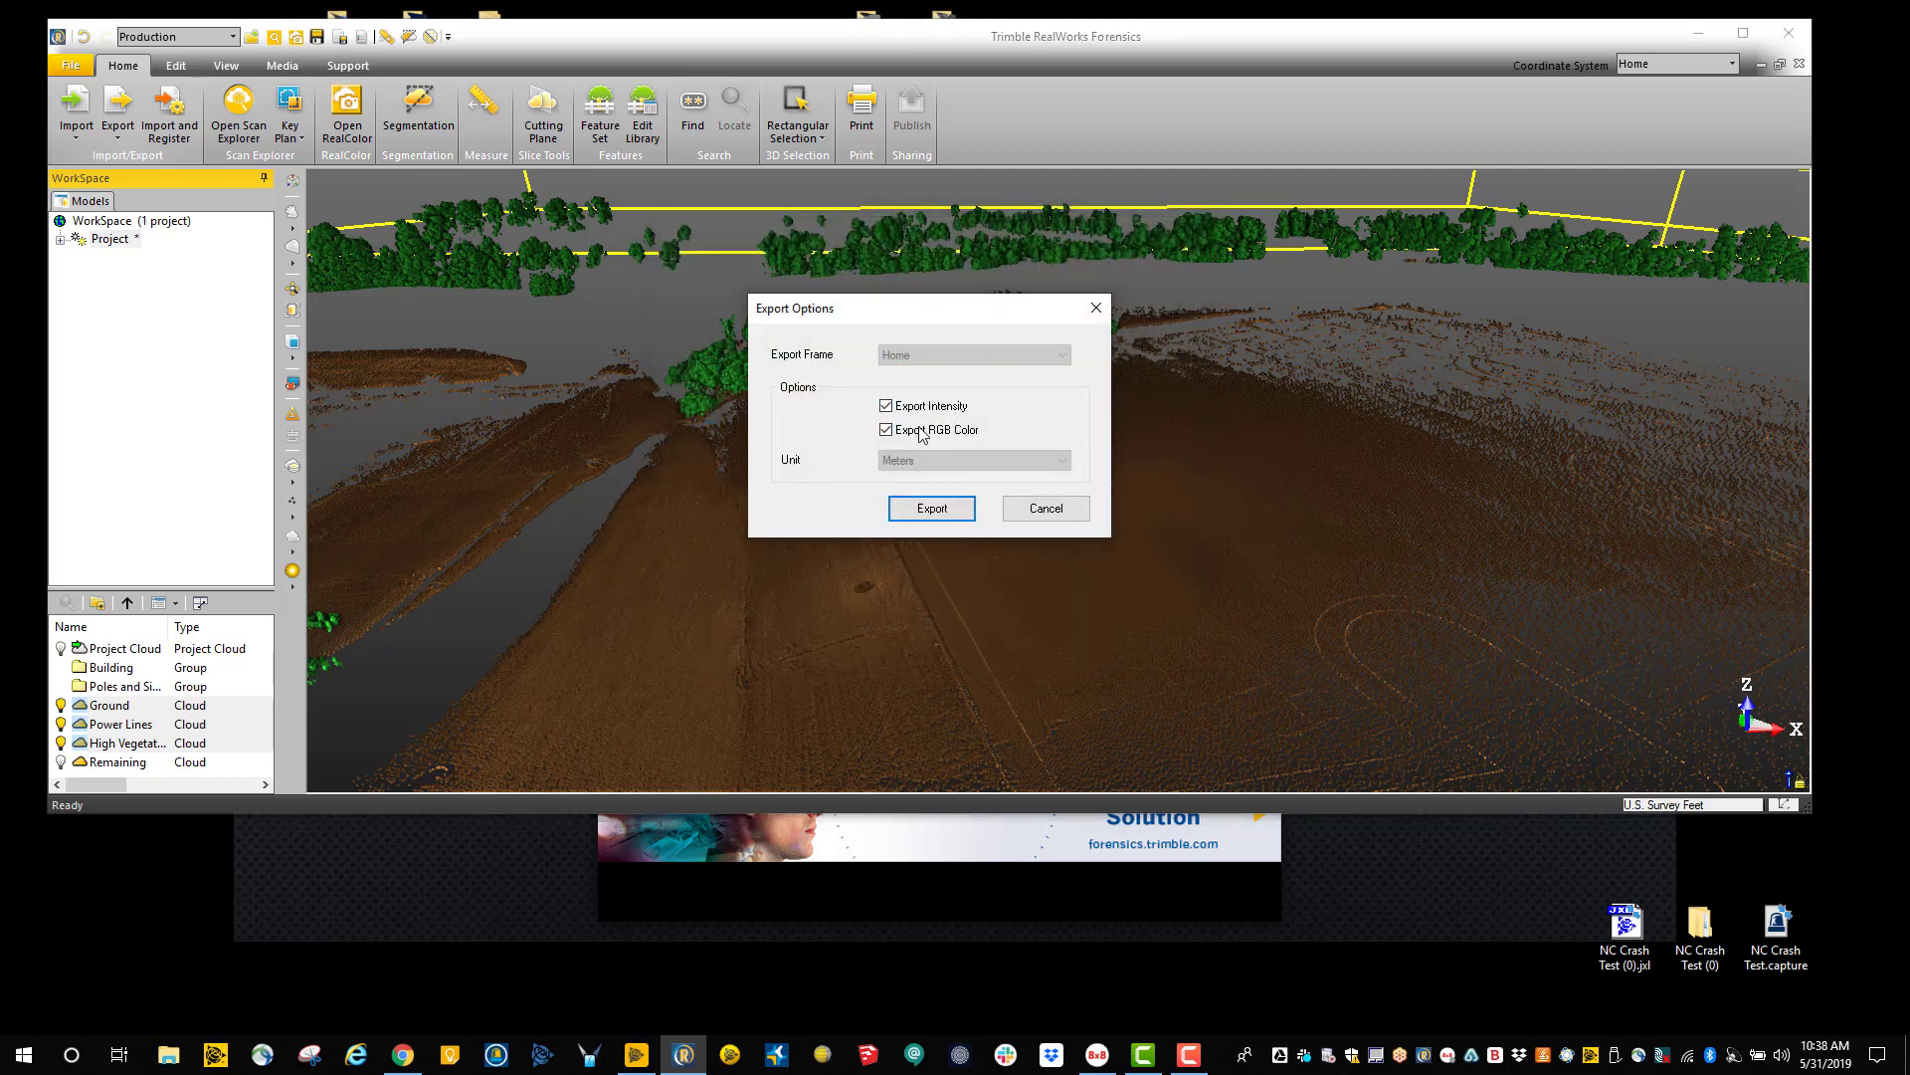
click(932, 509)
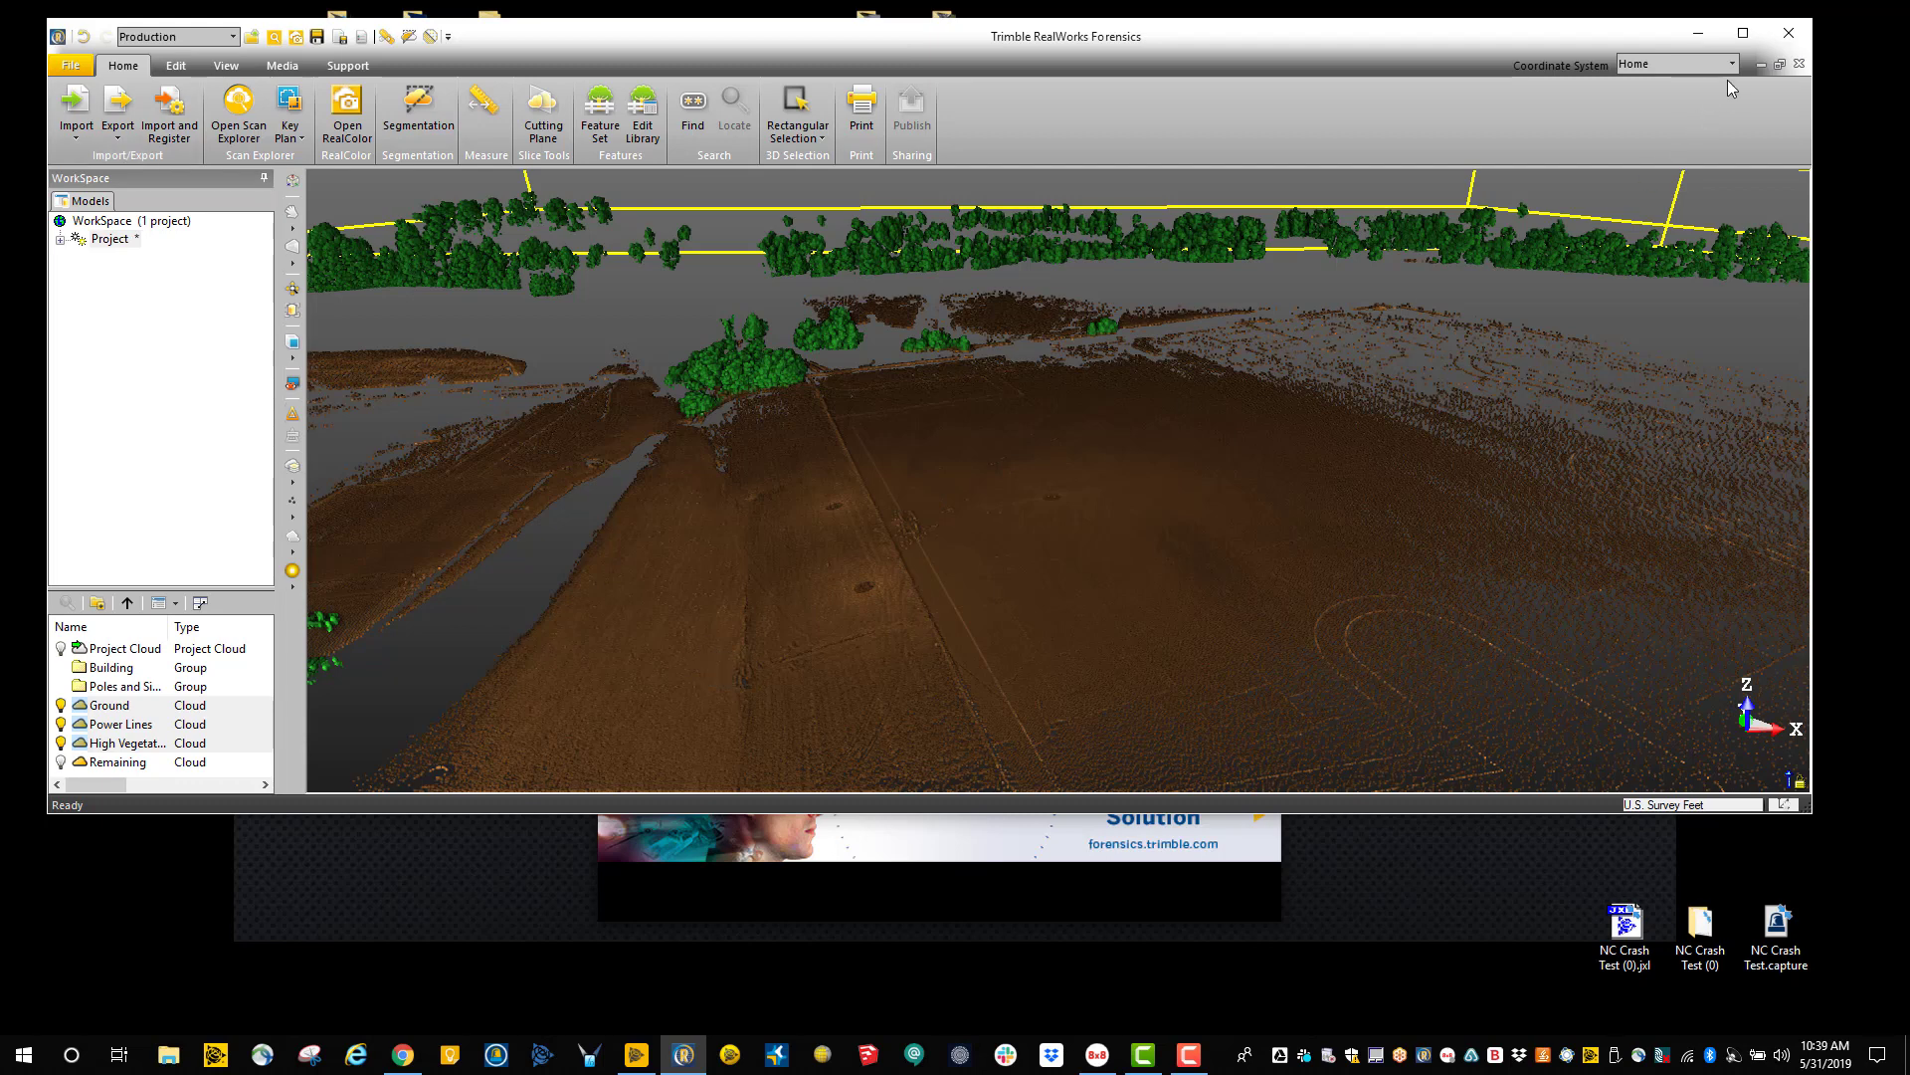
Open the NC Crash Test (0) folder on the desktop to check for the exported Ground Class.e57 file.
click(1698, 34)
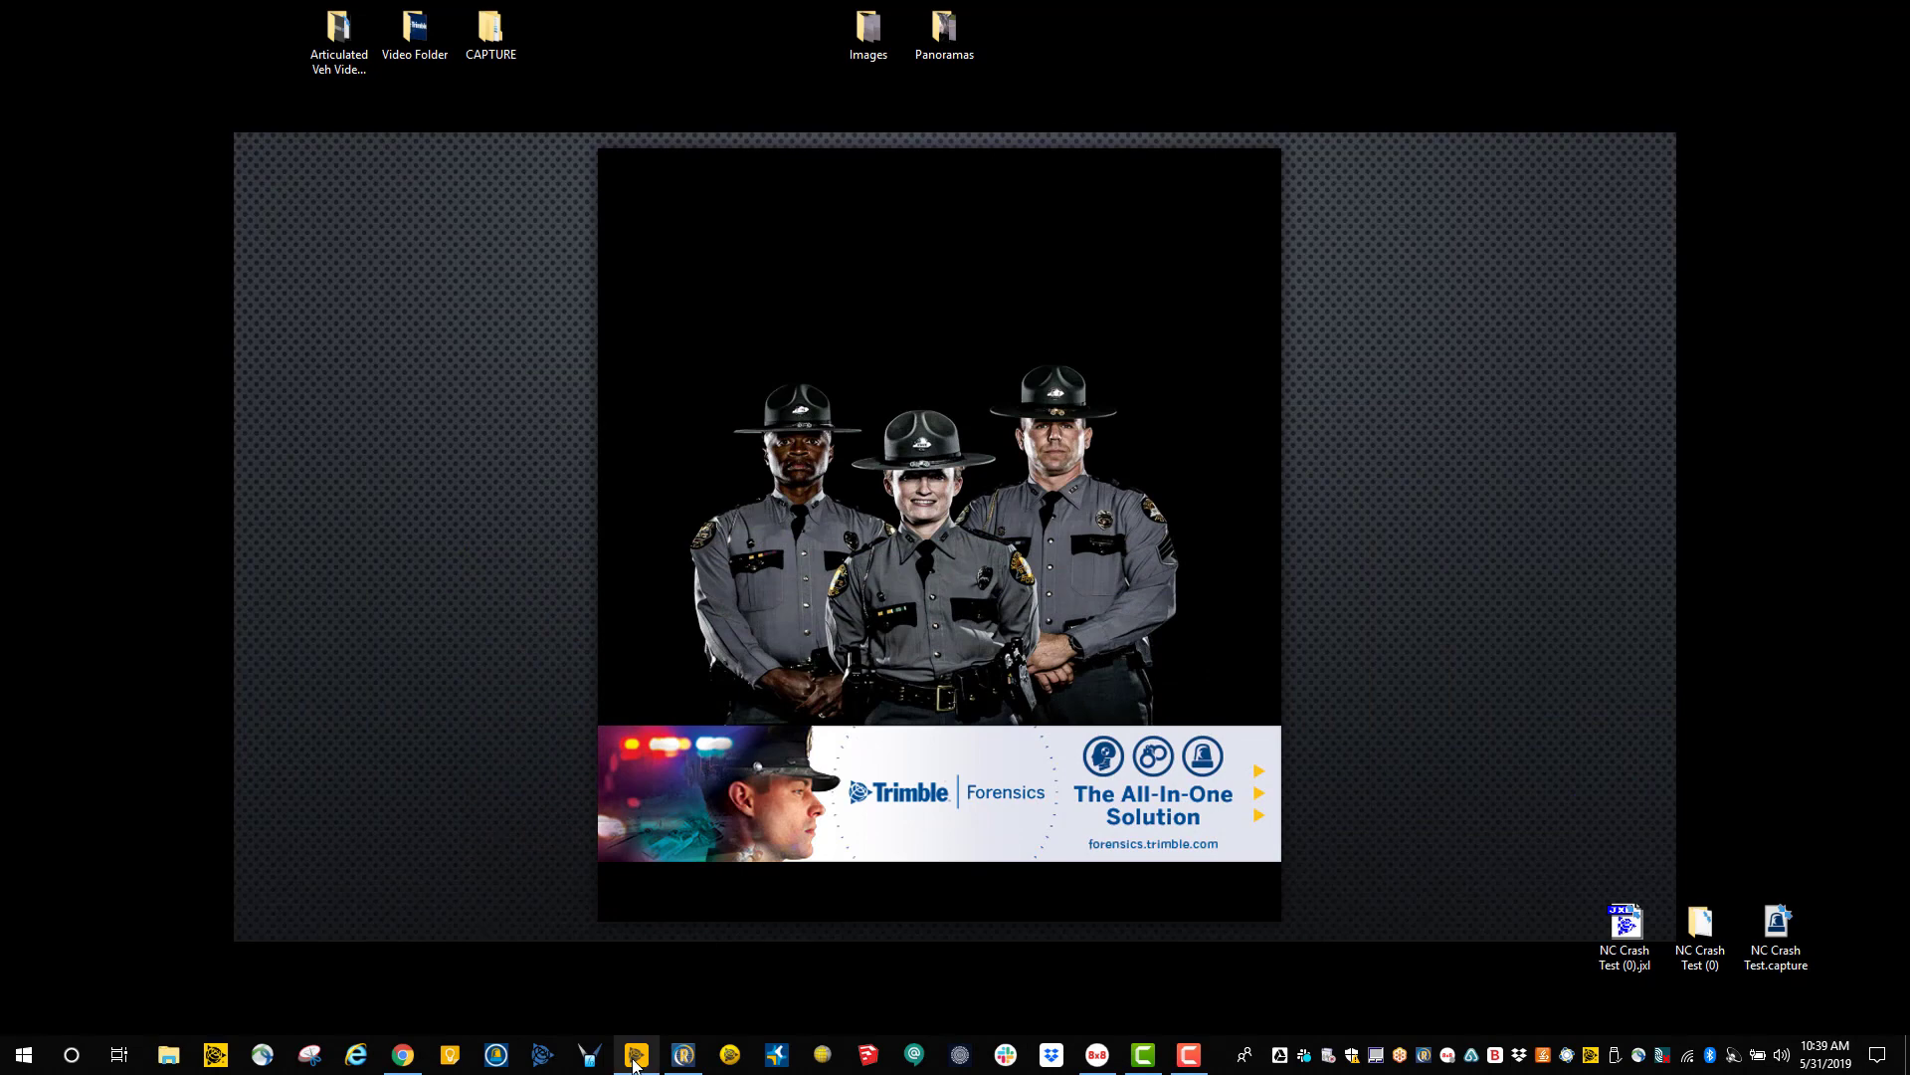
click(1702, 934)
double_click(1703, 933)
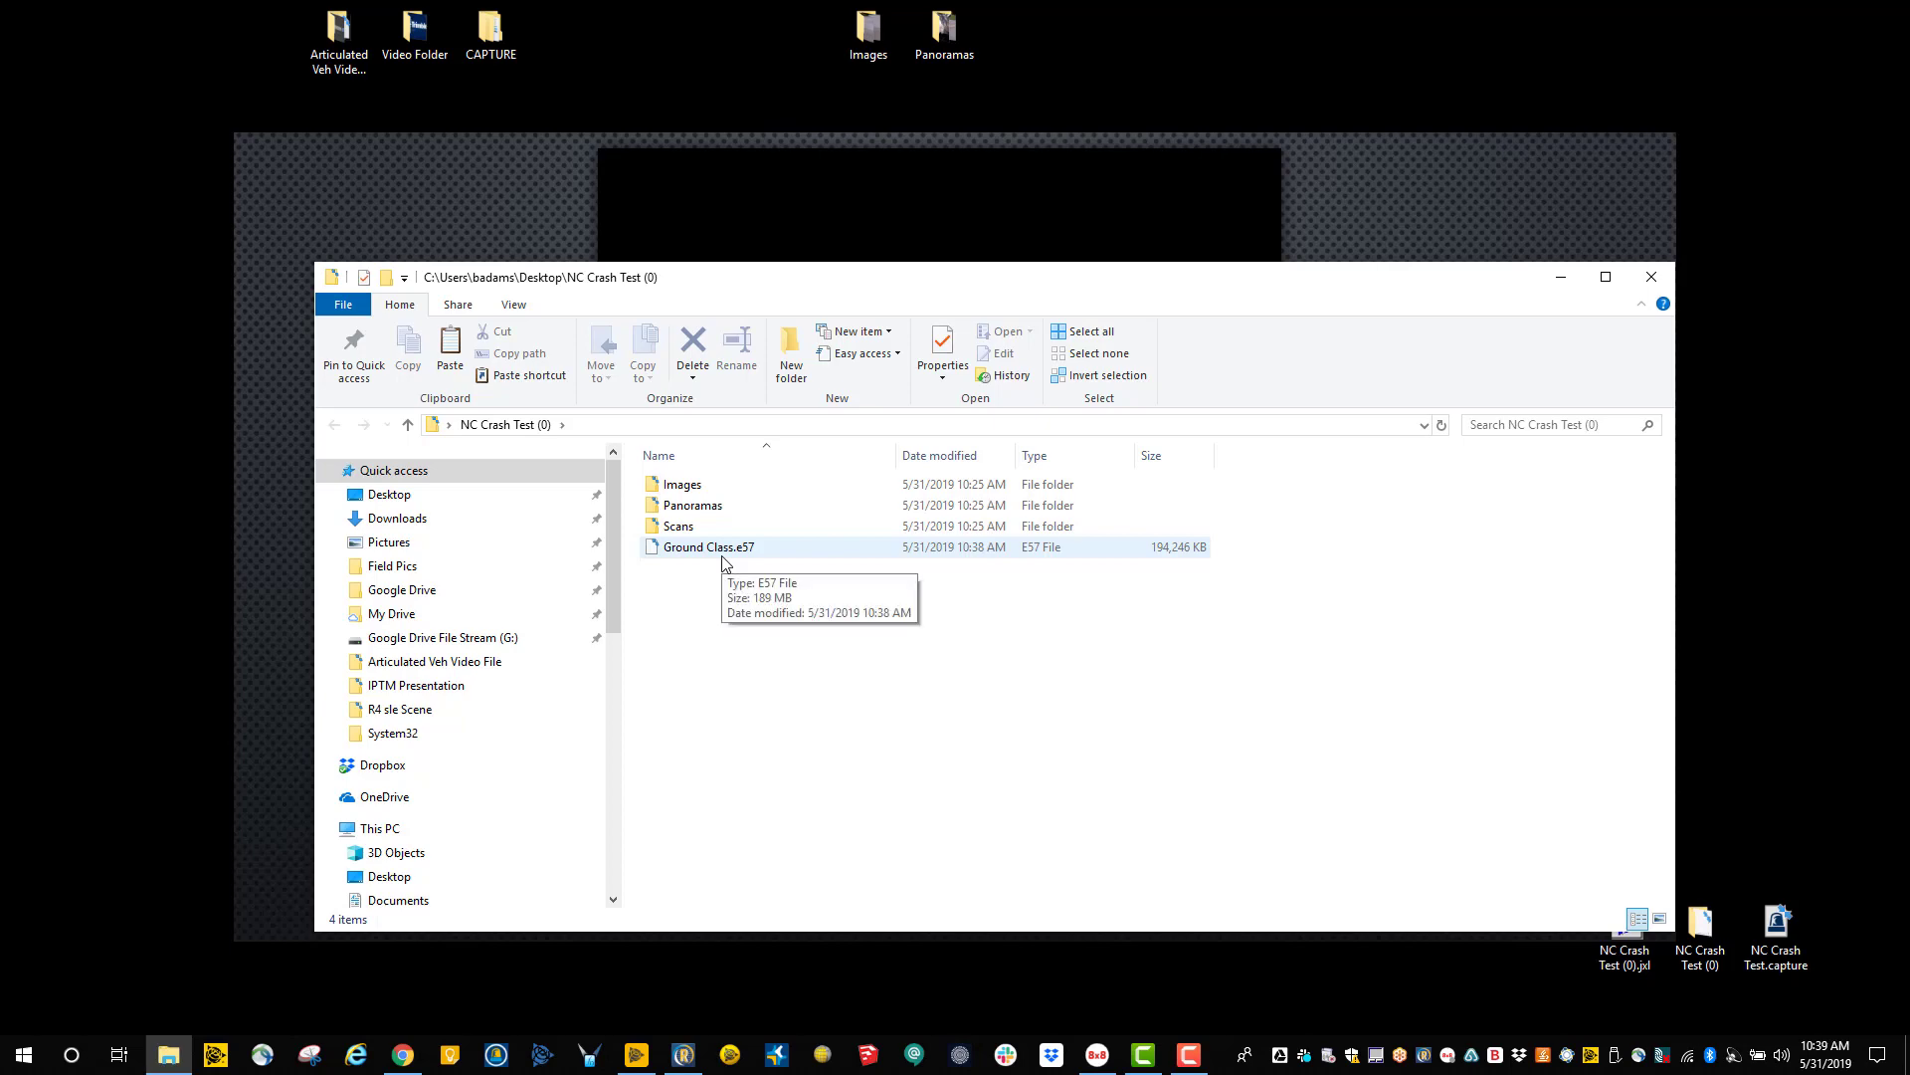
click(1561, 278)
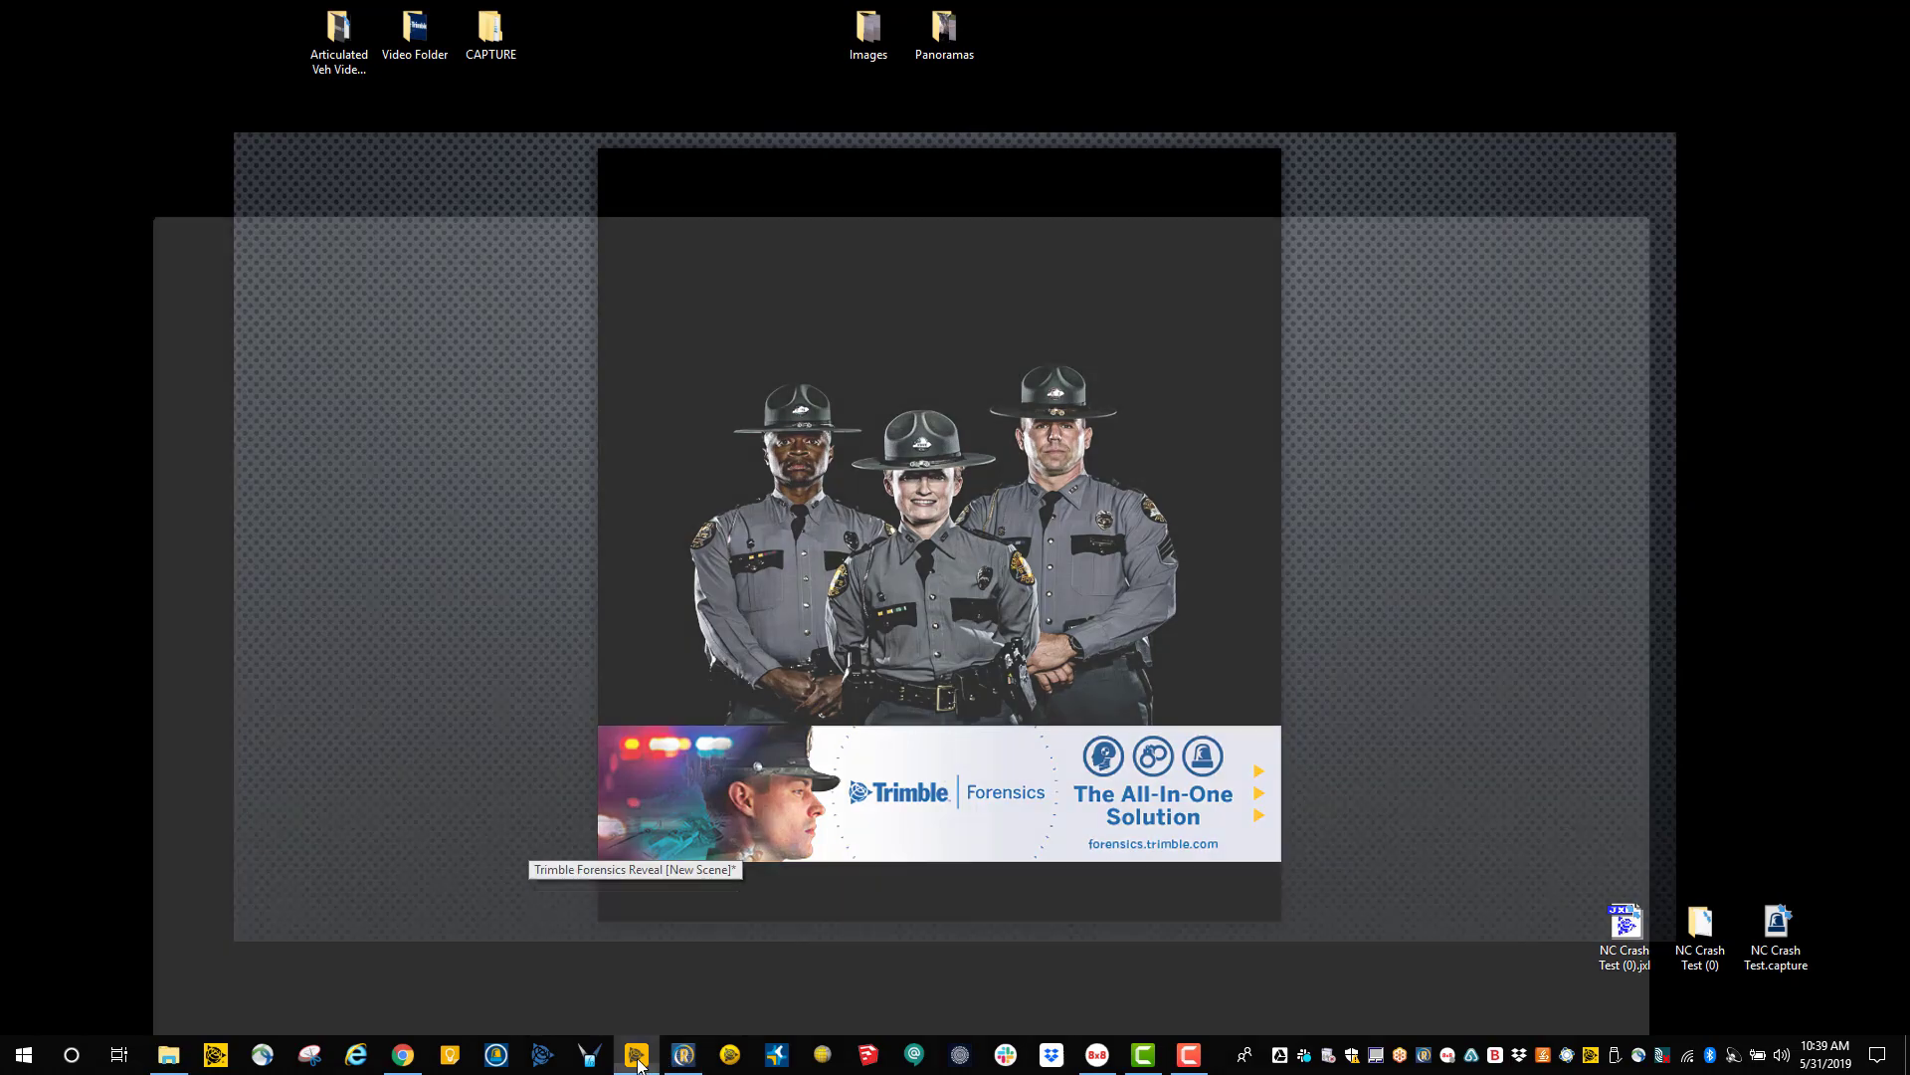
Switch to Trimble Forensics Reveal, set the scene to the top-down view and hide the NC Crash Test - Scans layer.
click(638, 1058)
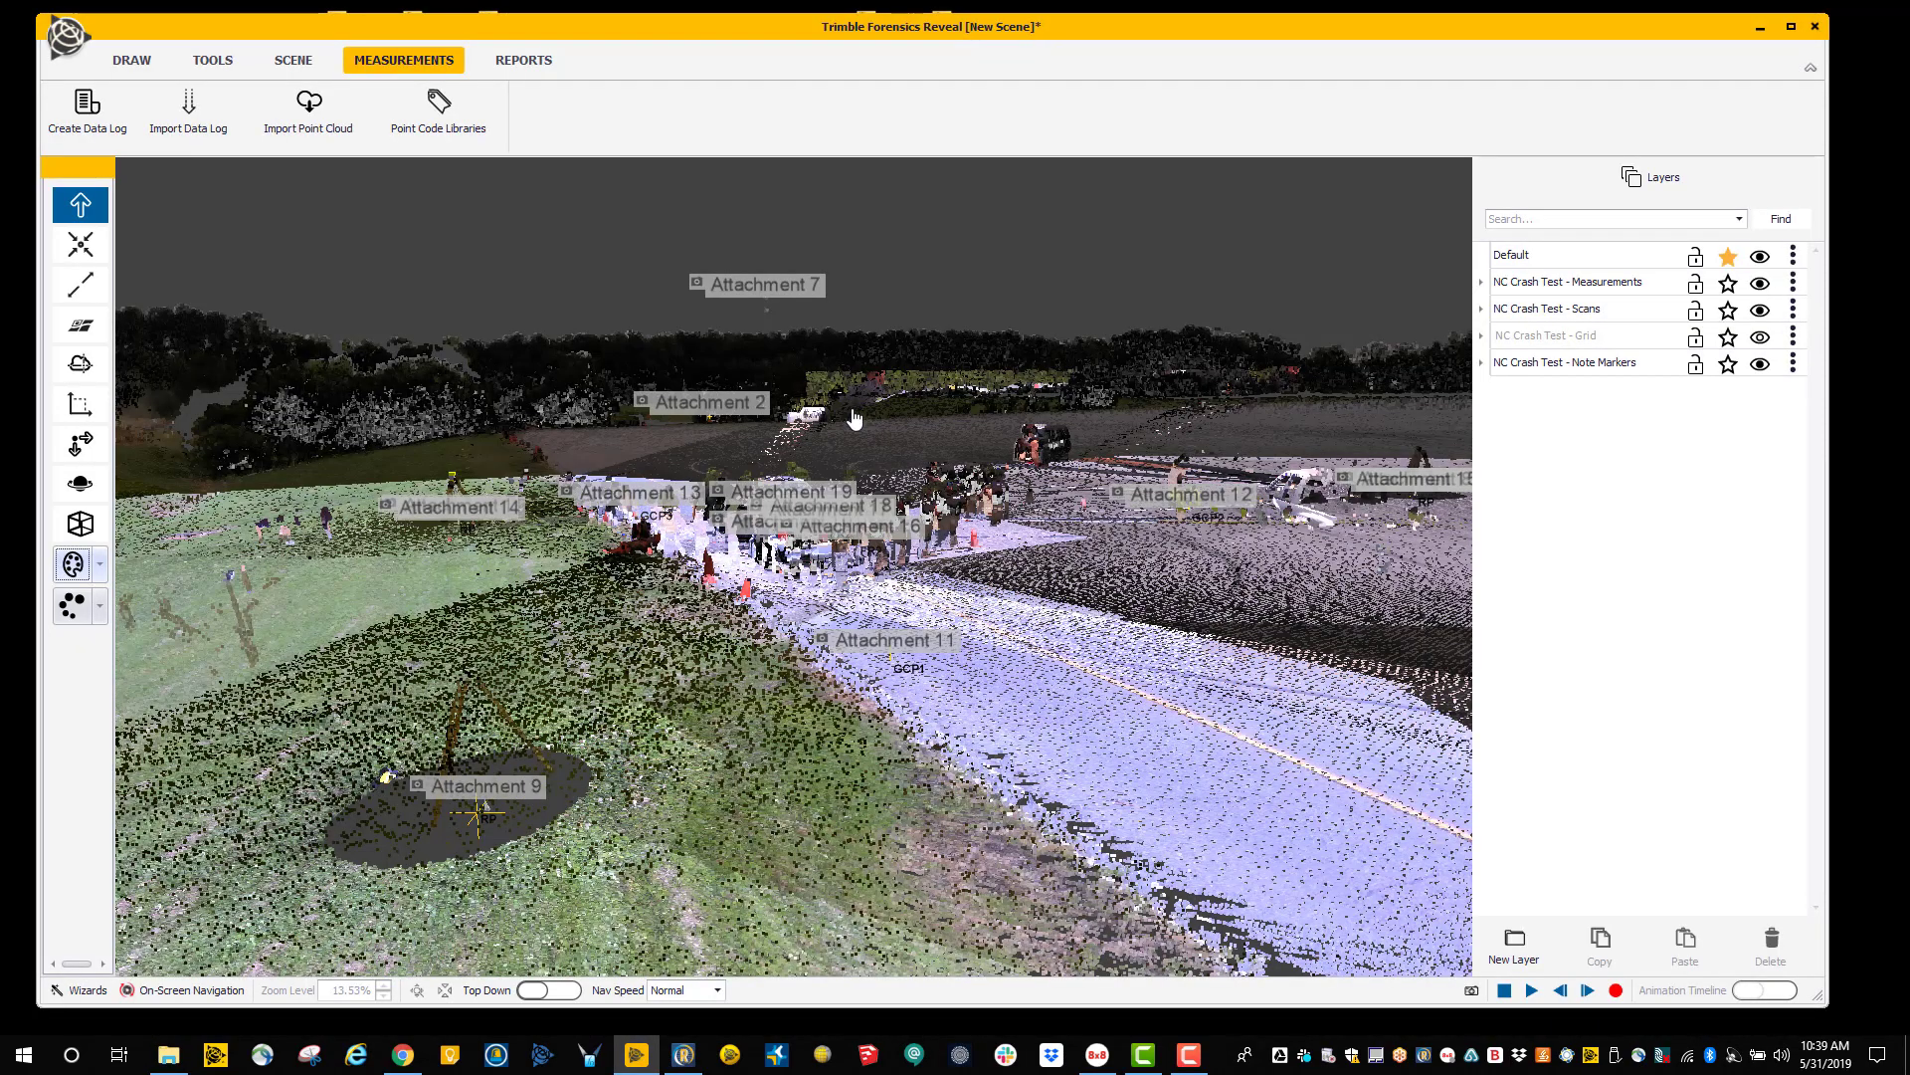
scroll(856, 416, down, 2)
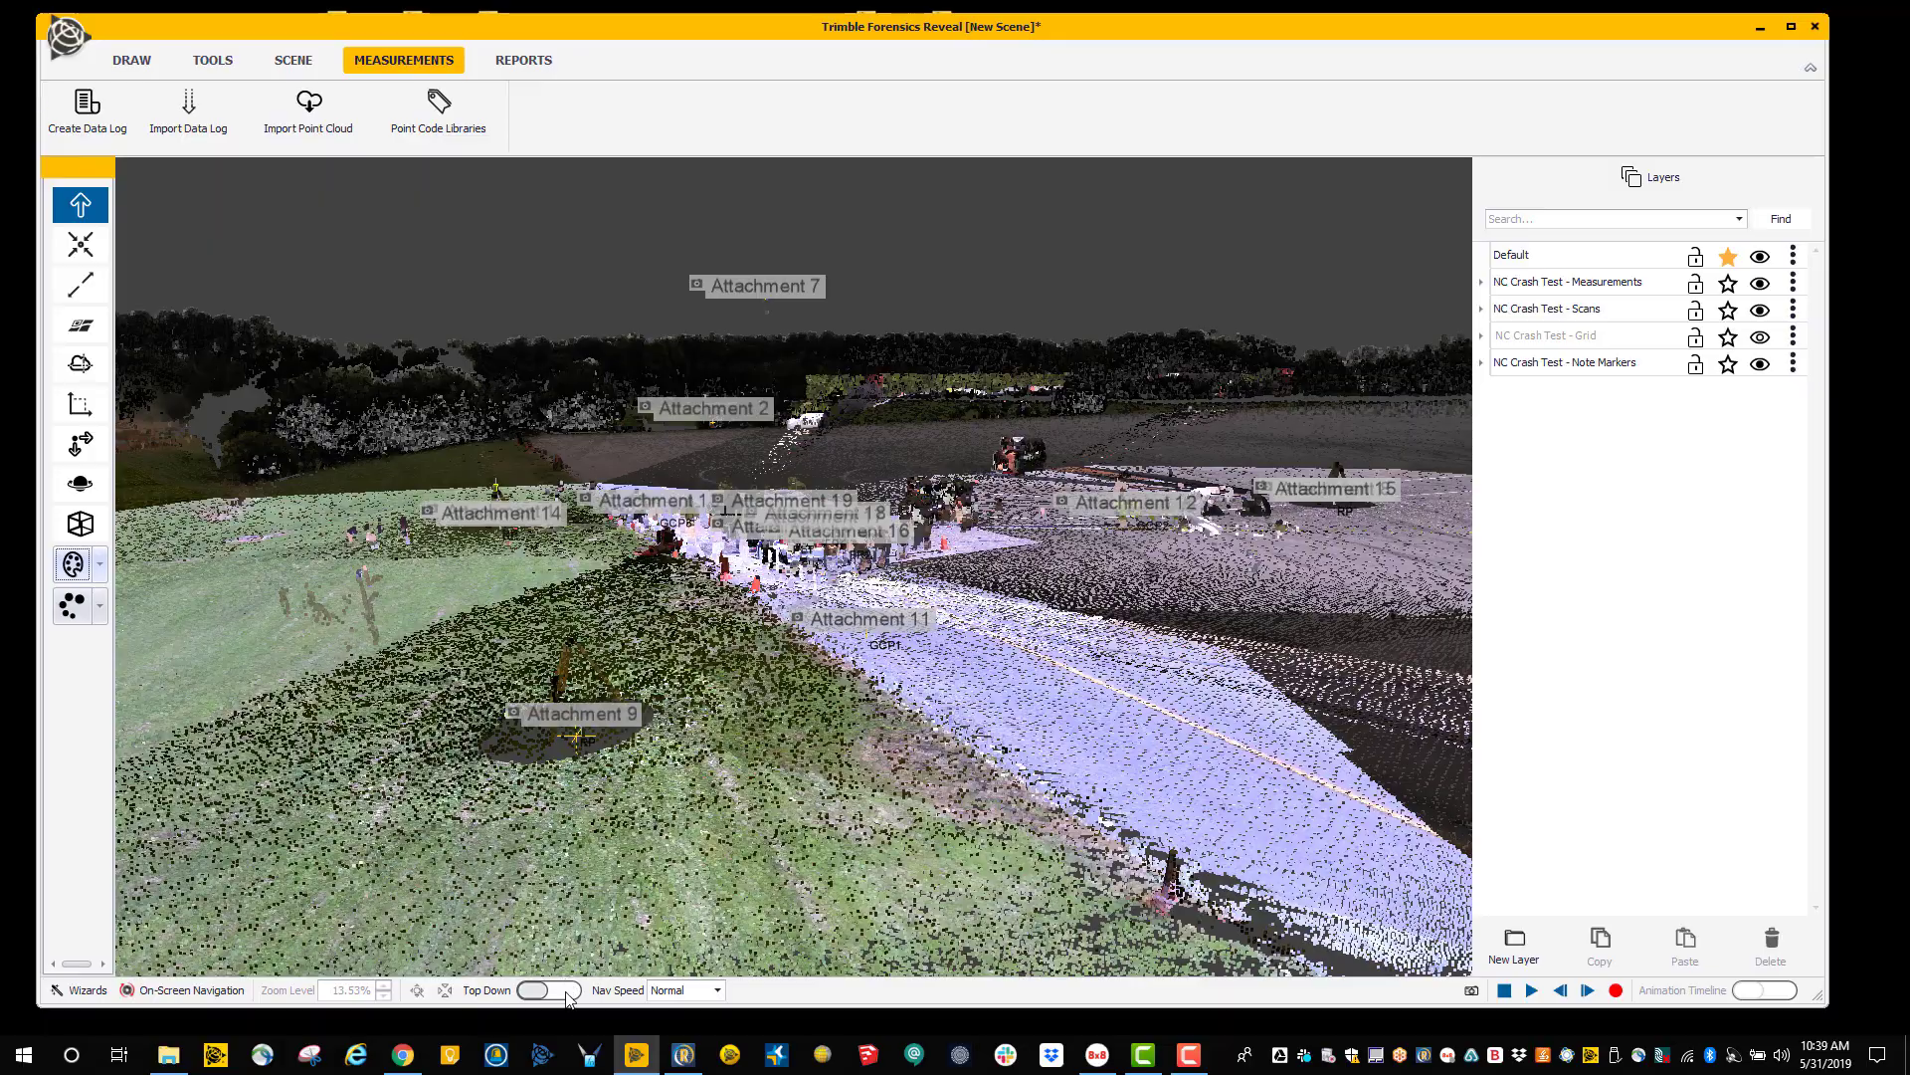
click(546, 990)
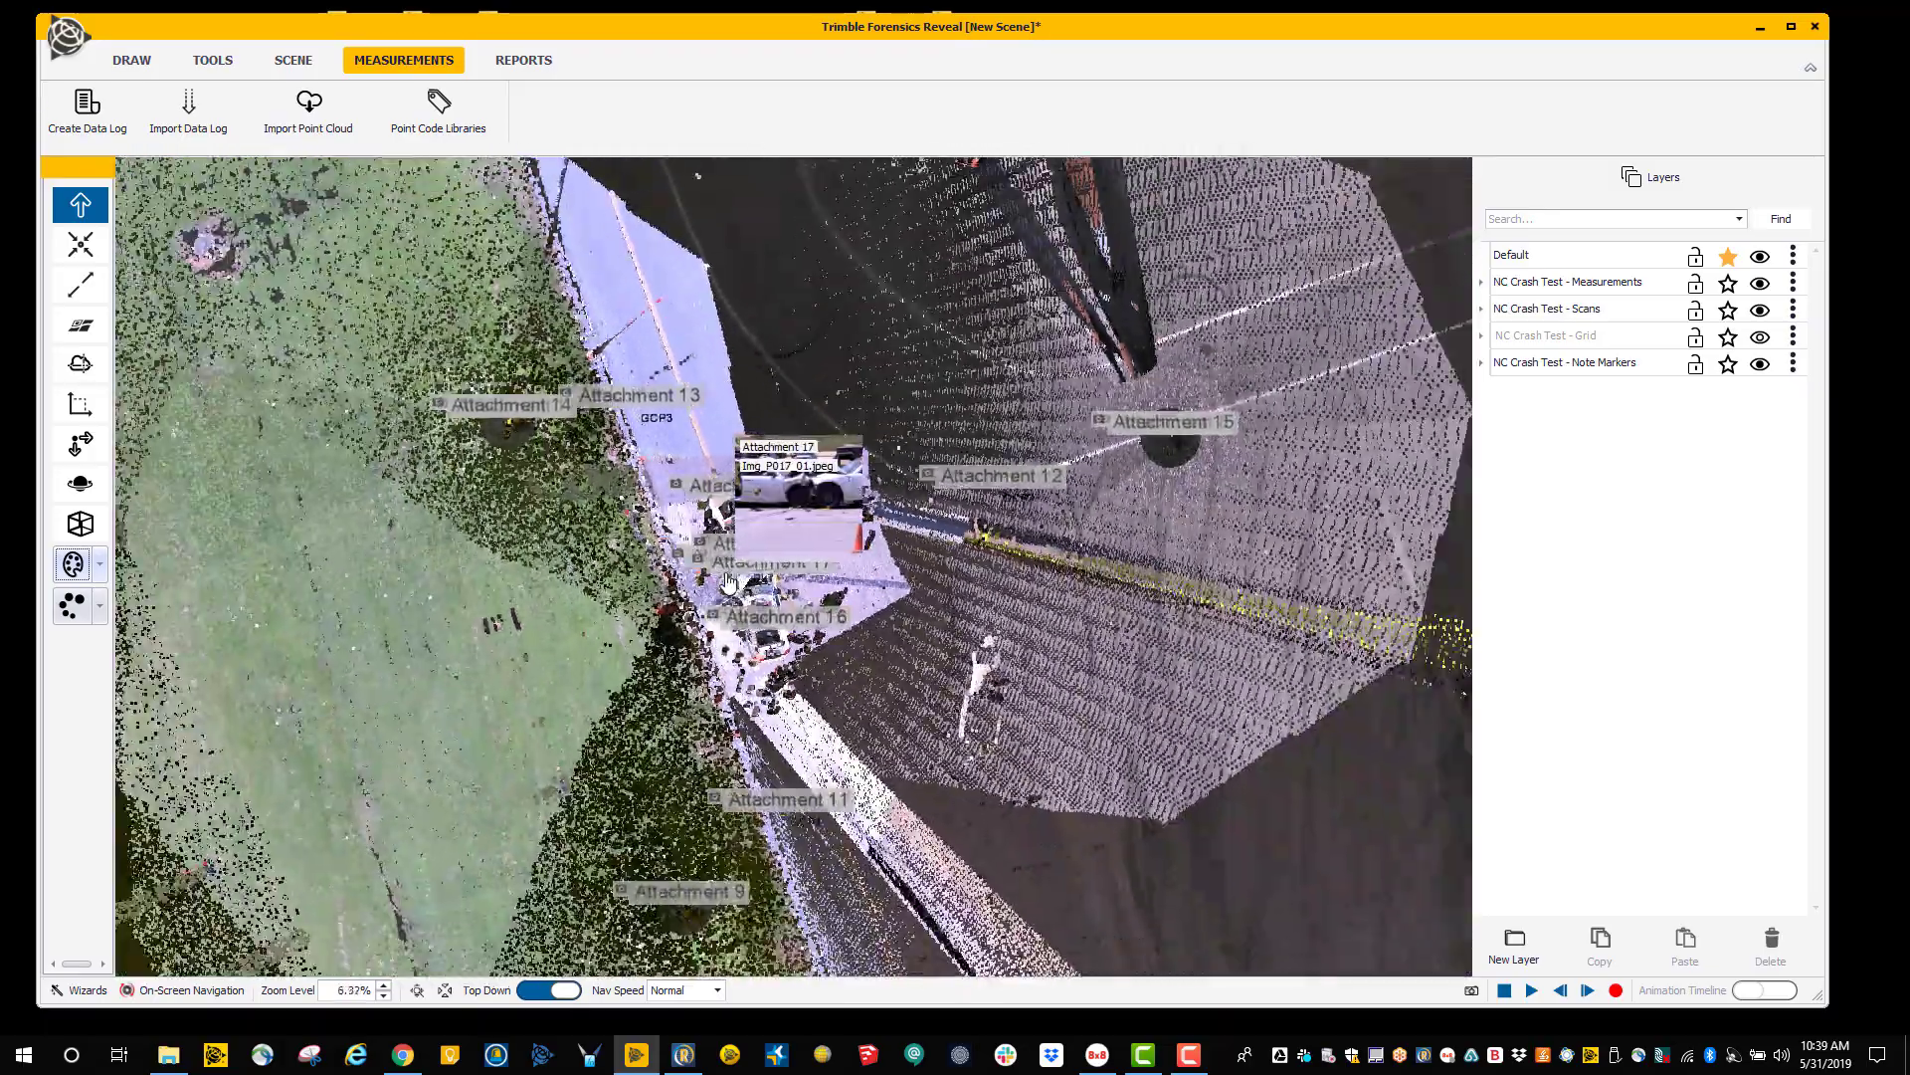
scroll(729, 583, down, 4)
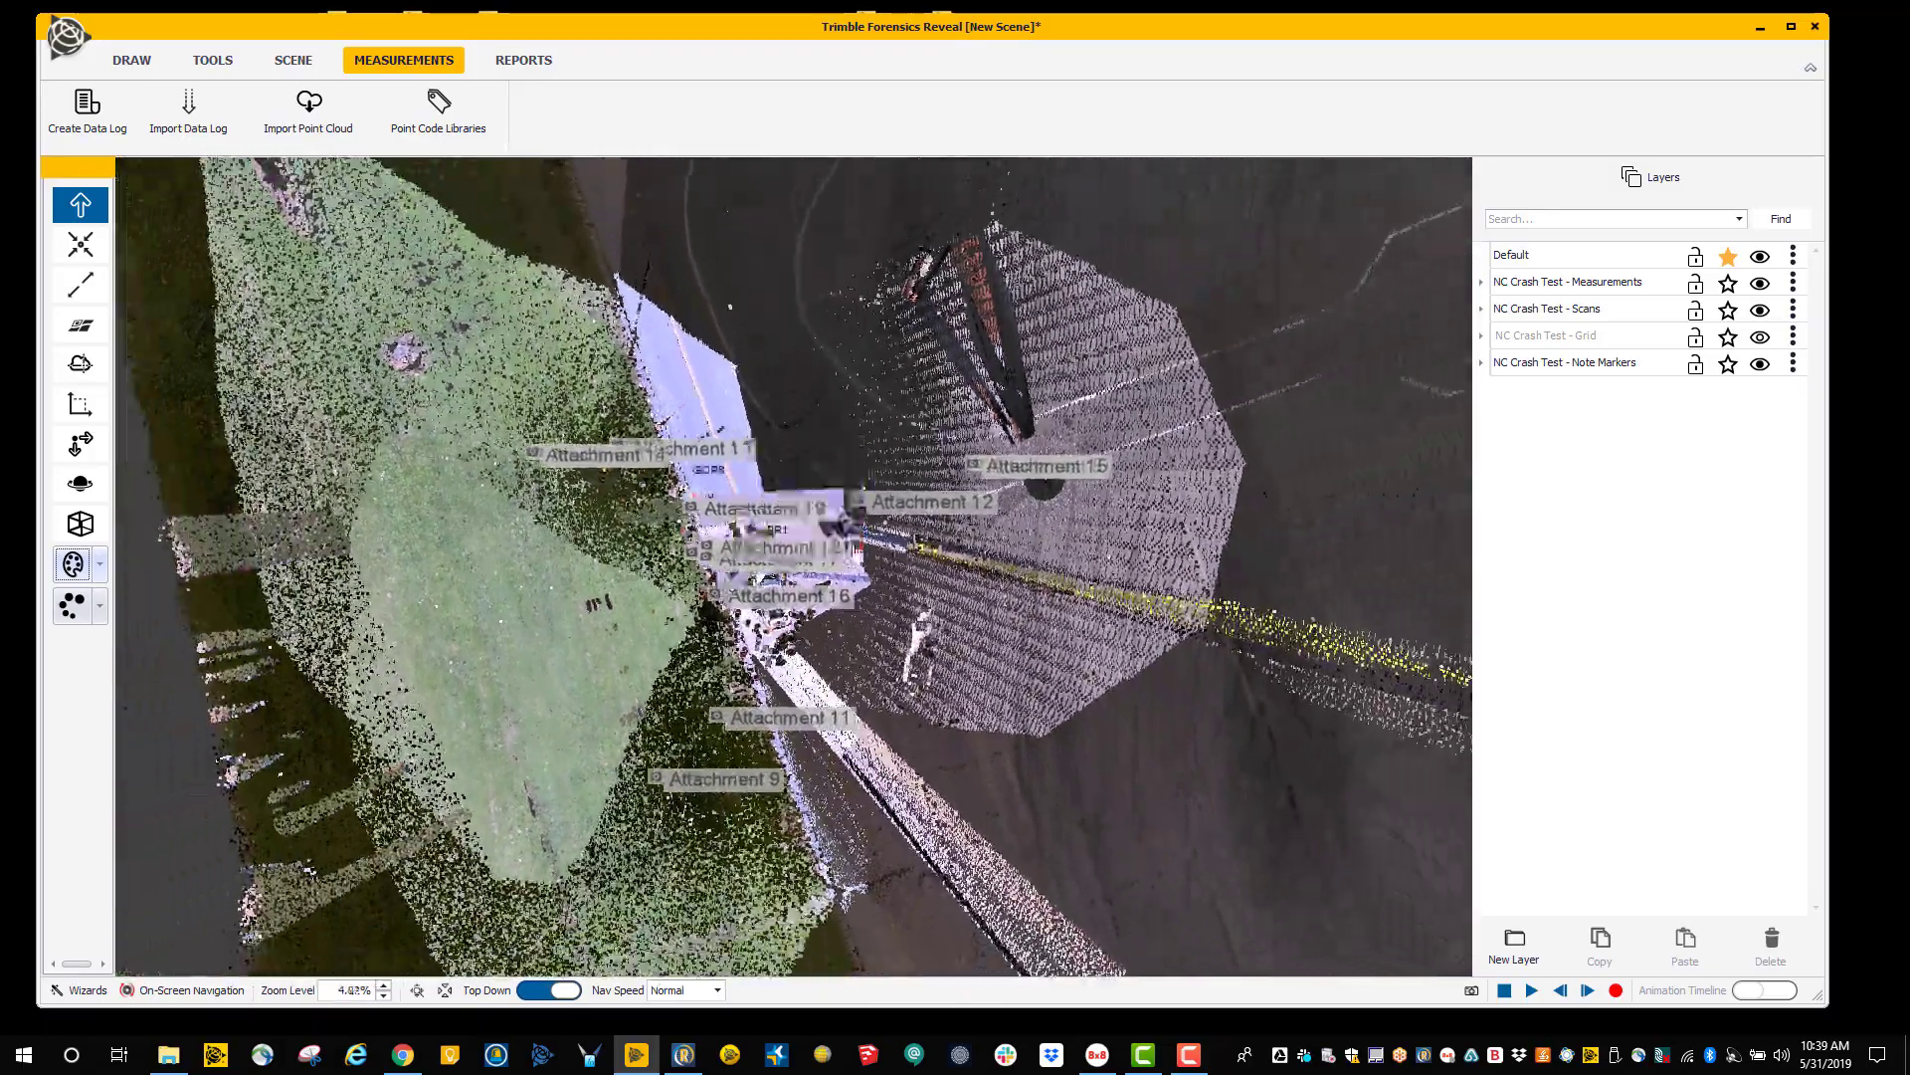
click(1760, 311)
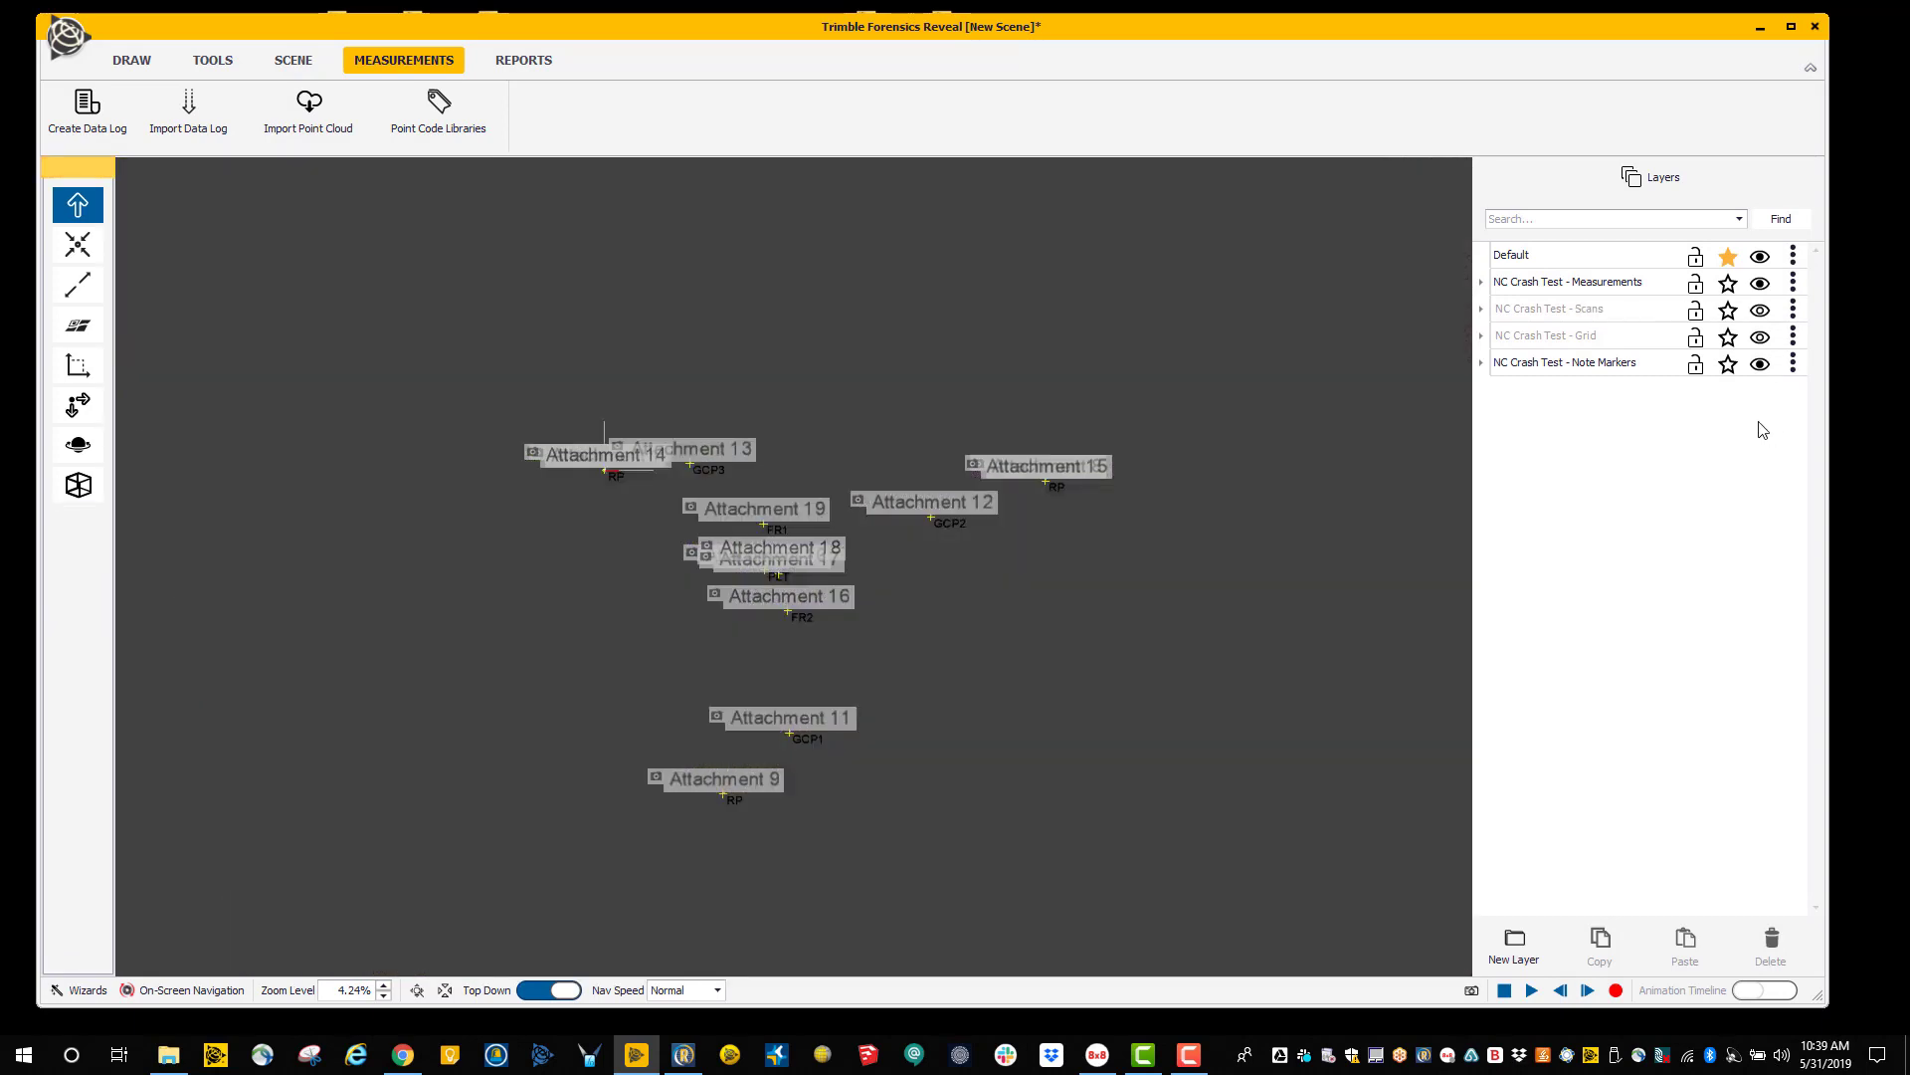
Import the E57 point cloud Ground Class.e57 from the NC Crash Test (0) folder, with coordinates relative to Measurement log - NC Crash Test.
click(306, 149)
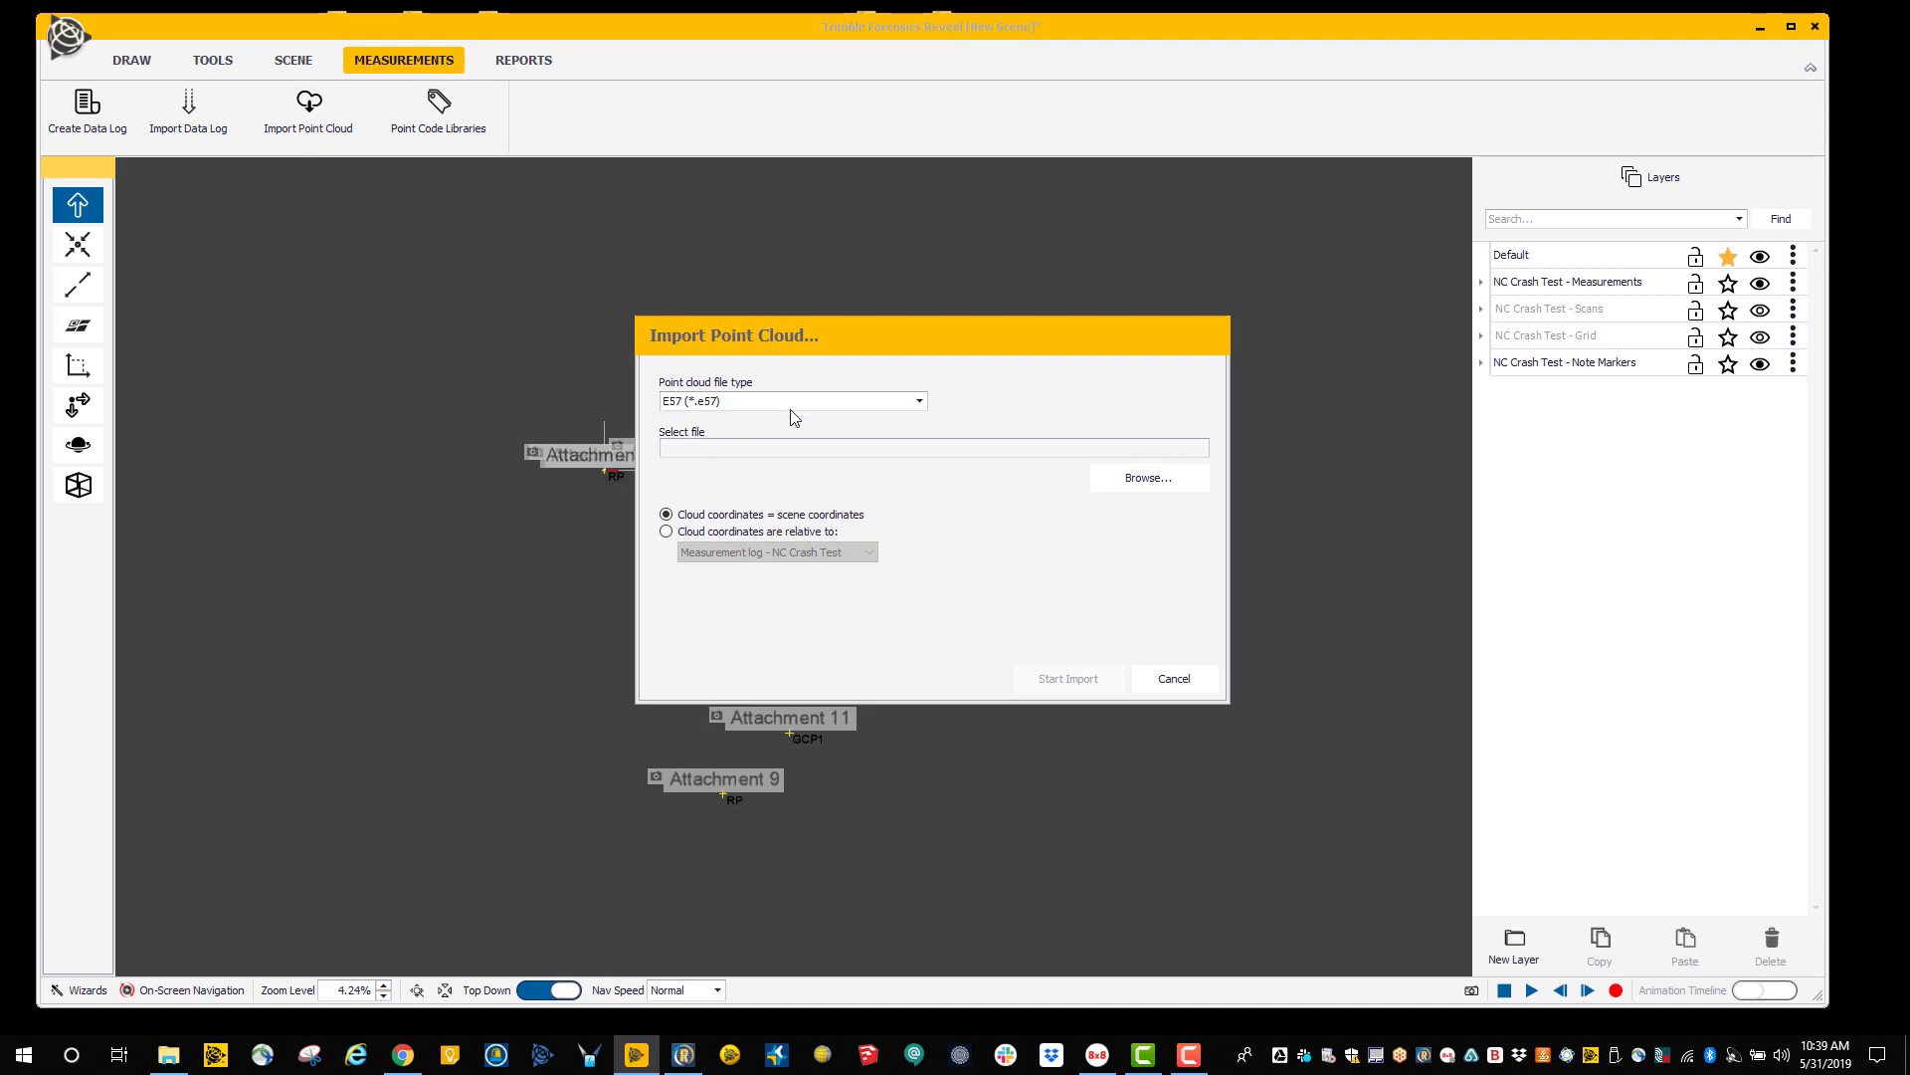
click(1170, 485)
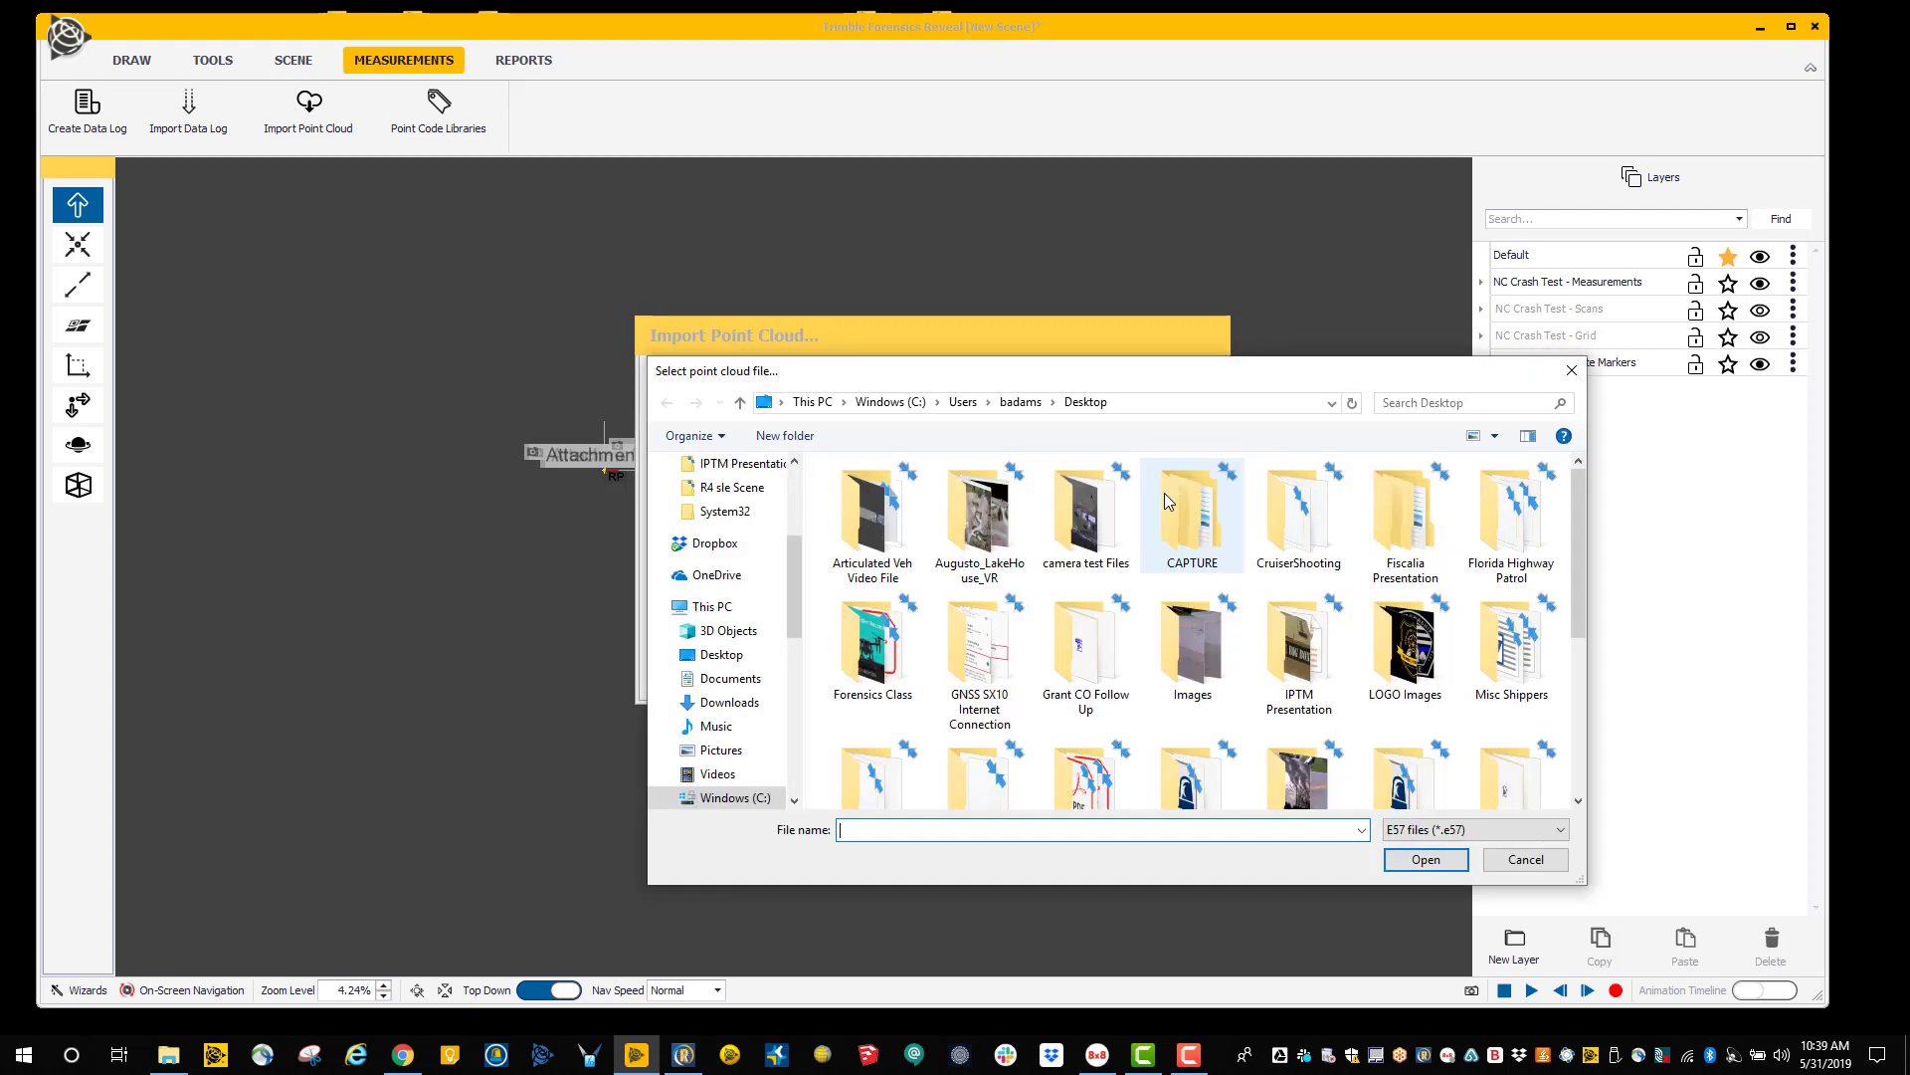
scroll(1191, 630, down, 3)
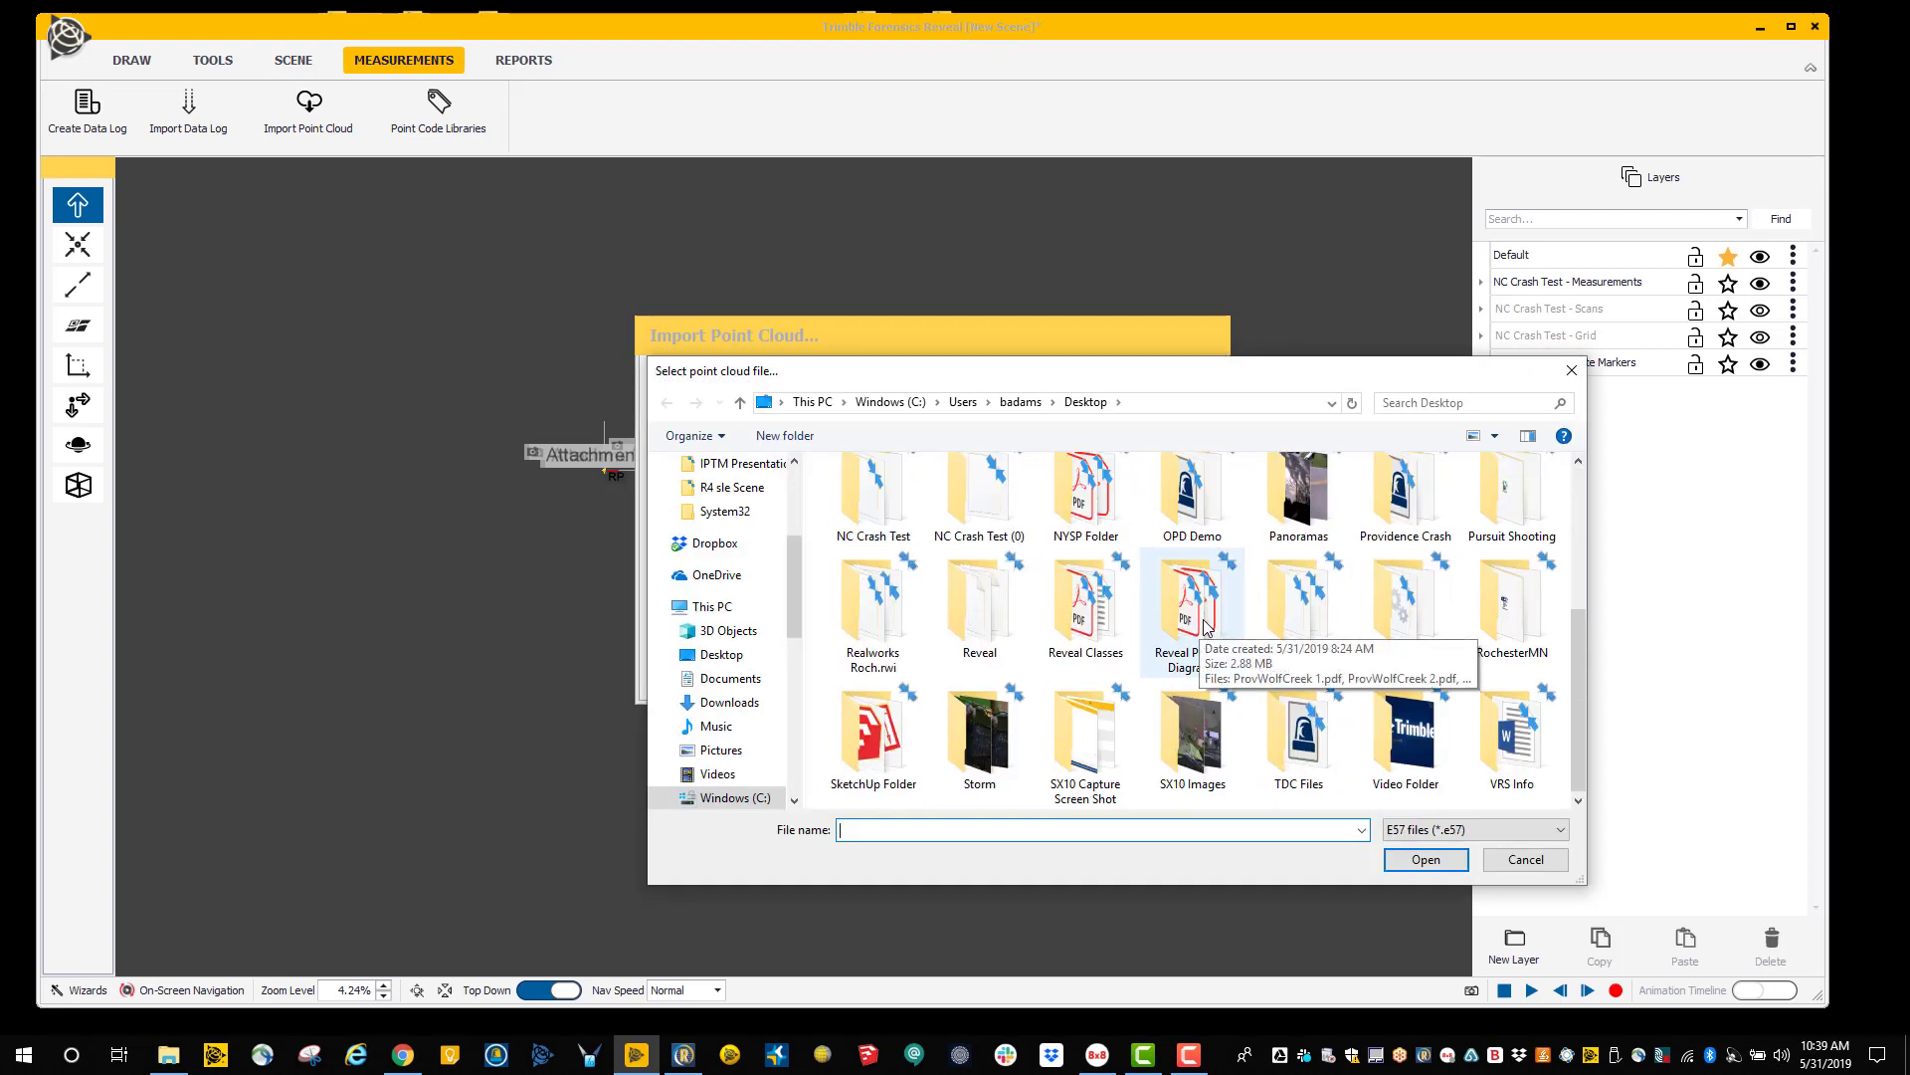
double_click(903, 510)
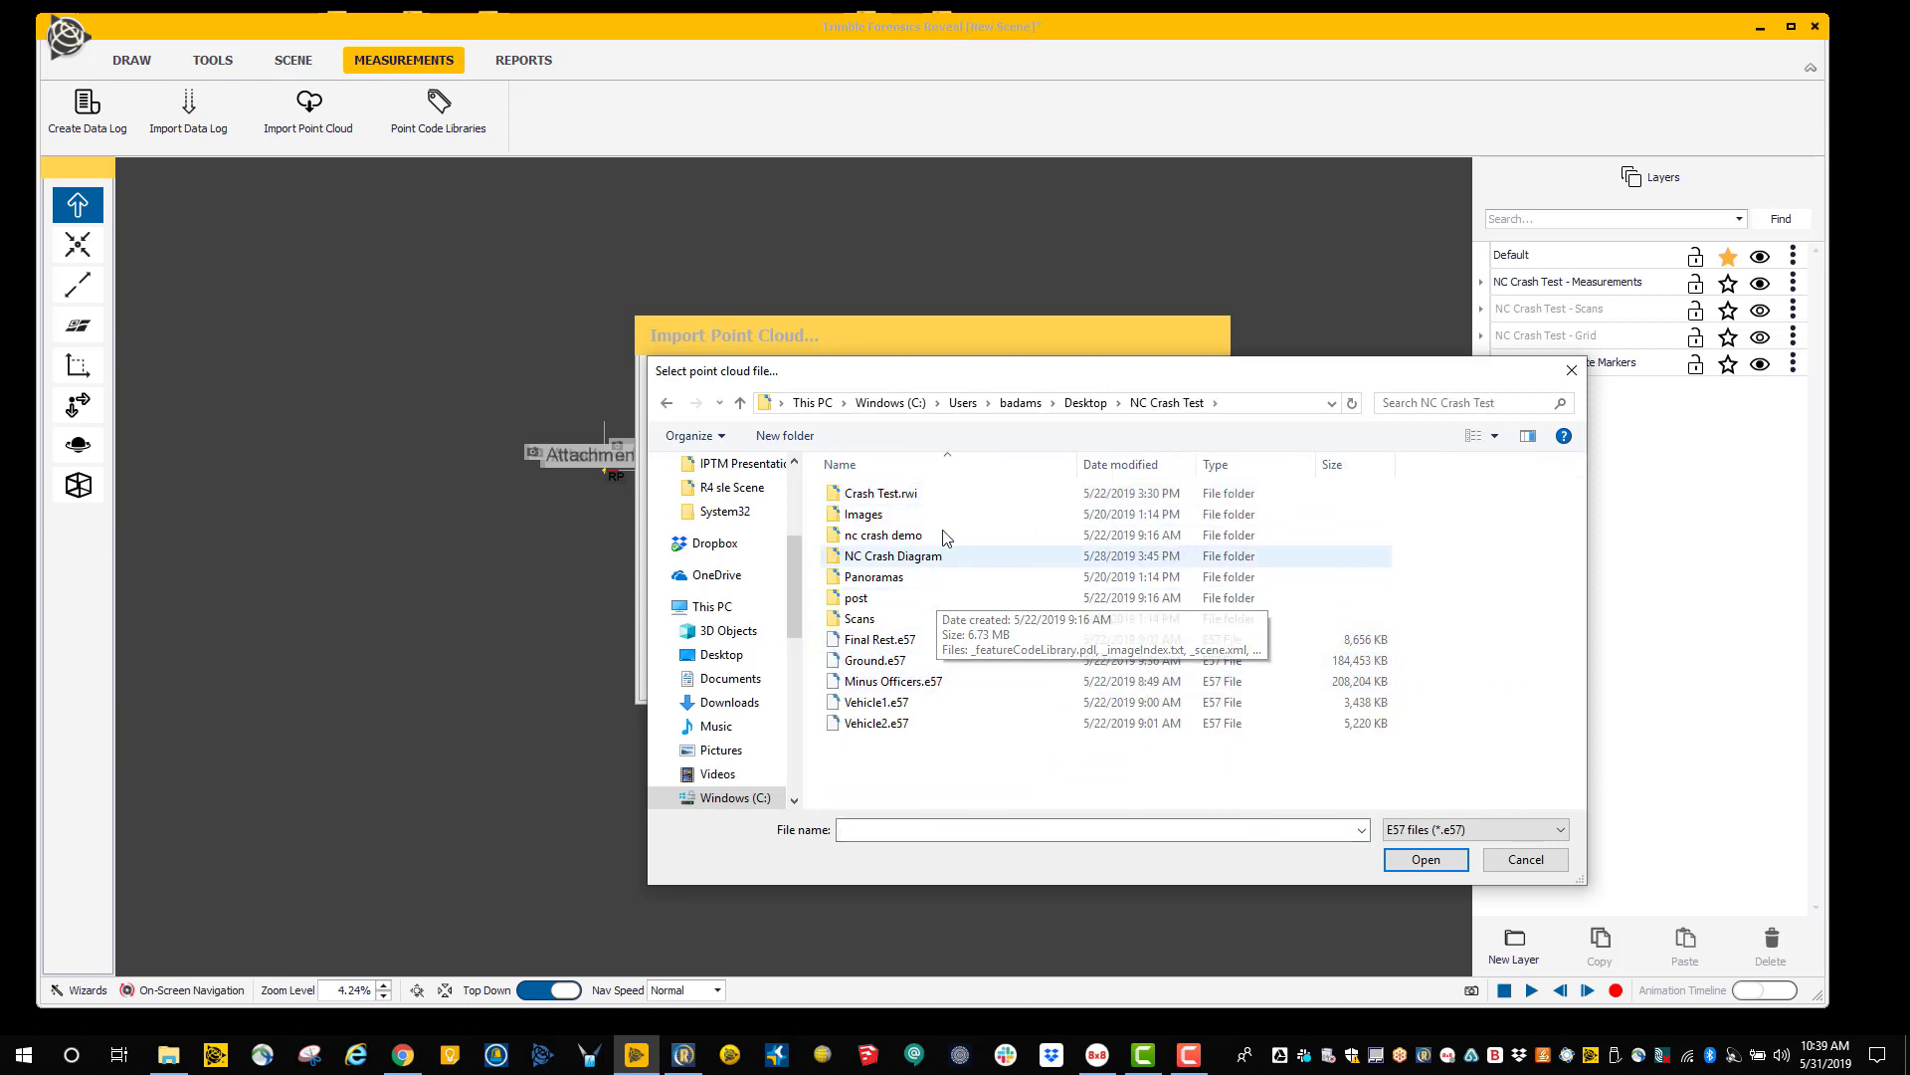
click(1081, 404)
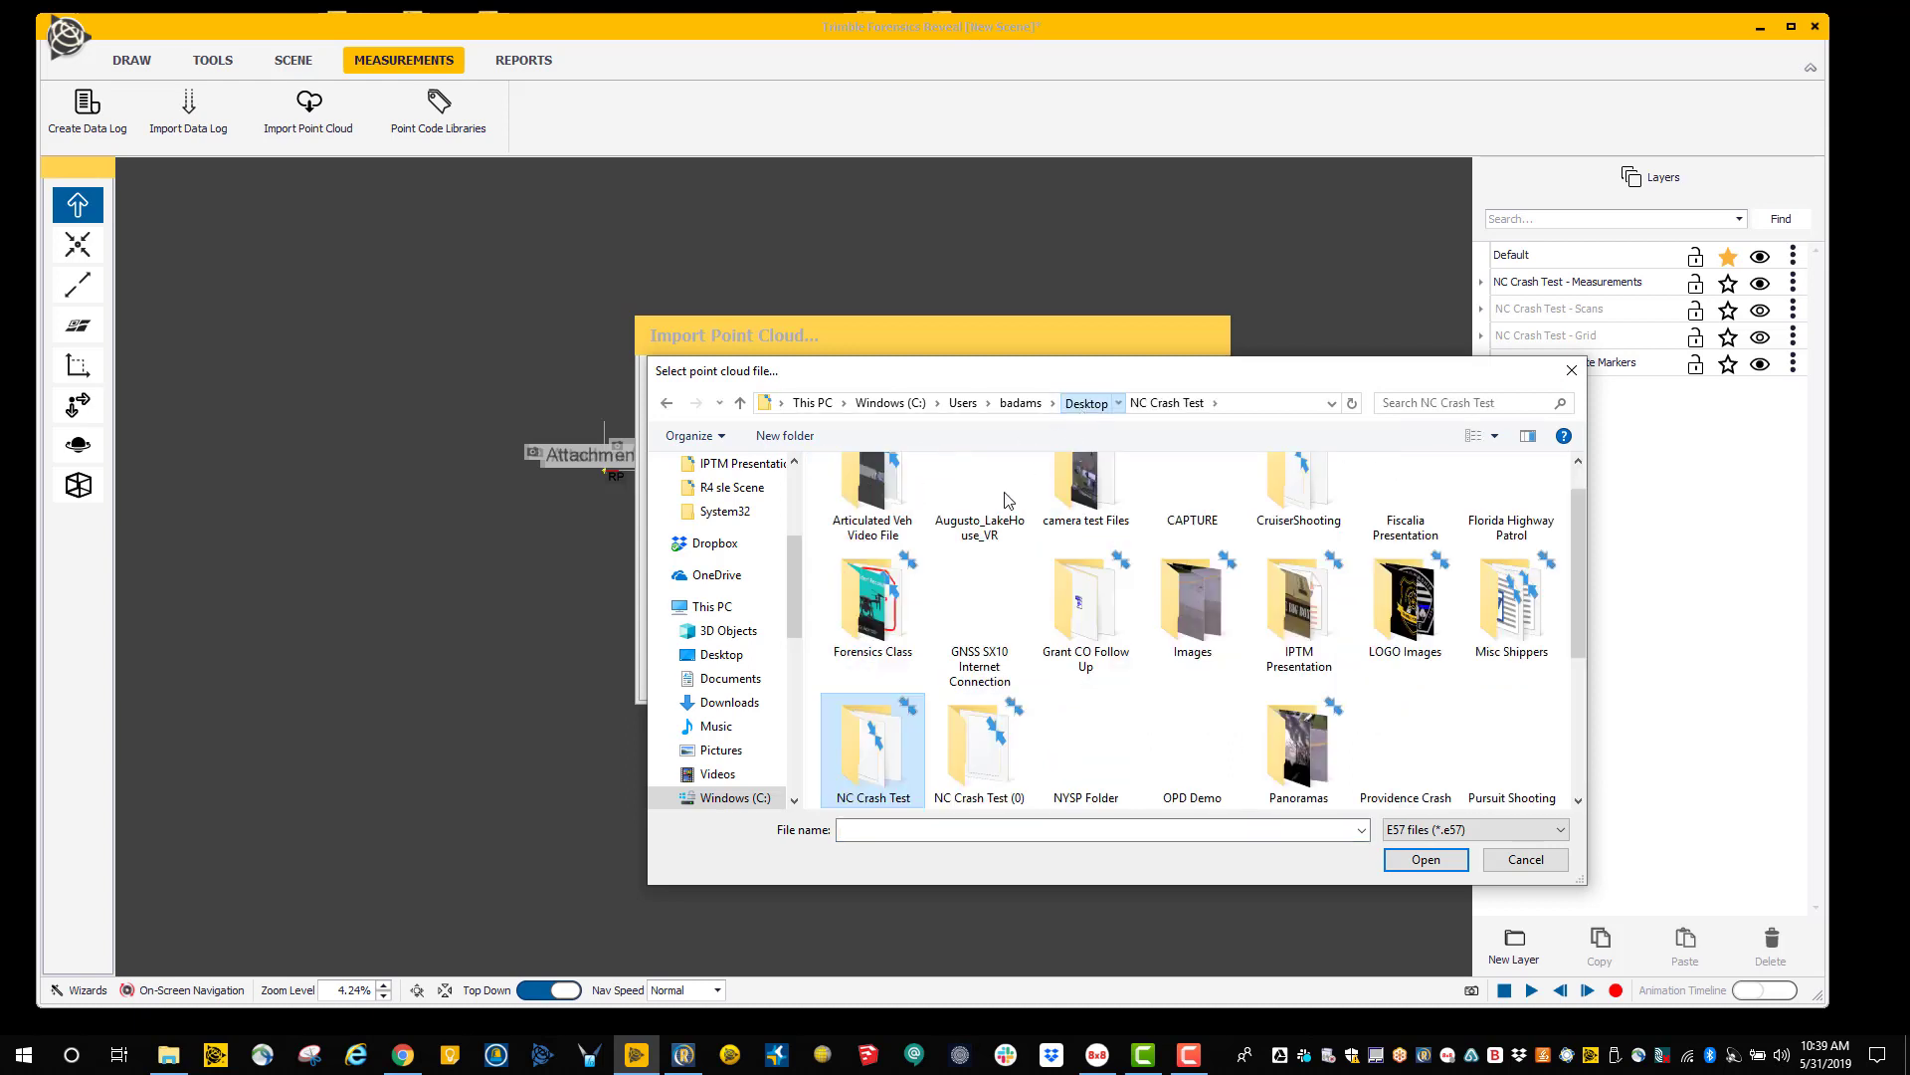
scroll(985, 619, down, 3)
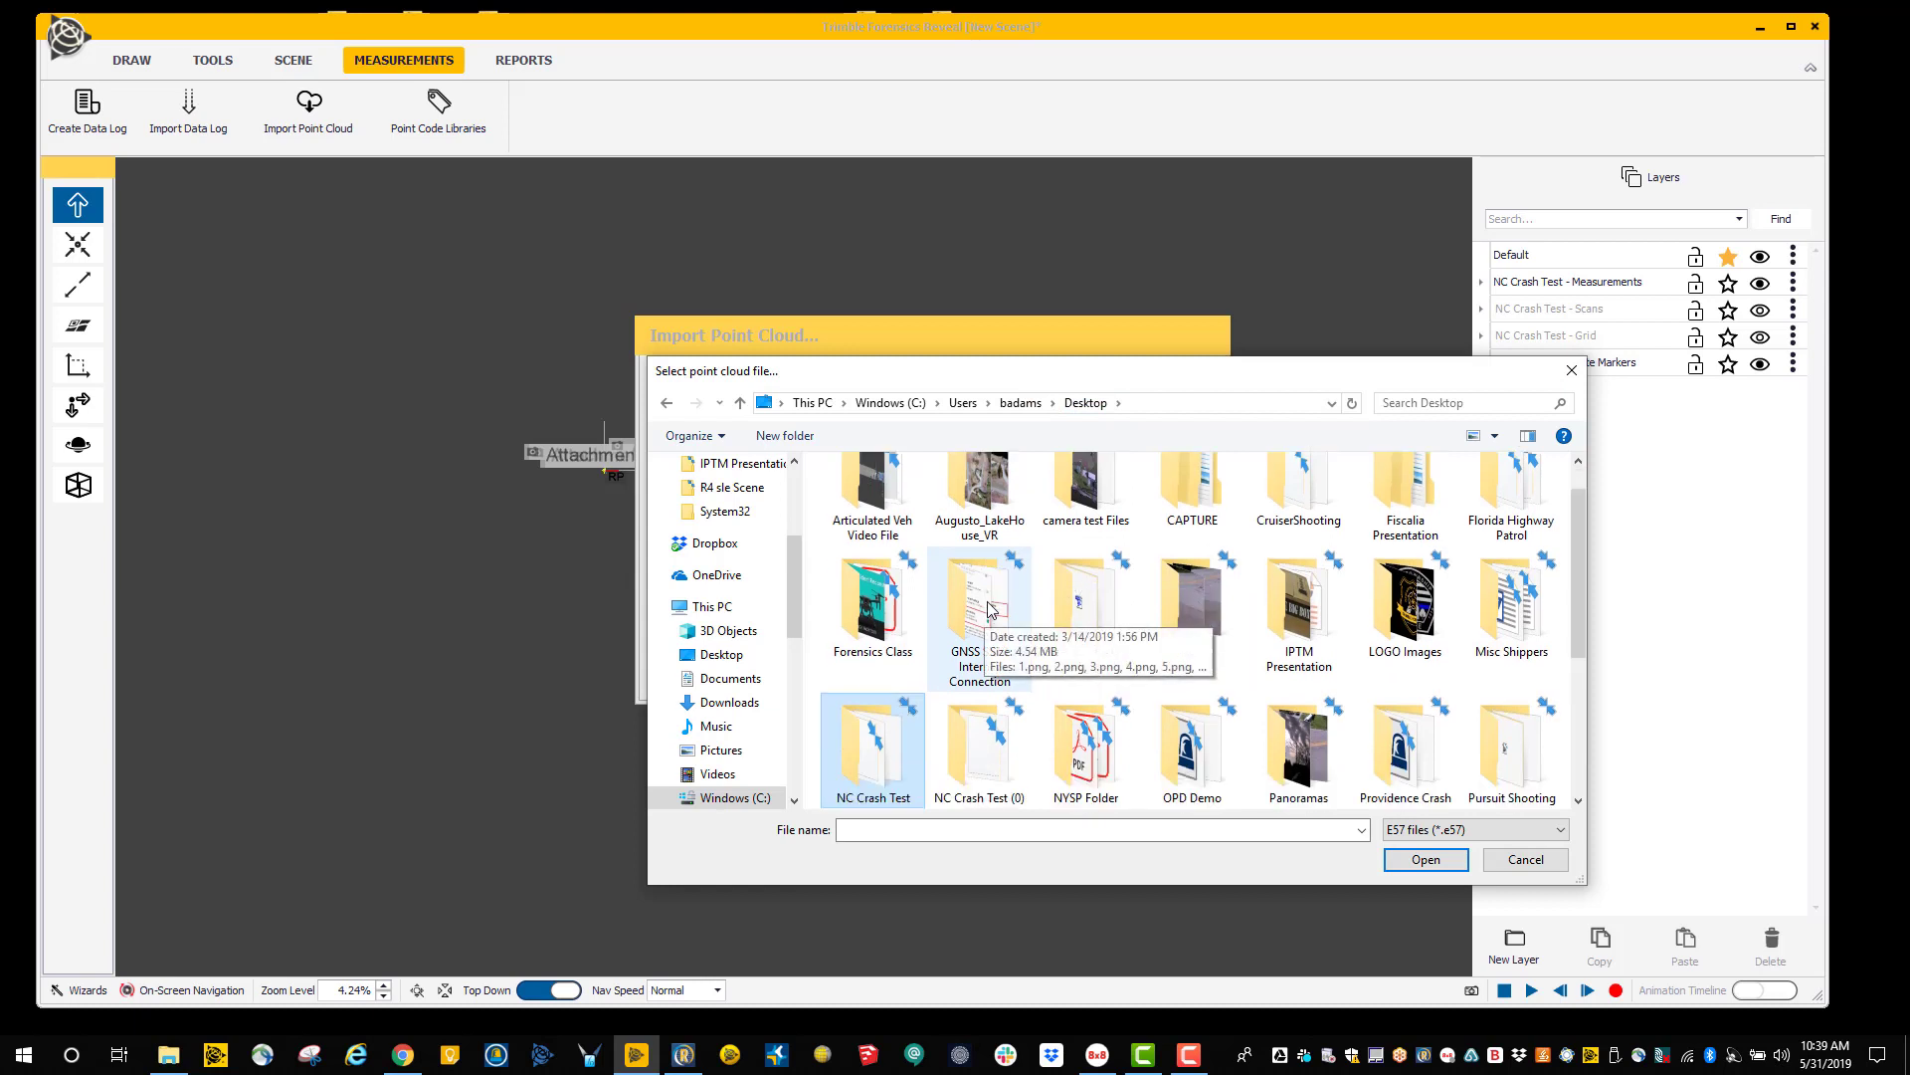
double_click(983, 520)
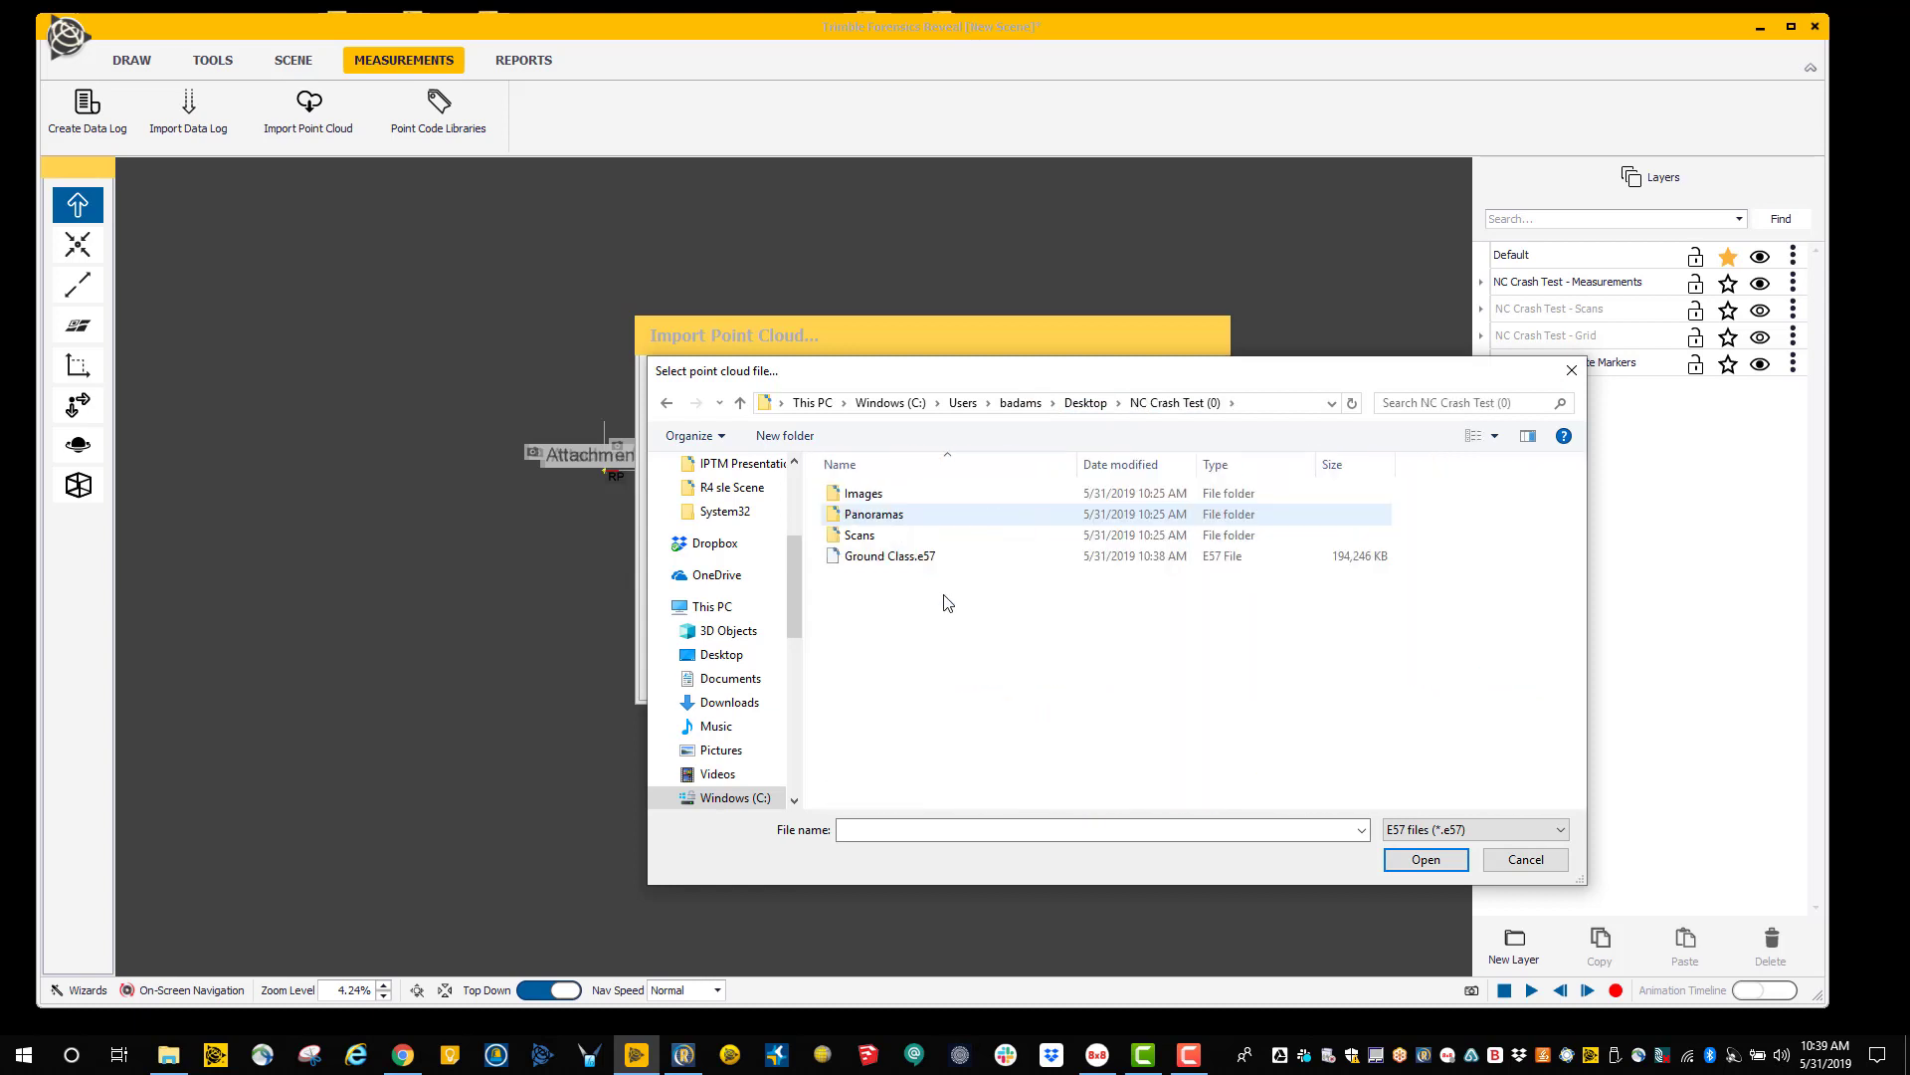
click(879, 557)
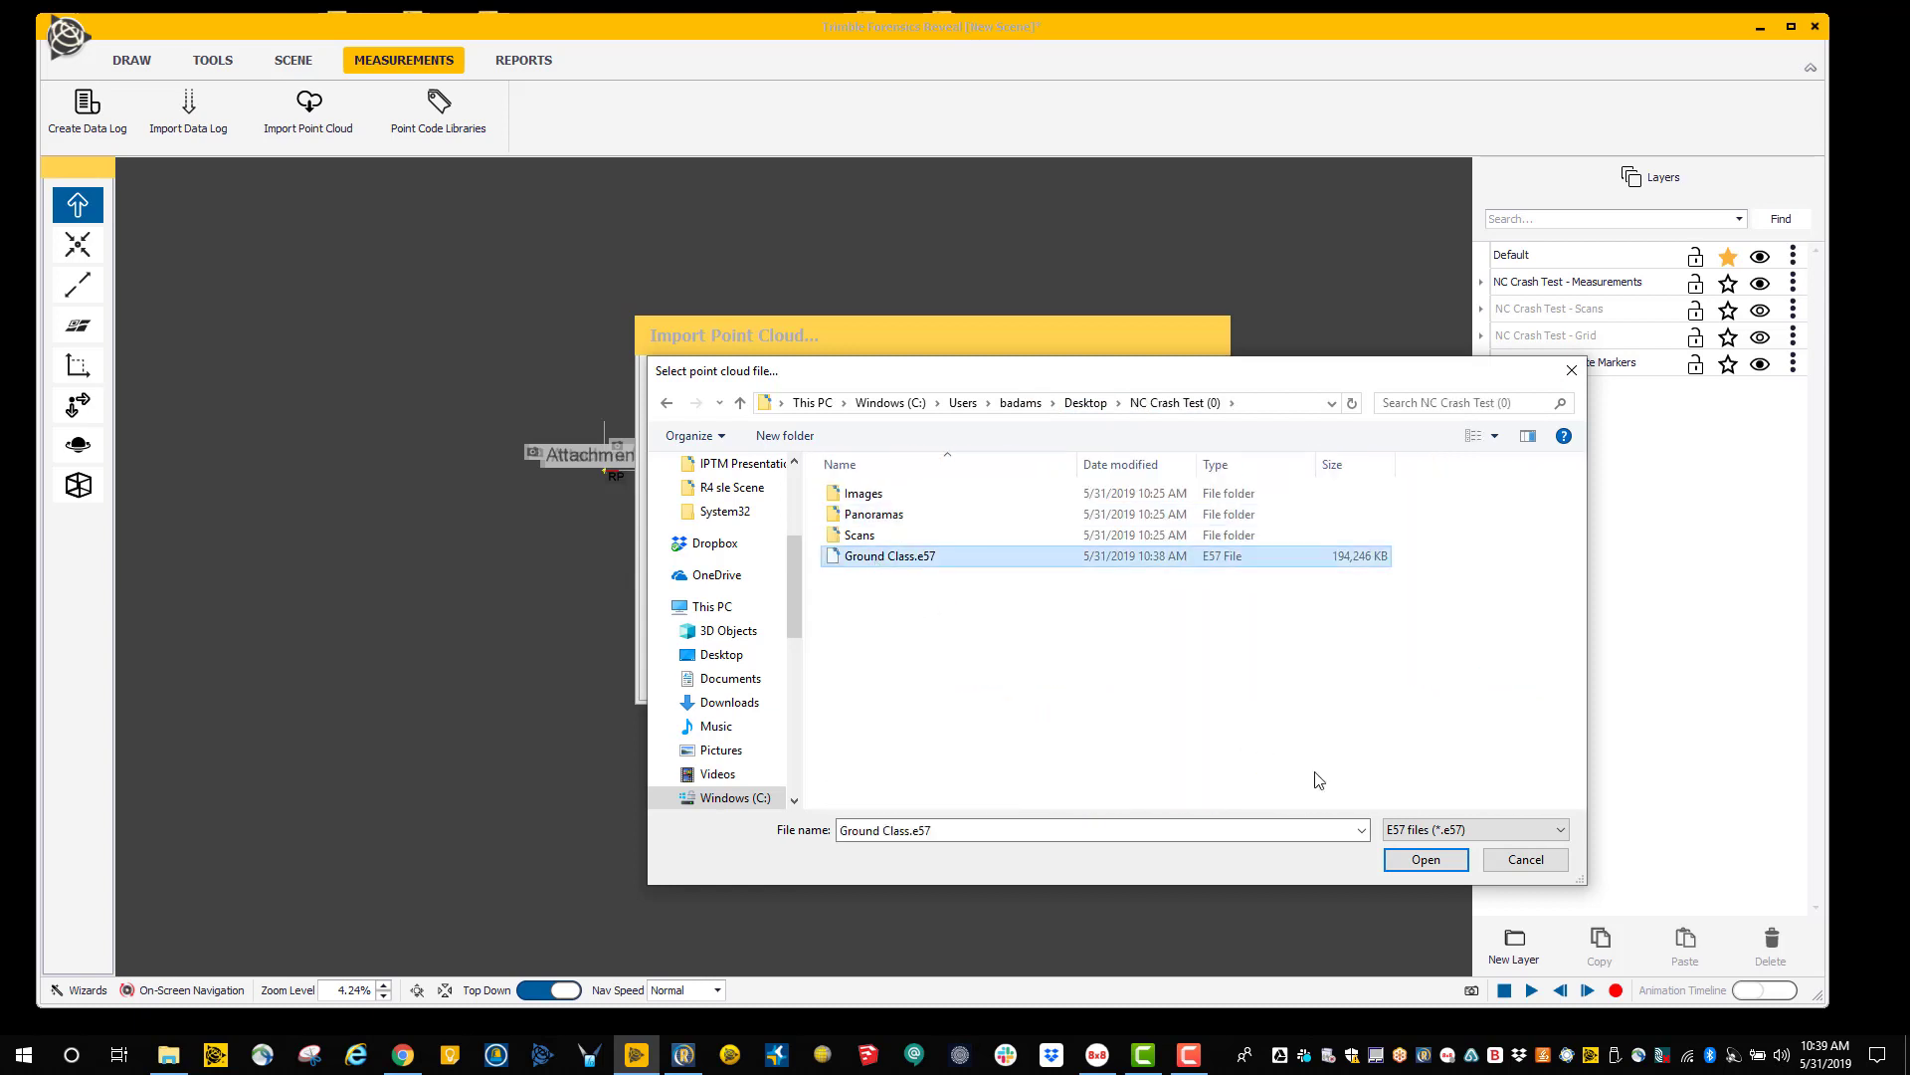
click(1425, 859)
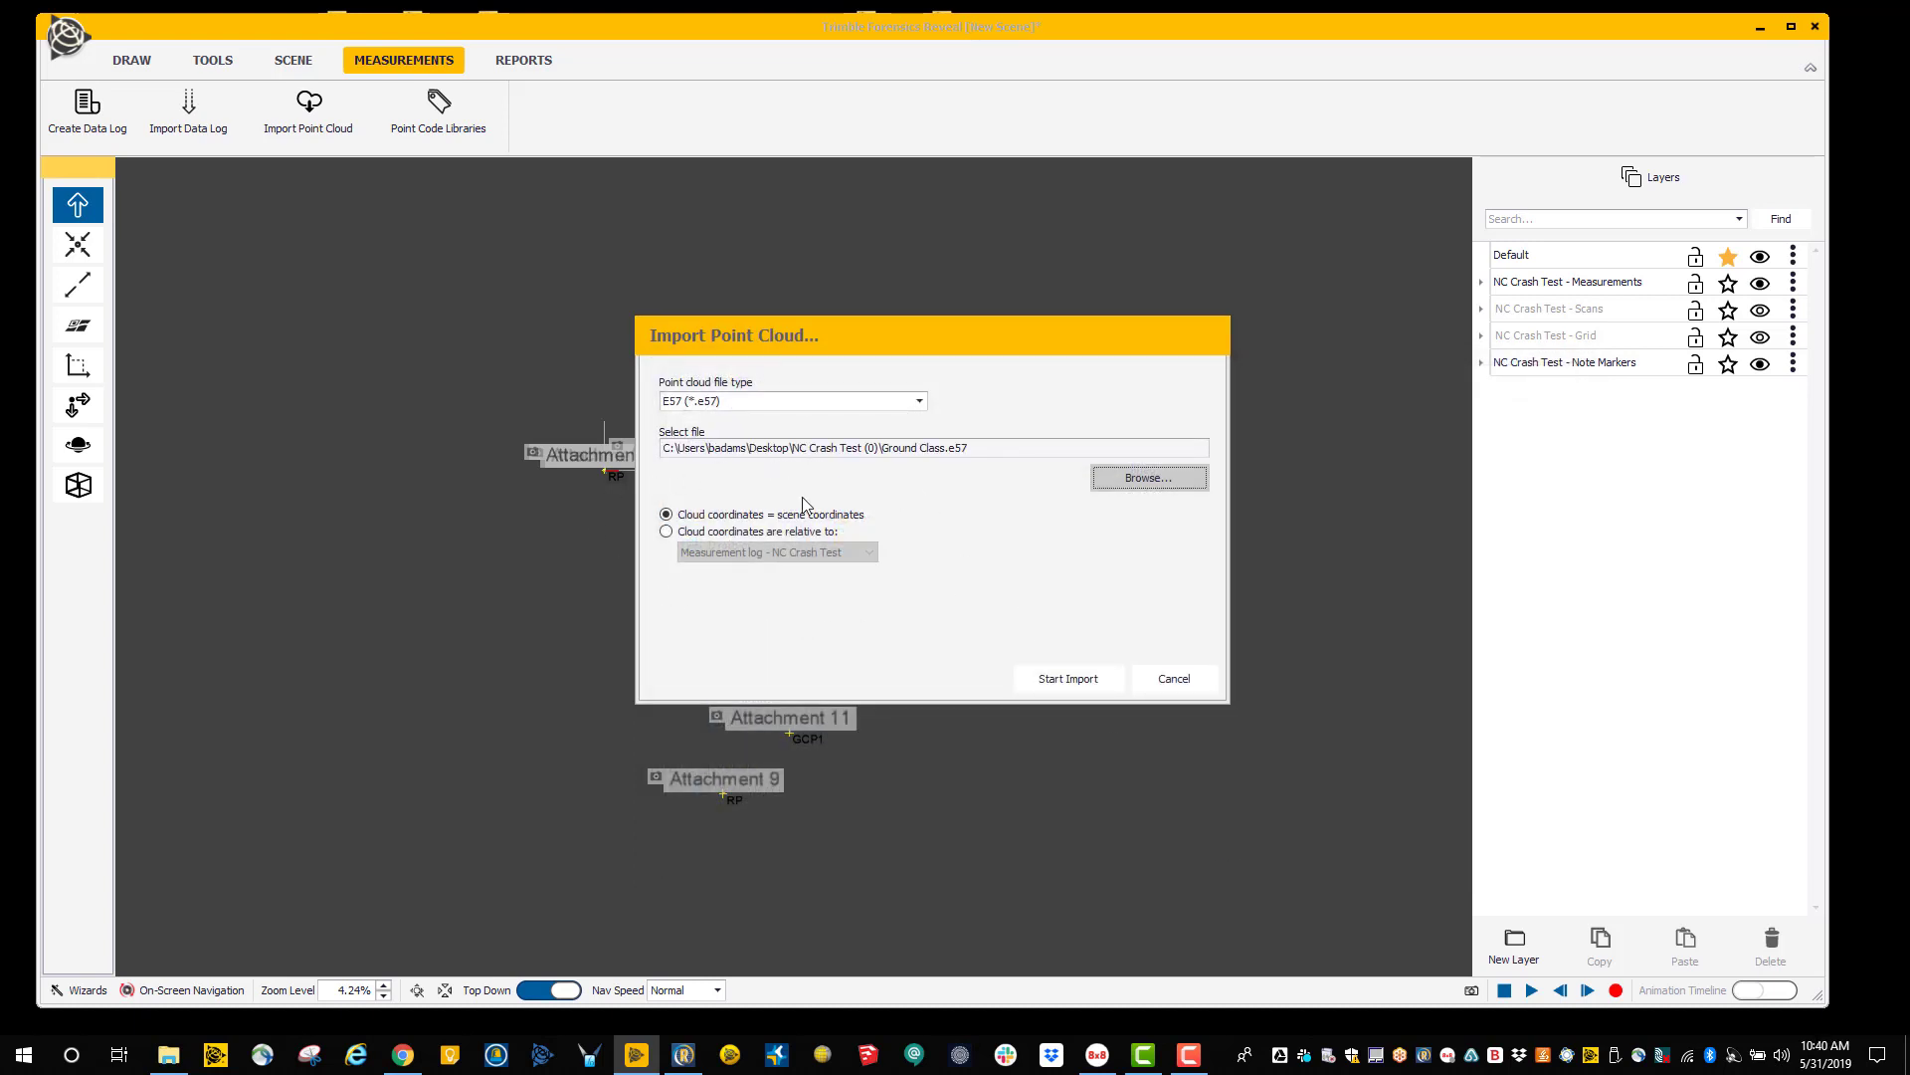
click(665, 532)
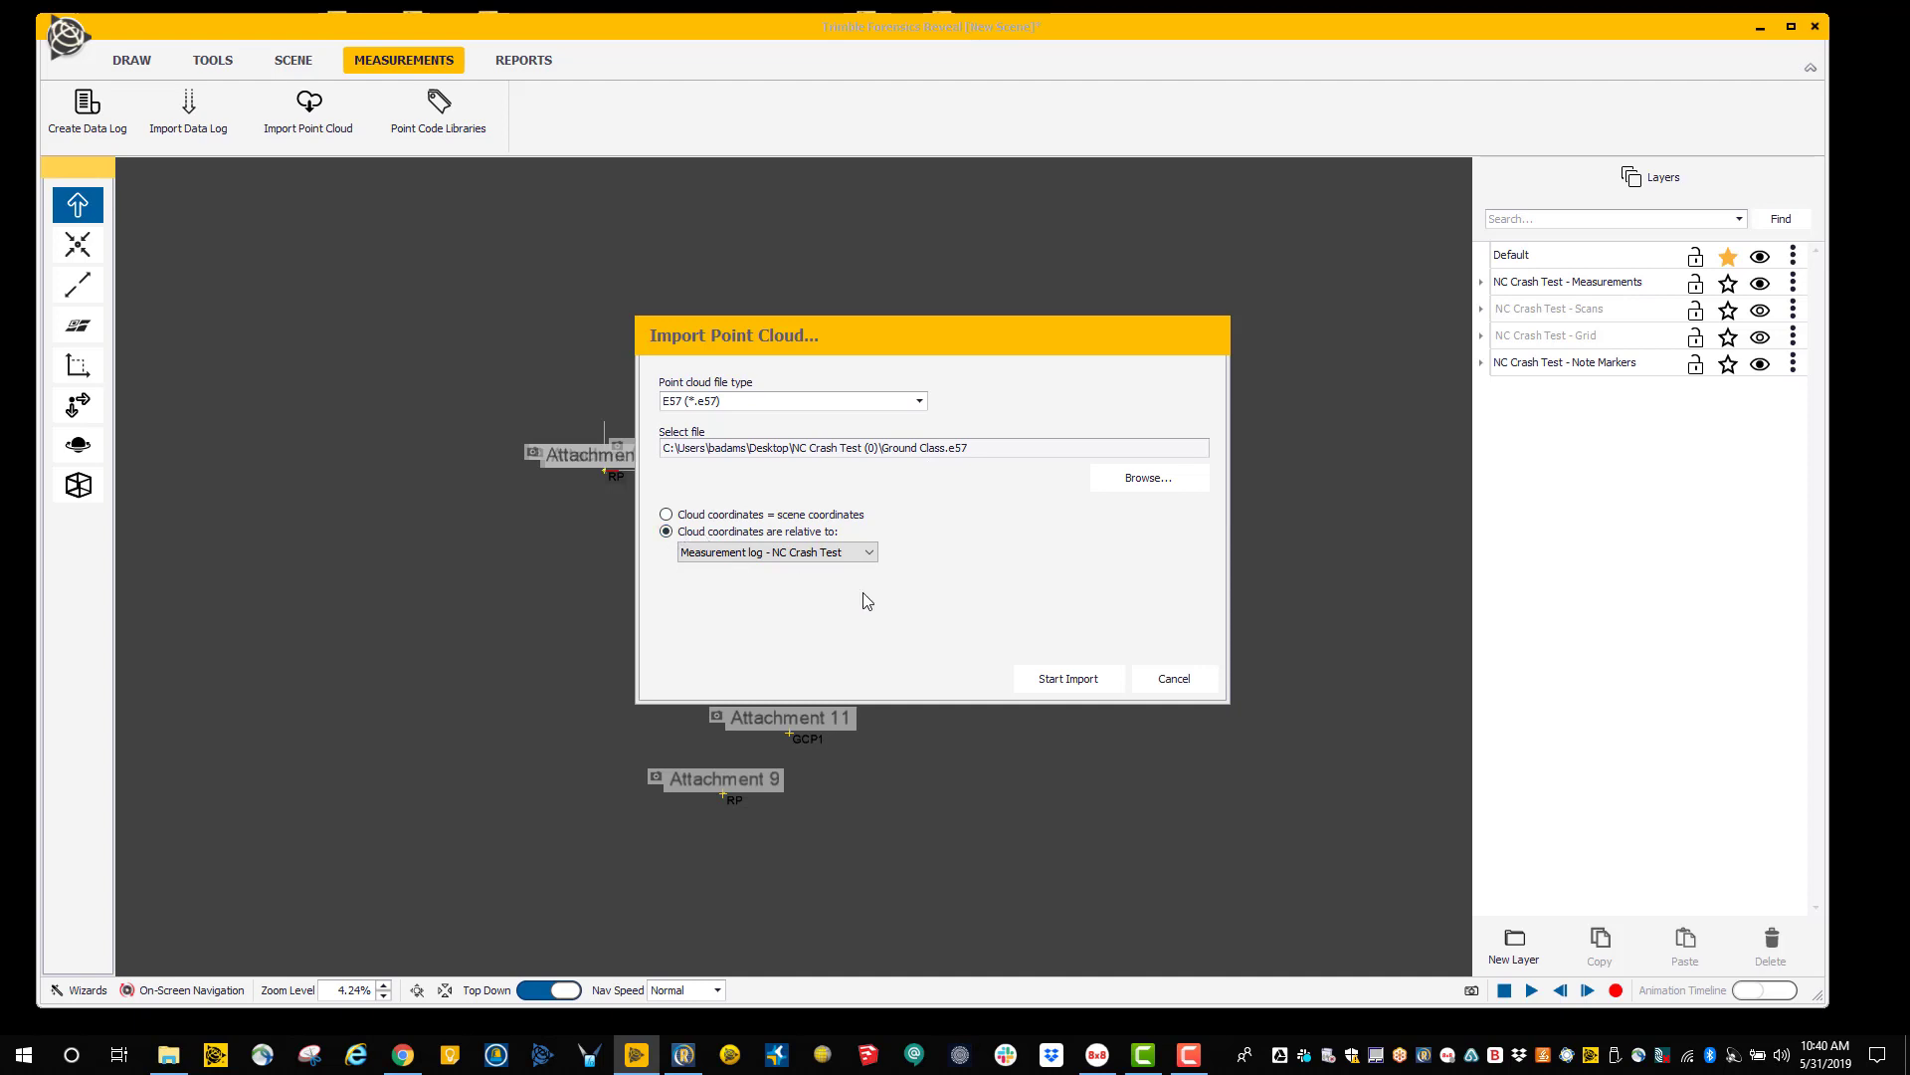
click(1065, 681)
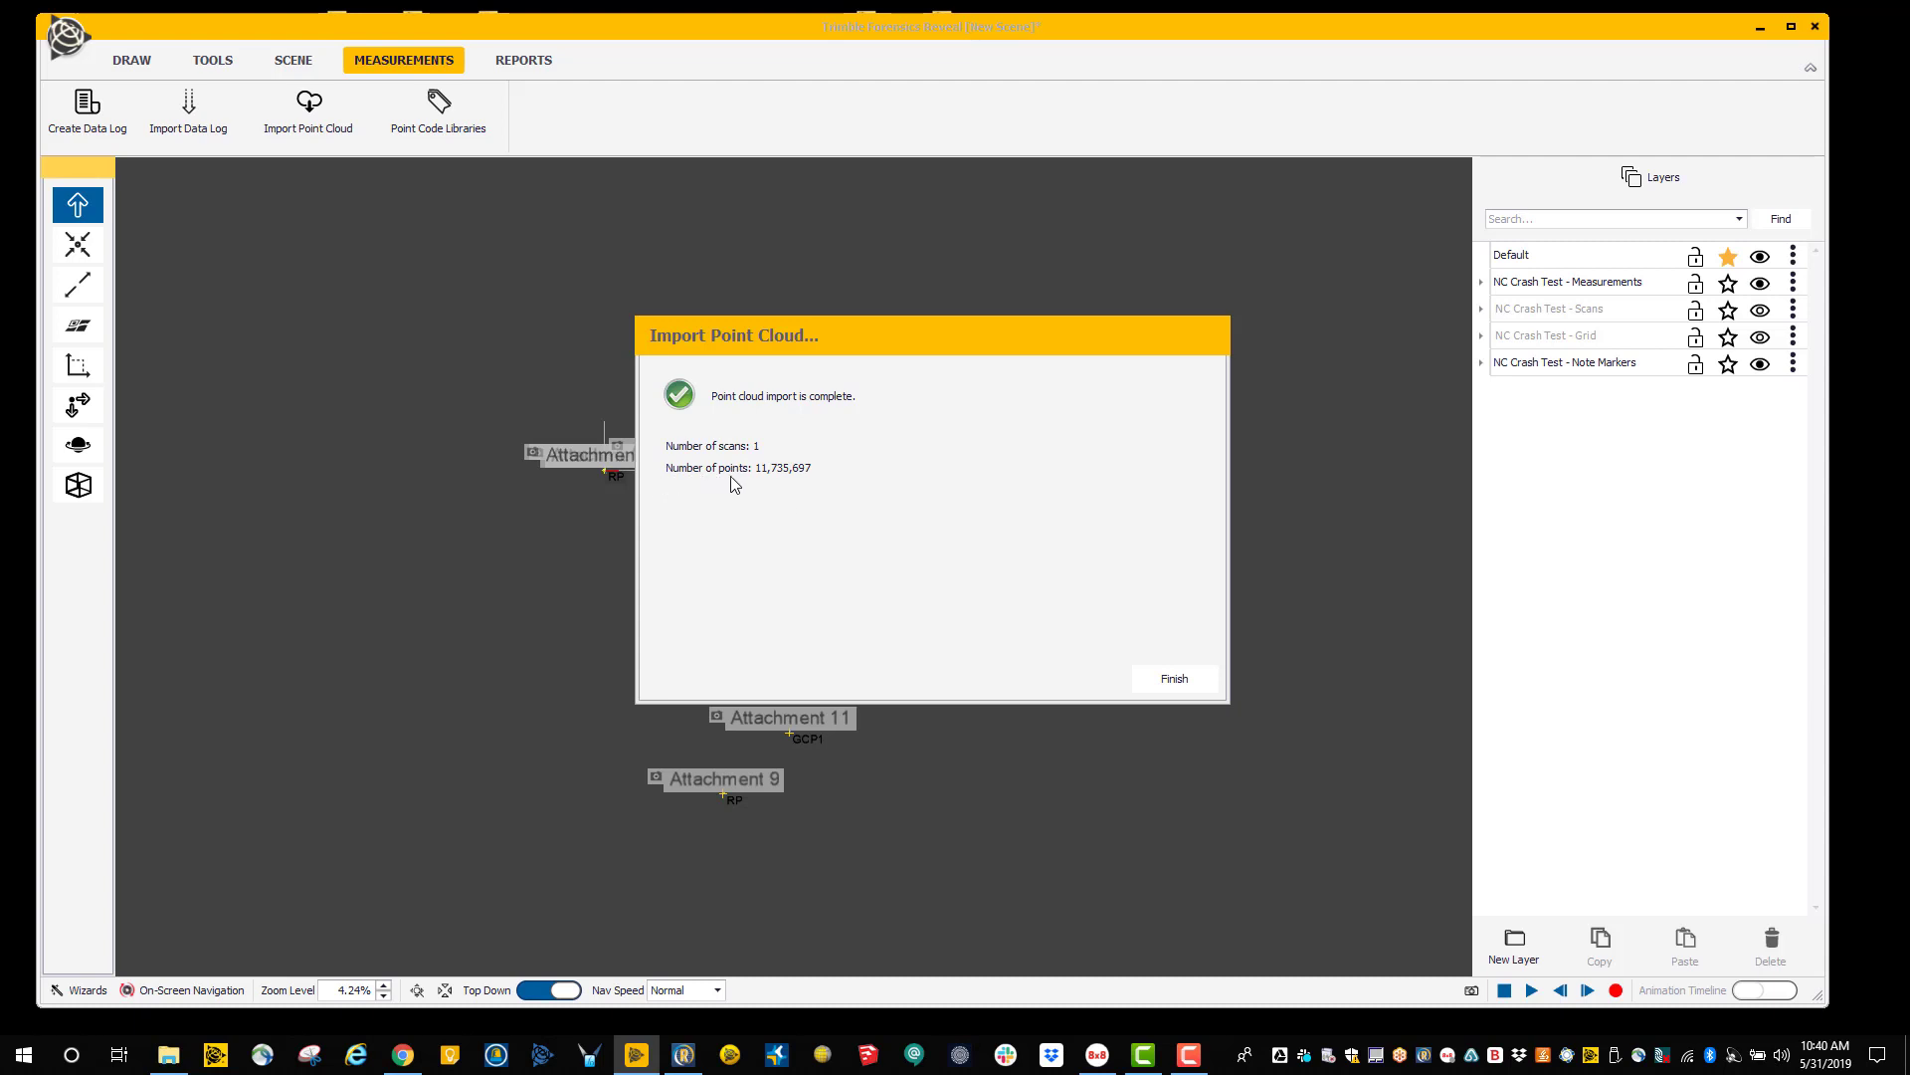
Finish the point cloud import and hide the NC Crash Test - Note Markers layer.
click(1174, 679)
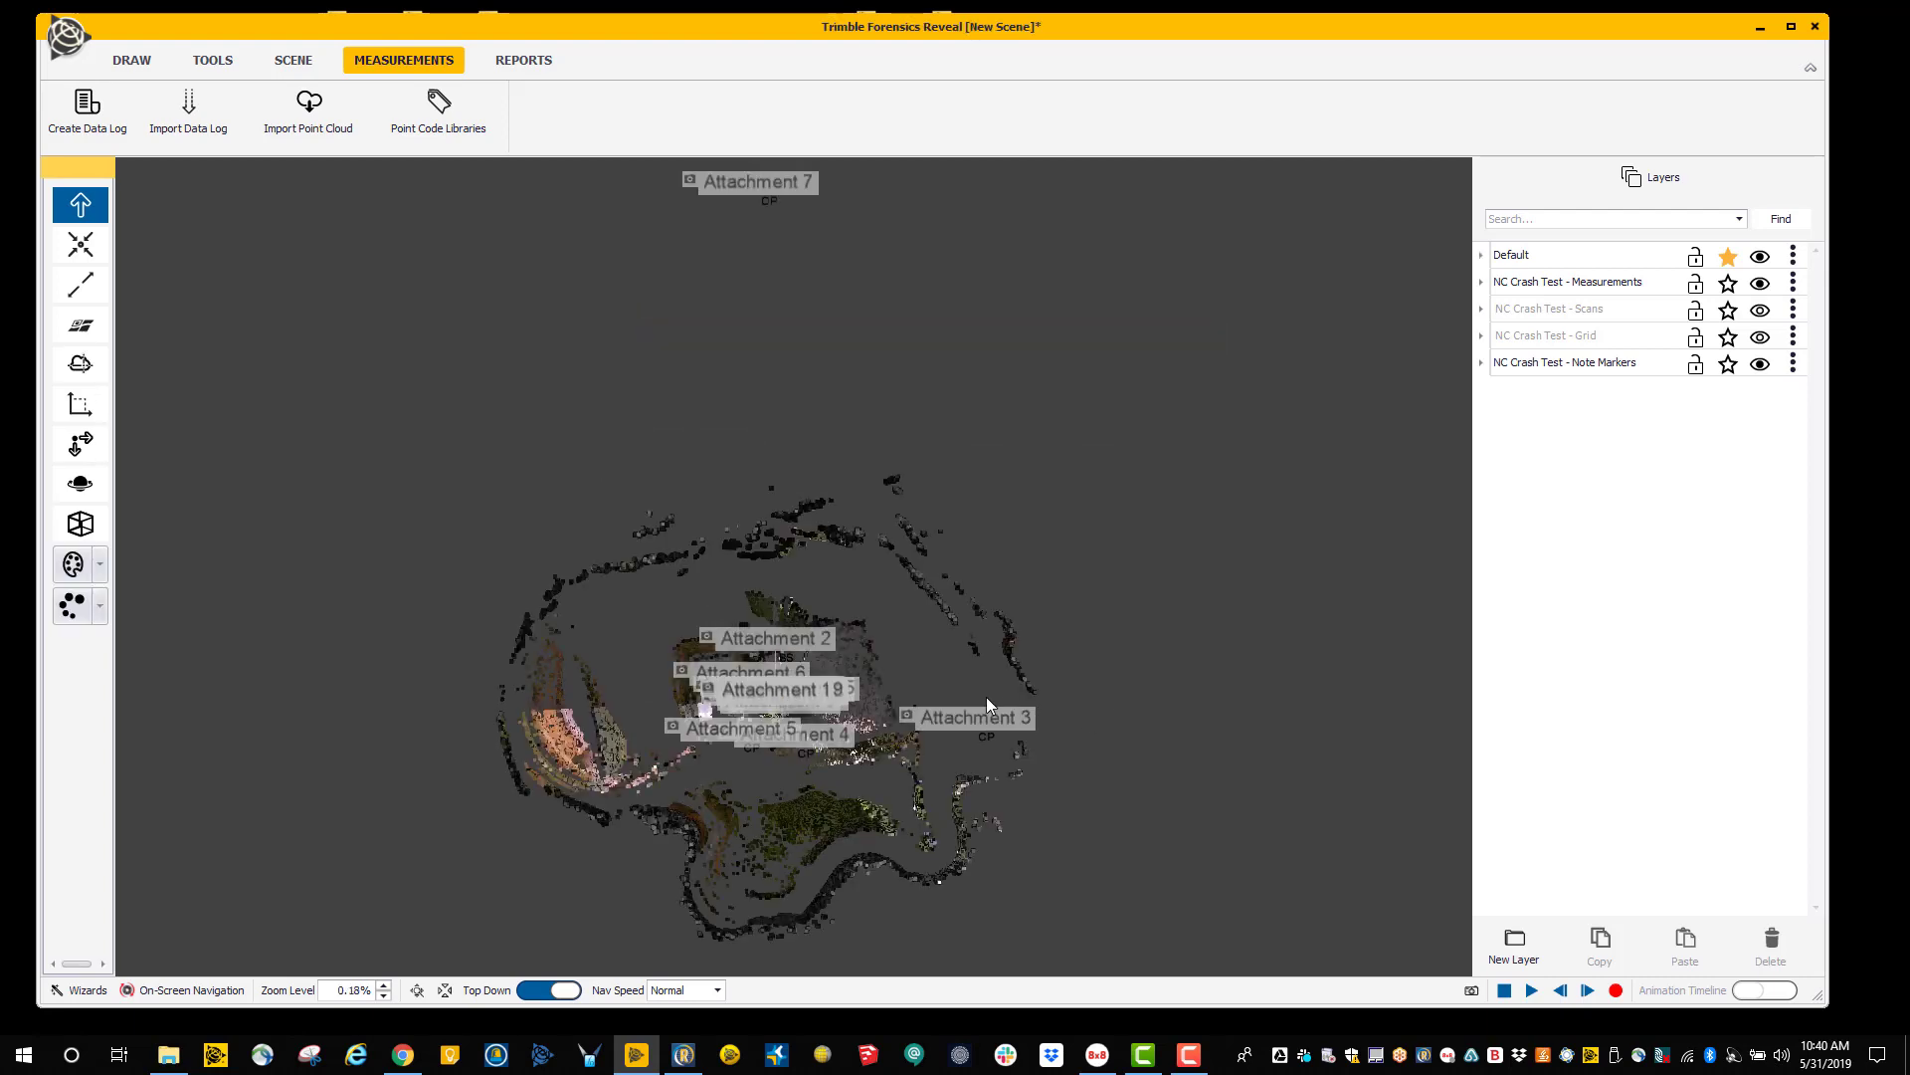
scroll(810, 737, up, 3)
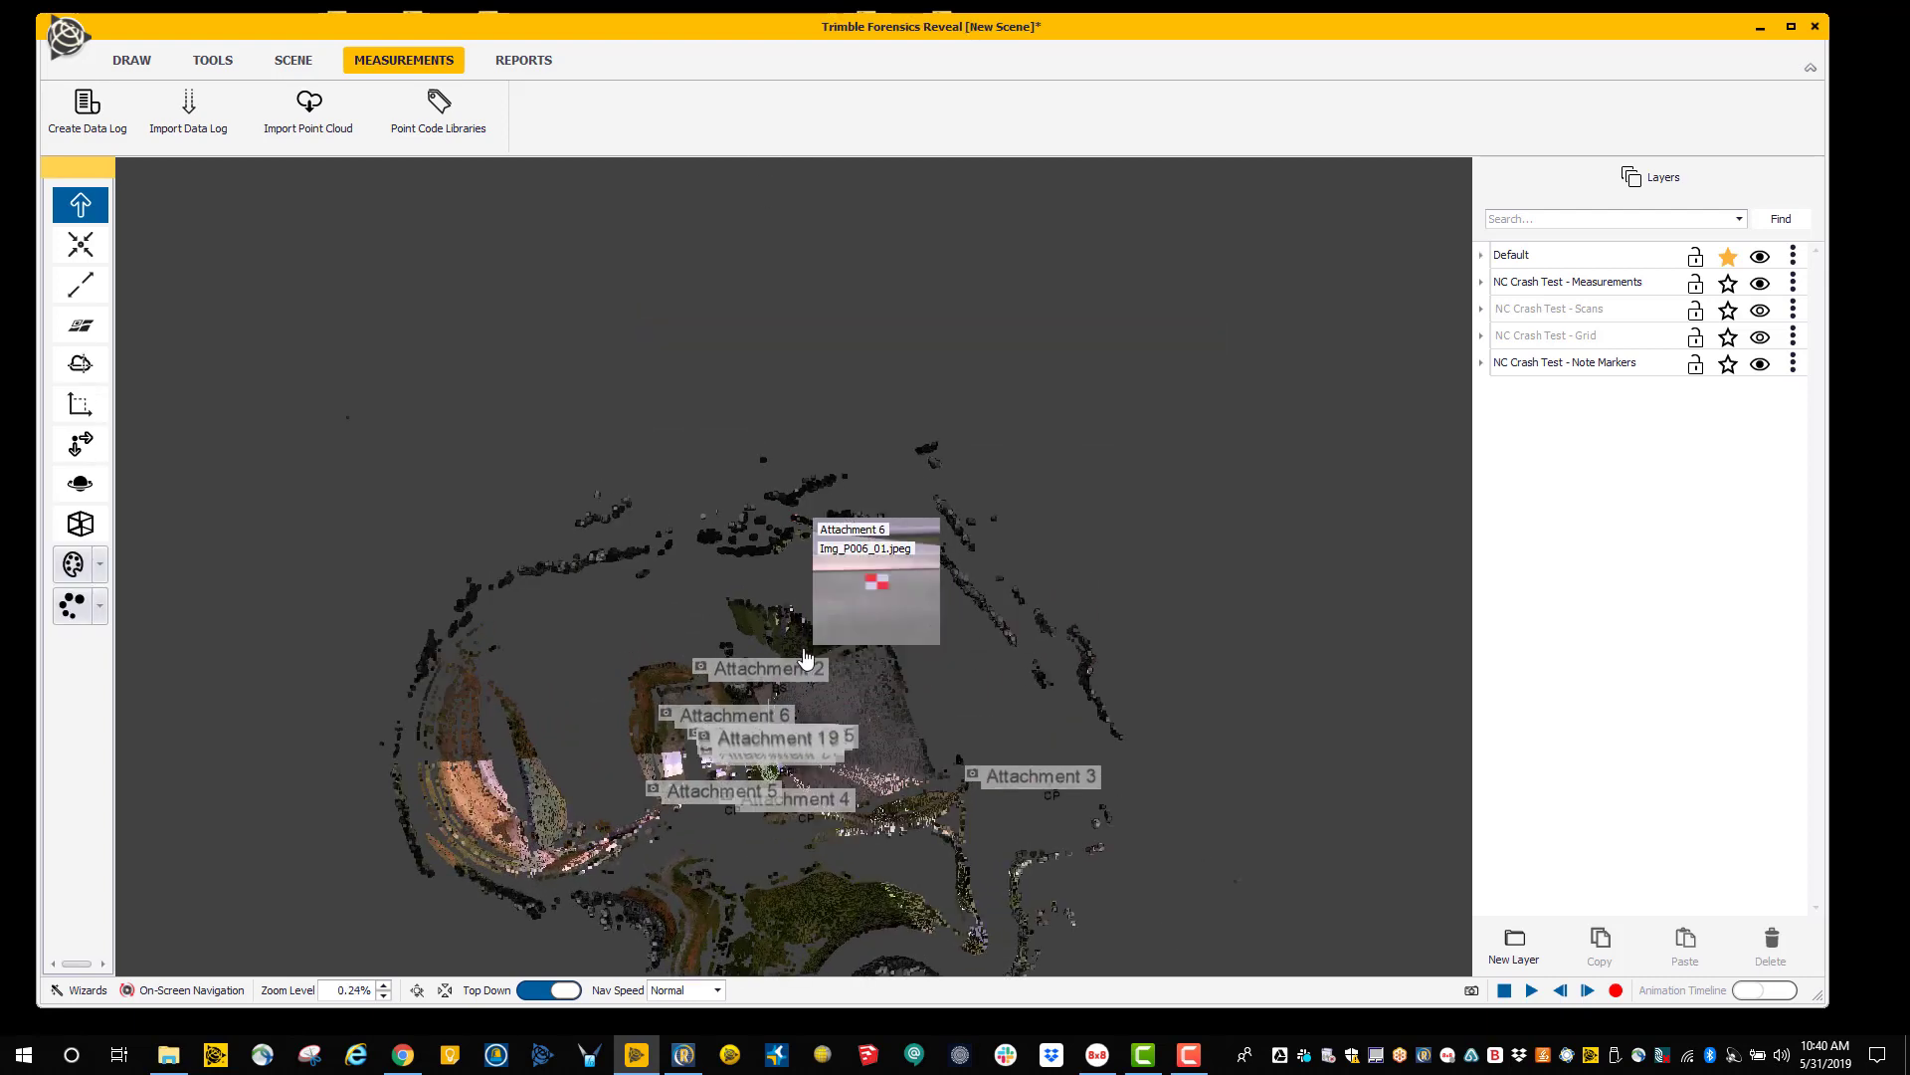
scroll(793, 481, up, 5)
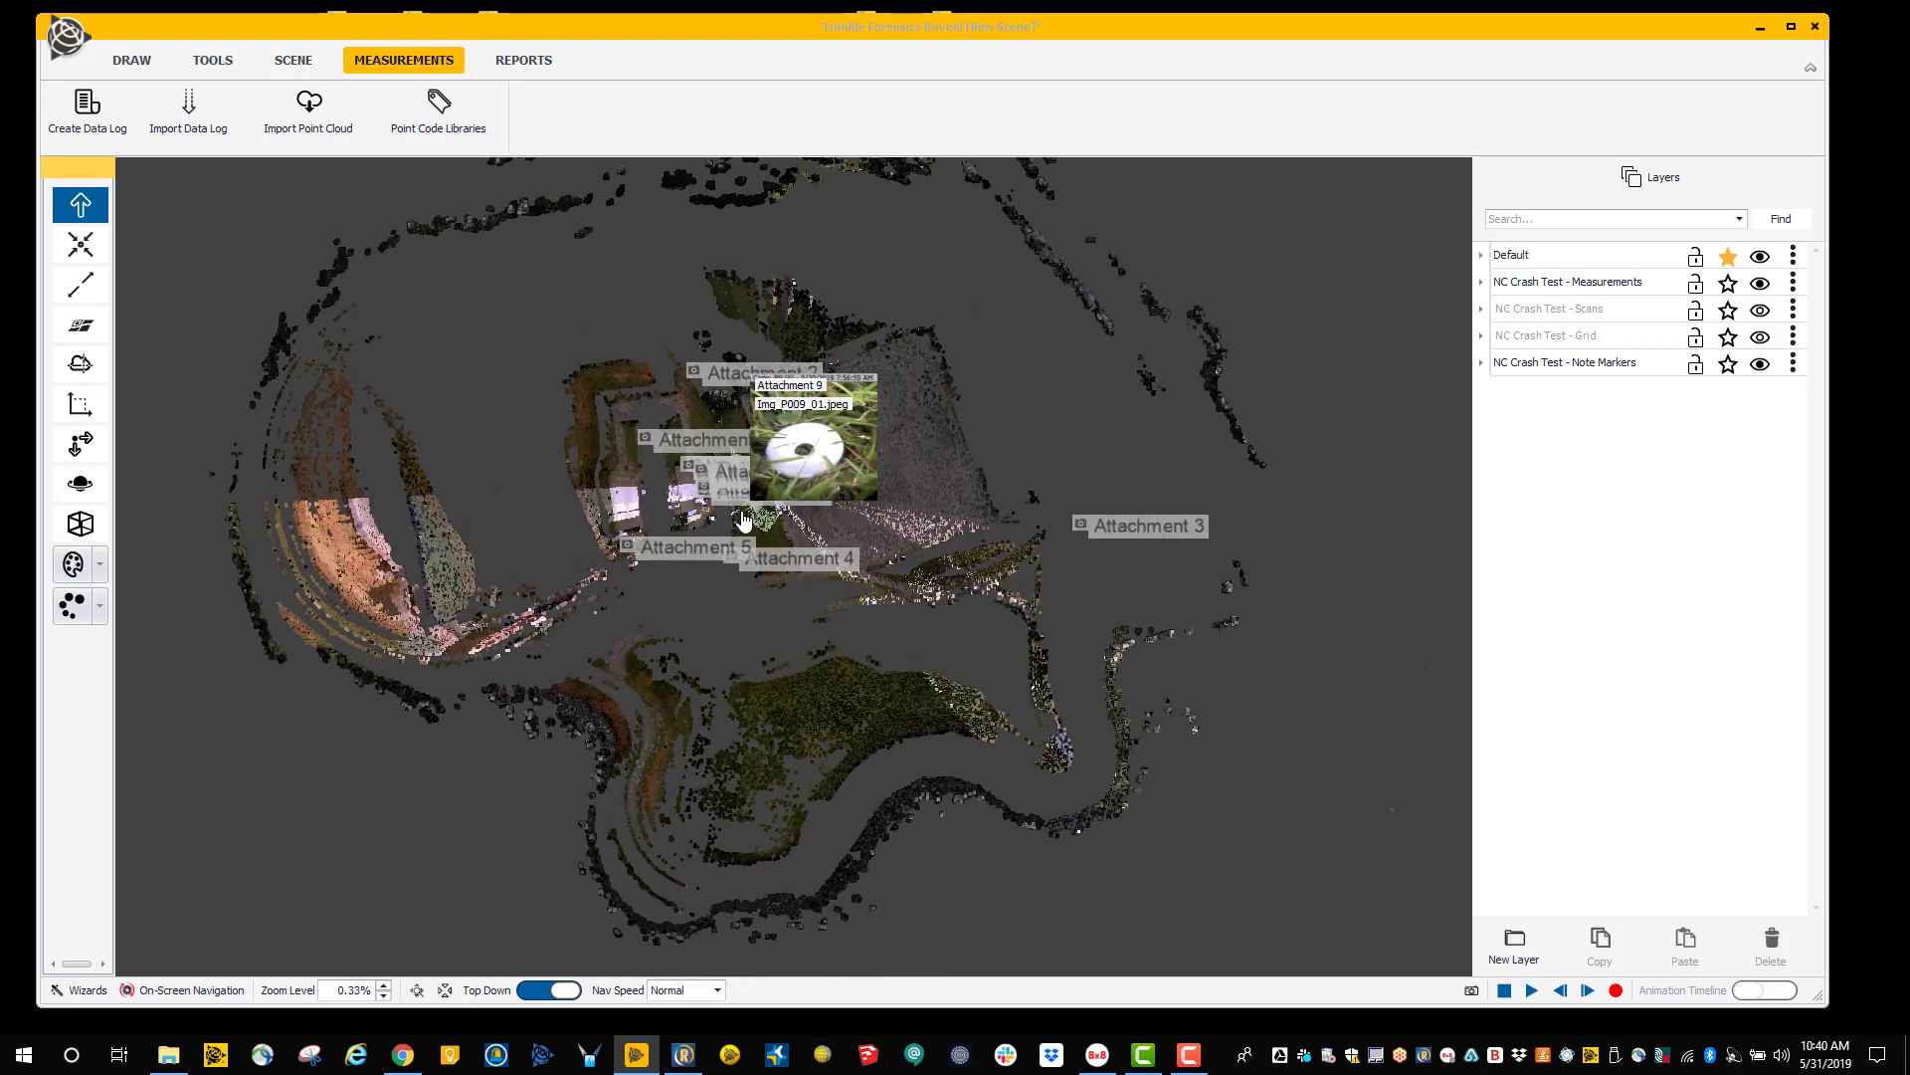
click(1761, 364)
scroll(830, 519, up, 4)
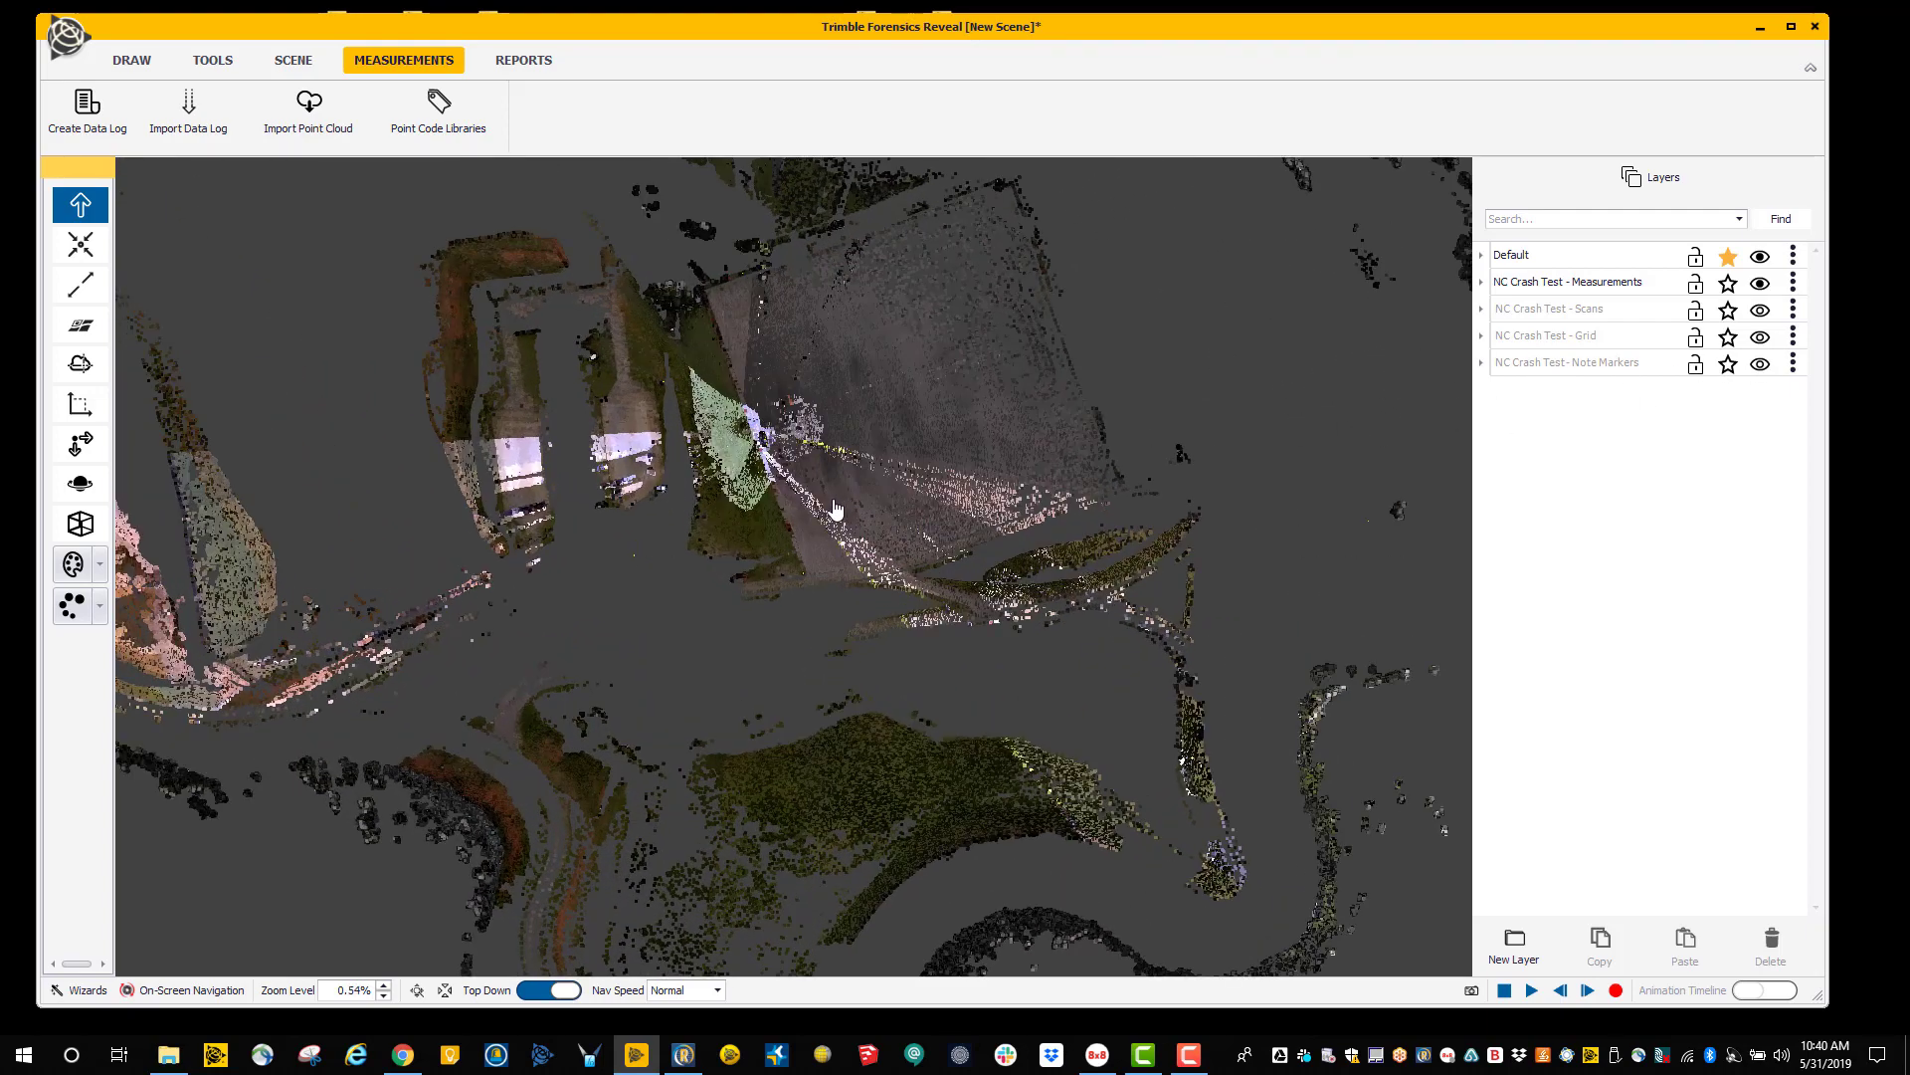
Set the point cloud coloring to Gray Scaled Intensity and examine the parking lot area around the crash scene.
click(73, 564)
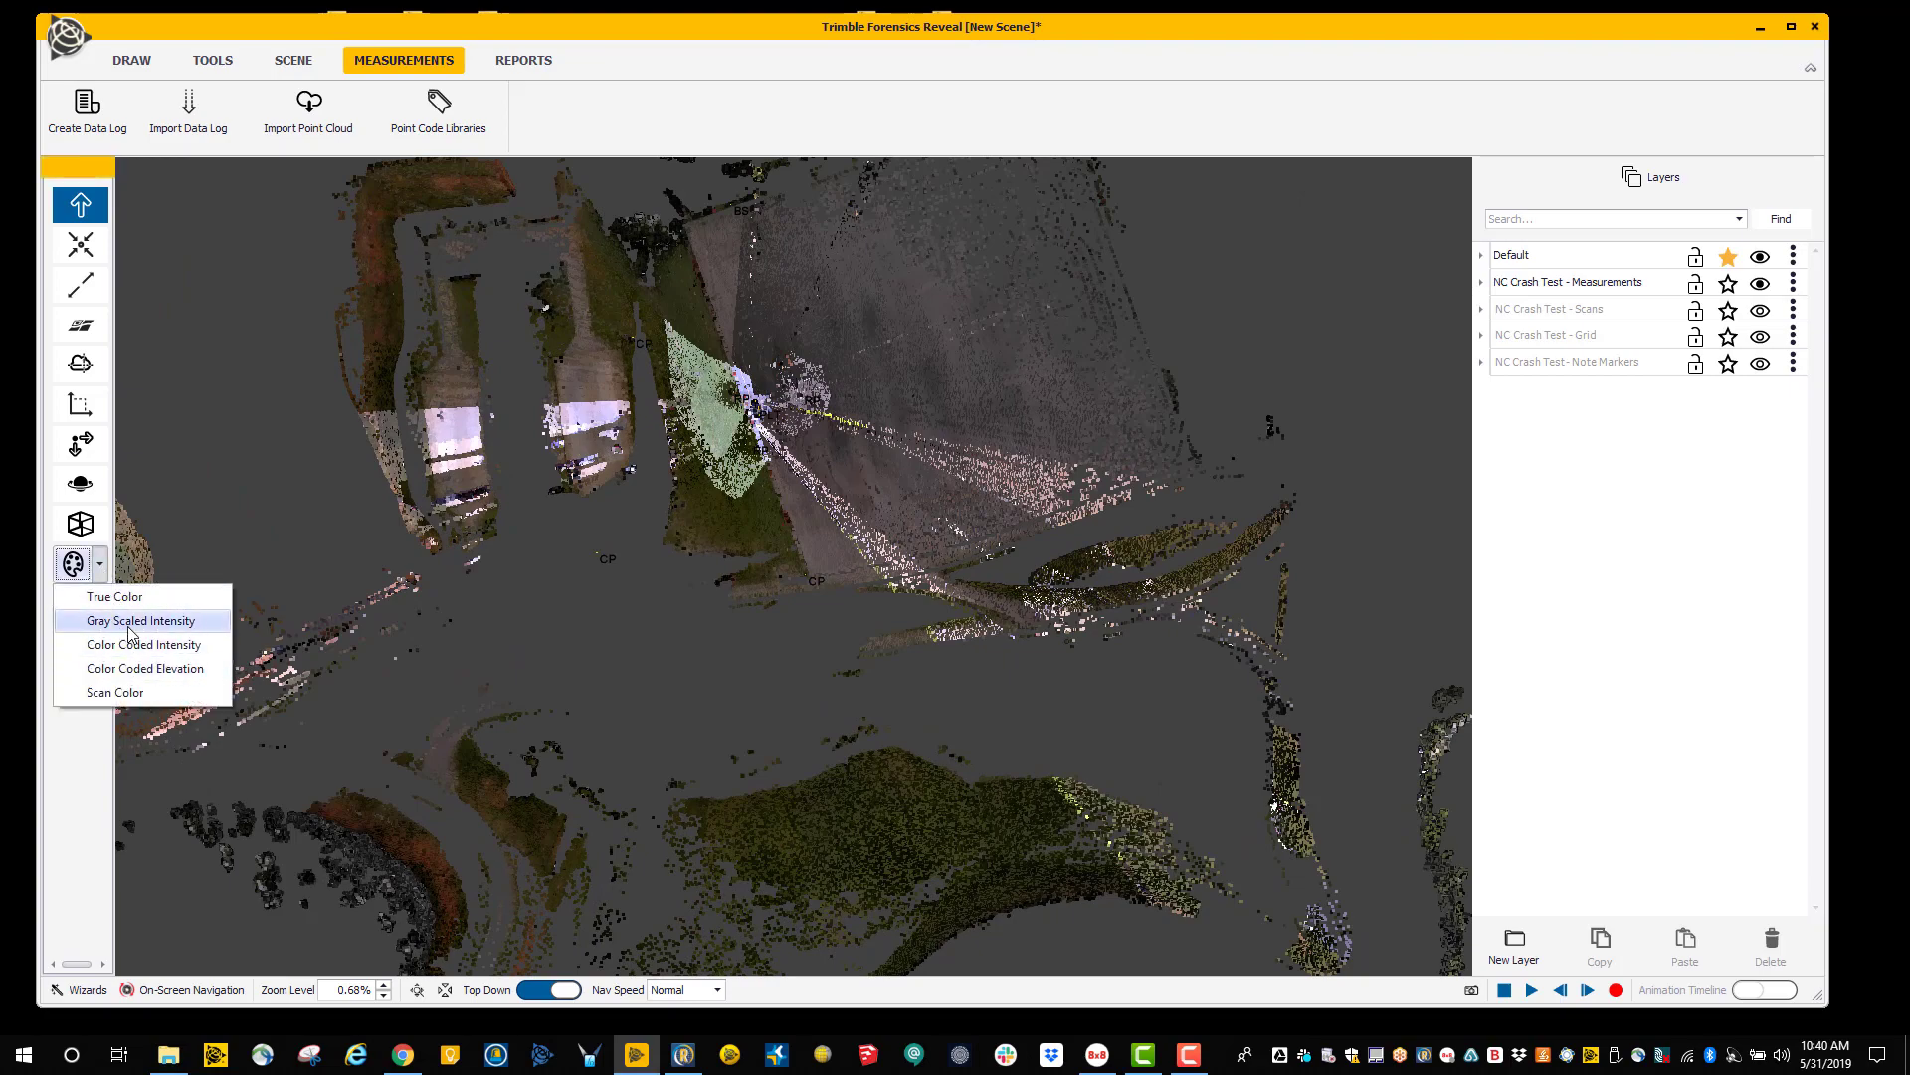
click(129, 620)
scroll(784, 425, up, 5)
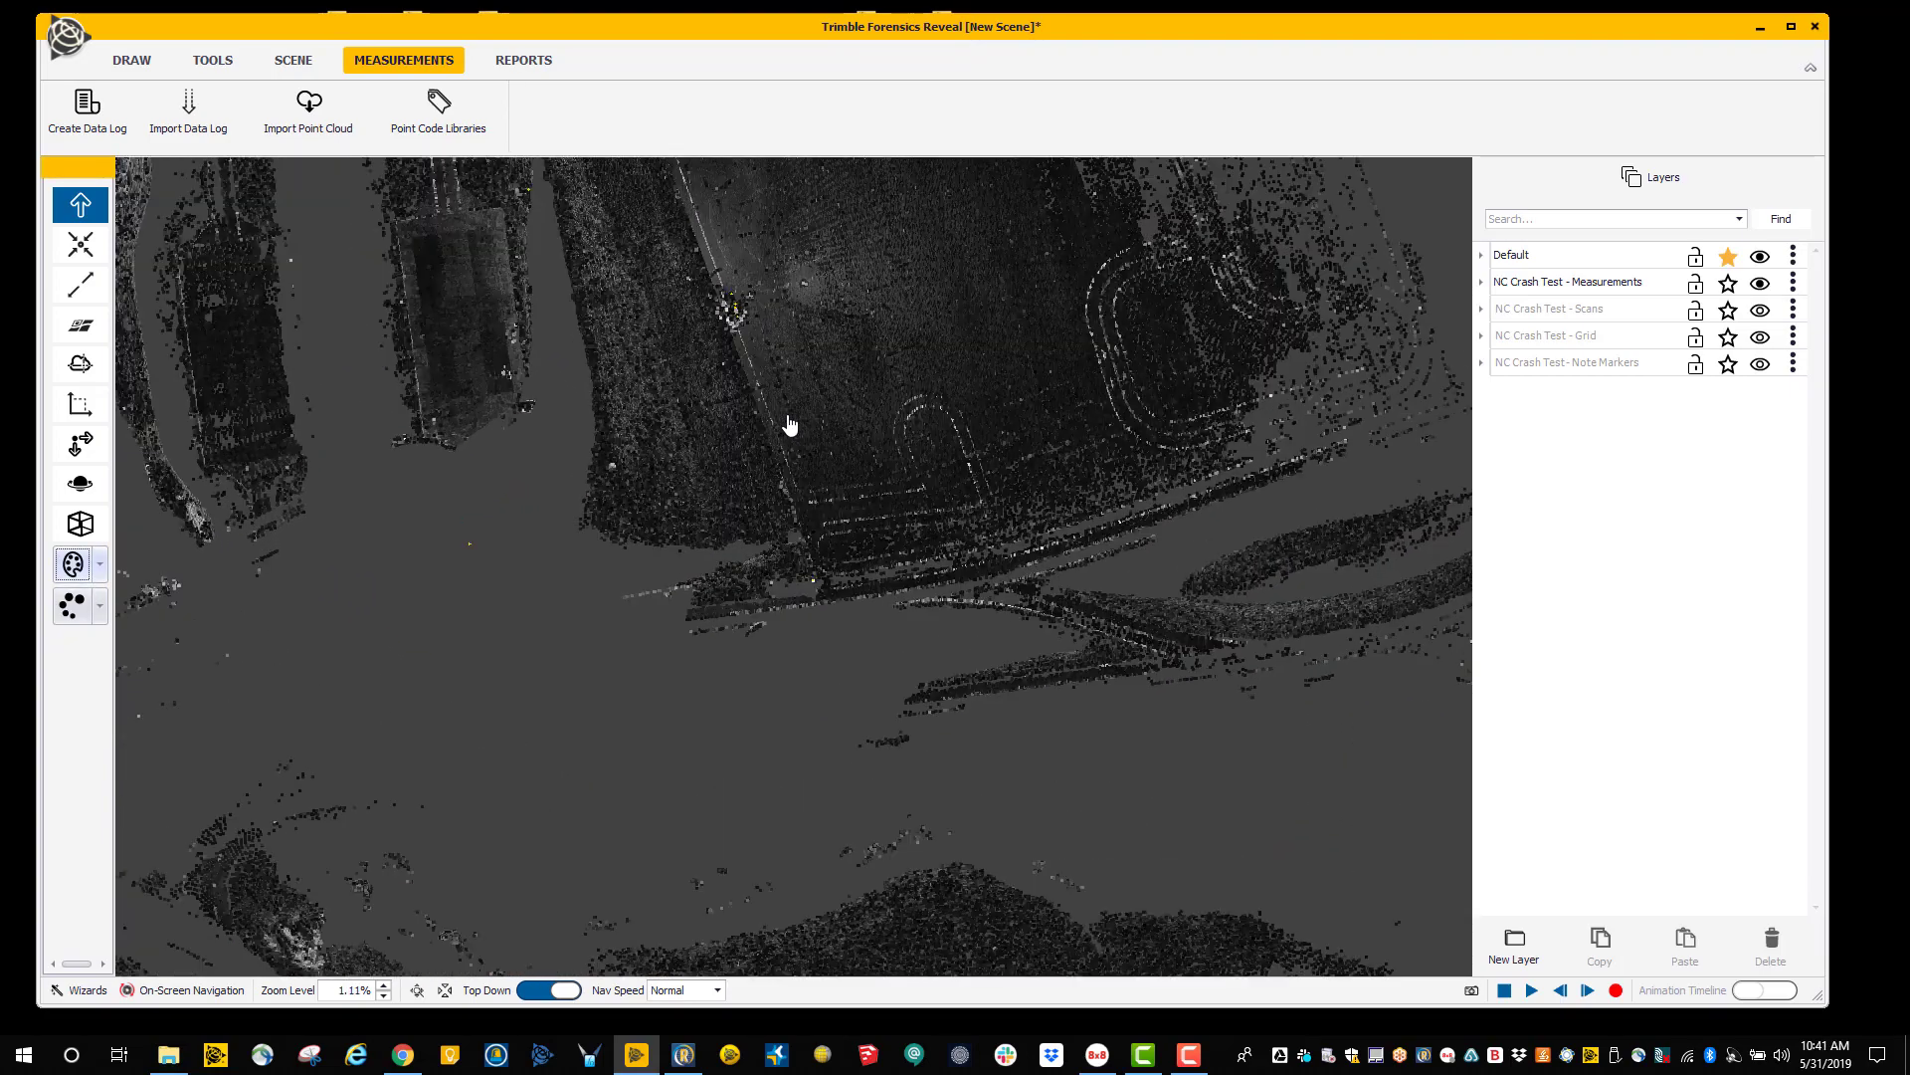
middle_drag(807, 505, 789, 720)
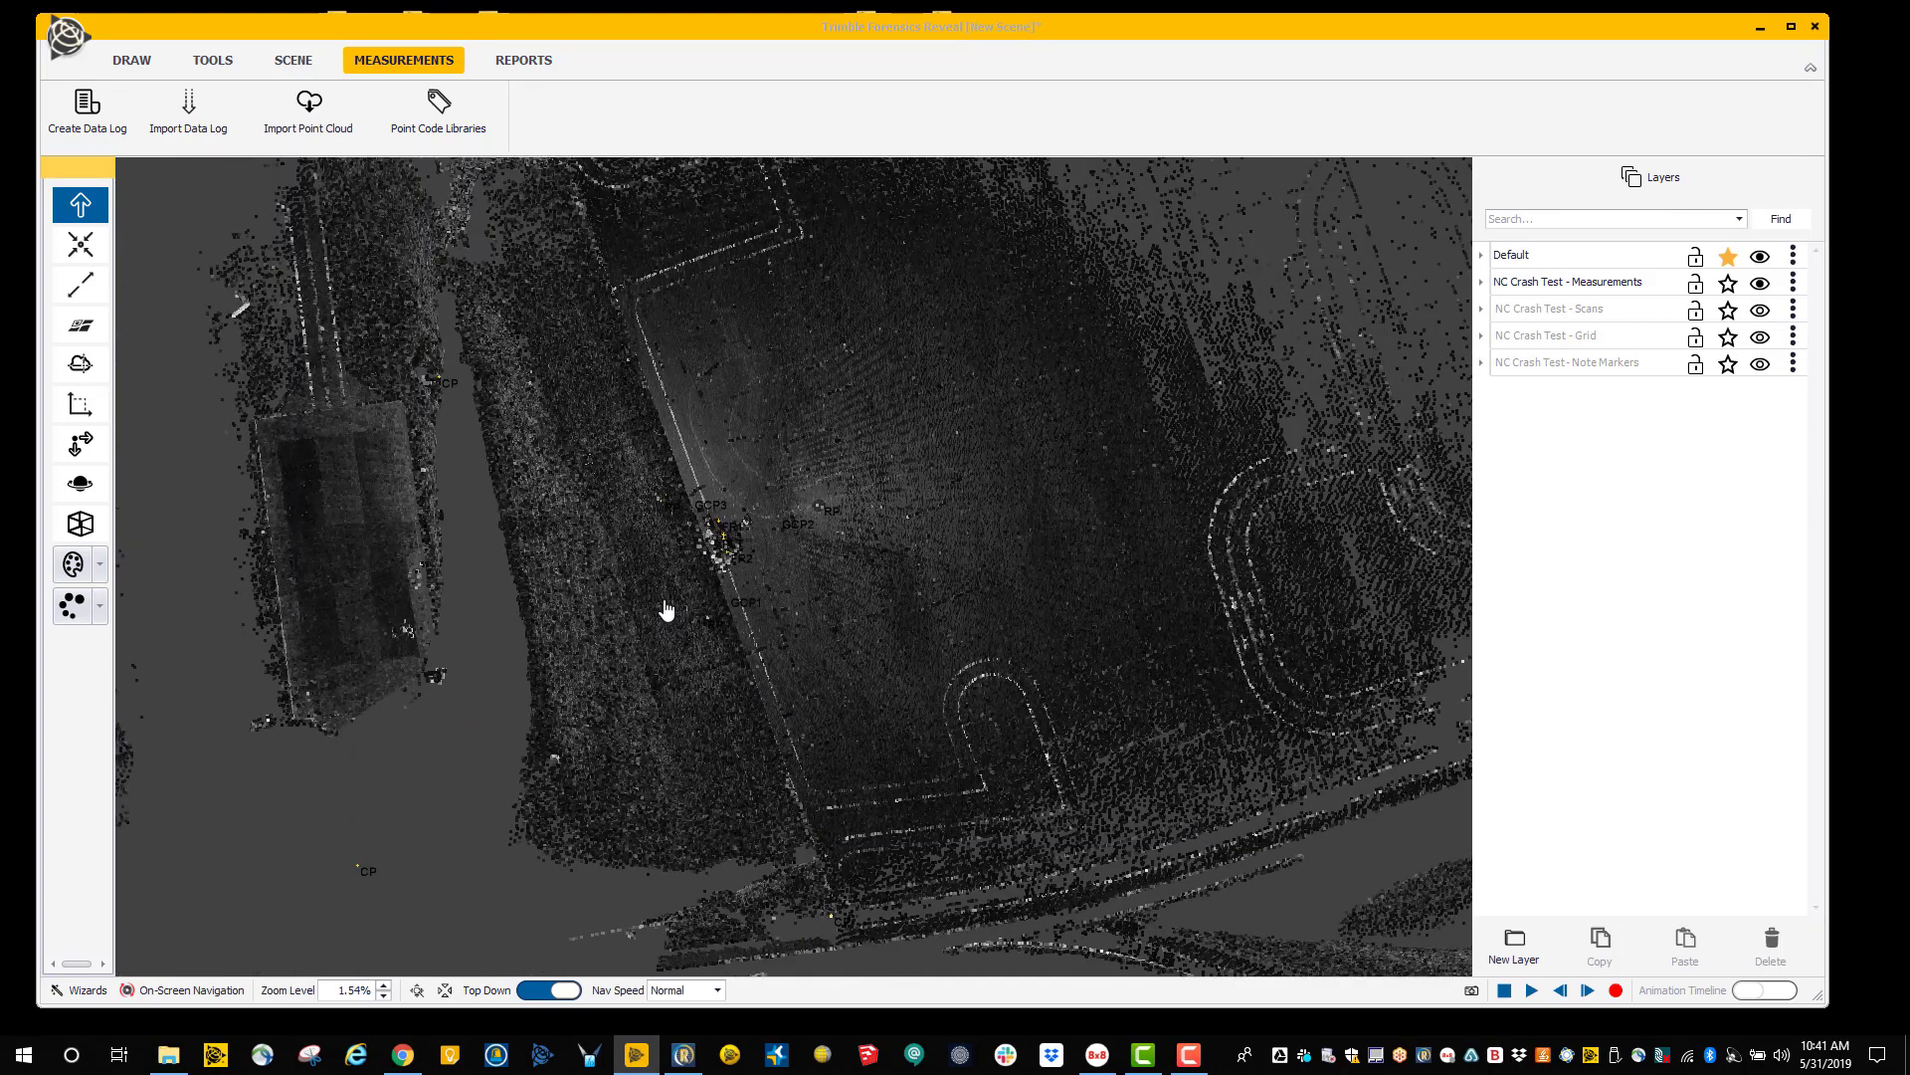
Turn off the top-down view to see the scene in 3D, and clear the object selection.
drag(663, 621, 664, 547)
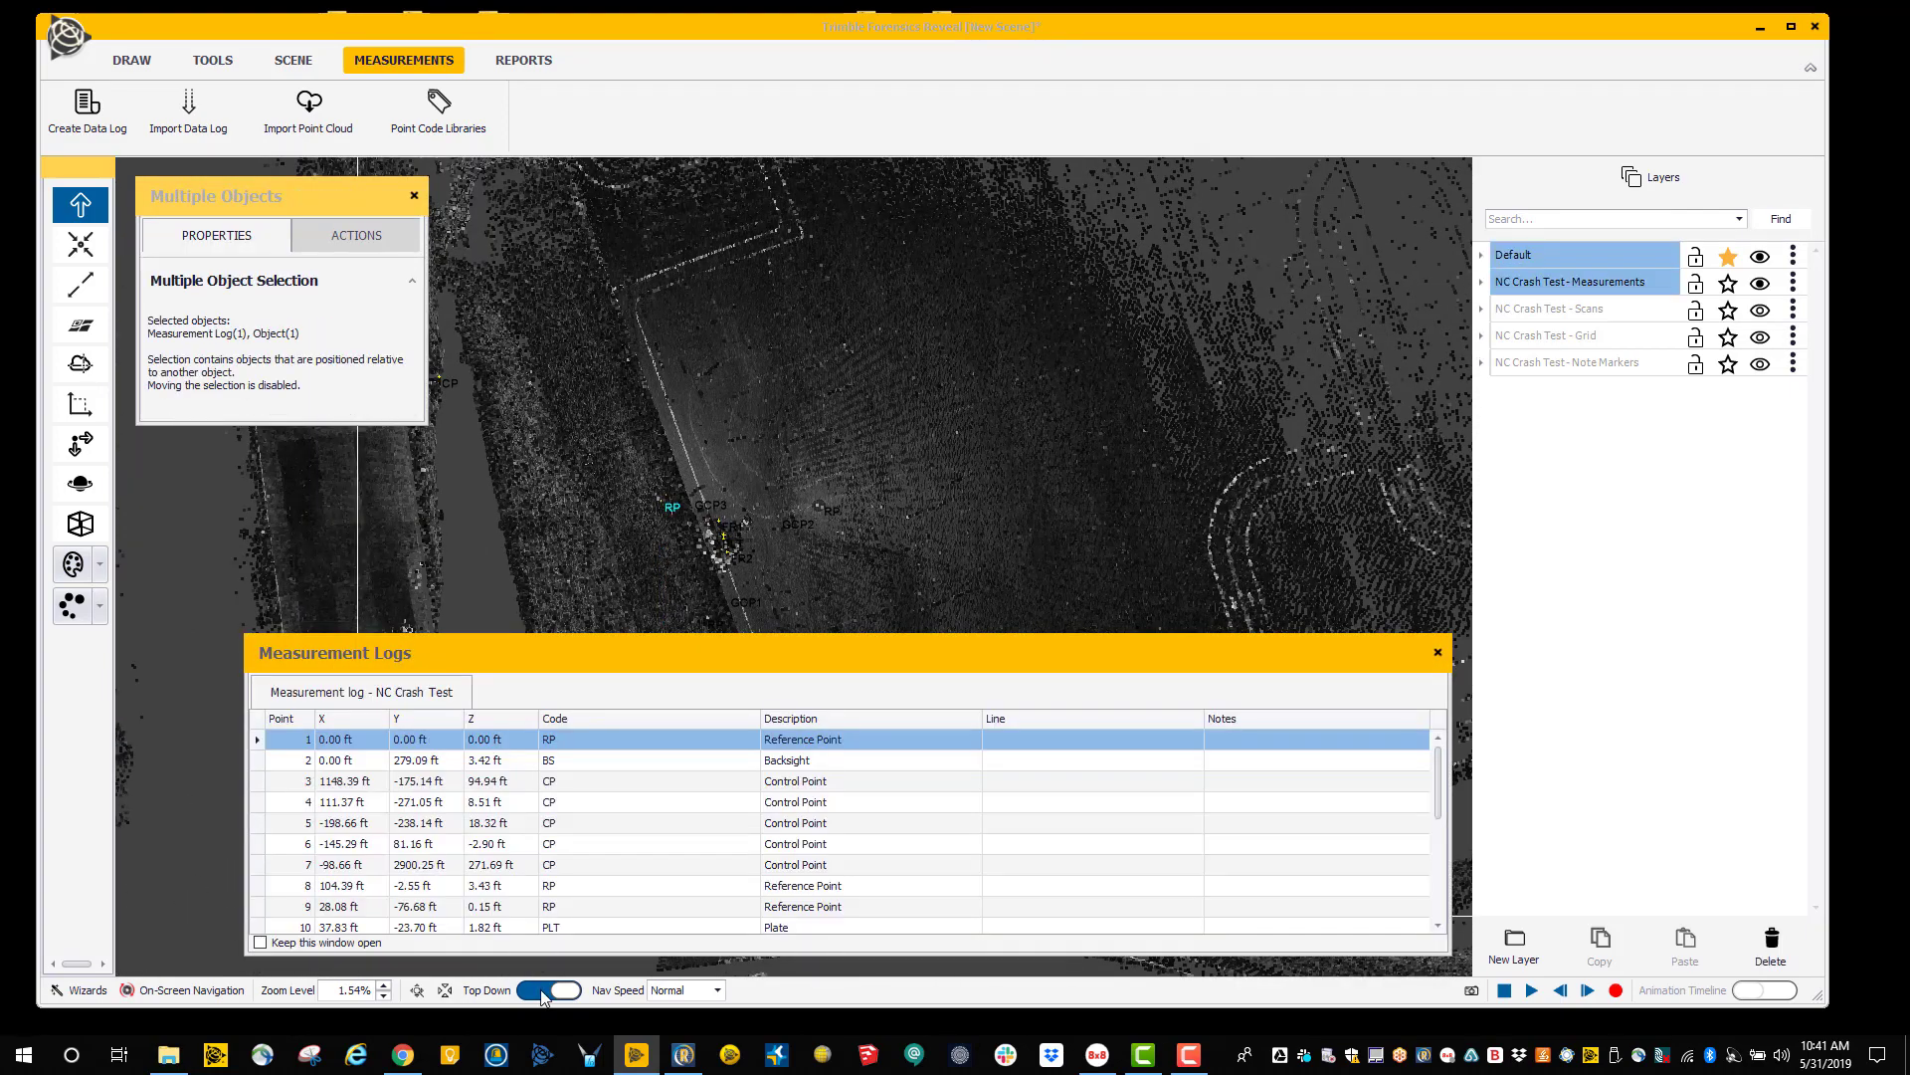
click(542, 990)
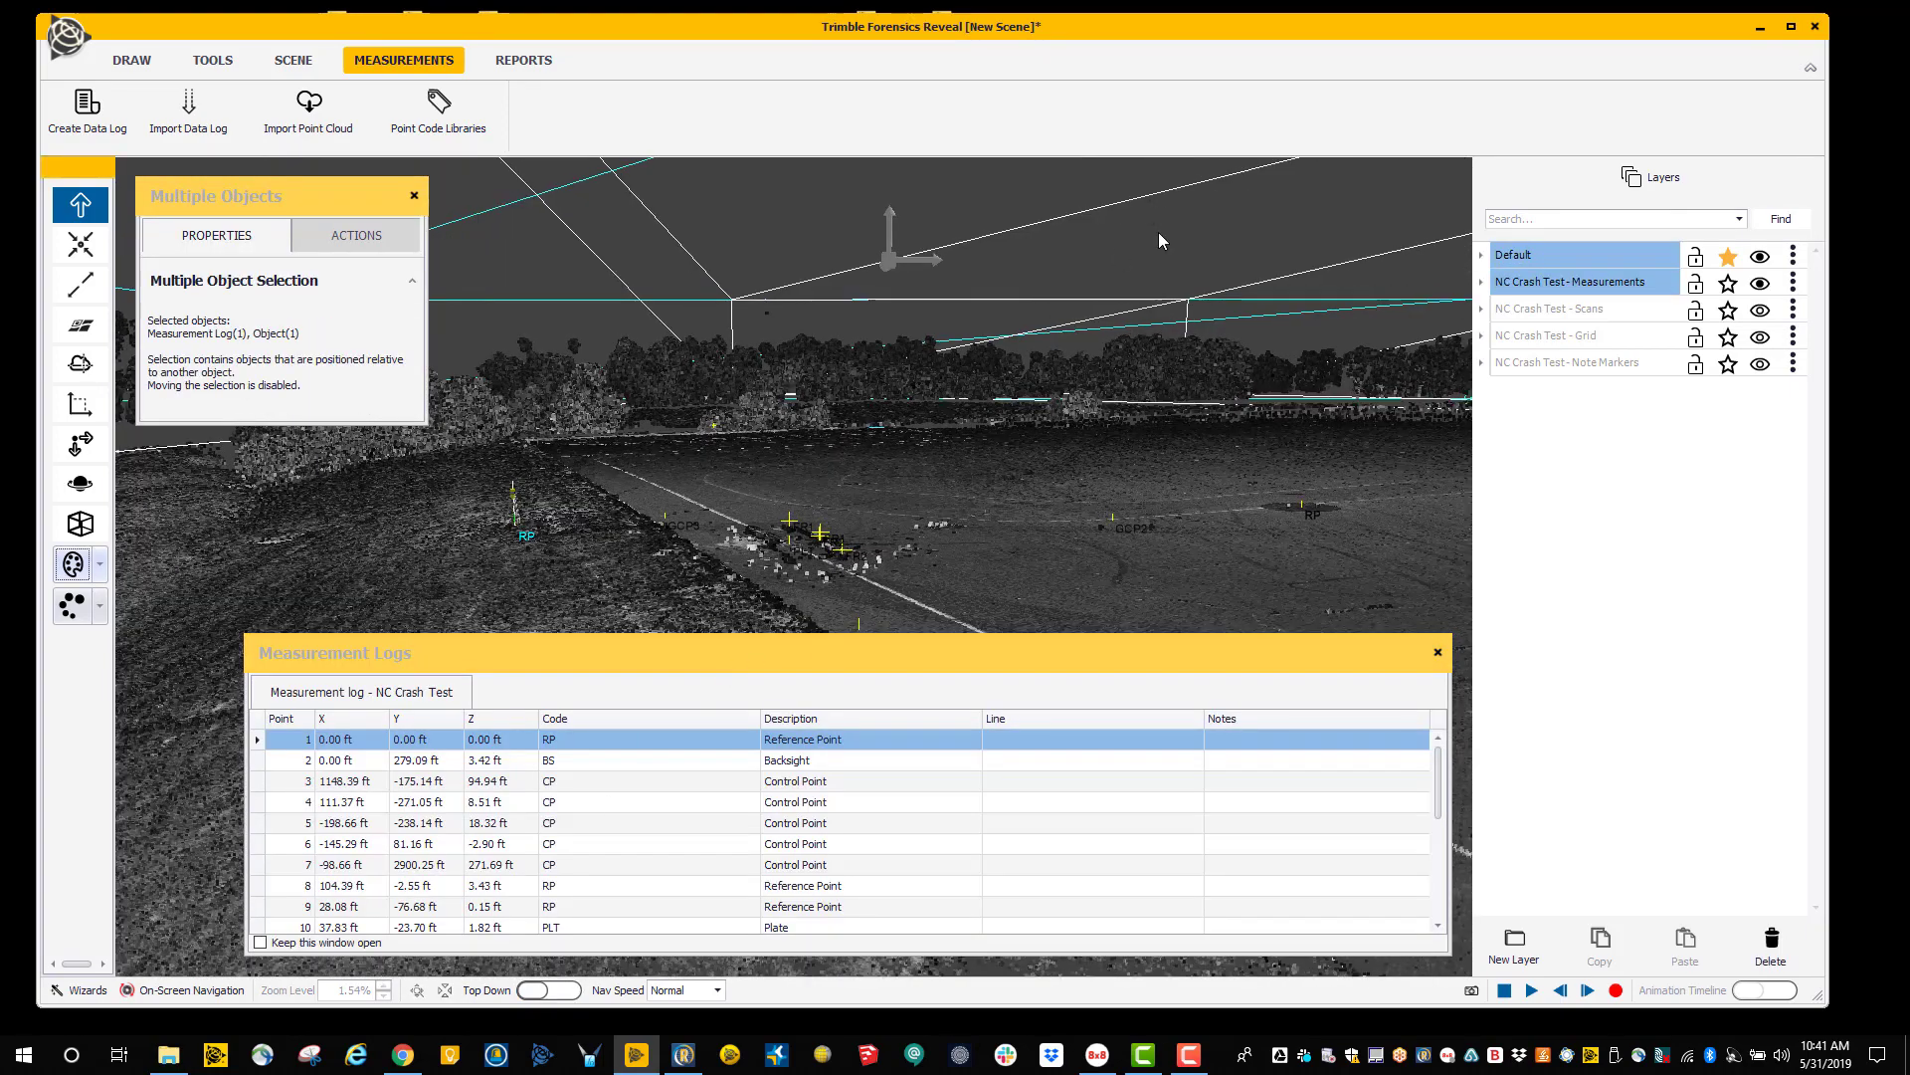
click(1158, 231)
scroll(824, 538, up, 2)
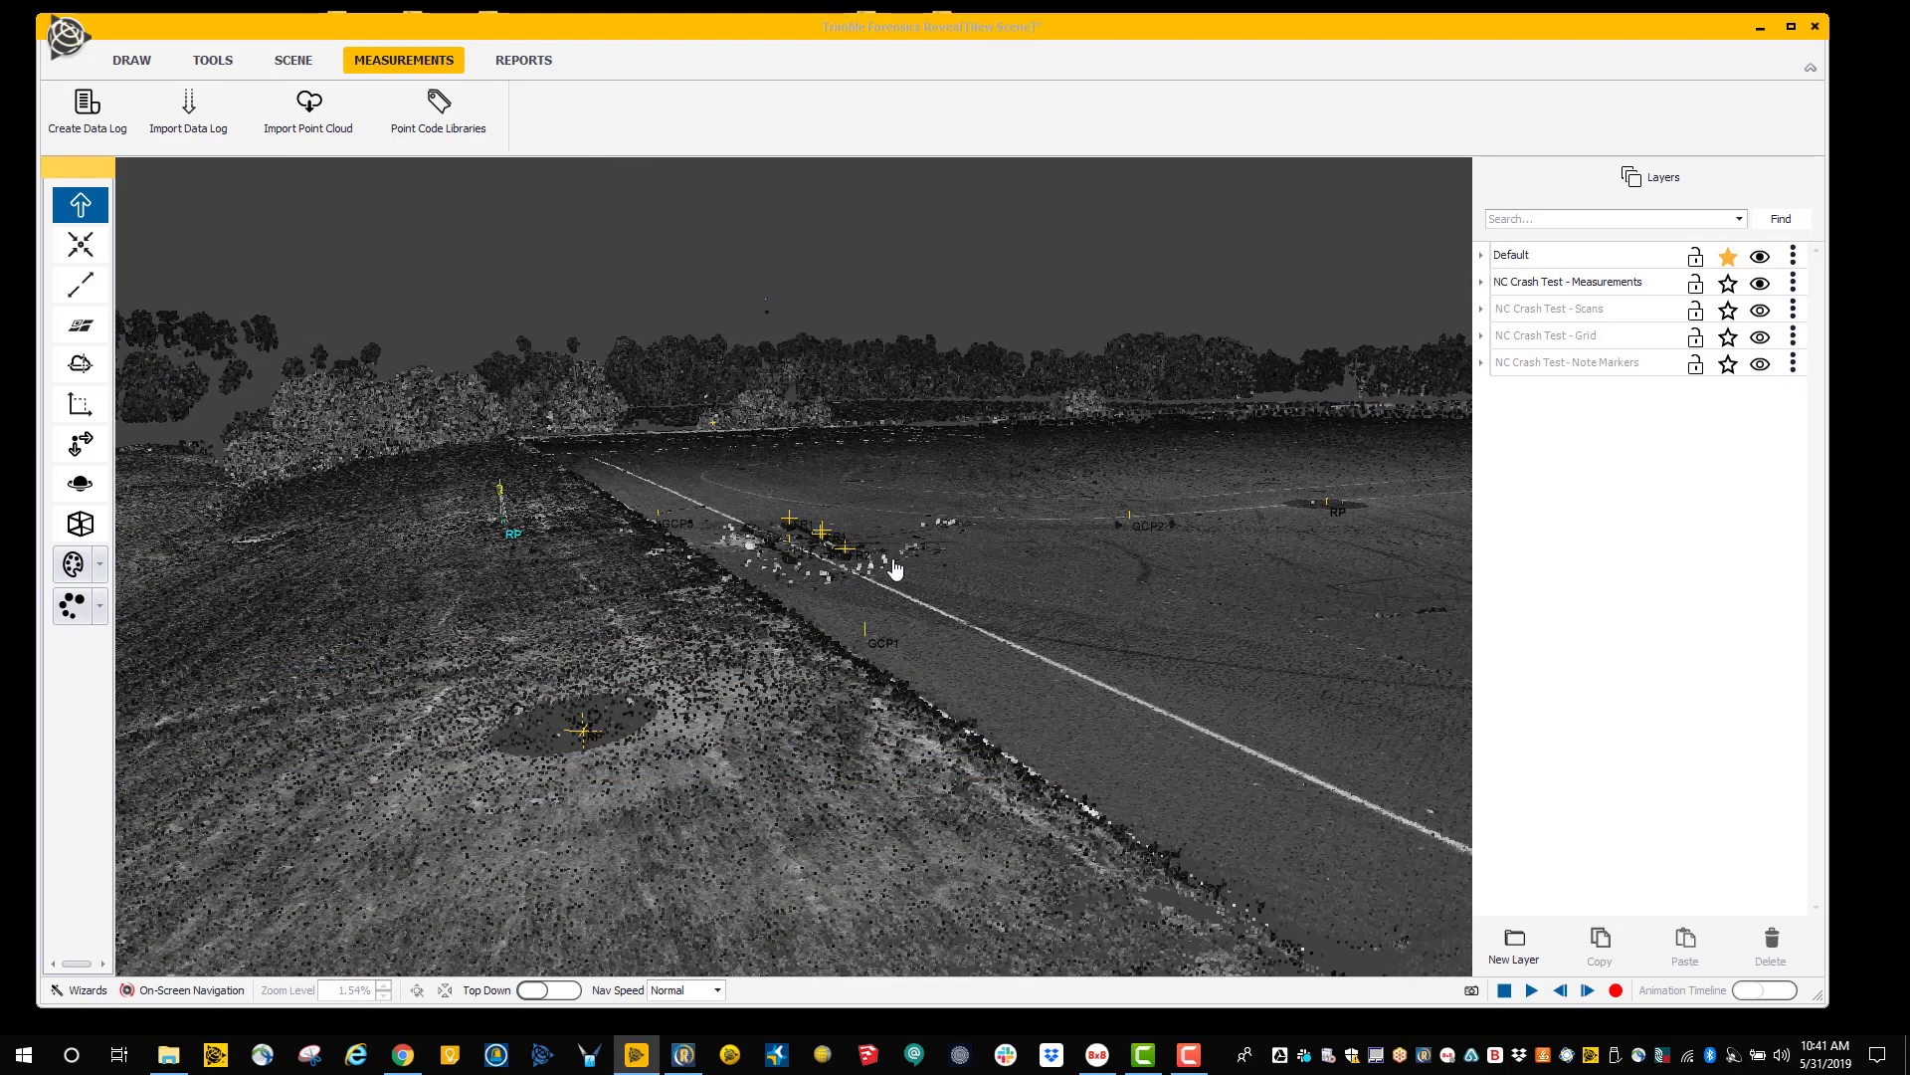
scroll(1076, 486, down, 2)
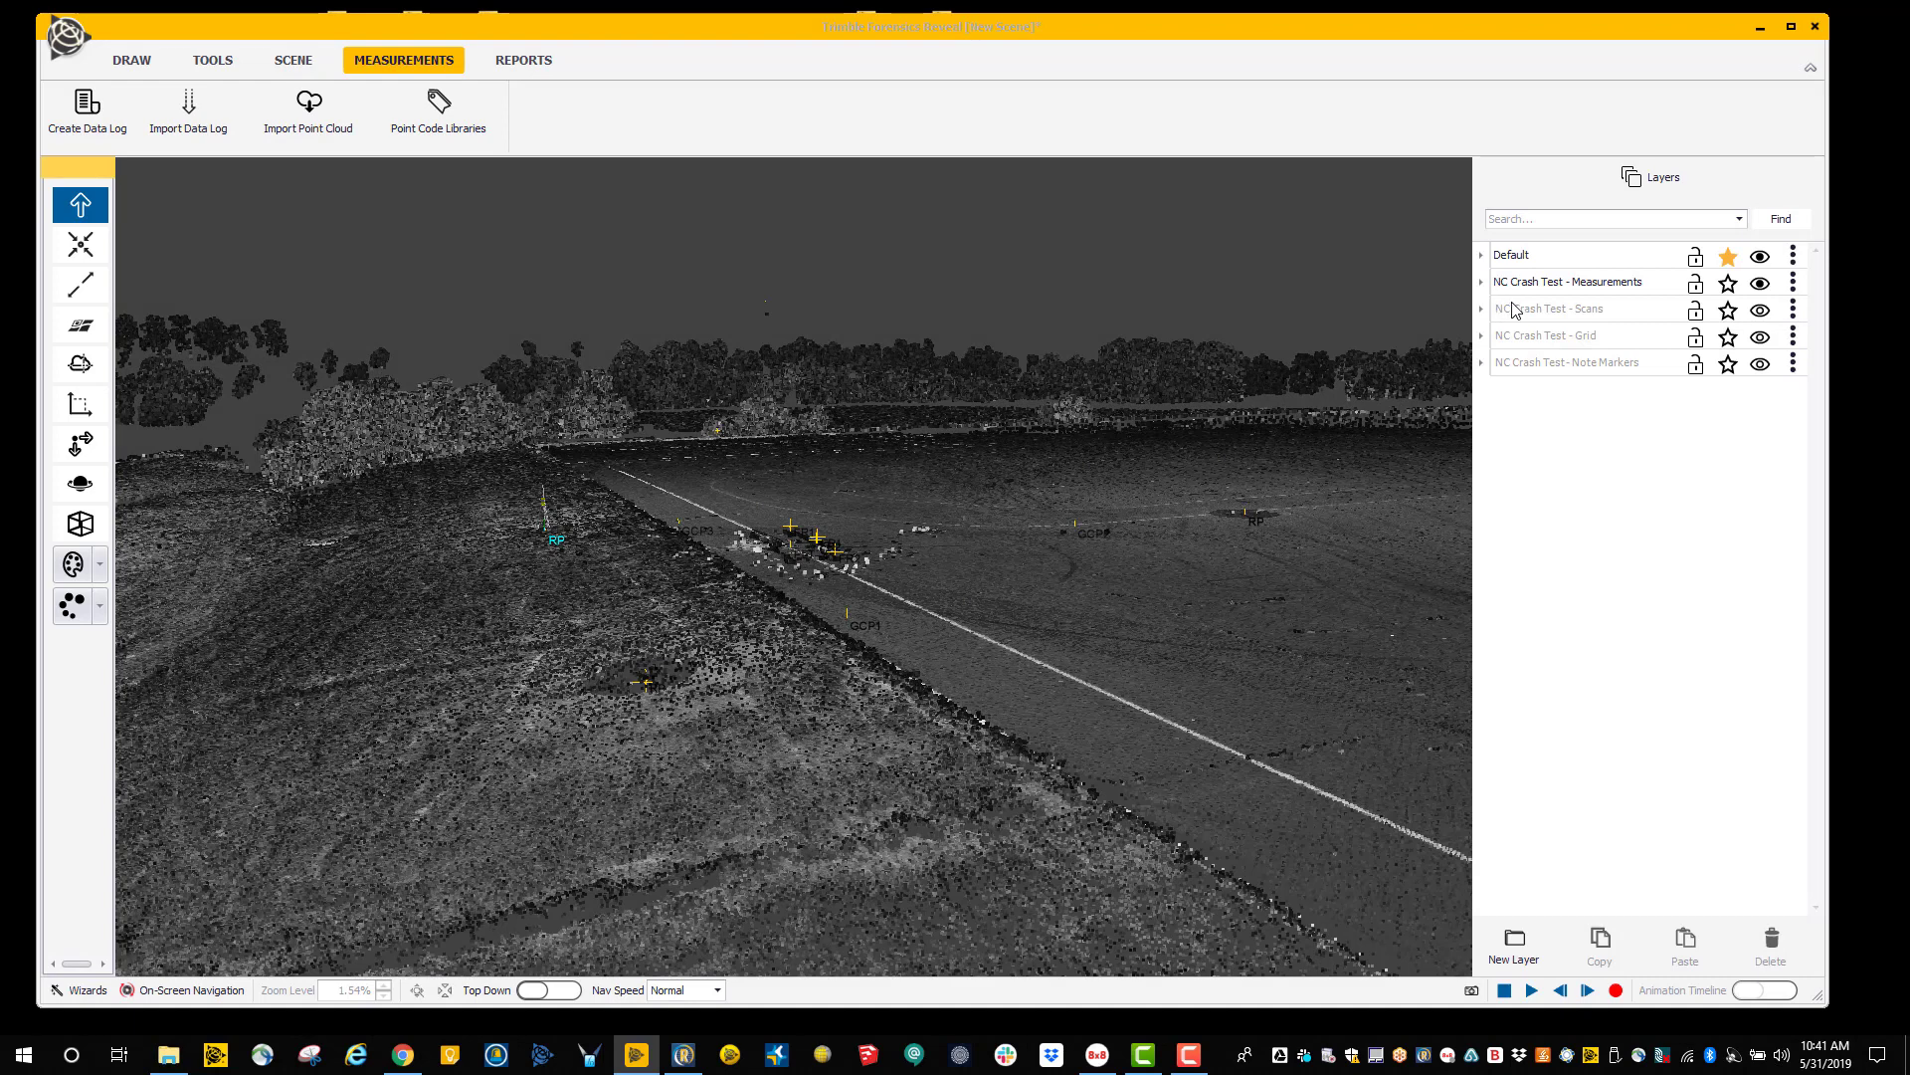
Show the NC Crash Test - Scans layer to compare it with the ground cloud, and hide it again.
click(1762, 312)
click(1762, 313)
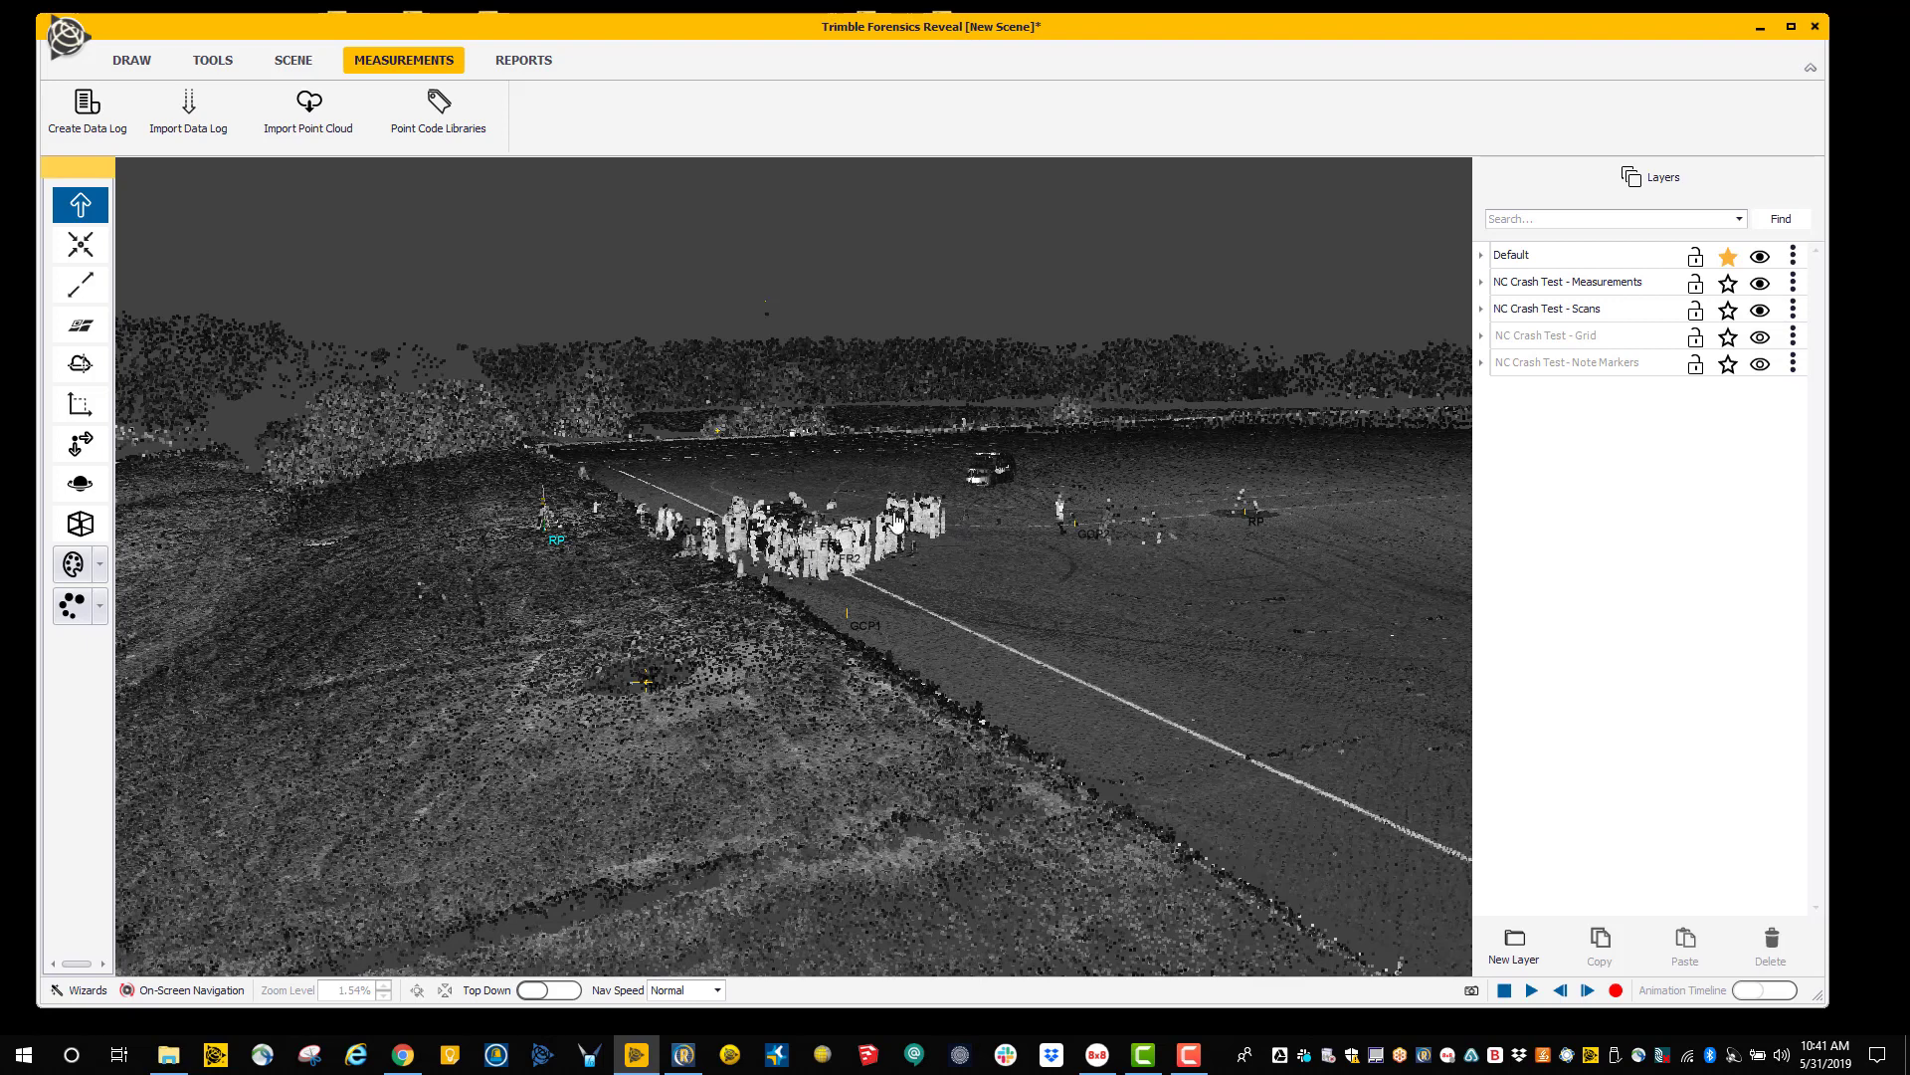
click(1760, 310)
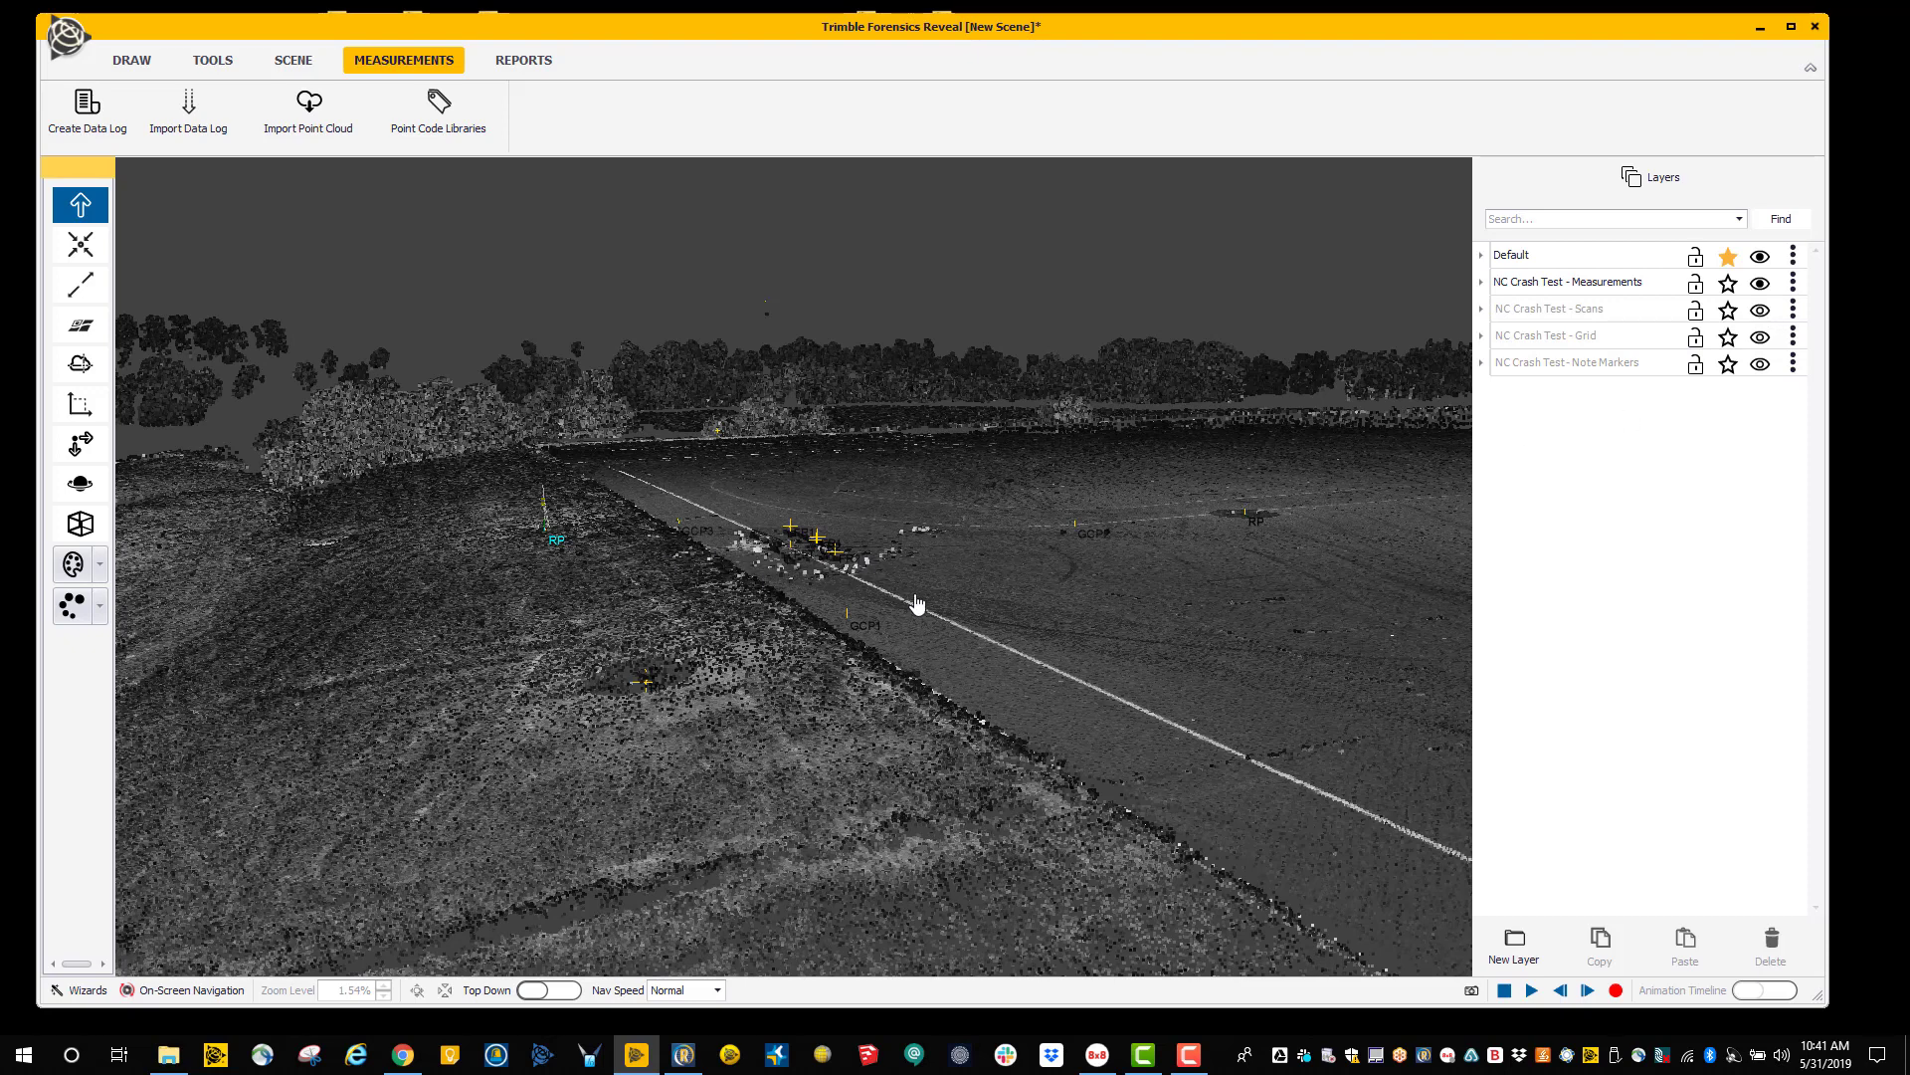
Expand the Default layer's contents and create a new layer named Ground Scan Classification.
click(1481, 256)
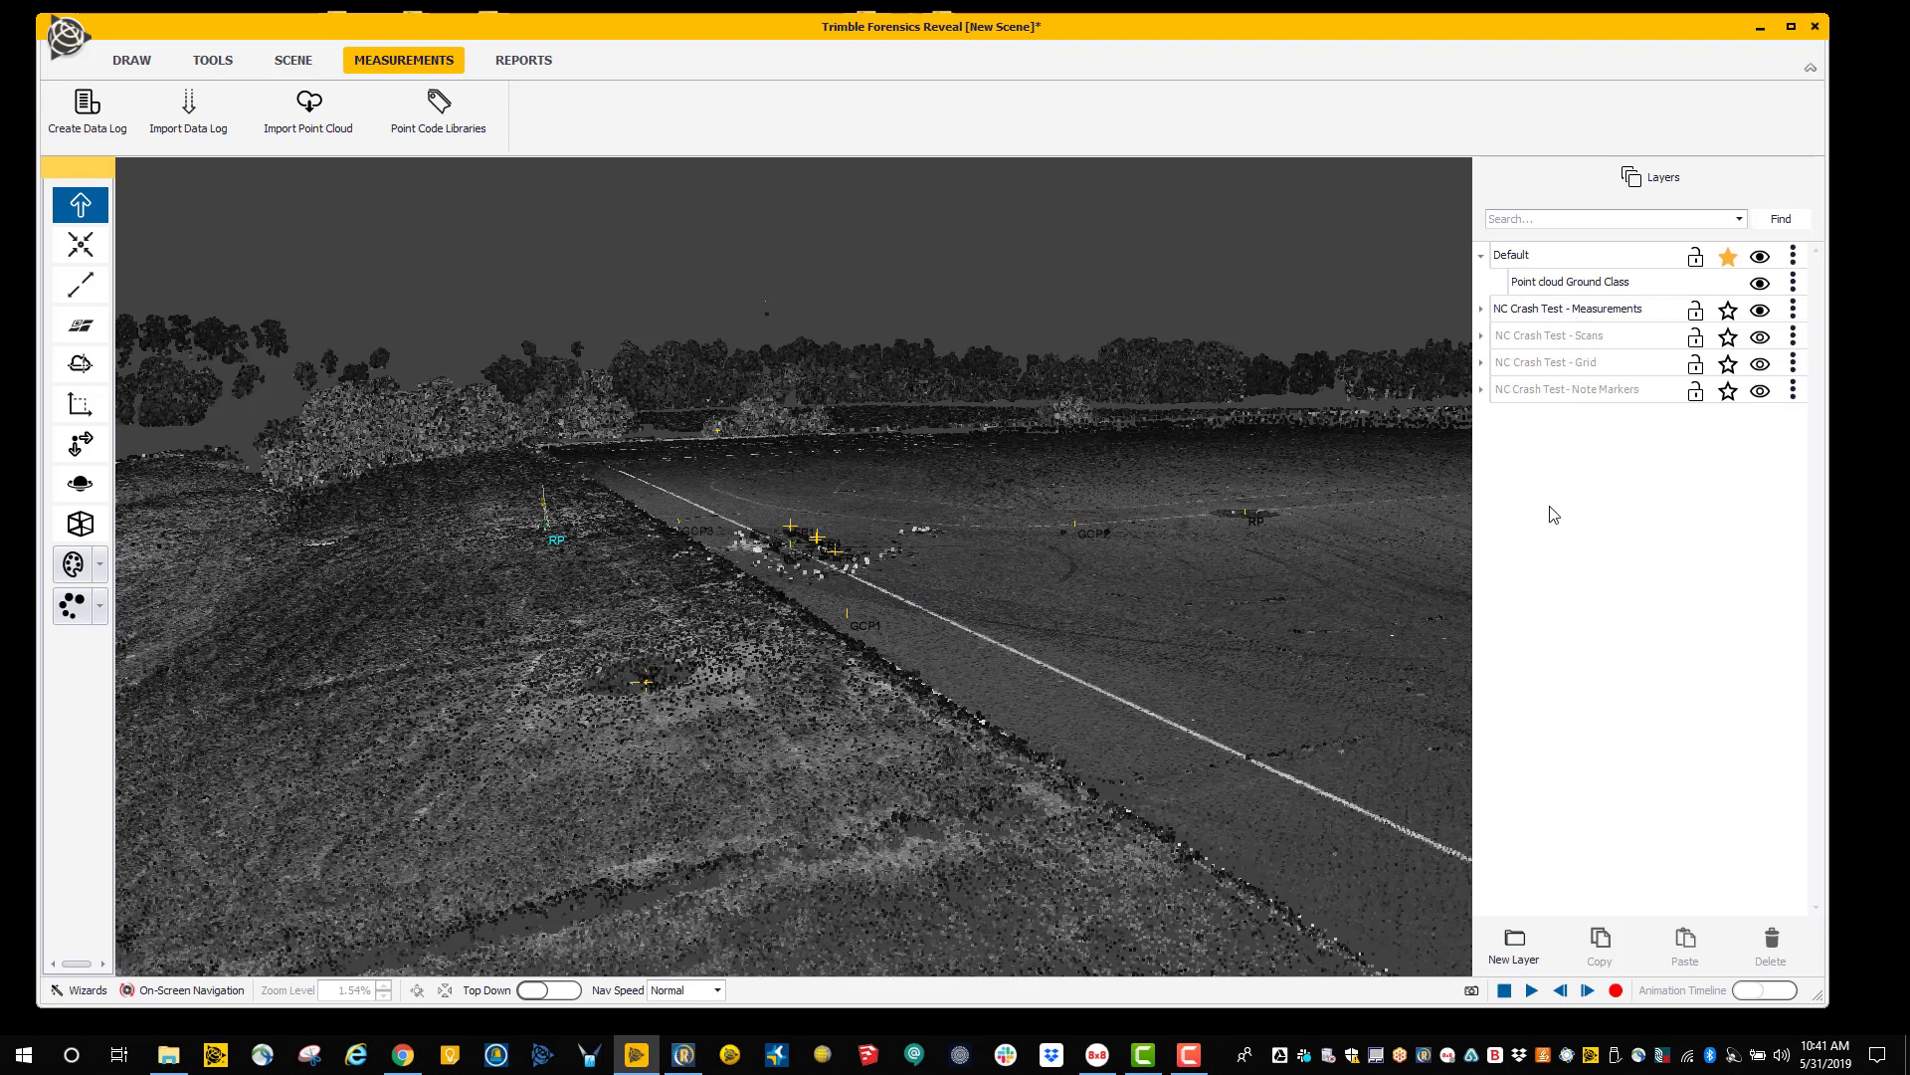
click(1515, 951)
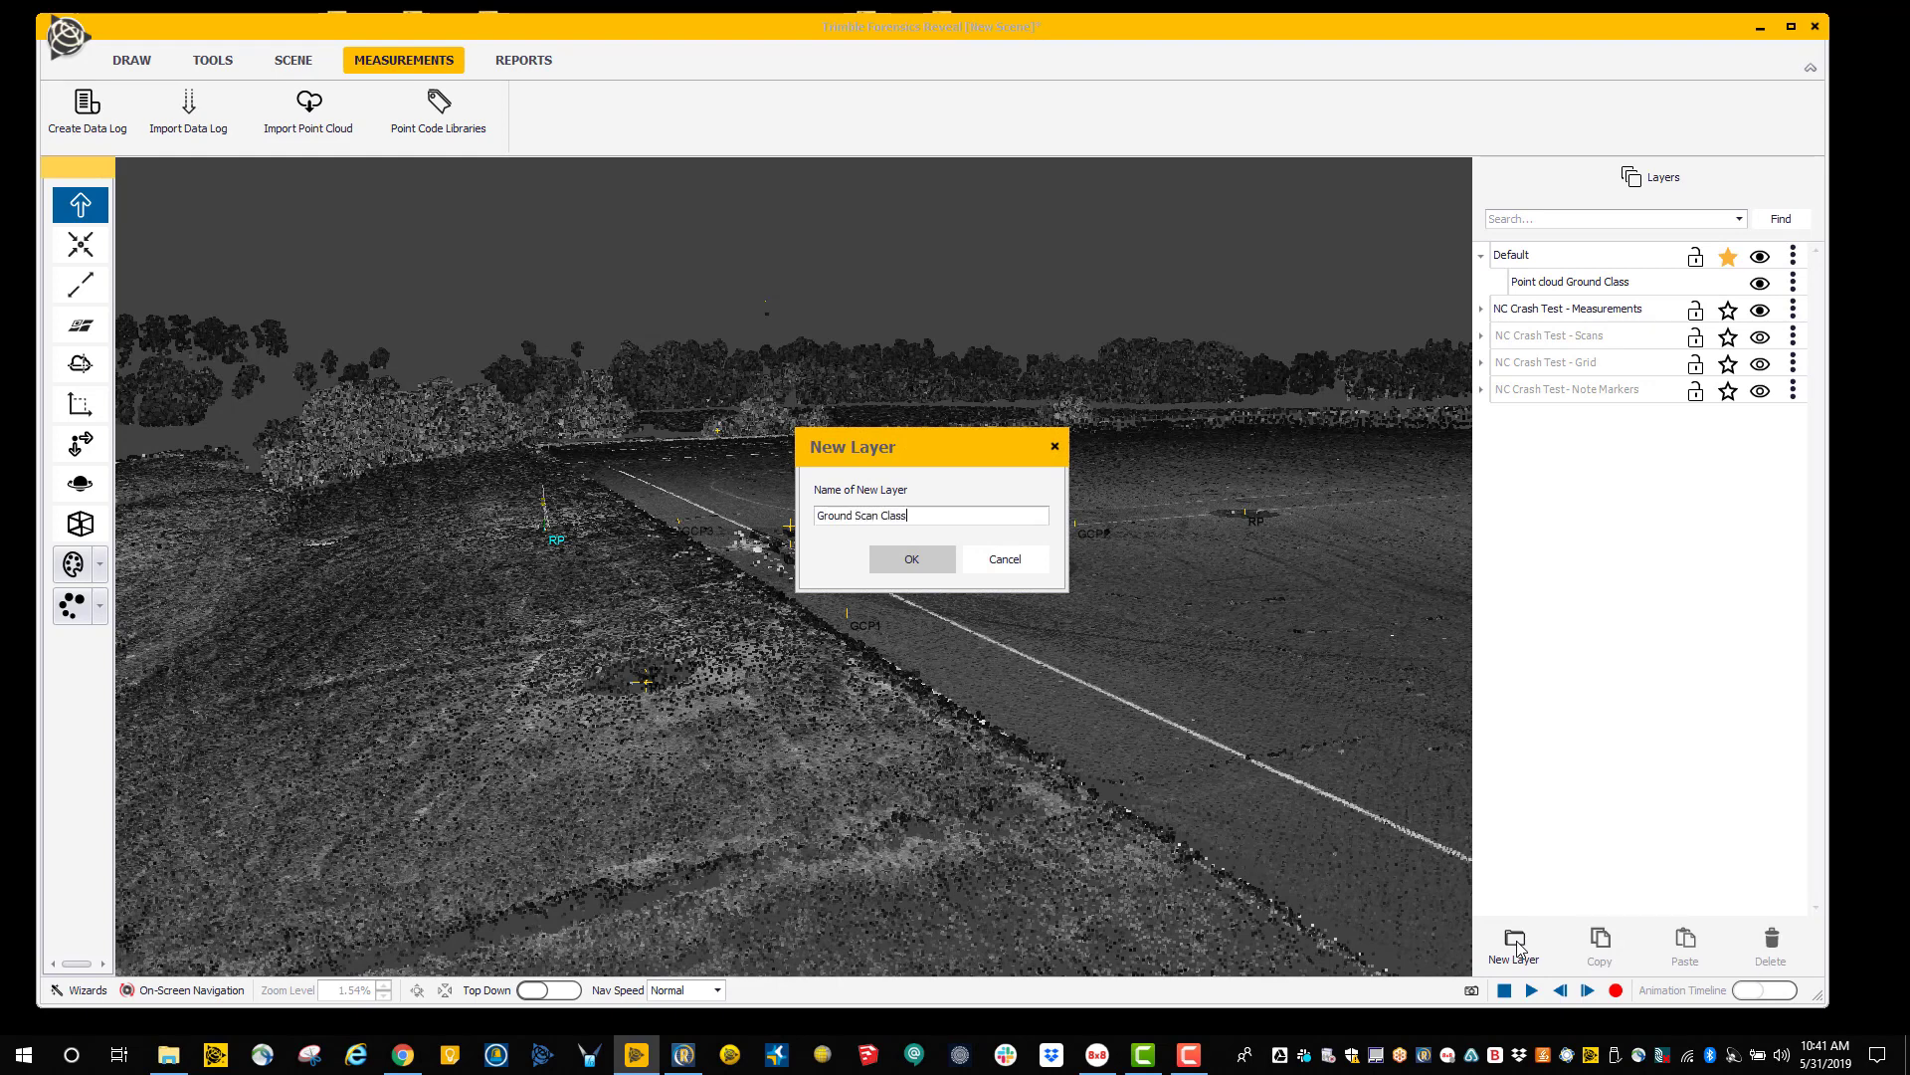
text(Ground Scan Classification)
click(917, 560)
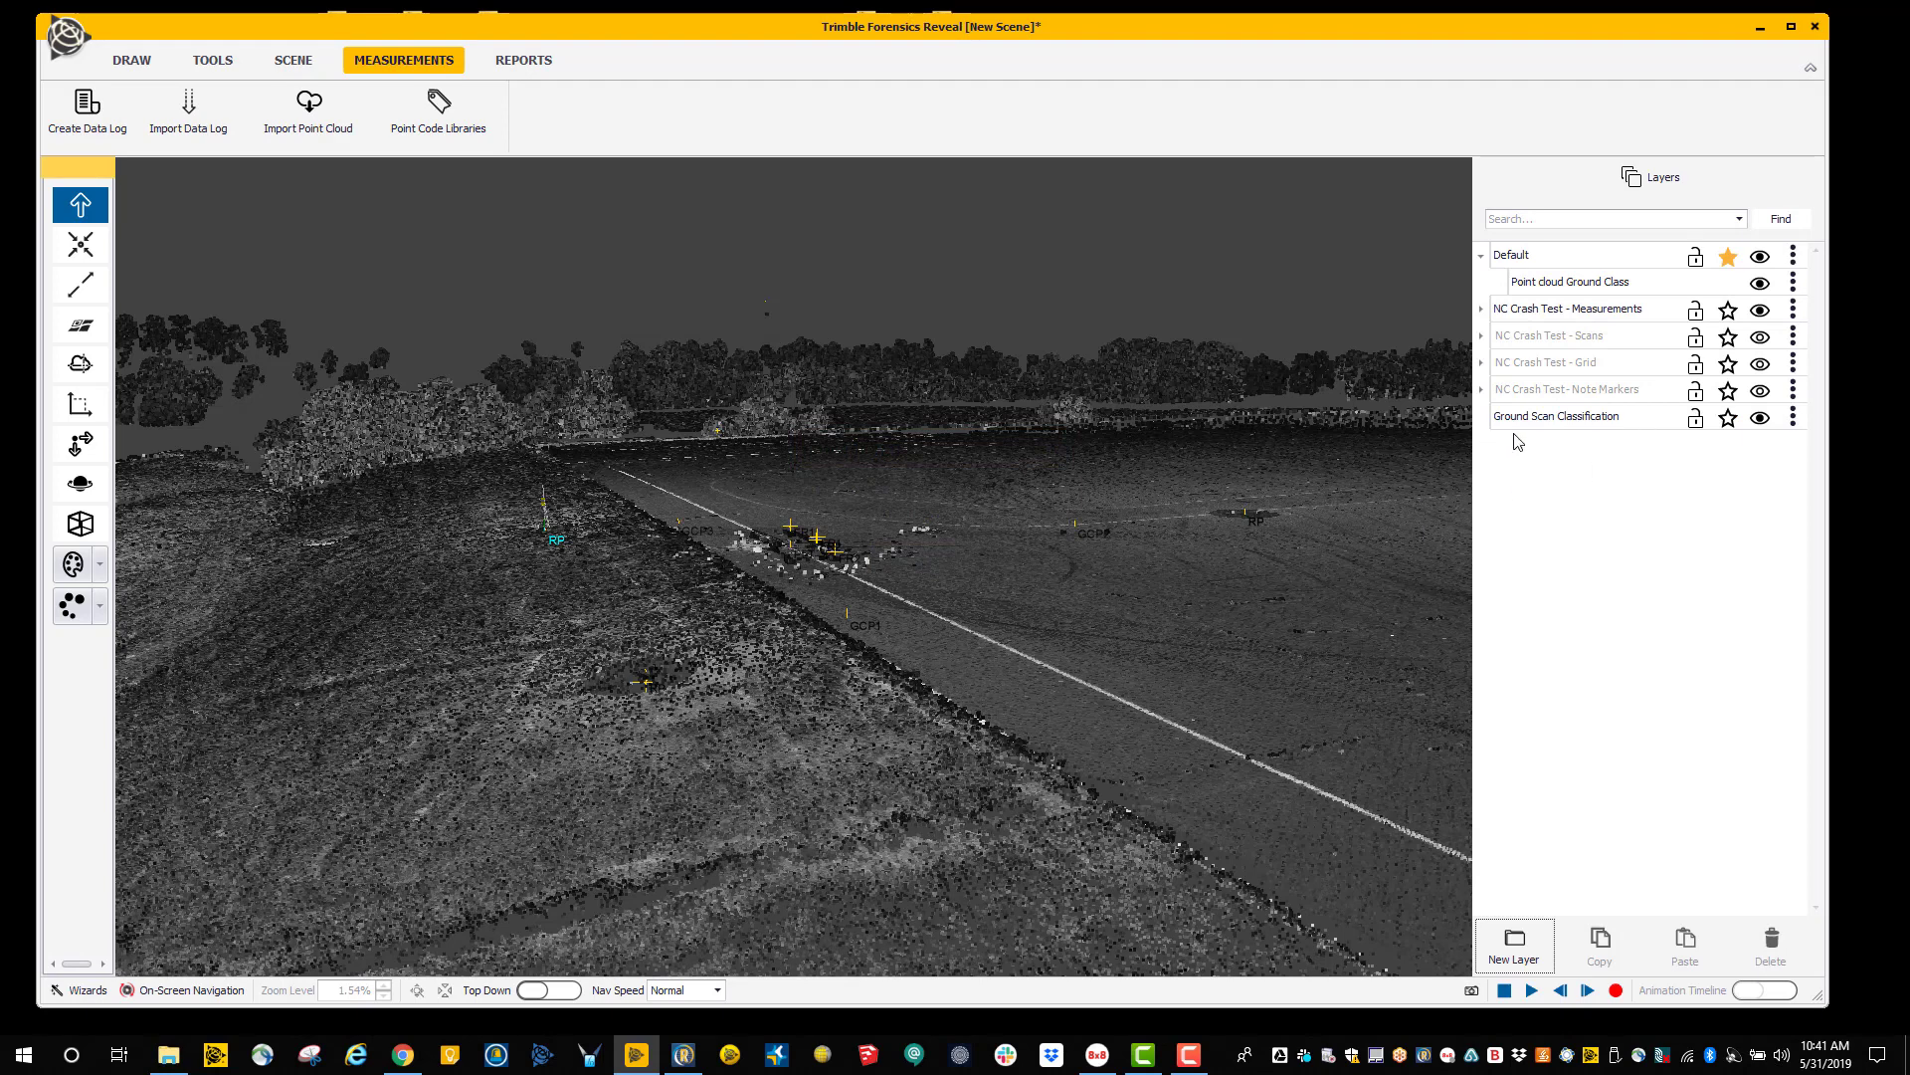
Move Point cloud Ground Class into the Ground Scan Classification layer, make Default the active layer again and clear the selection.
click(1542, 289)
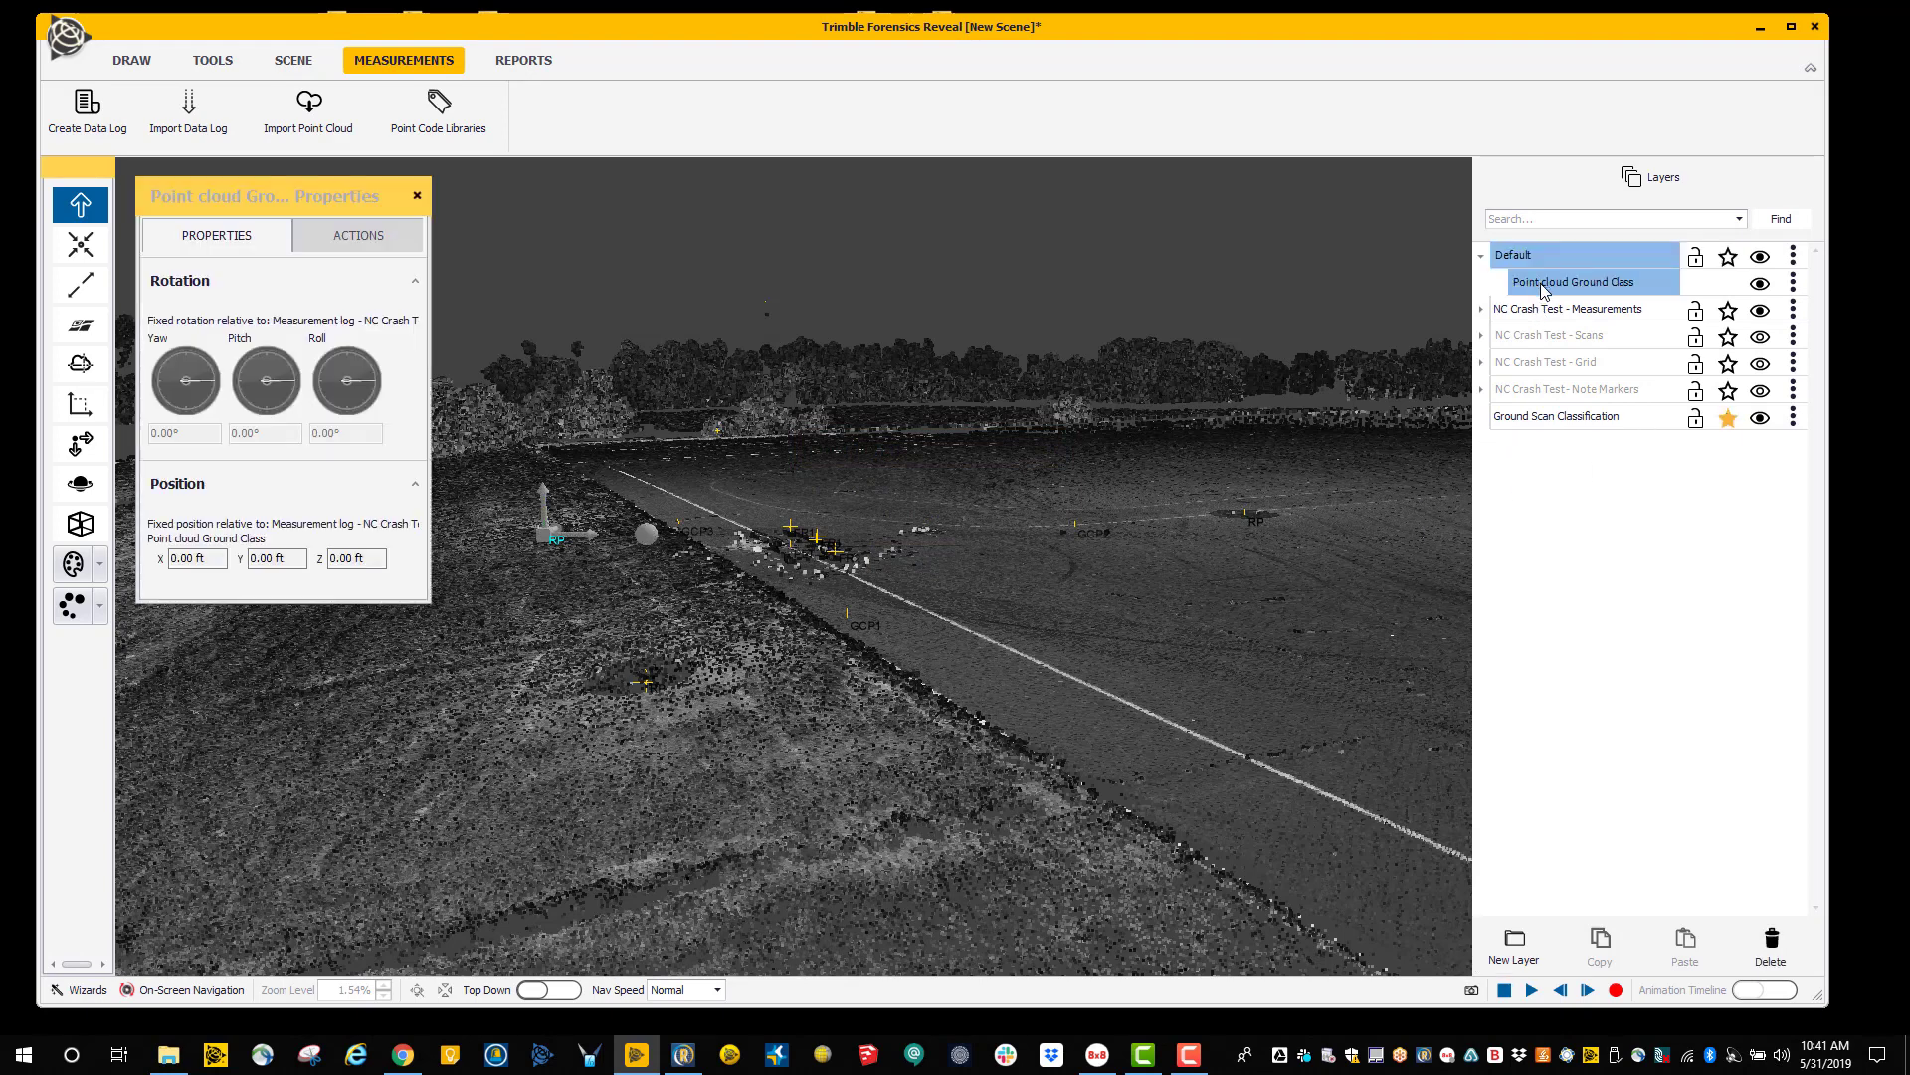
drag(1542, 289, 1541, 430)
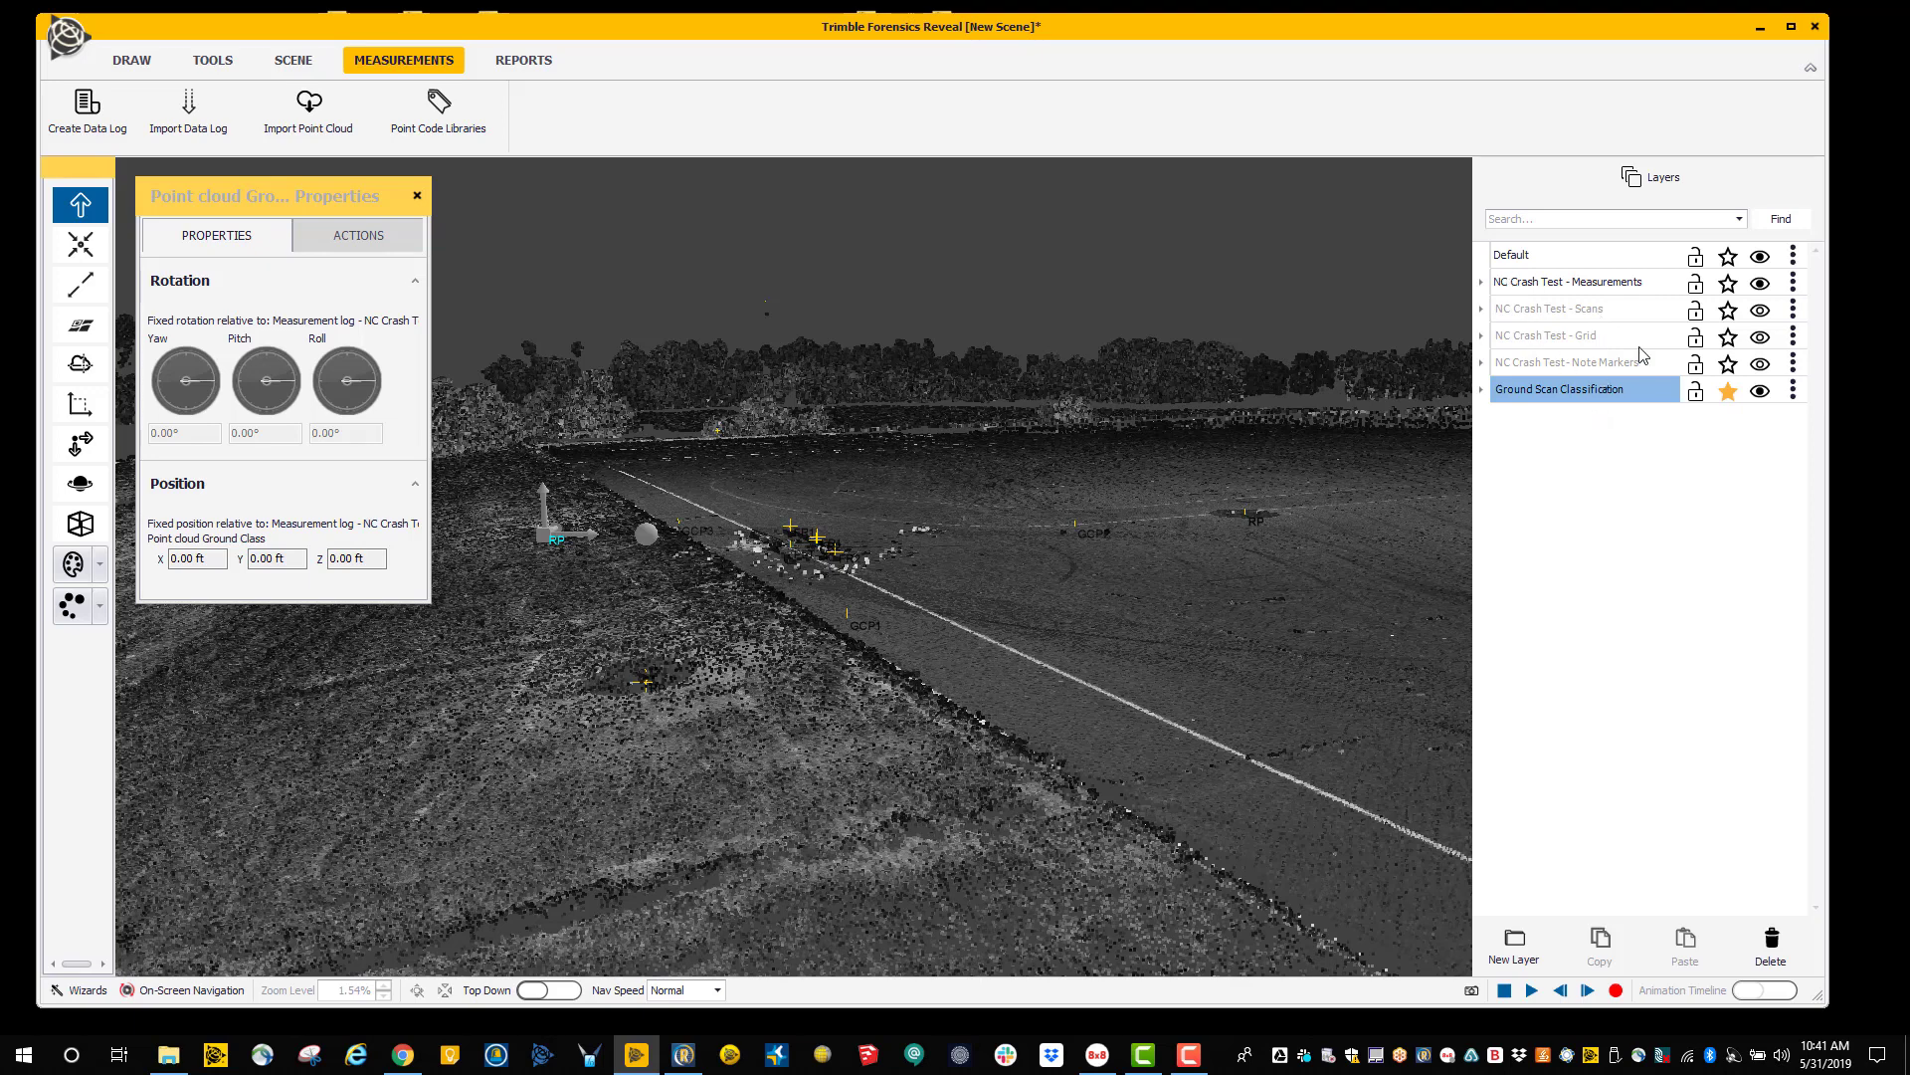
click(1729, 257)
click(1102, 272)
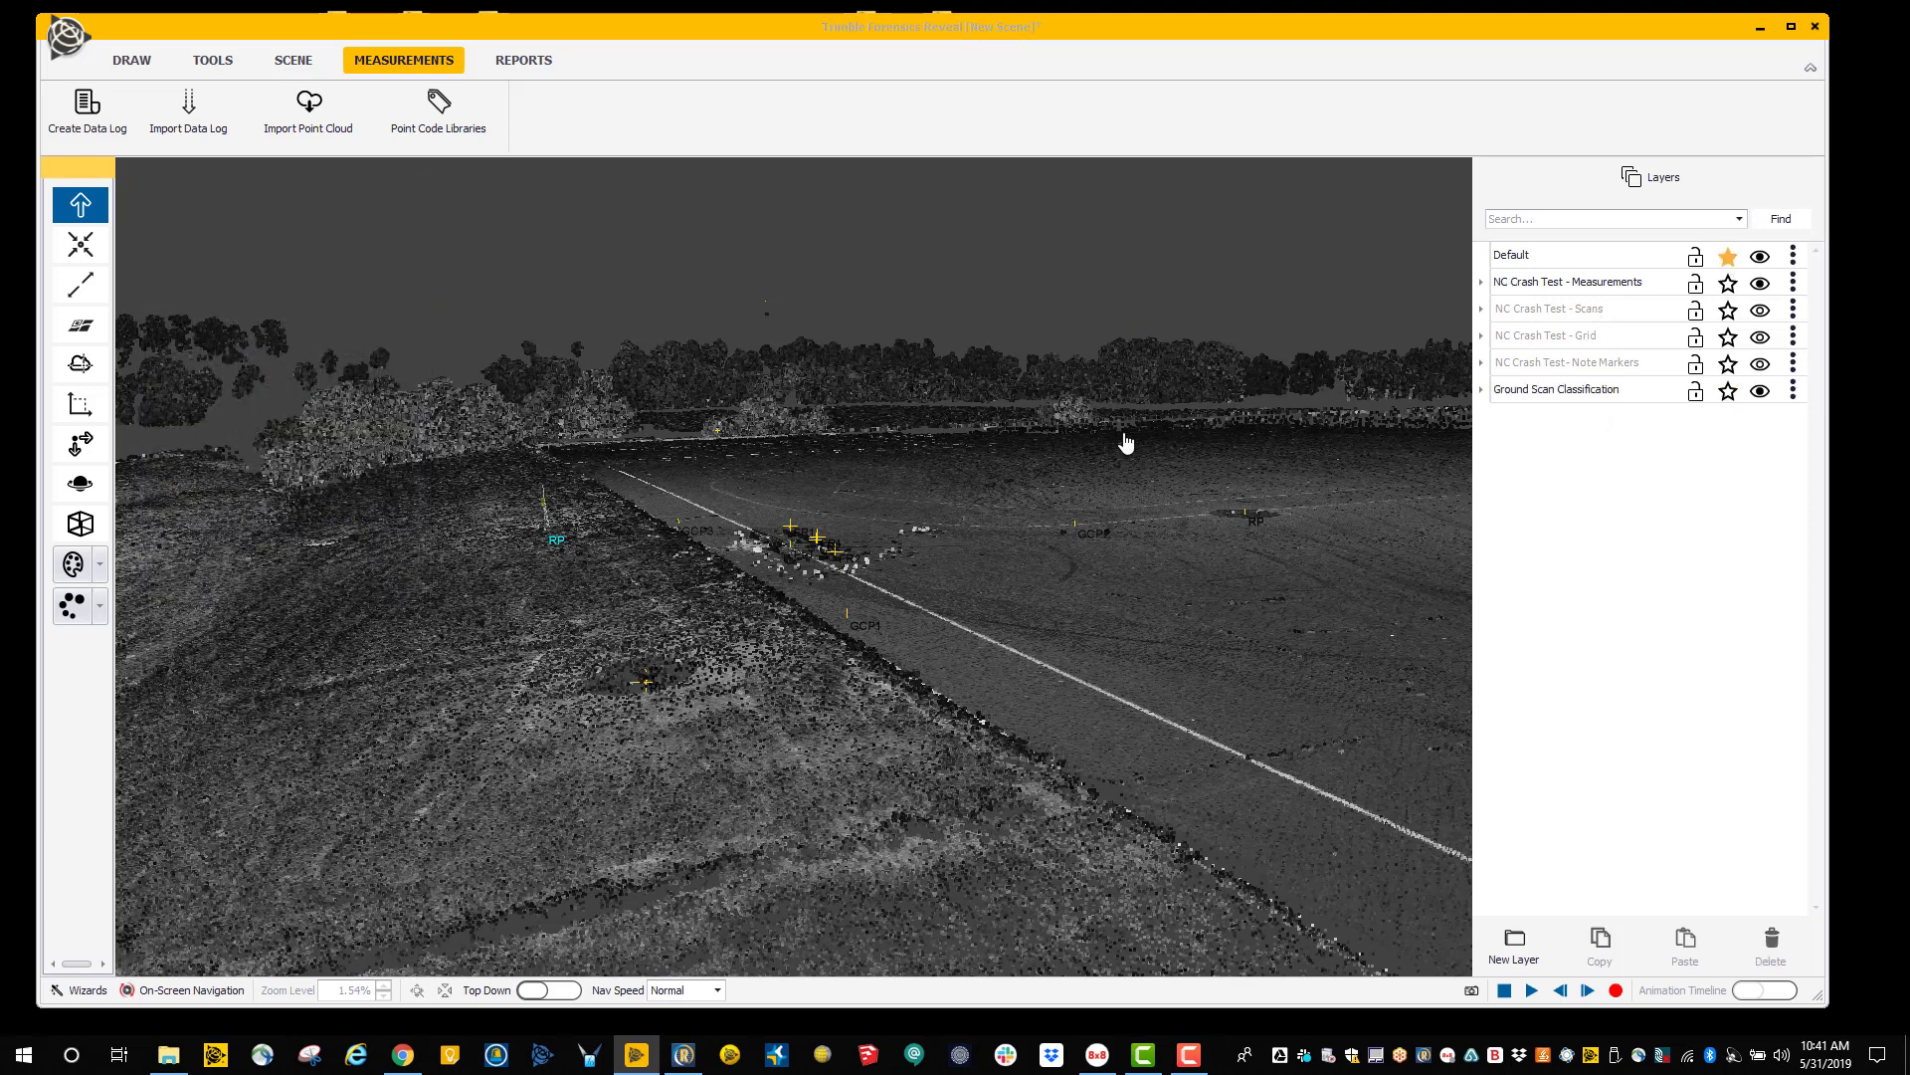
Compare the Ground Scan Classification and NC Crash Test - Scans layers by alternating their visibility, leaving only the ground classification shown of the two.
click(1760, 392)
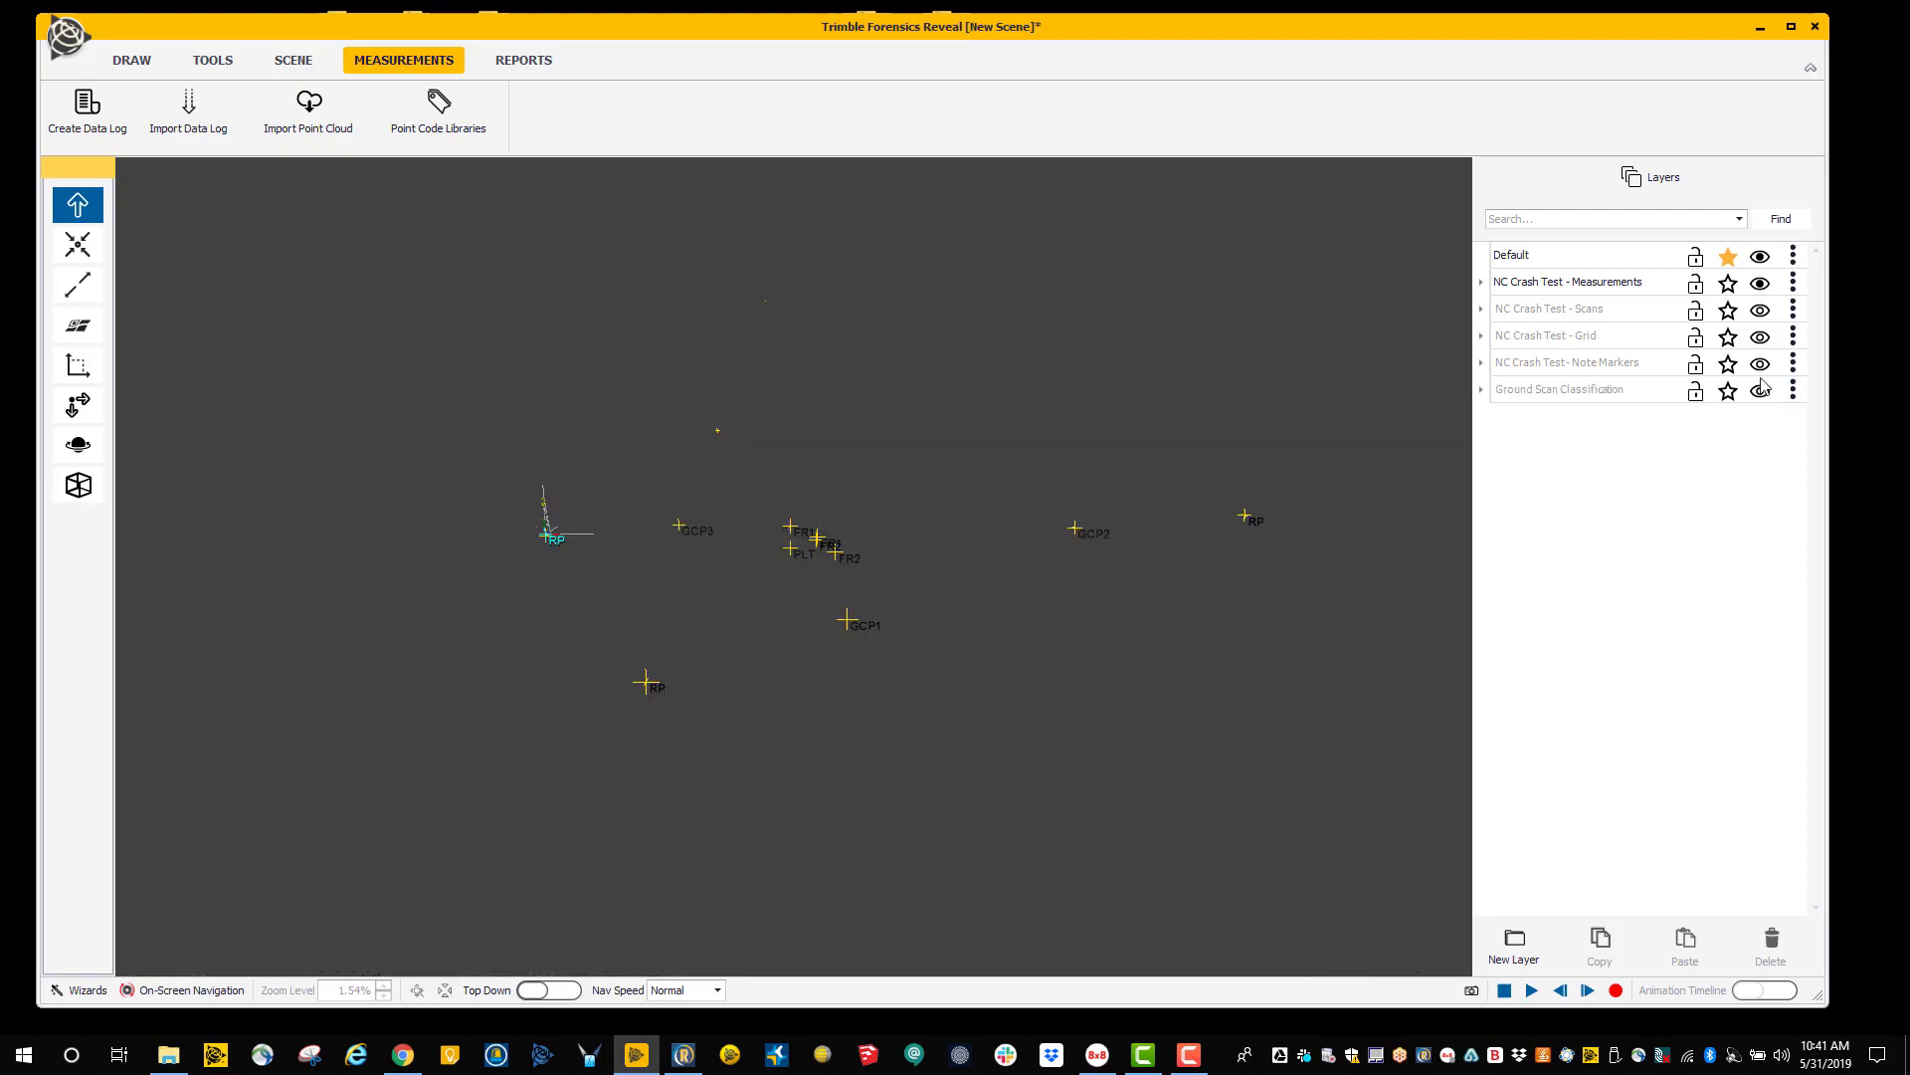
click(1760, 311)
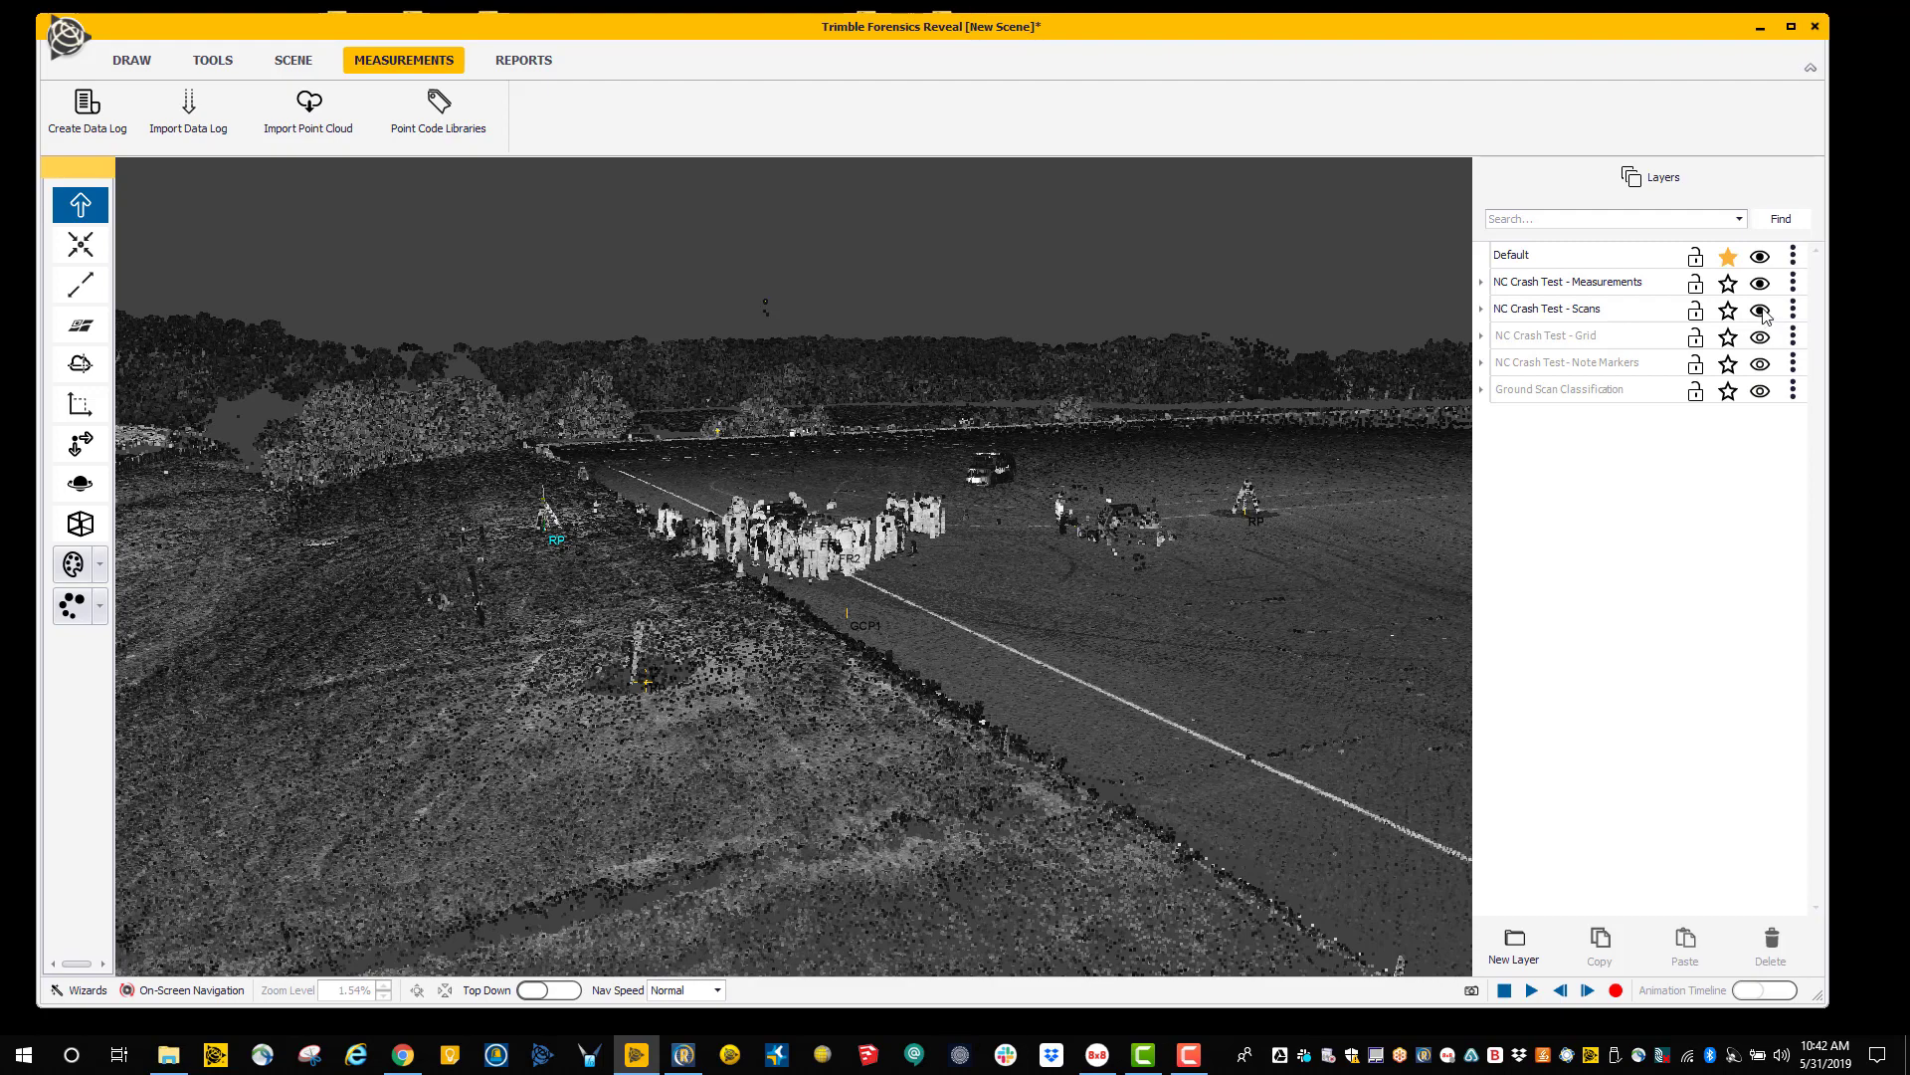
click(1761, 312)
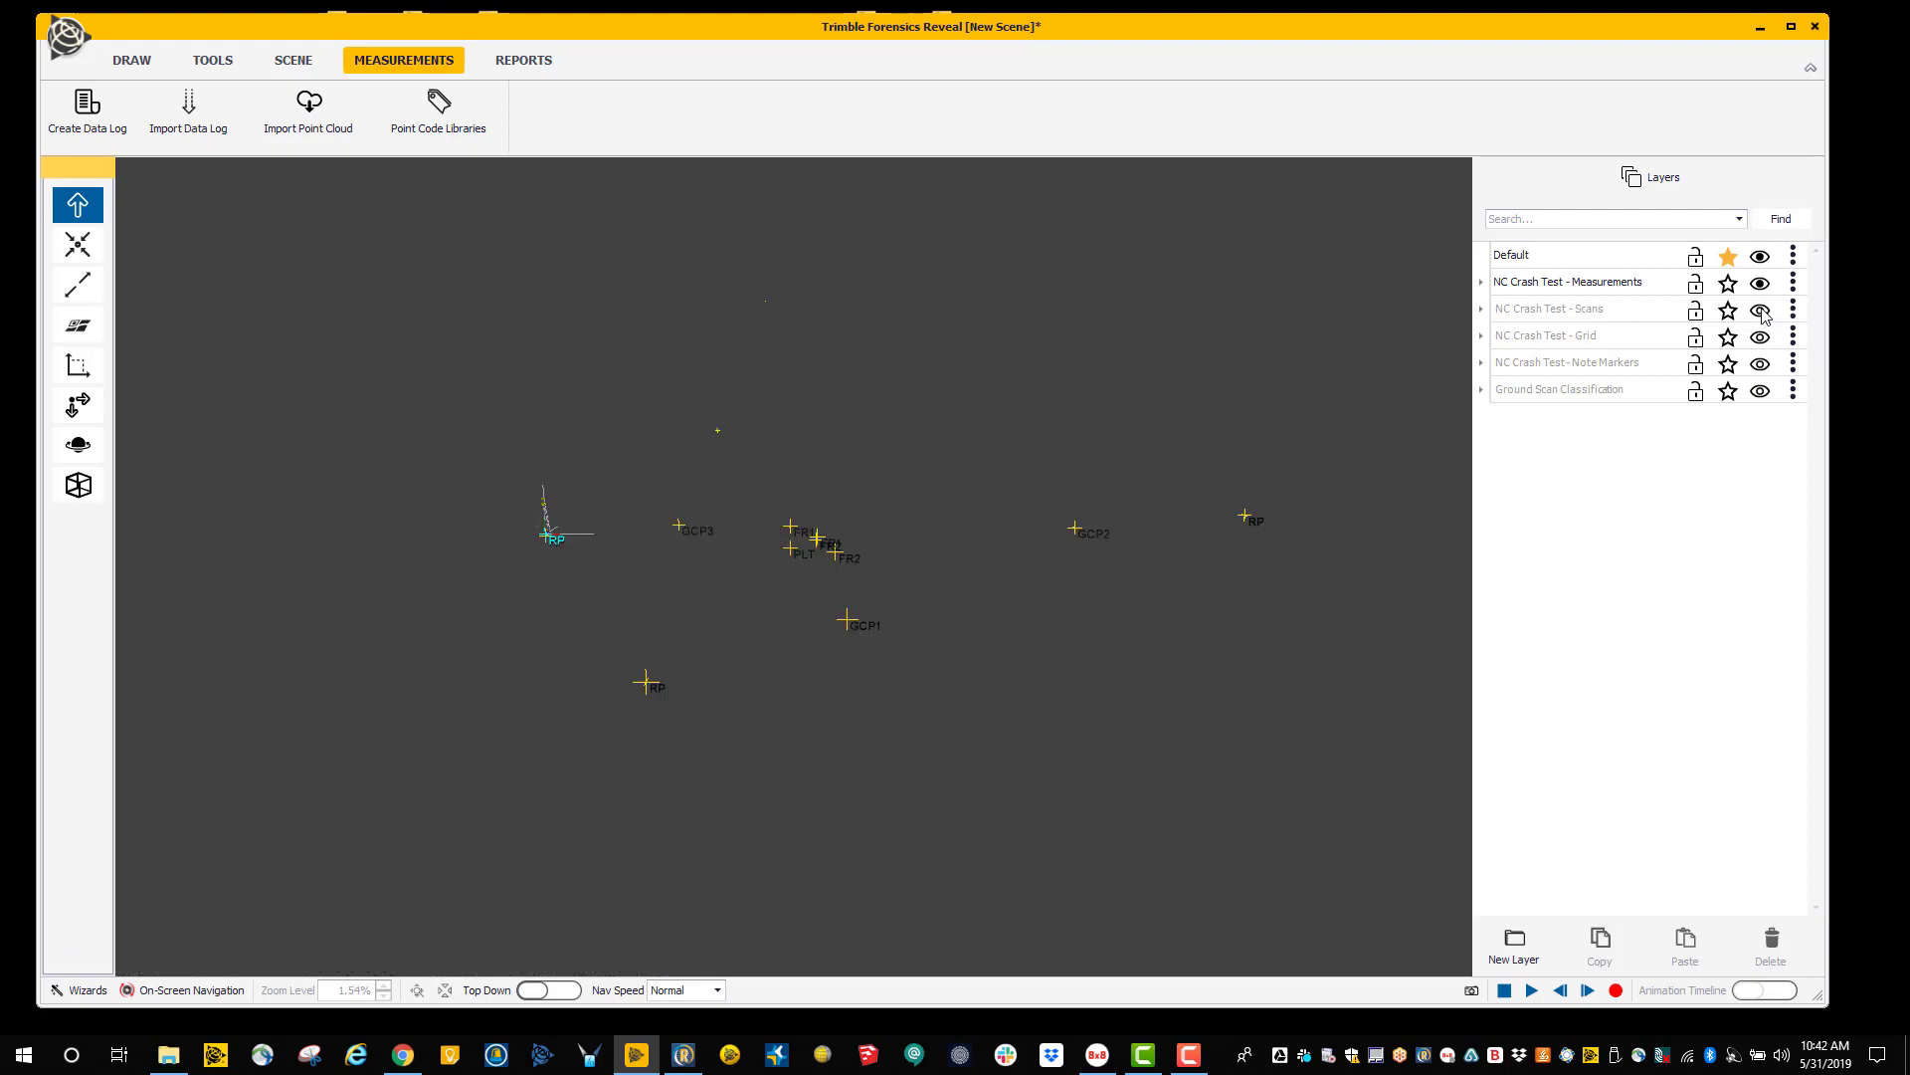
click(1760, 391)
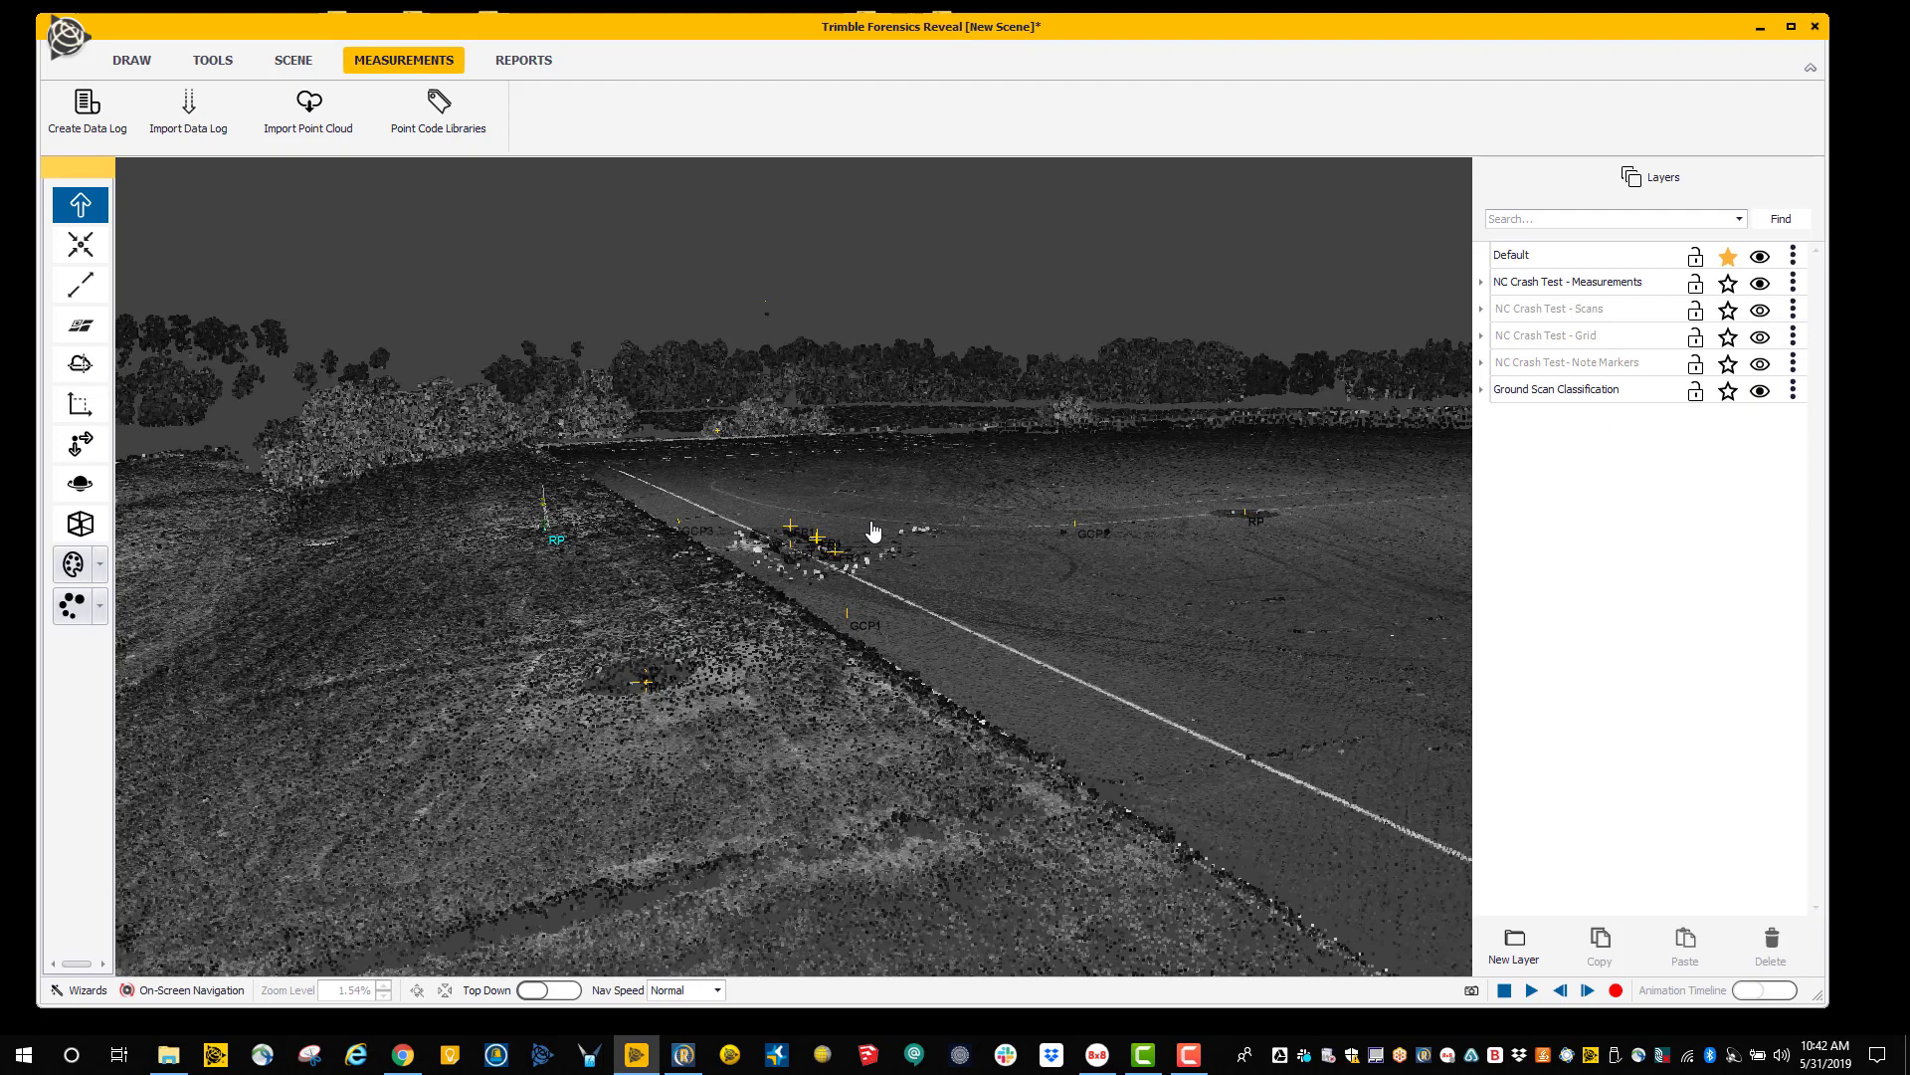